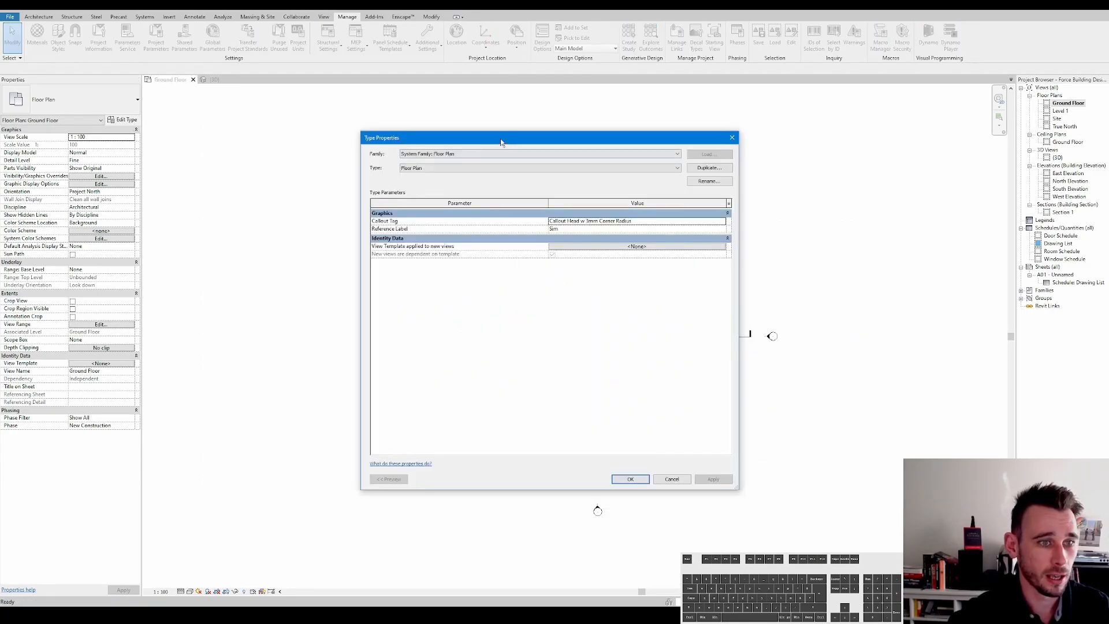
{"action": "mouse_move", "coordinate": [500, 142]}
{"action": "left_mouse_down"}
{"action": "mouse_move", "coordinate": [596, 173]}
{"action": "mouse_move", "coordinate": [546, 184]}
{"action": "mouse_move", "coordinate": [548, 162]}
{"action": "mouse_move", "coordinate": [513, 133]}
{"action": "left_mouse_up"}
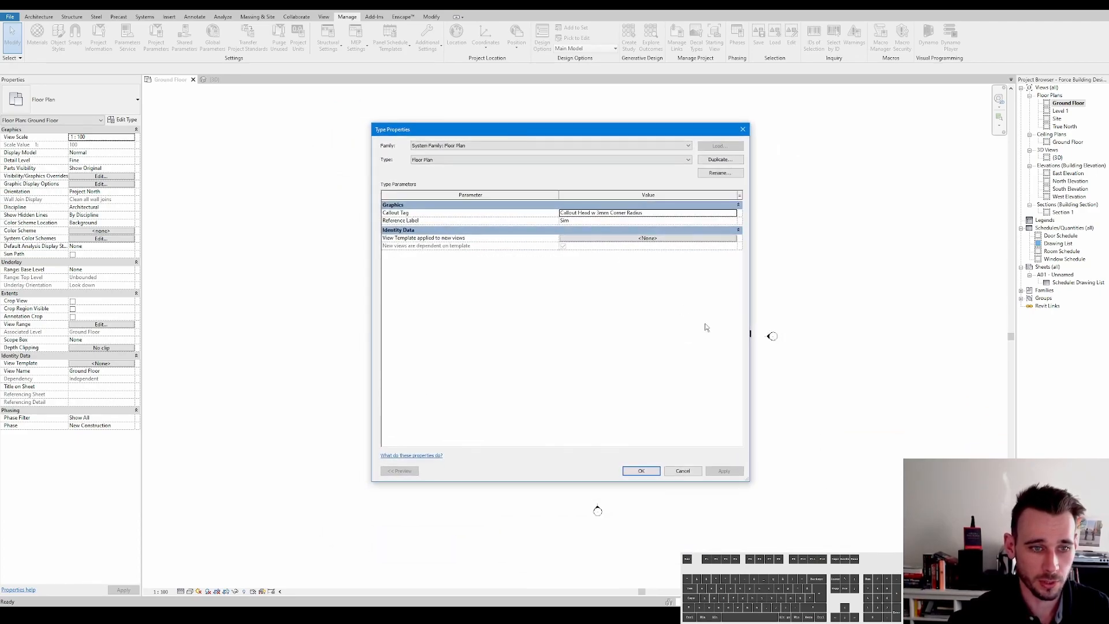
{"action": "left_click", "coordinate": [742, 129]}
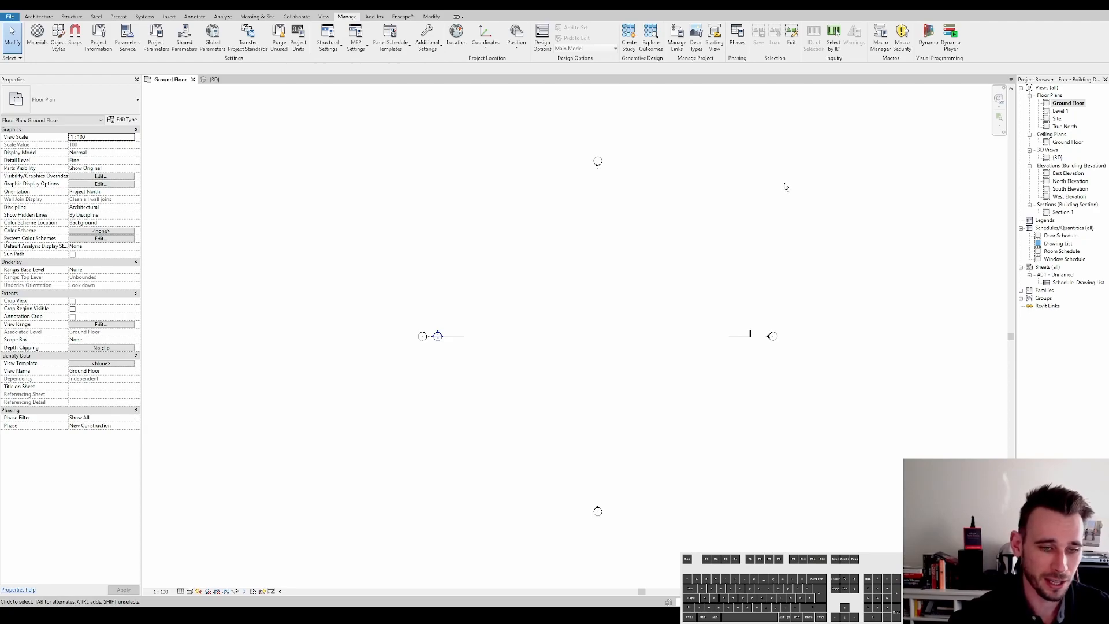
{"action": "middle_click_drag", "start_coordinate": [780, 199], "coordinate": [742, 208]}
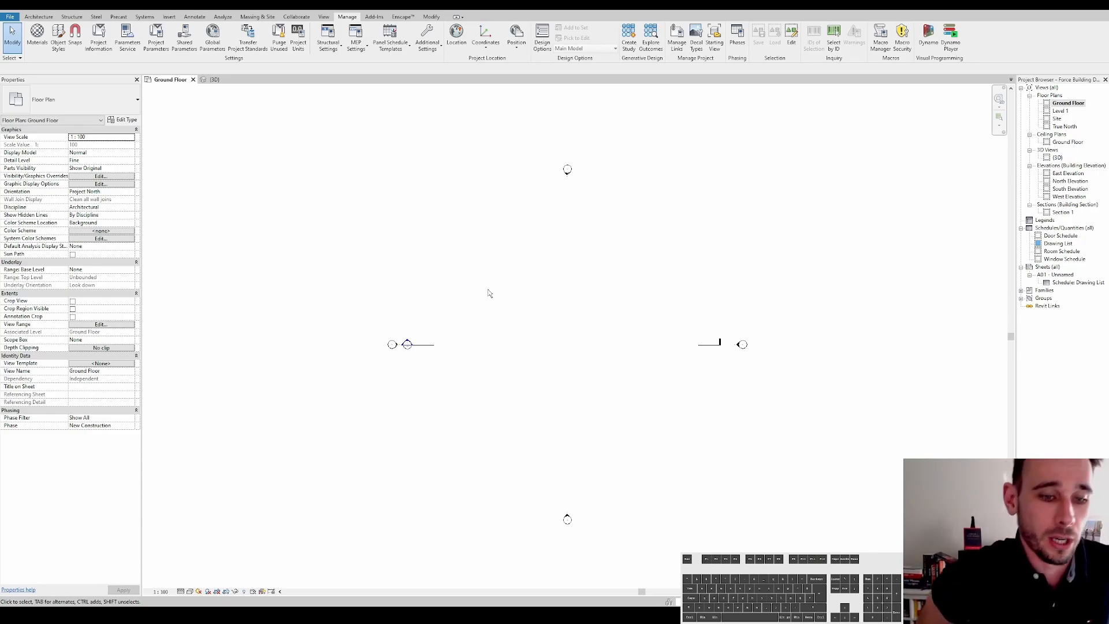
Step: Browse the Australia template folder for the DefaultAUSENU - Loaded template, without creating a new project
{"action": "left_click_drag", "start_coordinate": [461, 192], "coordinate": [468, 187]}
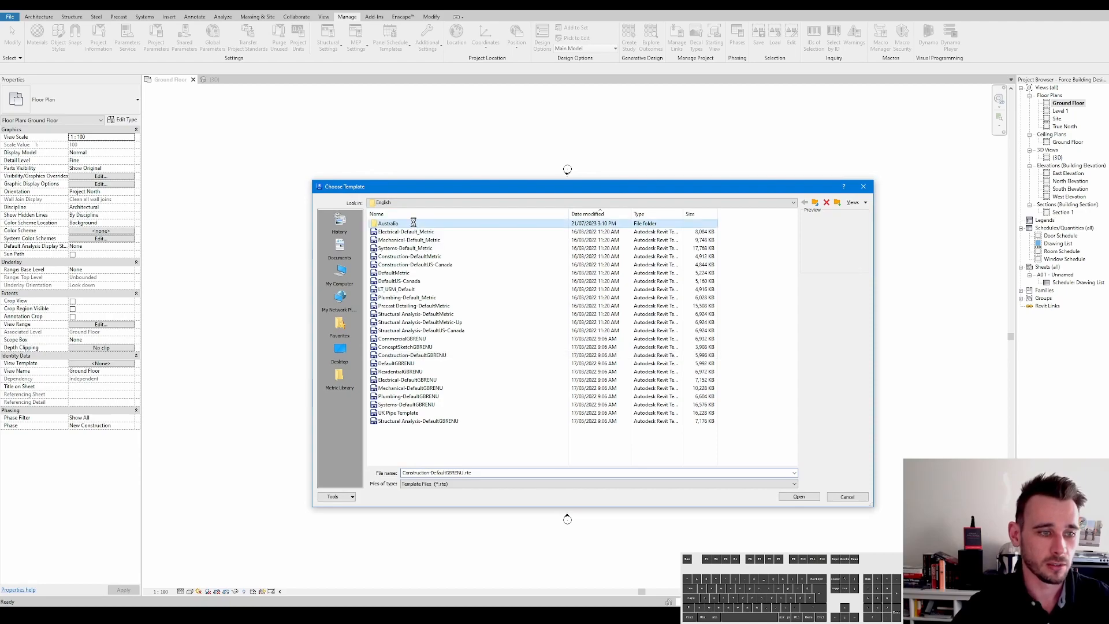
{"action": "double_click", "coordinate": [418, 225]}
{"action": "left_click", "coordinate": [444, 233]}
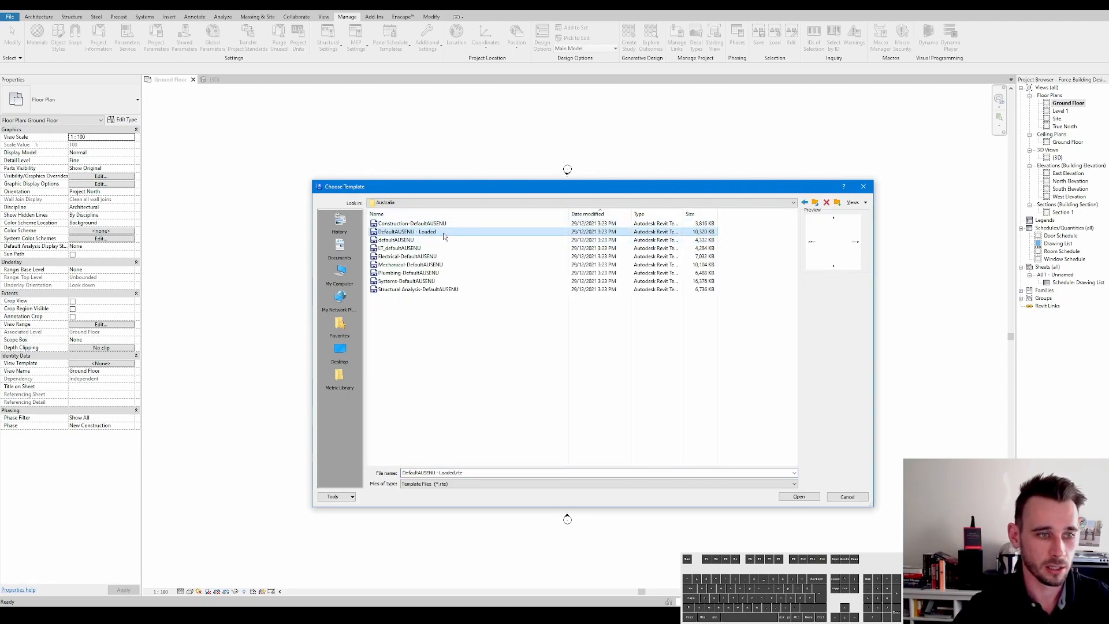
{"action": "left_click", "coordinate": [815, 202]}
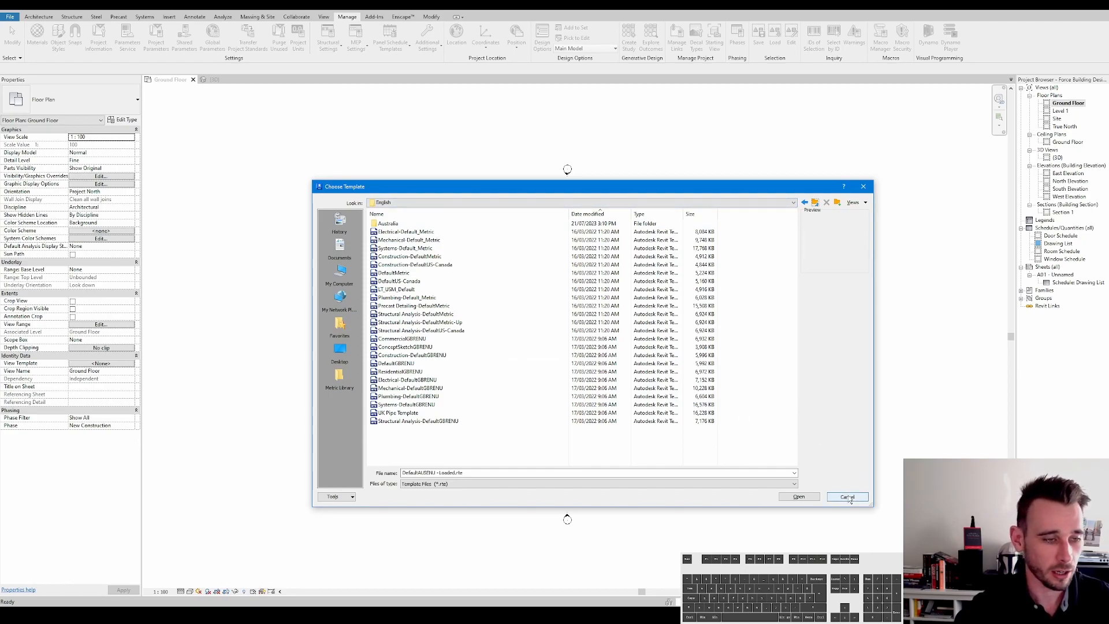
{"action": "double_click", "coordinate": [388, 223]}
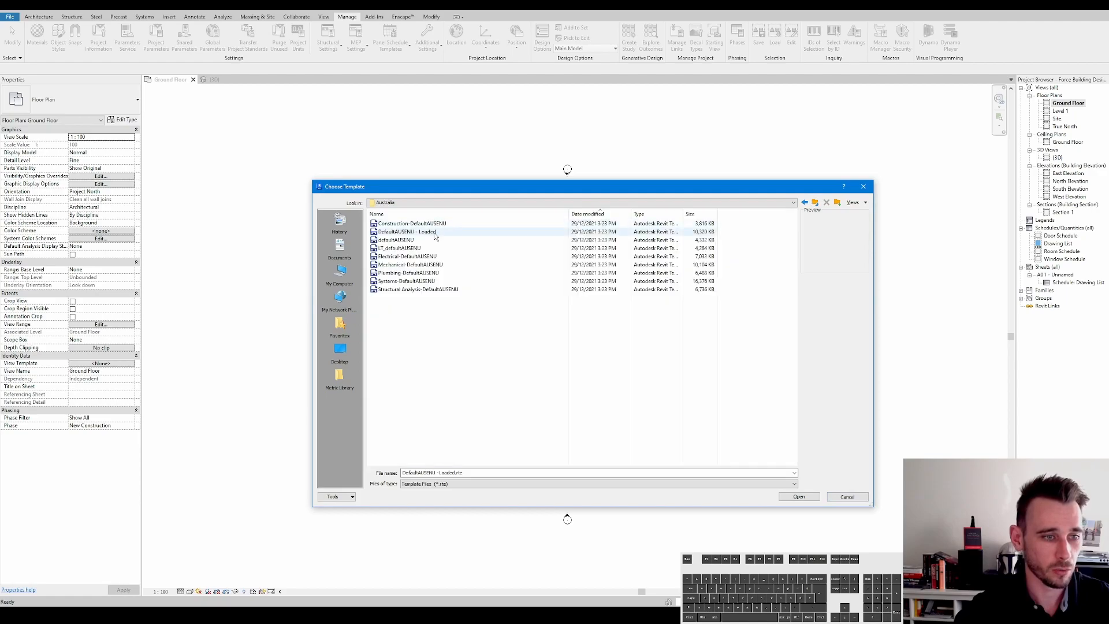
{"action": "left_click", "coordinate": [453, 233]}
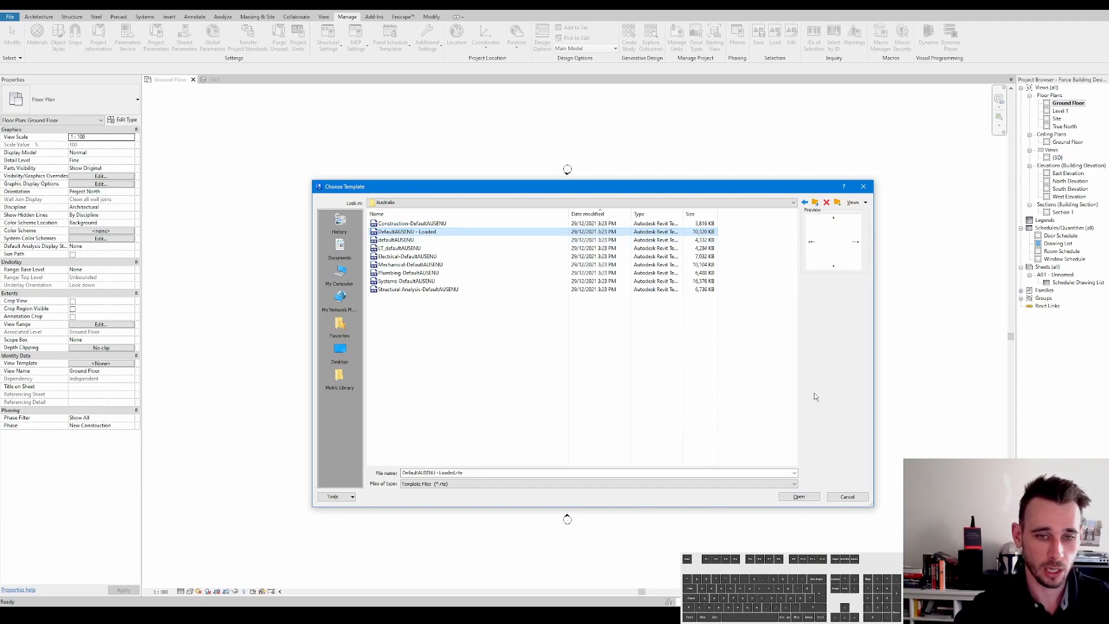
{"action": "left_click", "coordinate": [847, 497]}
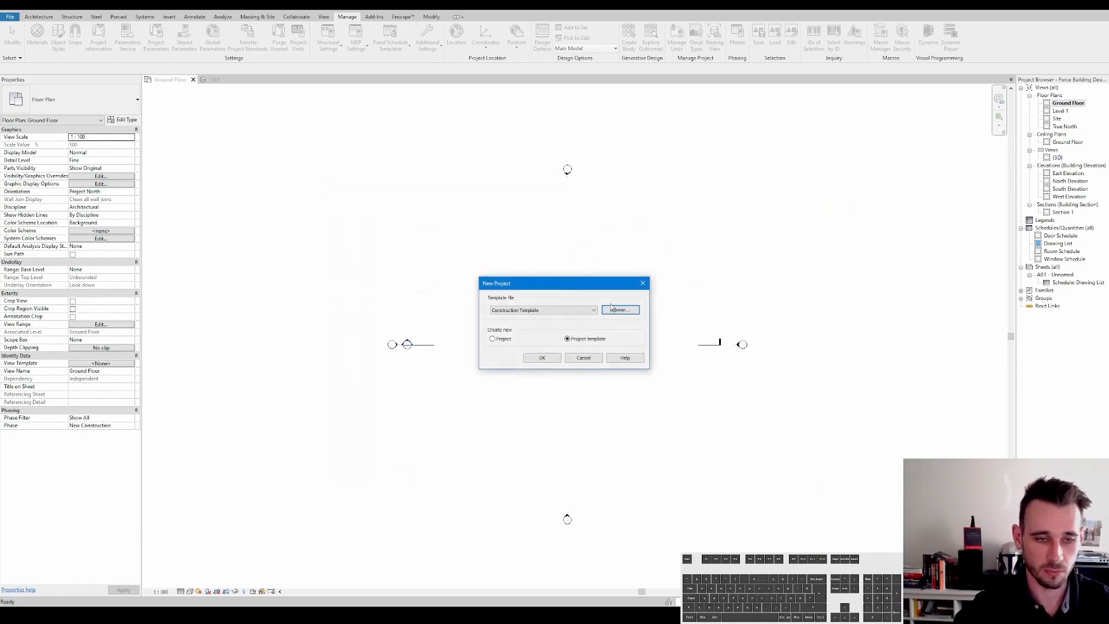
{"action": "left_click", "coordinate": [597, 362]}
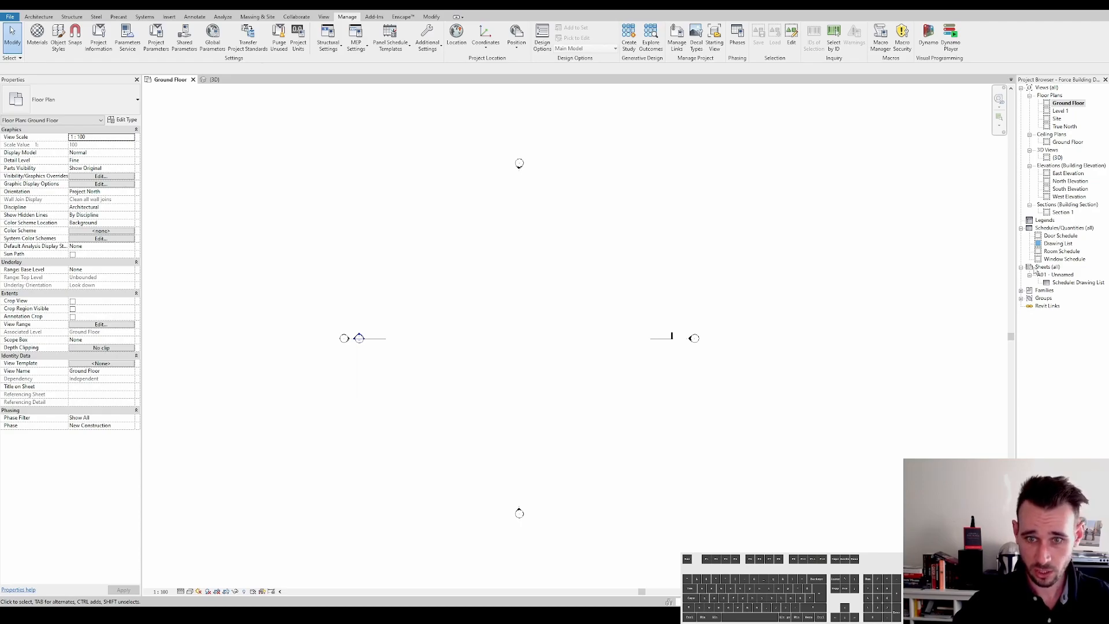
Step: Open sheet A01 - Unnamed and change its title block to A3 metric (AUS) Landscape
{"action": "double_click", "coordinate": [1058, 276]}
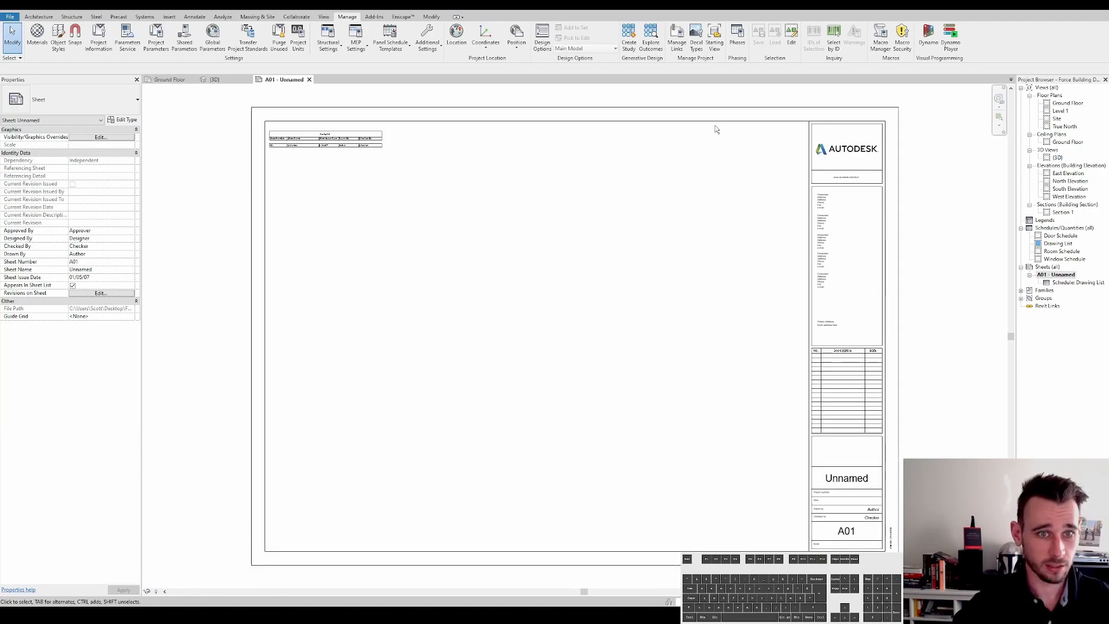
{"action": "left_click", "coordinate": [514, 164]}
{"action": "left_click", "coordinate": [99, 103]}
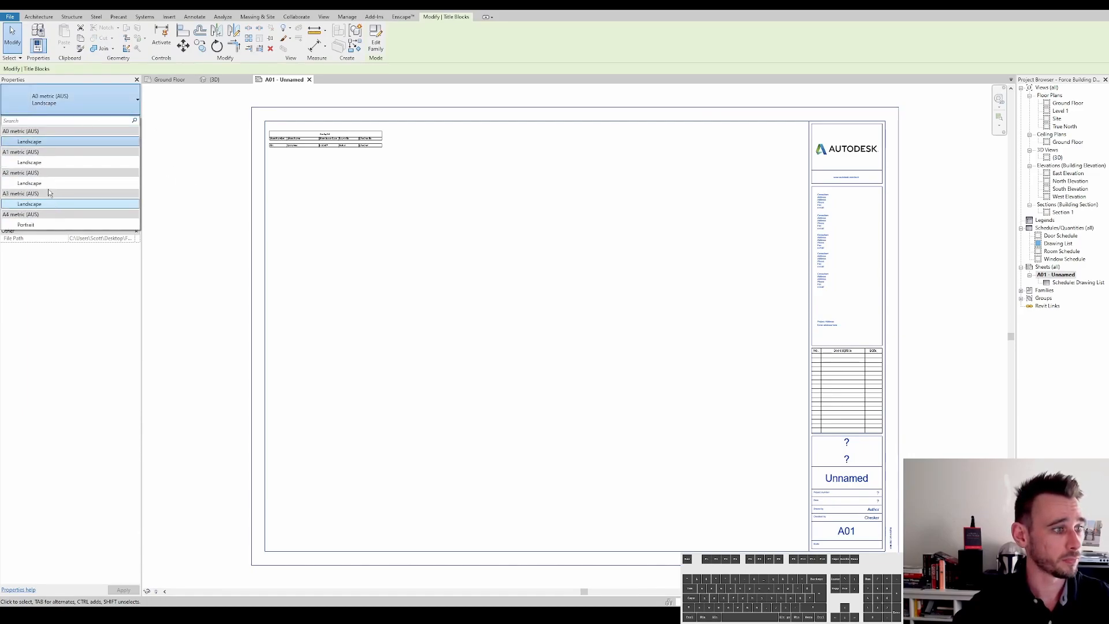
{"action": "left_click", "coordinate": [52, 206]}
Step: Move the A3 title block up so the Drawing List schedule sits inside its upper-left corner
{"action": "left_click_drag", "start_coordinate": [355, 407], "coordinate": [366, 128]}
{"action": "scroll", "coordinate": [337, 143], "scroll_direction": "up", "scroll_amount": 3}
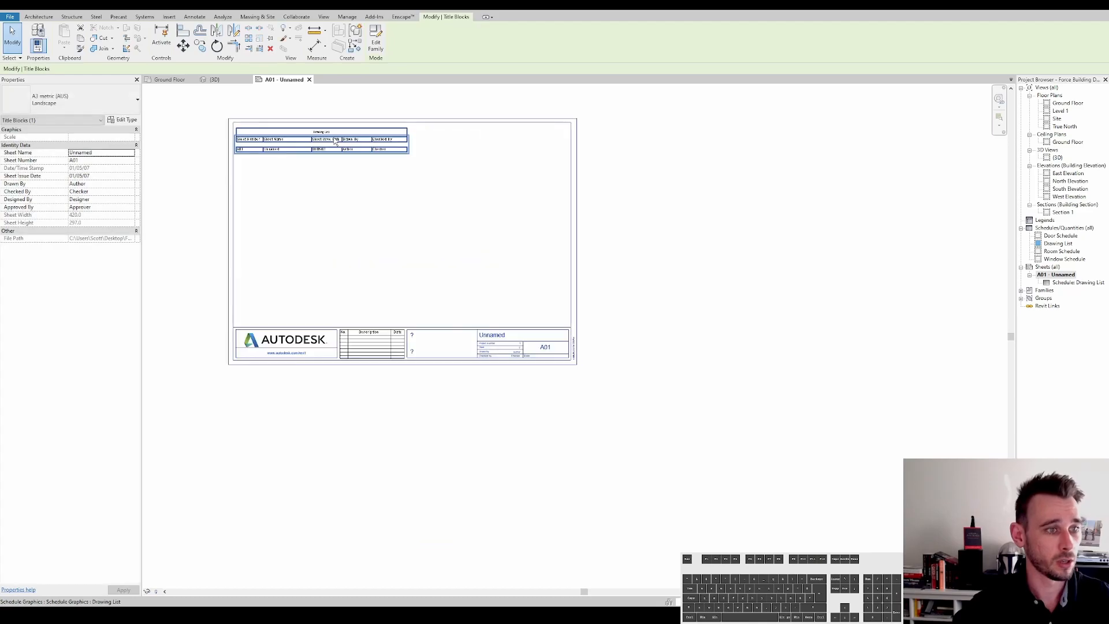
{"action": "middle_click_drag", "start_coordinate": [339, 148], "coordinate": [515, 207]}
{"action": "scroll", "coordinate": [517, 208], "scroll_direction": "up", "scroll_amount": 5}
{"action": "key", "text": "Escape"}
{"action": "middle_click_drag", "start_coordinate": [657, 230], "coordinate": [612, 176]}
{"action": "scroll", "coordinate": [611, 176], "scroll_direction": "down", "scroll_amount": 1}
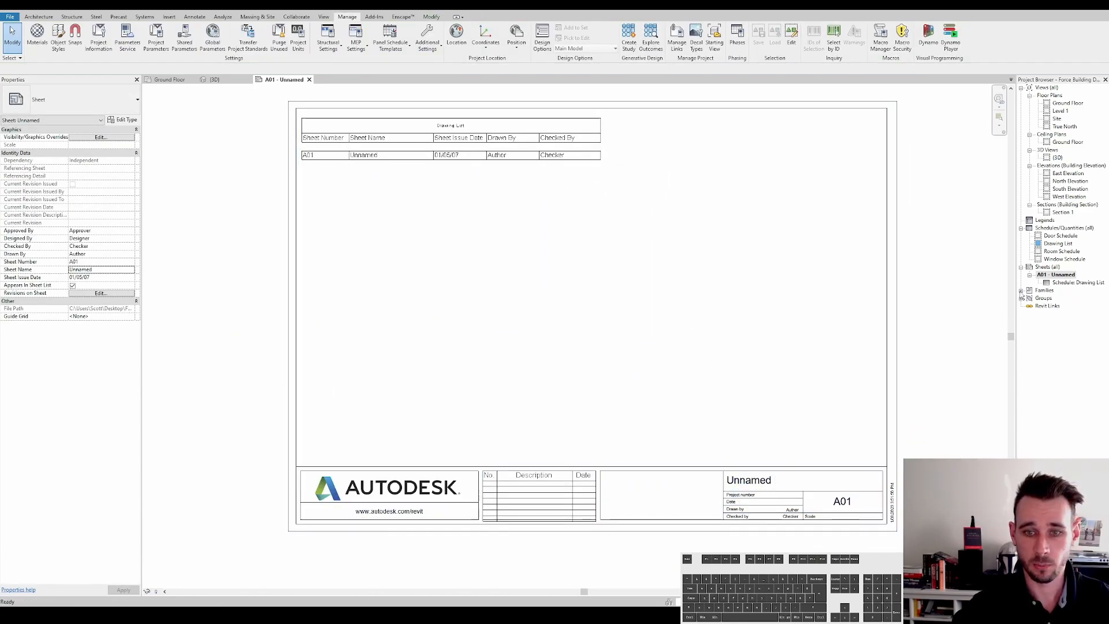
Step: Examine the families loaded in the project, such as curtain wall mullions and profiles
{"action": "left_click", "coordinate": [1021, 290]}
{"action": "scroll", "coordinate": [1047, 243], "scroll_direction": "up", "scroll_amount": 2}
{"action": "scroll", "coordinate": [1047, 243], "scroll_direction": "up", "scroll_amount": 2}
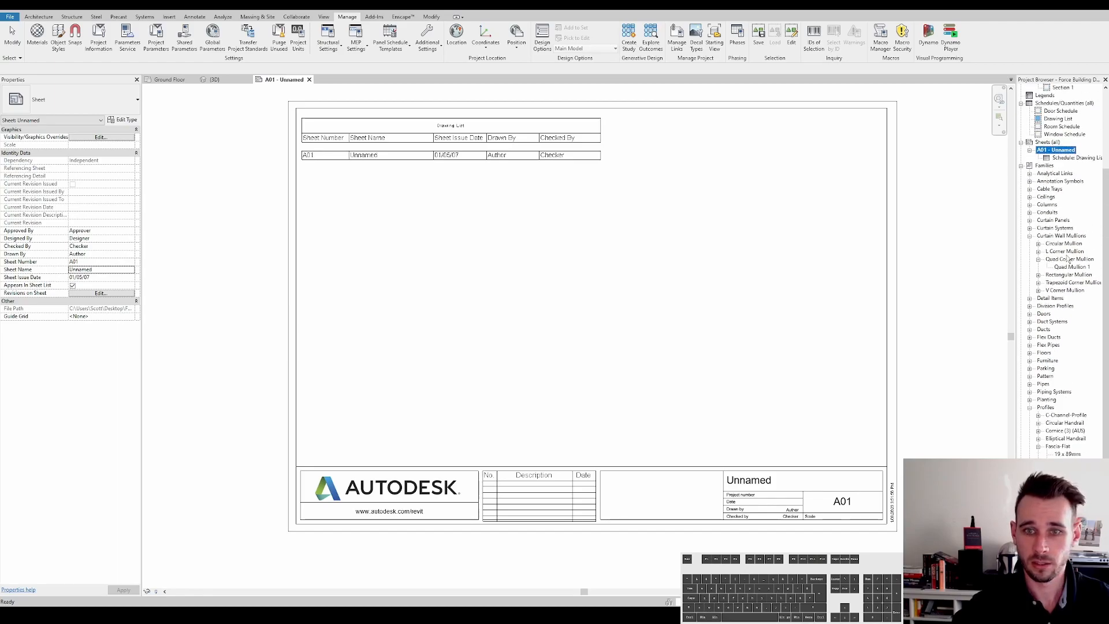
{"action": "scroll", "coordinate": [1064, 250], "scroll_direction": "down", "scroll_amount": 2}
{"action": "scroll", "coordinate": [1028, 196], "scroll_direction": "up", "scroll_amount": 2}
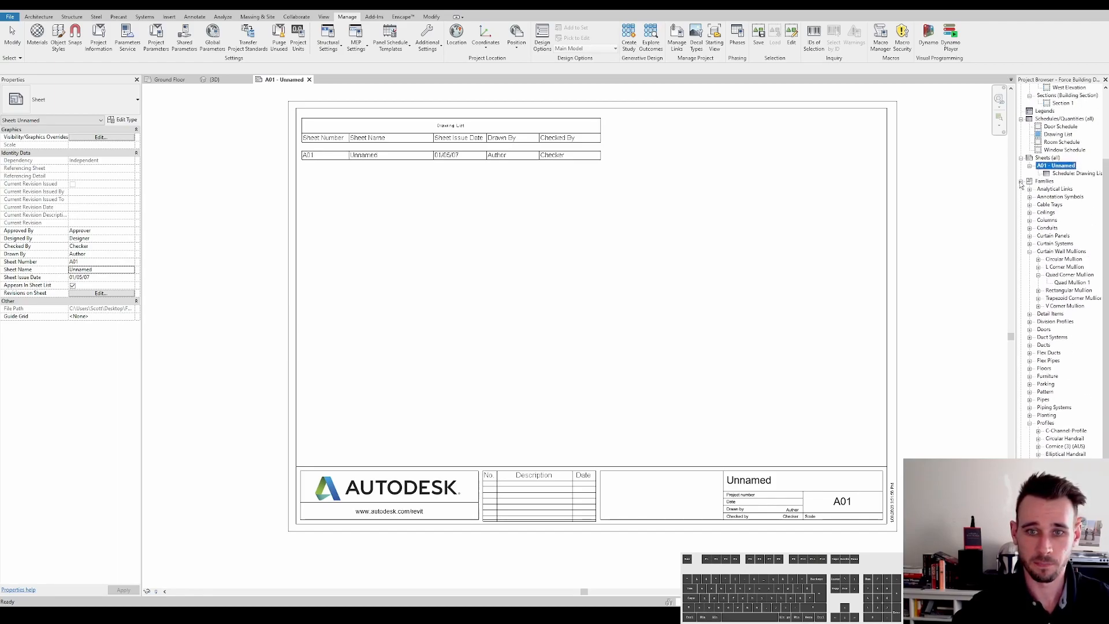
{"action": "left_click", "coordinate": [1020, 181]}
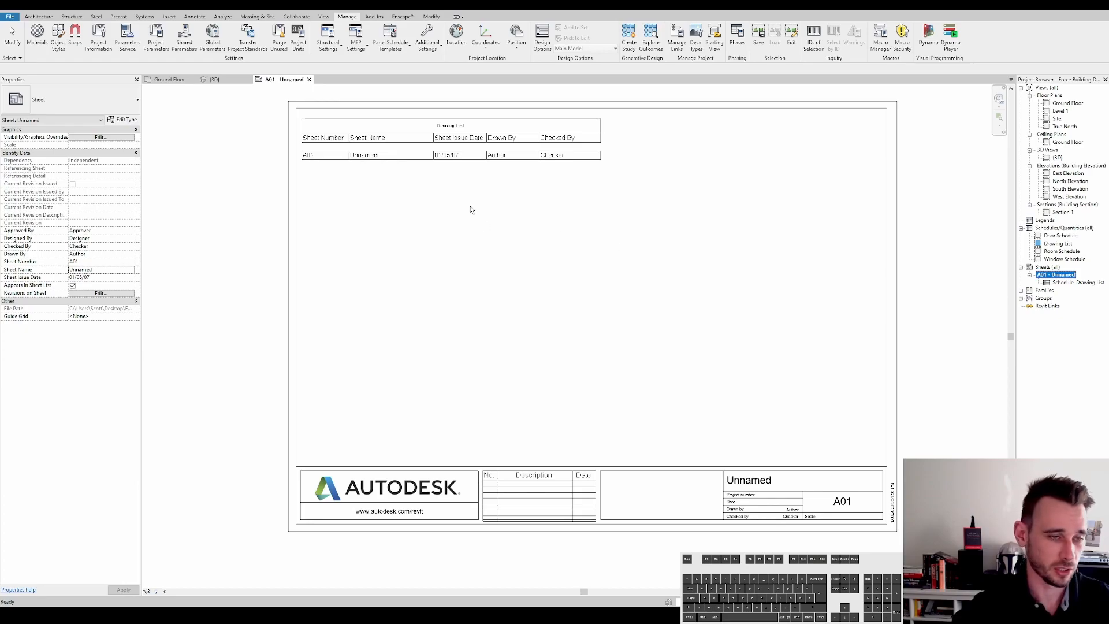
{"action": "left_click", "coordinate": [411, 236]}
{"action": "middle_click_drag", "start_coordinate": [410, 236], "coordinate": [453, 282]}
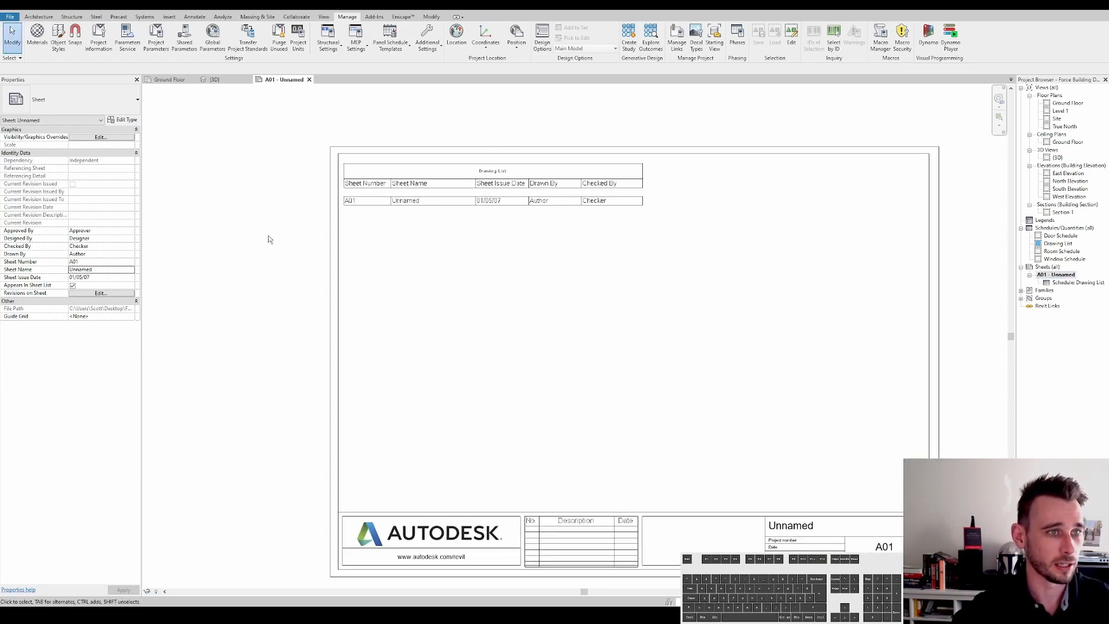
Step: Open the Ground Floor plan and review the wall types available to the Wall tool
{"action": "double_click", "coordinate": [1072, 104]}
{"action": "key", "text": "w"}
{"action": "key", "text": "a"}
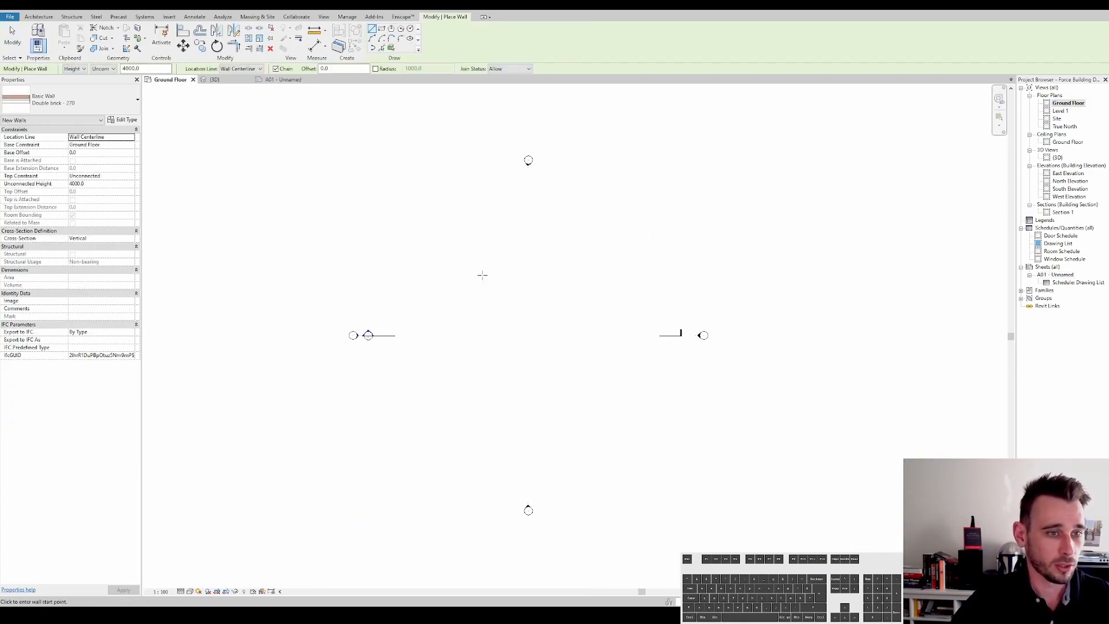
{"action": "left_click", "coordinate": [69, 99]}
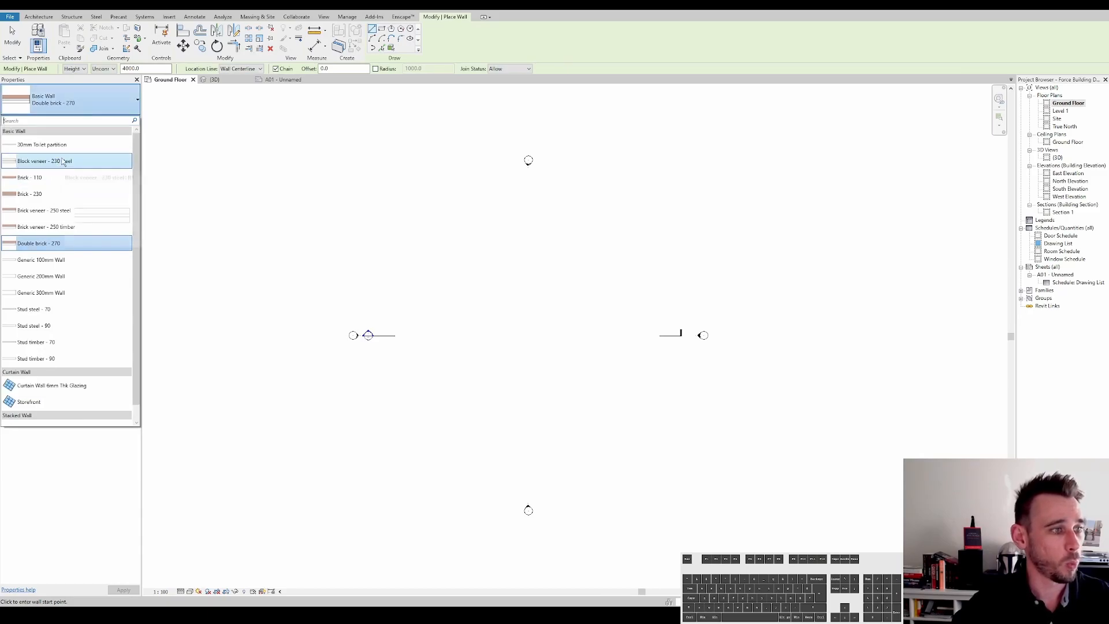
{"action": "scroll", "coordinate": [90, 300], "scroll_direction": "down", "scroll_amount": 1}
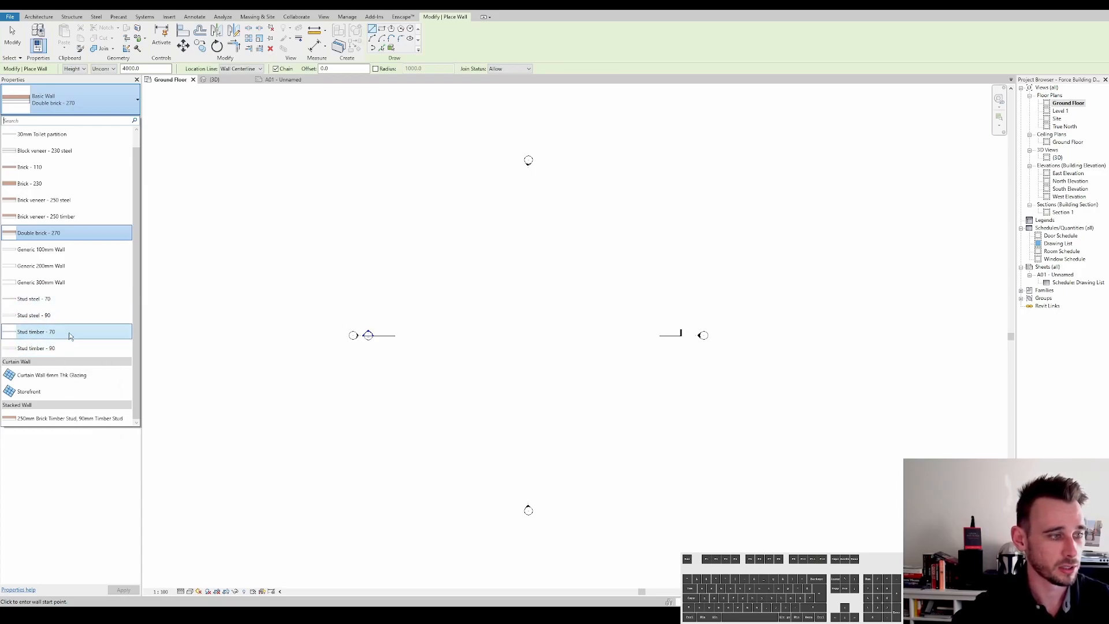
{"action": "scroll", "coordinate": [68, 333], "scroll_direction": "up", "scroll_amount": 1}
{"action": "middle_click_drag", "start_coordinate": [612, 258], "coordinate": [635, 254]}
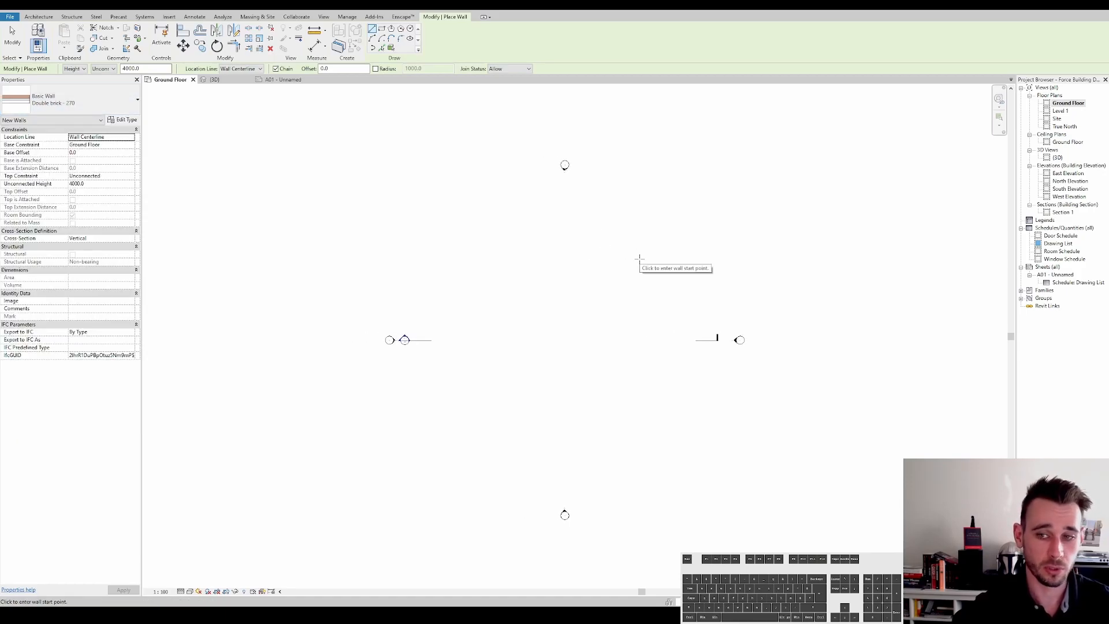
{"action": "middle_click_drag", "start_coordinate": [593, 259], "coordinate": [621, 256]}
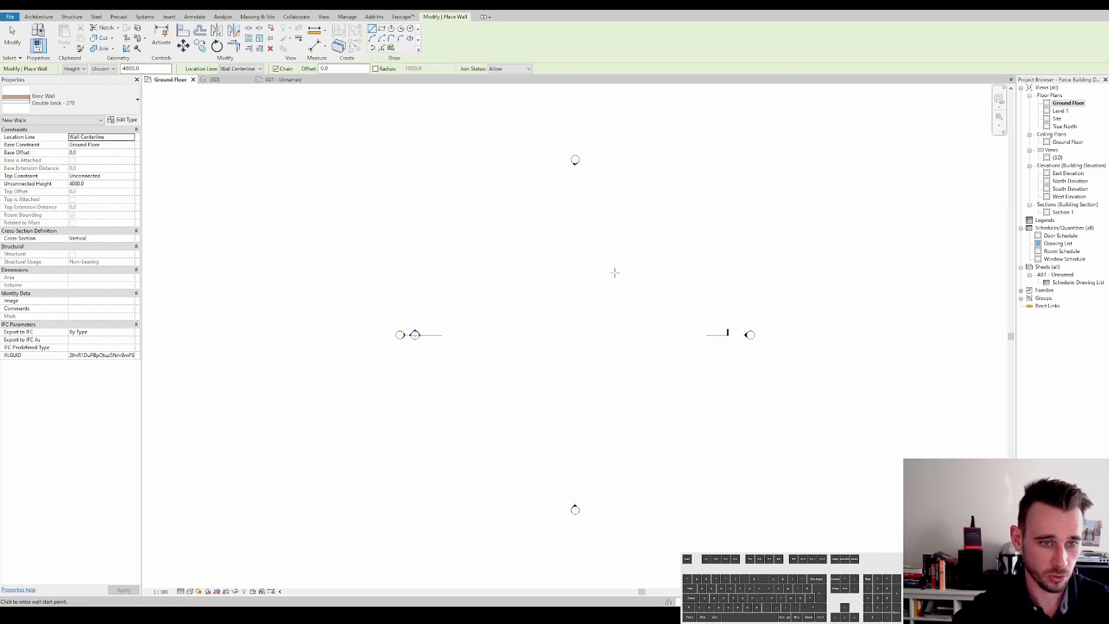
Step: Start a new wall using the Basic Wall type Stud timber - 90
{"action": "key", "text": "Escape"}
{"action": "key", "text": "w"}
{"action": "key", "text": "a"}
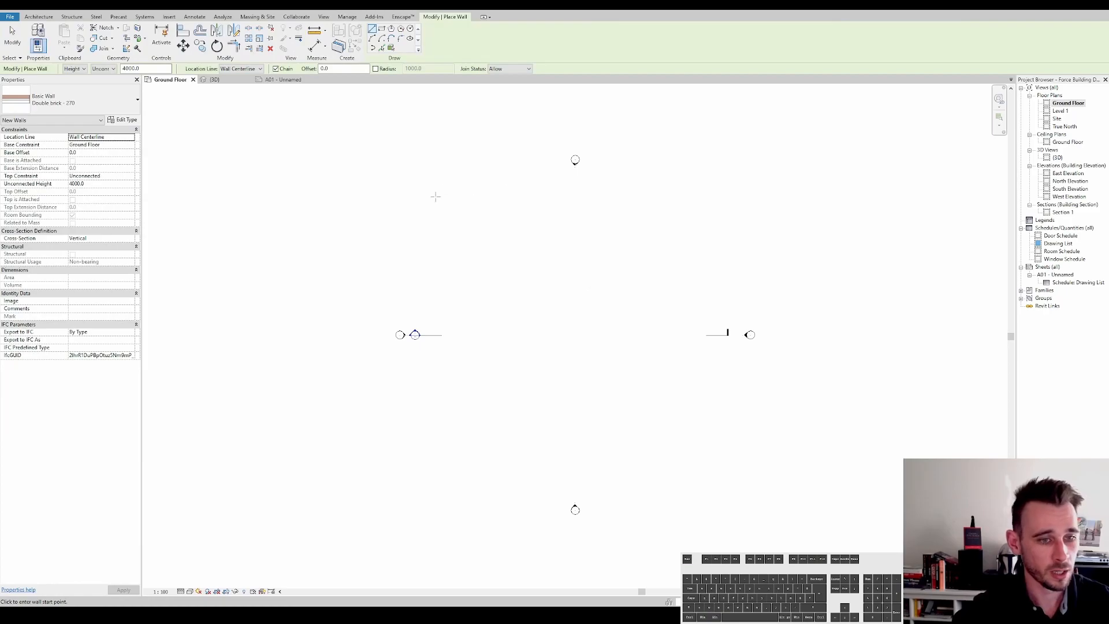
{"action": "left_click", "coordinate": [117, 95]}
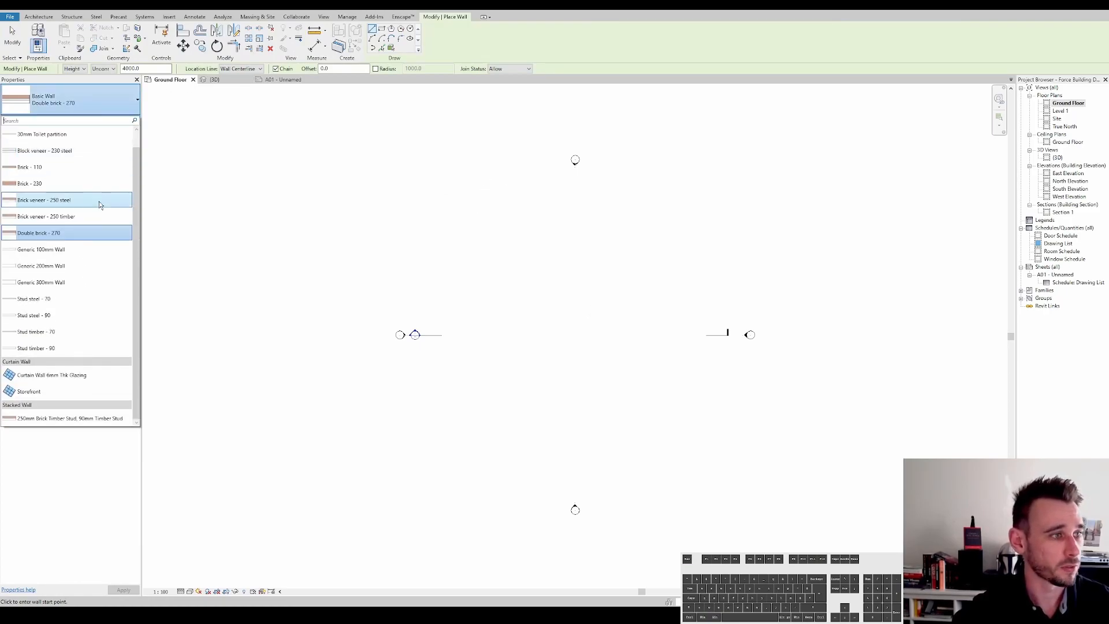
{"action": "left_click", "coordinate": [79, 348]}
{"action": "scroll", "coordinate": [556, 316], "scroll_direction": "up", "scroll_amount": 2}
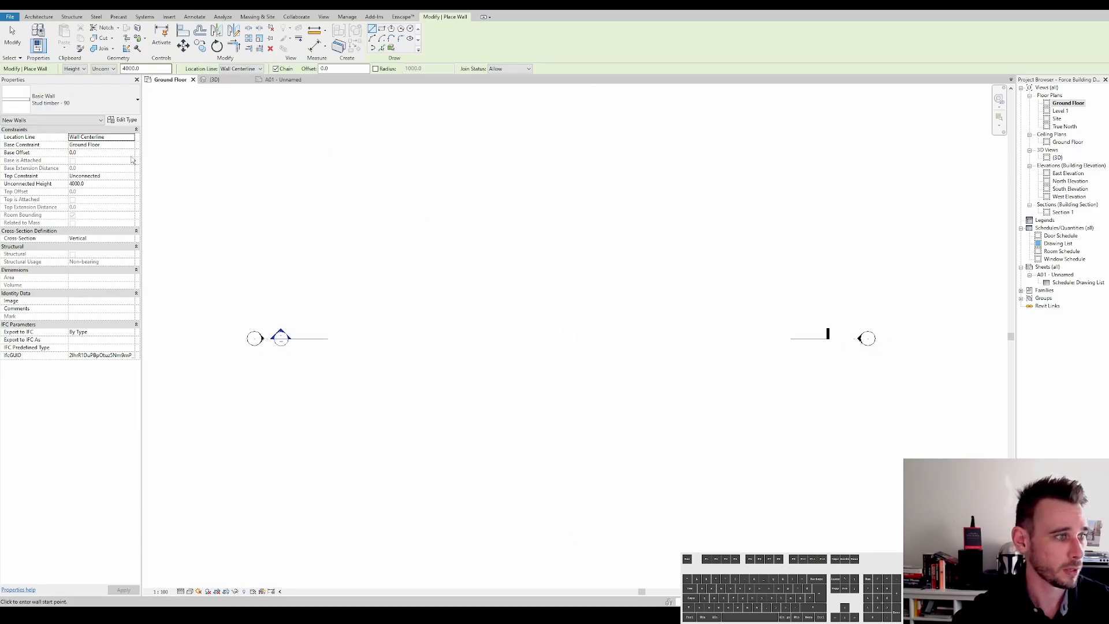
Step: Set the new wall's top constraint to Up to level: Level 1 and its location line to Finish Face: Exterior
{"action": "left_click", "coordinate": [133, 176]}
{"action": "left_click", "coordinate": [103, 198]}
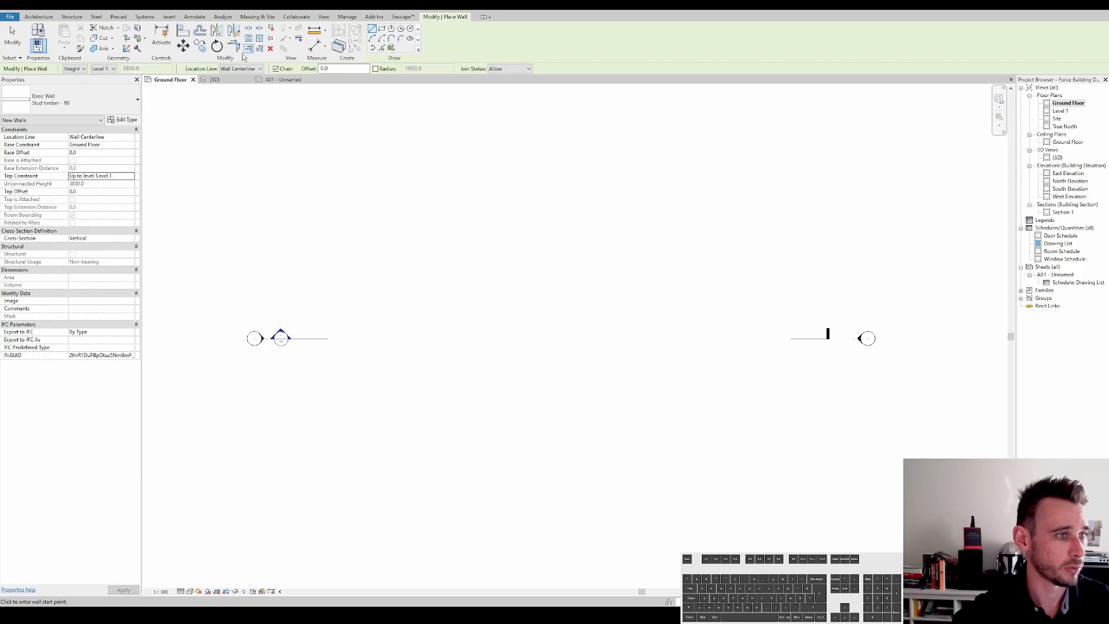
{"action": "left_click", "coordinate": [243, 68]}
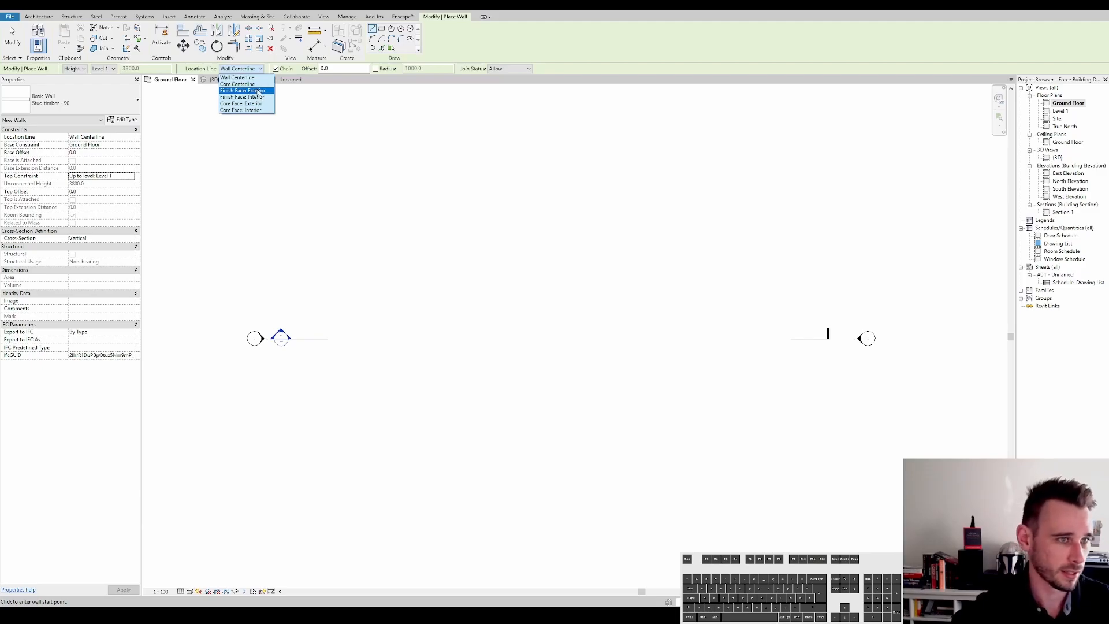
{"action": "left_click", "coordinate": [258, 91]}
Step: Draw a horizontal wall about 11100 mm long in the Ground Floor plan, above the section line
{"action": "middle_click_drag", "start_coordinate": [555, 299], "coordinate": [532, 267]}
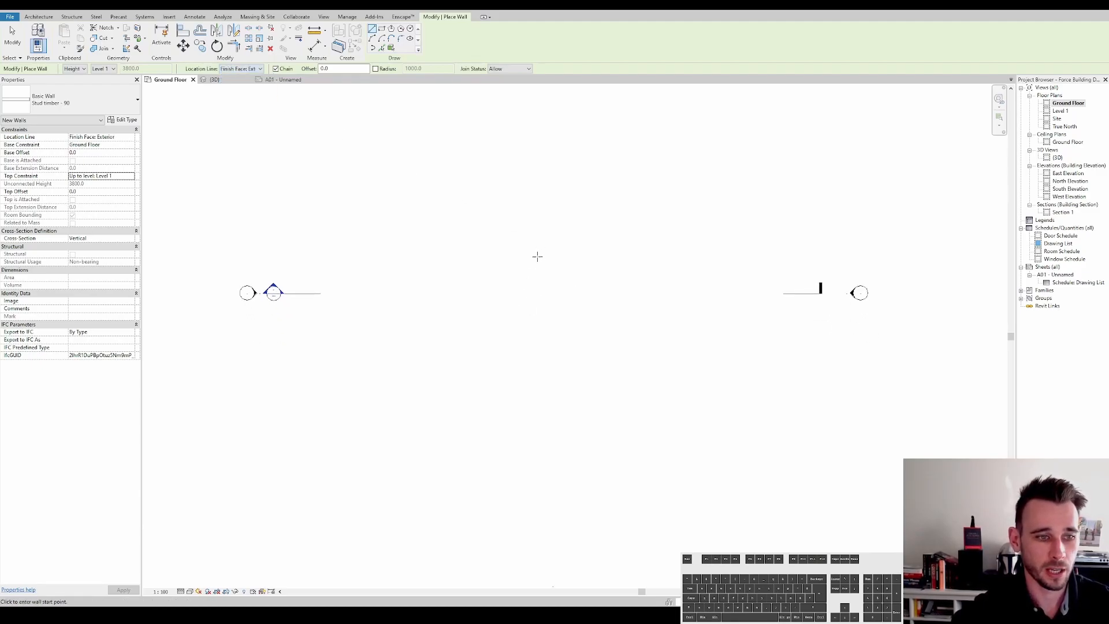
{"action": "left_click", "coordinate": [433, 259]}
{"action": "left_click", "coordinate": [569, 259]}
{"action": "scroll", "coordinate": [568, 260], "scroll_direction": "up", "scroll_amount": 2}
{"action": "key", "text": "Escape"}
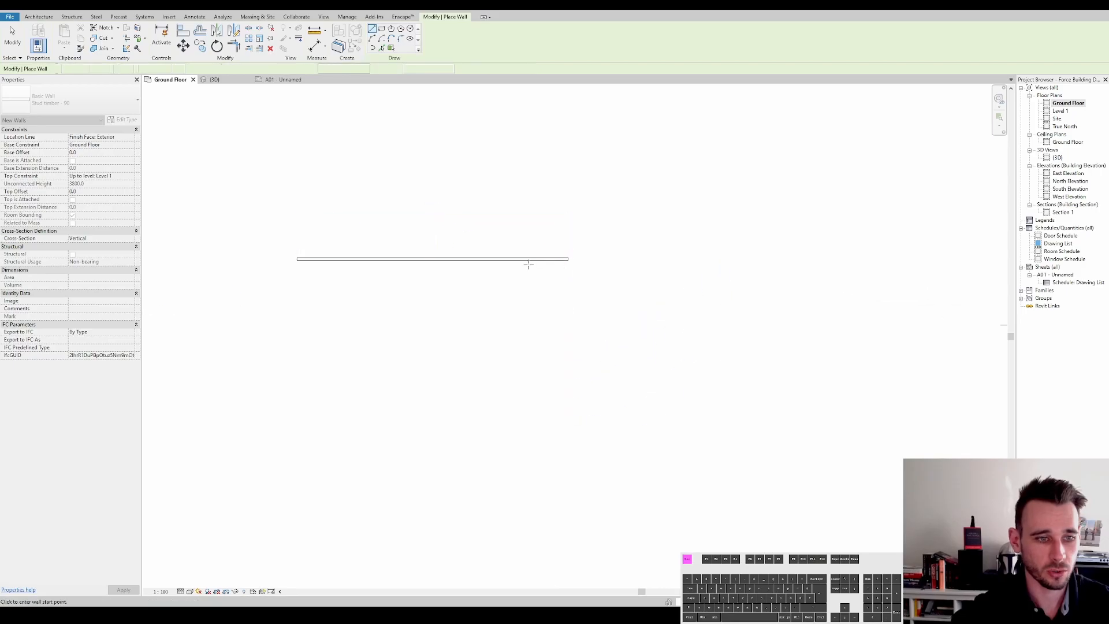
{"action": "key", "text": "Escape"}
Step: Open the layer structure of the drawn wall's type and view the graphics settings of its Timber structural layer material
{"action": "scroll", "coordinate": [530, 264], "scroll_direction": "up", "scroll_amount": 2}
{"action": "left_click", "coordinate": [524, 257]}
{"action": "middle_click_drag", "start_coordinate": [530, 257], "coordinate": [678, 264]}
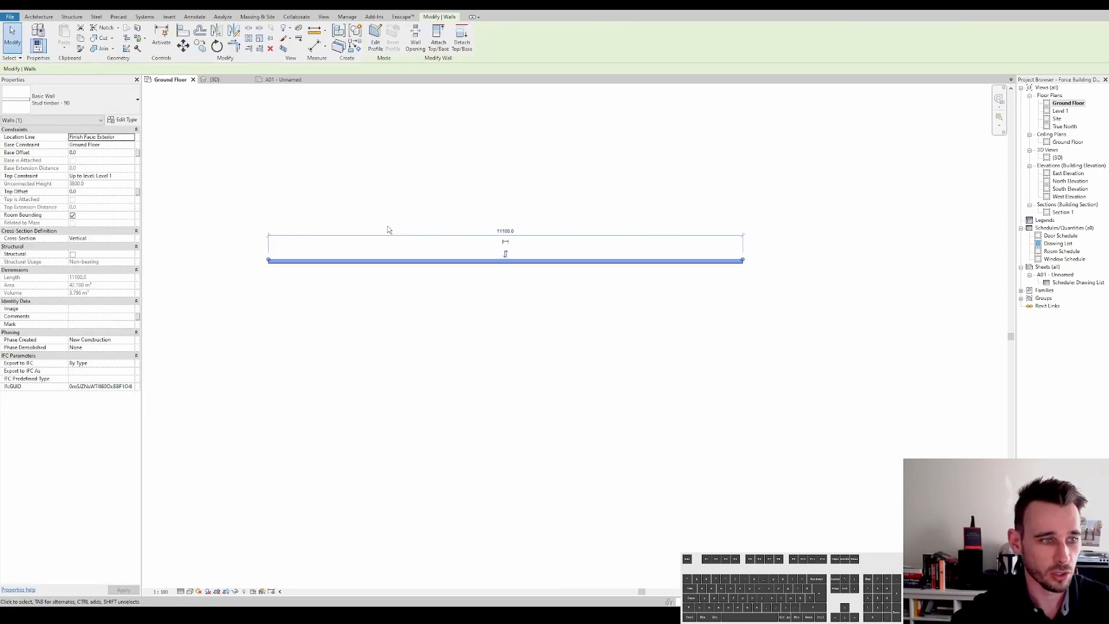
{"action": "left_click", "coordinate": [446, 253]}
{"action": "left_click", "coordinate": [446, 255]}
{"action": "left_click", "coordinate": [123, 119]}
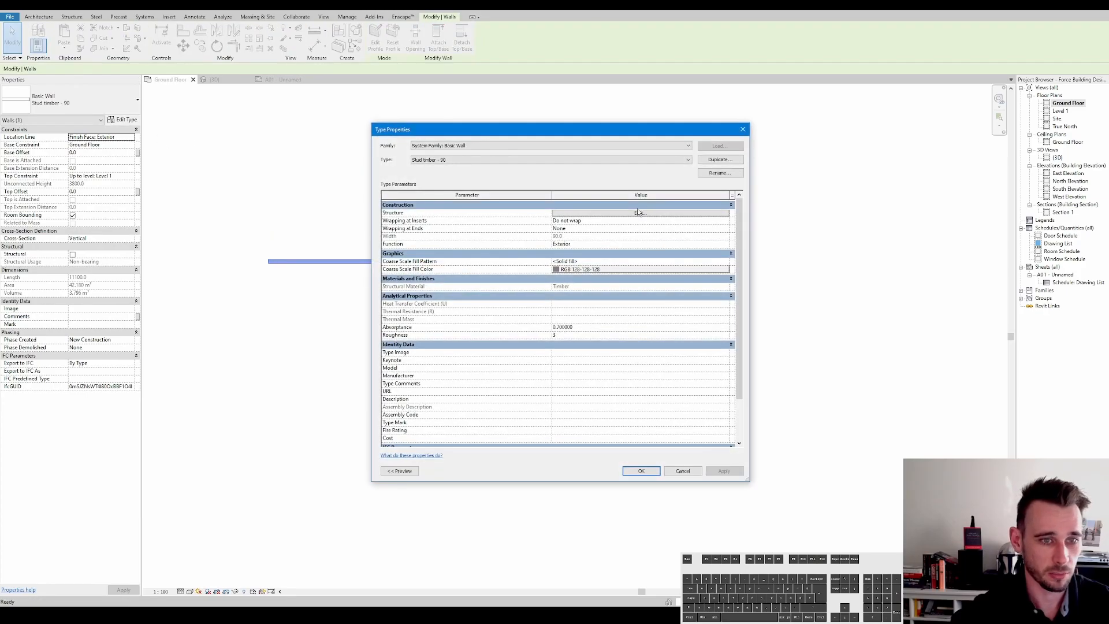
{"action": "left_click", "coordinate": [639, 213]}
{"action": "left_click", "coordinate": [507, 211]}
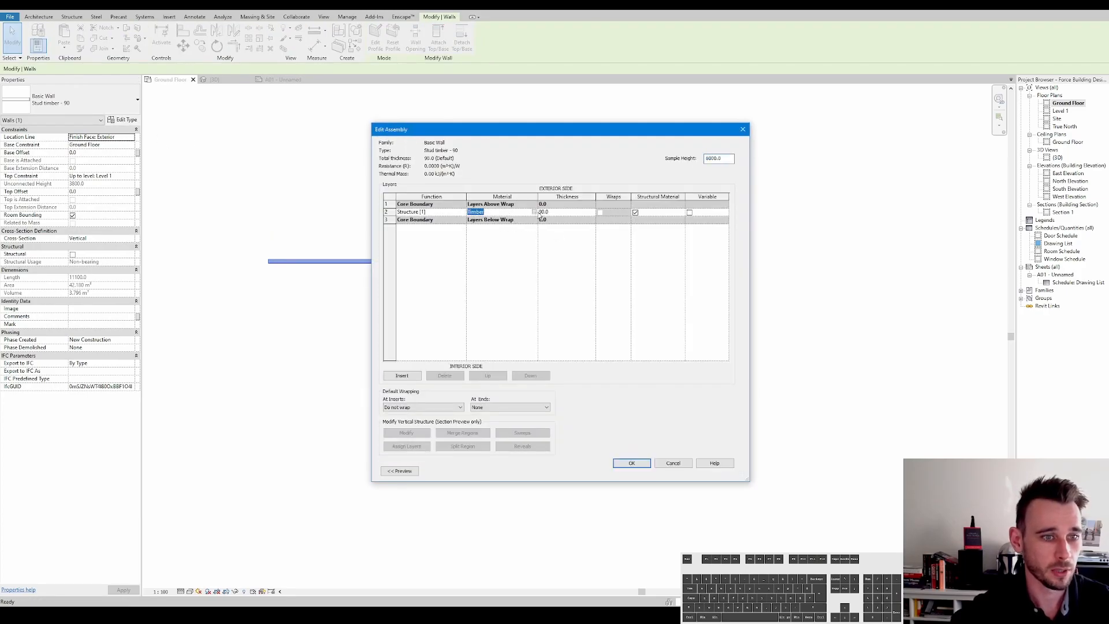
{"action": "left_click", "coordinate": [534, 212]}
{"action": "left_click_drag", "start_coordinate": [1108, 179], "coordinate": [732, 148]}
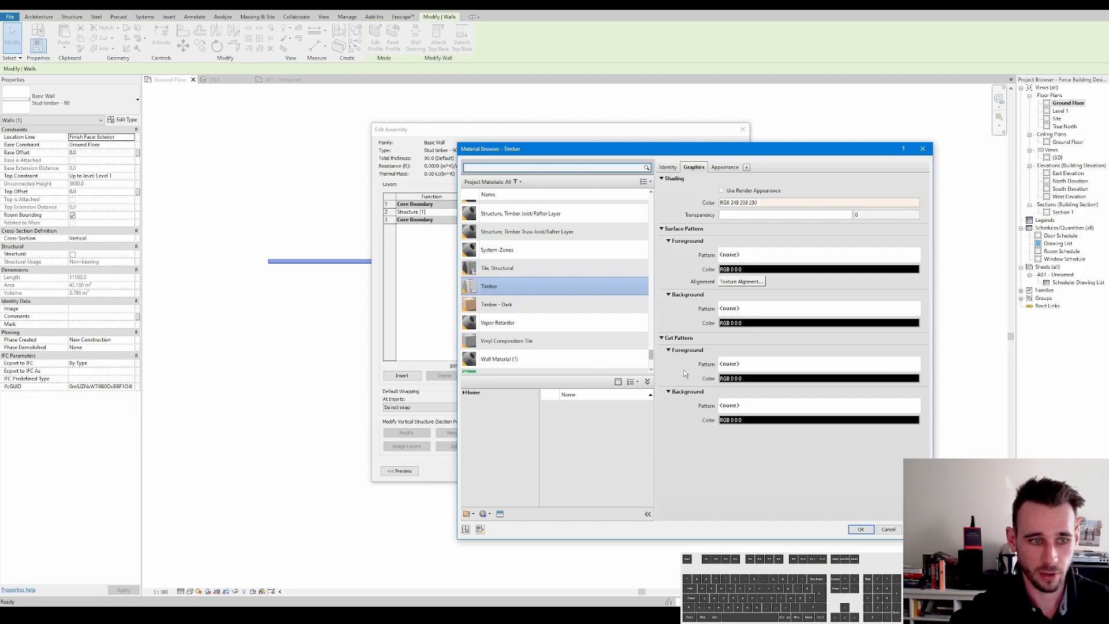
{"action": "left_click_drag", "start_coordinate": [742, 149], "coordinate": [795, 178]}
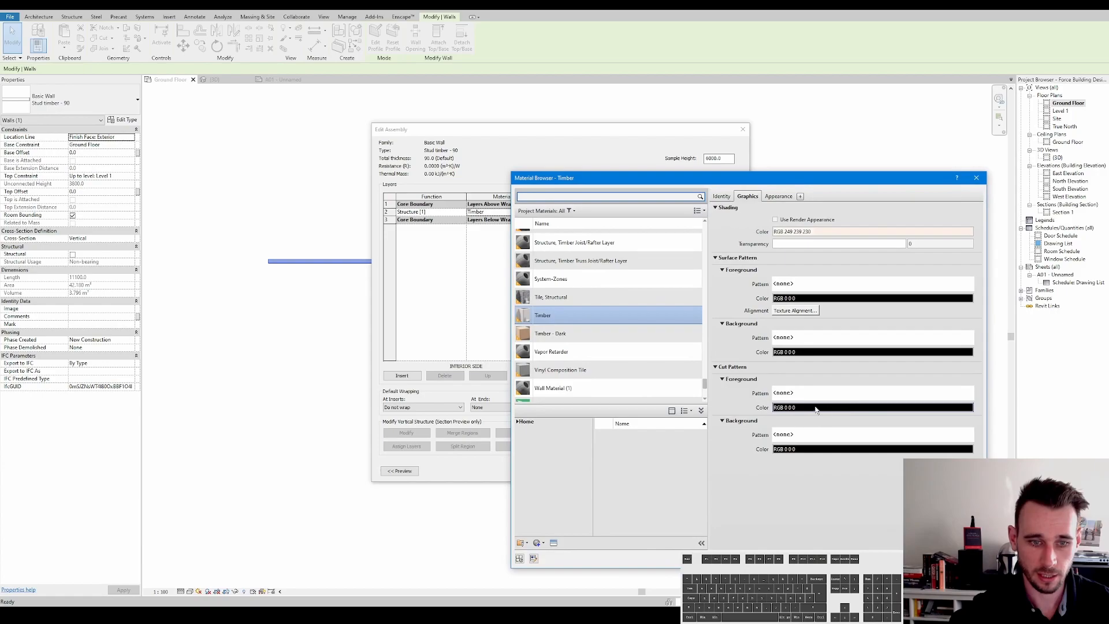
Step: Set the Timber material's cut background pattern to Solid fill and accept the wall type's structure changes
{"action": "left_click", "coordinate": [830, 437]}
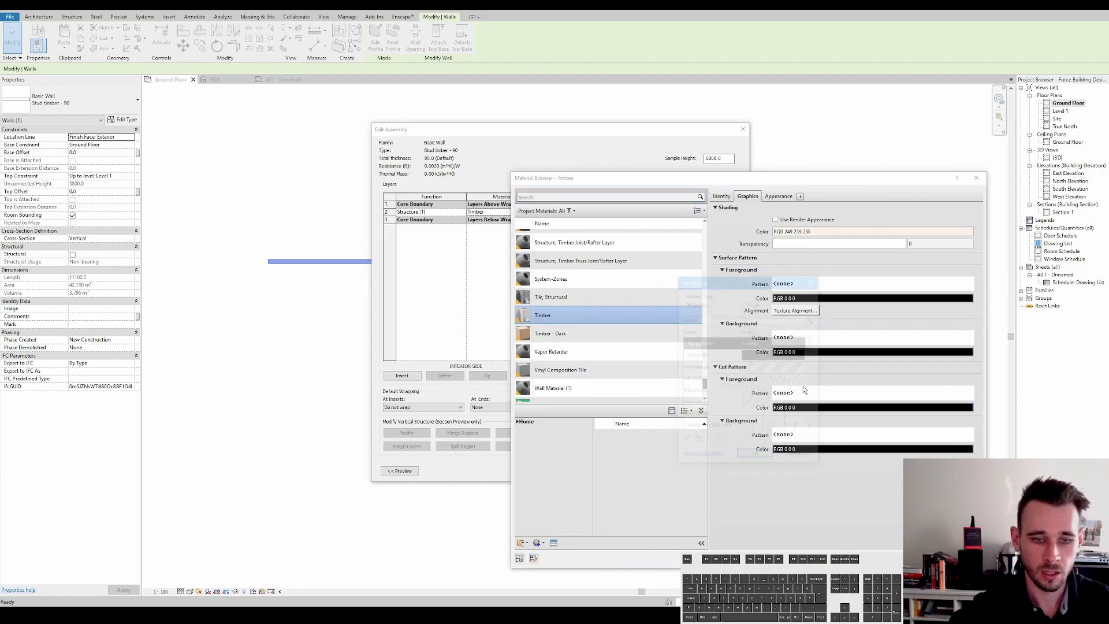
{"action": "left_click", "coordinate": [733, 354]}
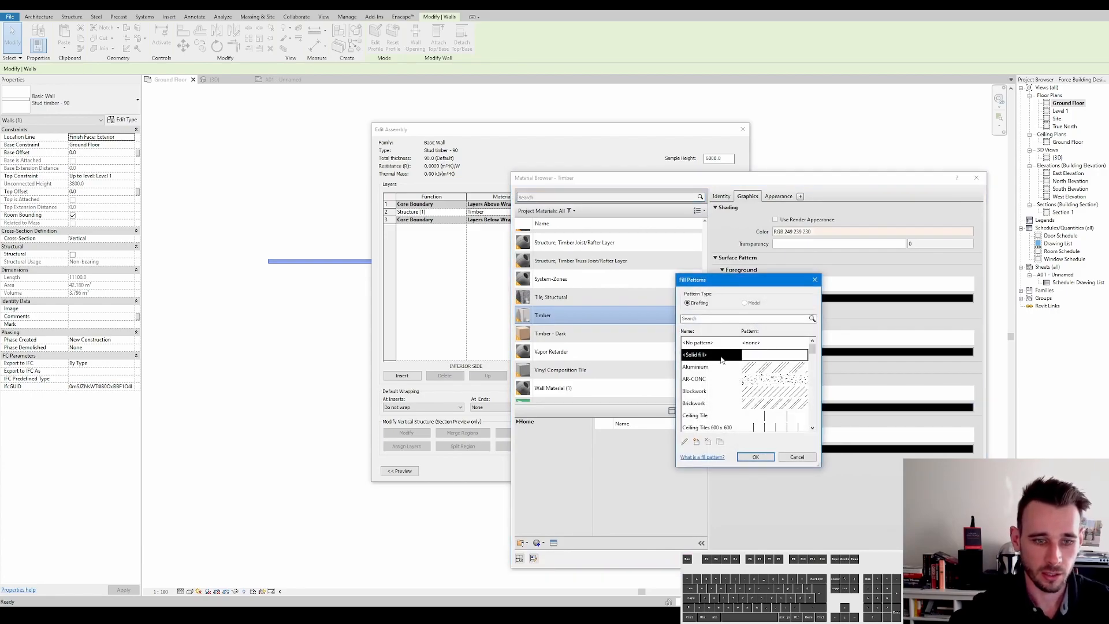
{"action": "left_click", "coordinate": [761, 456]}
{"action": "left_click", "coordinate": [866, 558]}
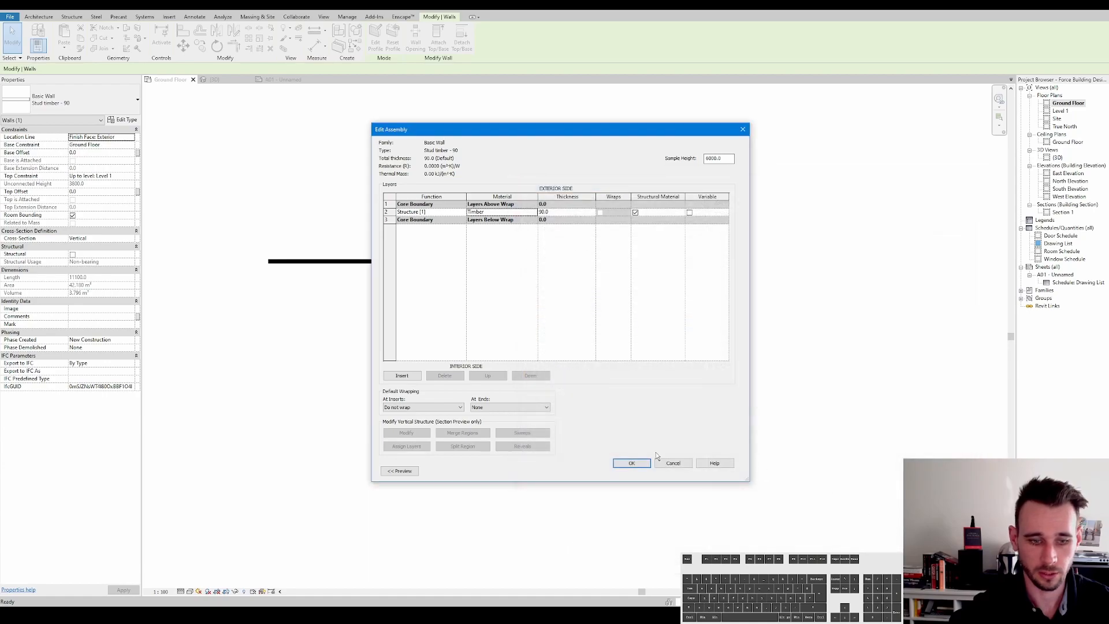
{"action": "left_click", "coordinate": [640, 470]}
{"action": "left_click", "coordinate": [728, 473]}
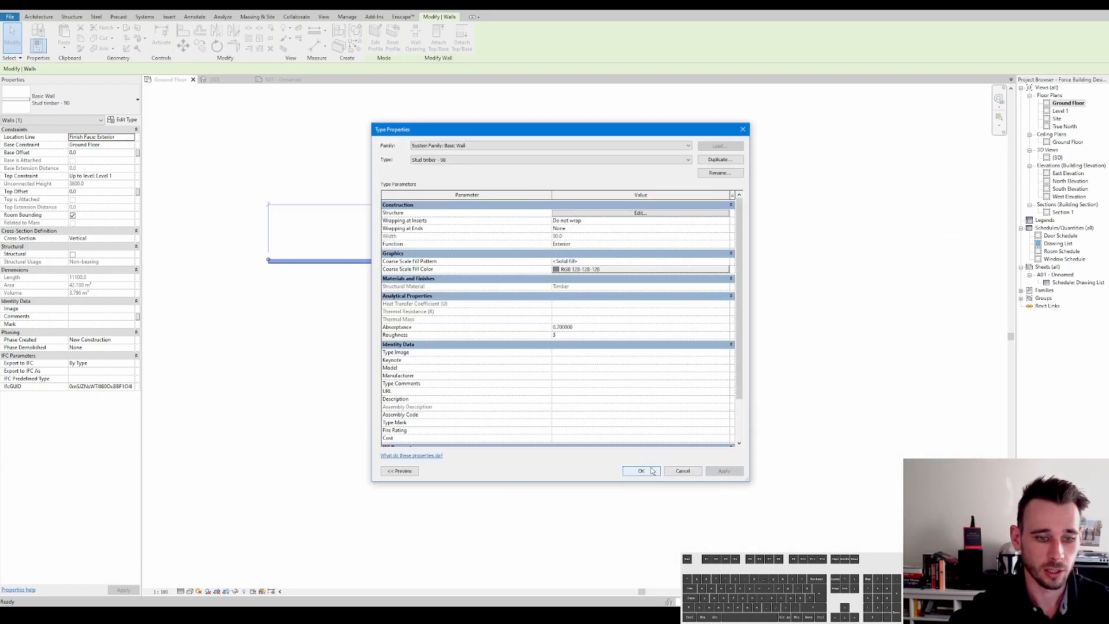
{"action": "left_click", "coordinate": [651, 468]}
{"action": "left_click", "coordinate": [506, 363]}
{"action": "middle_click_drag", "start_coordinate": [467, 321], "coordinate": [496, 328]}
Step: Duplicate the drawn wall's type under the name Stud timber - 90 + Cladding
{"action": "left_click", "coordinate": [462, 268]}
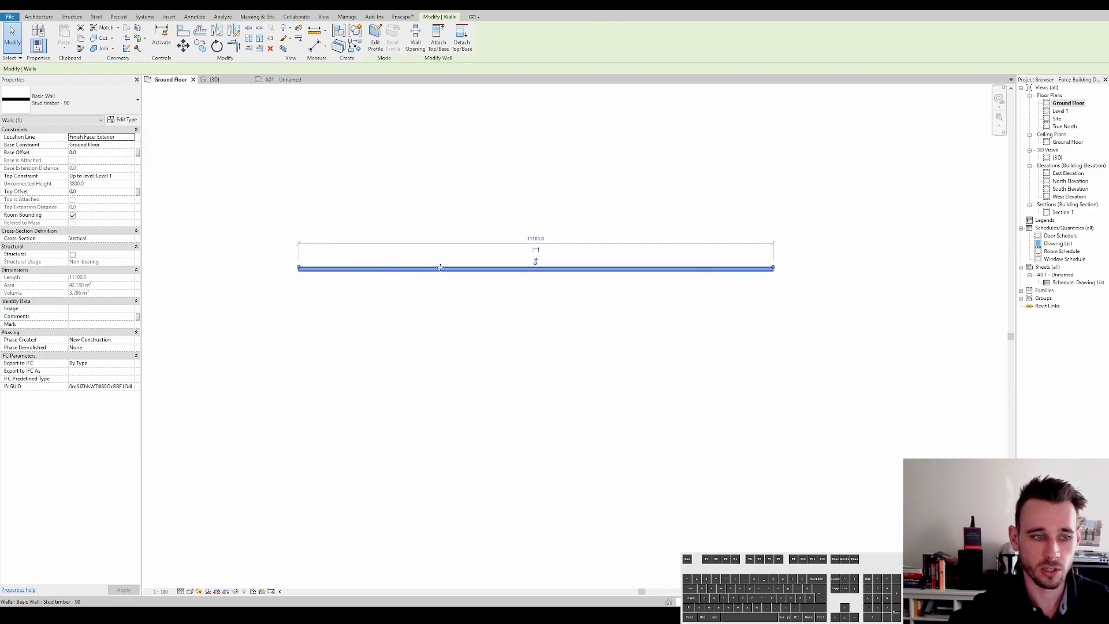
{"action": "left_click", "coordinate": [124, 120]}
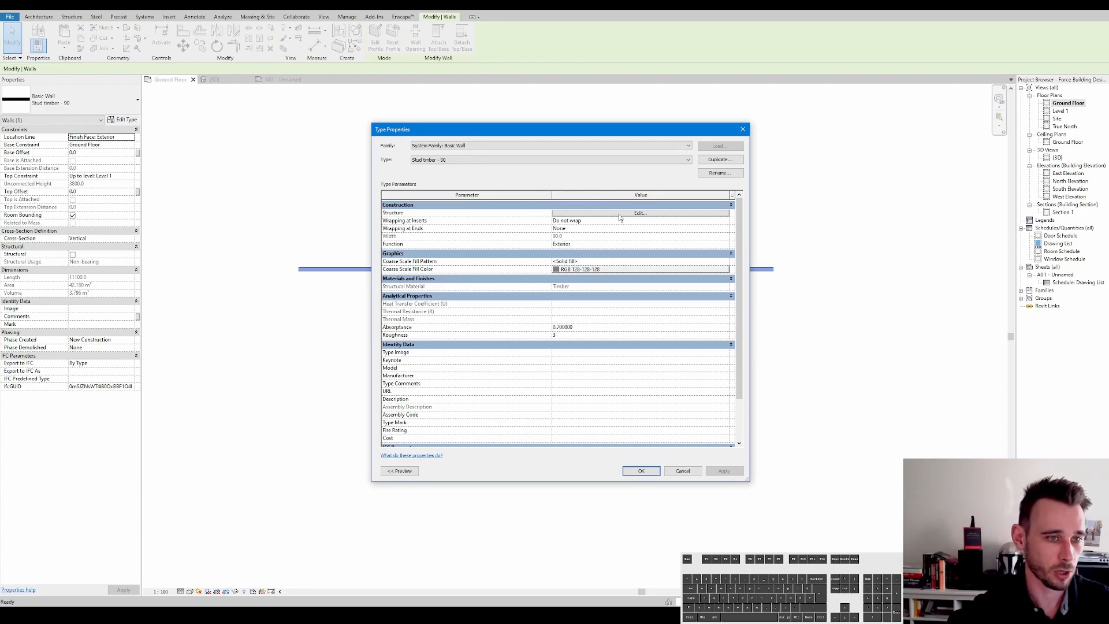
{"action": "left_click", "coordinate": [722, 160]}
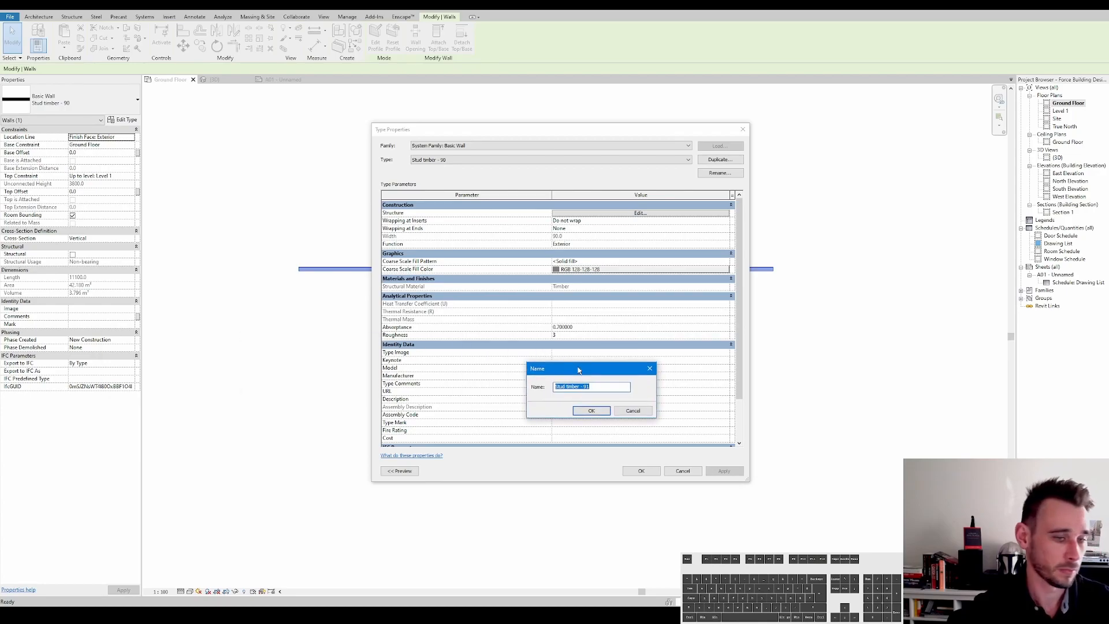
{"action": "left_click", "coordinate": [599, 388]}
{"action": "key", "text": "BackSpace"}
{"action": "type", "text": "0"}
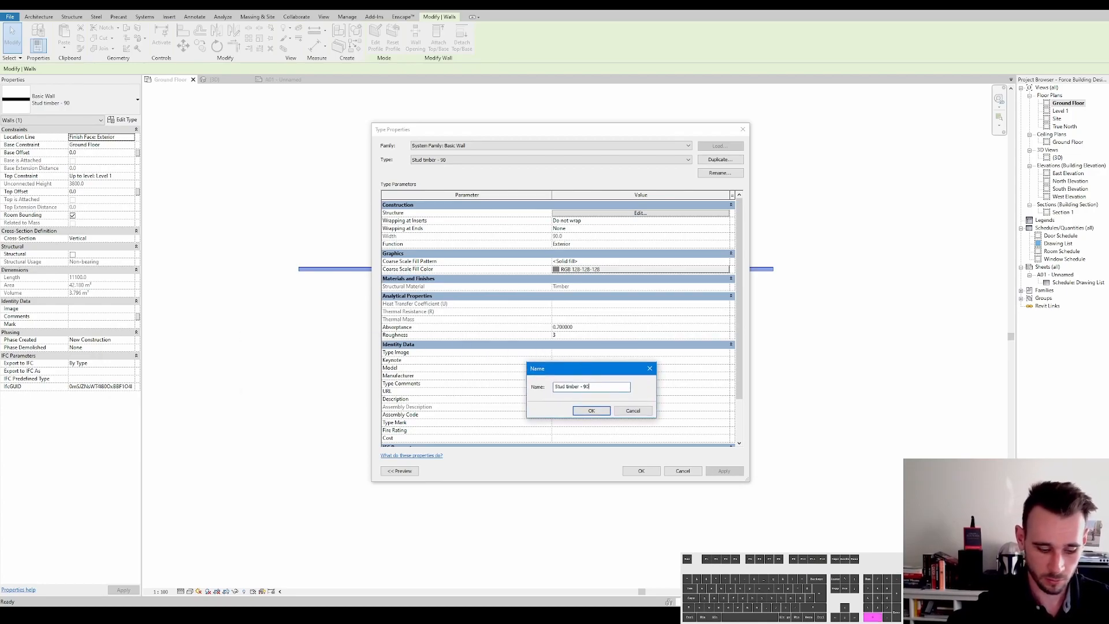
{"action": "type", "text": " + c"}
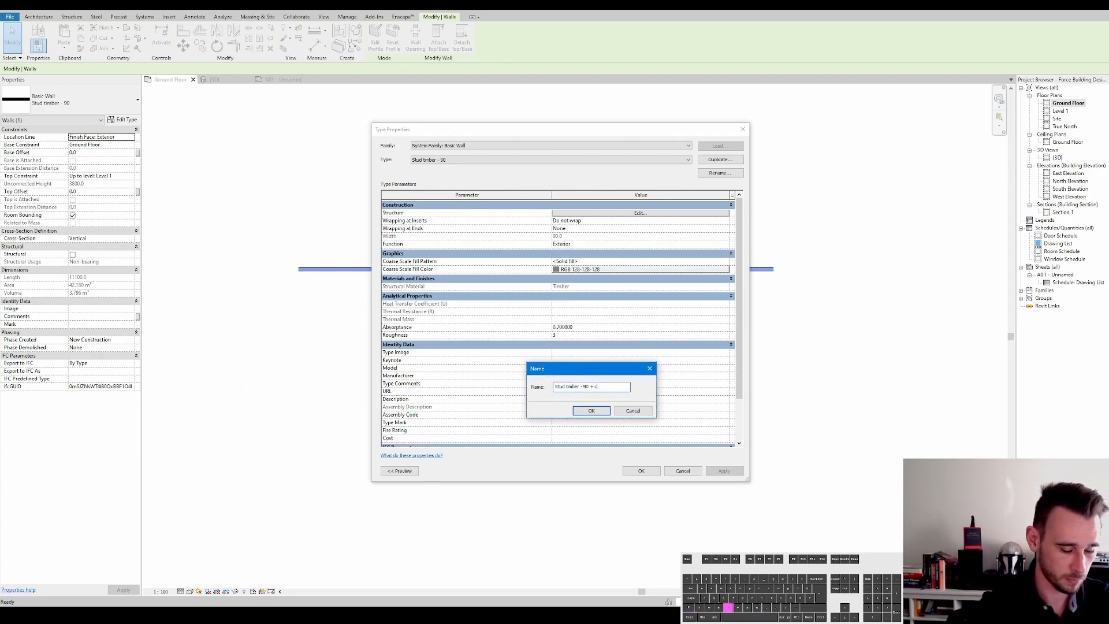
{"action": "key", "text": "BackSpace"}
{"action": "key", "text": "BackSpace"}
{"action": "key", "text": "BackSpace"}
{"action": "key", "text": "BackSpace"}
{"action": "key", "text": "BackSpace"}
{"action": "type", "text": "C"}
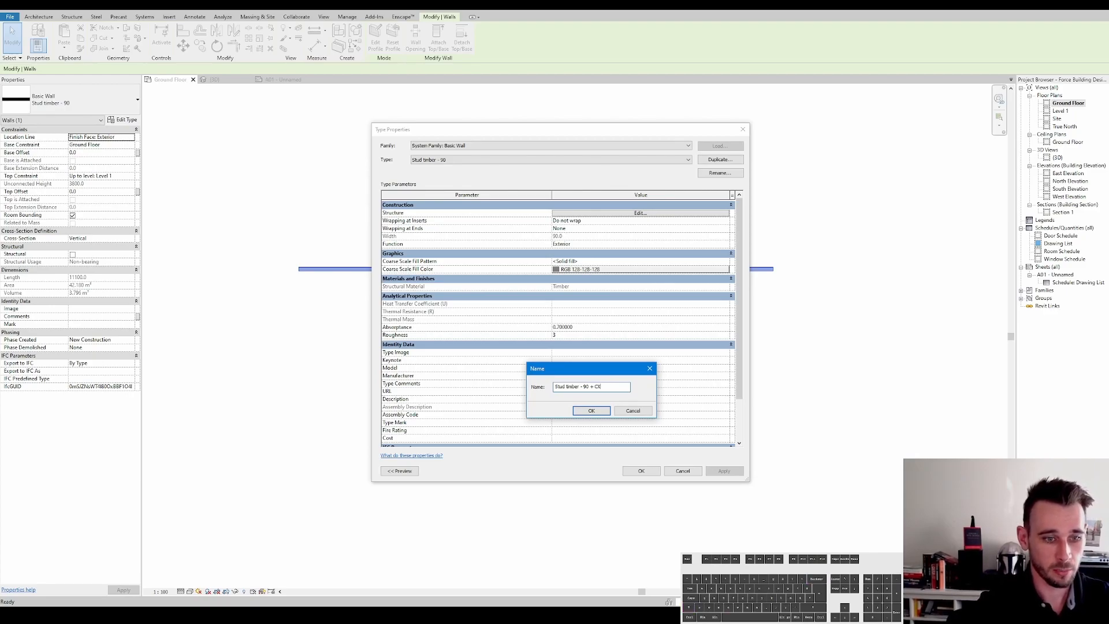
{"action": "type", "text": "ladding"}
{"action": "key", "text": "Return"}
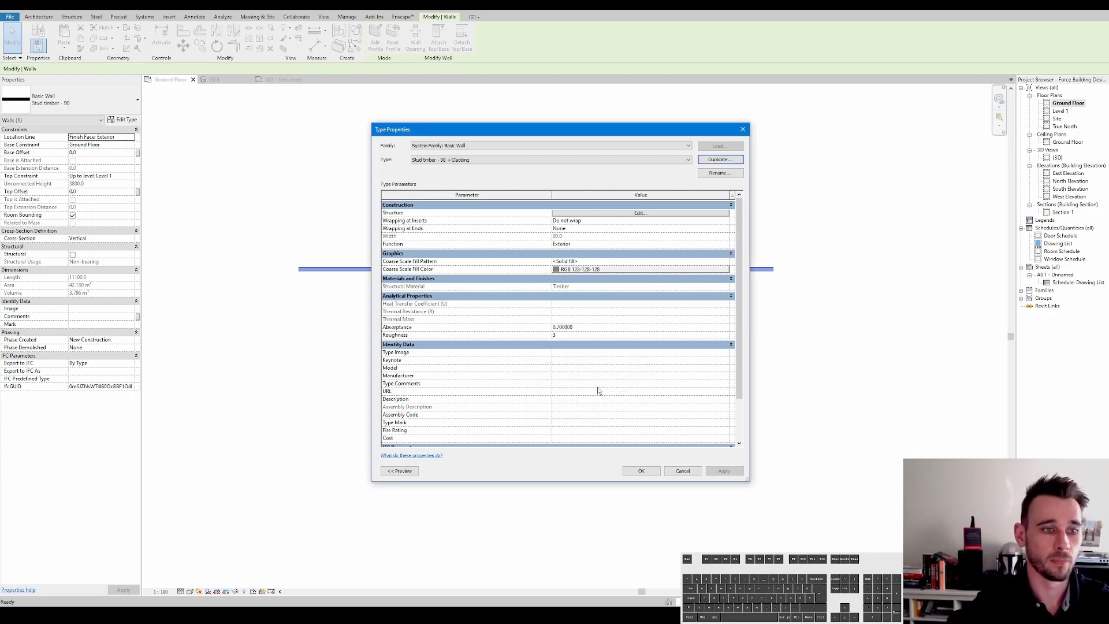
Step: Insert a new layer in the type's structure and place it outside the core boundary on the exterior side
{"action": "left_click", "coordinate": [612, 215]}
{"action": "left_click", "coordinate": [417, 378]}
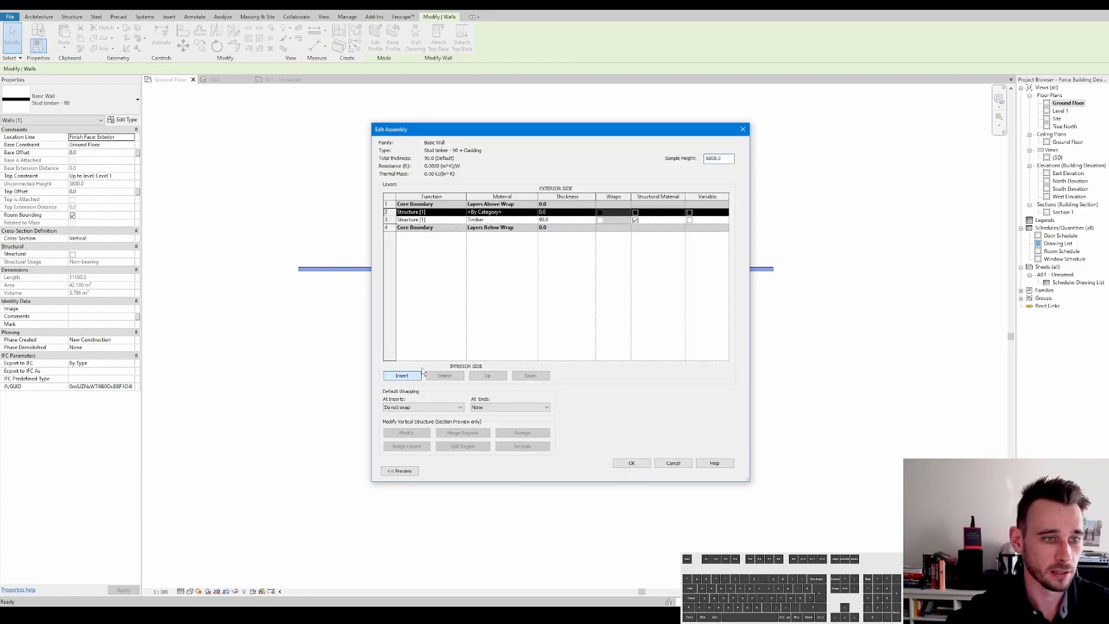
{"action": "left_click", "coordinate": [487, 376]}
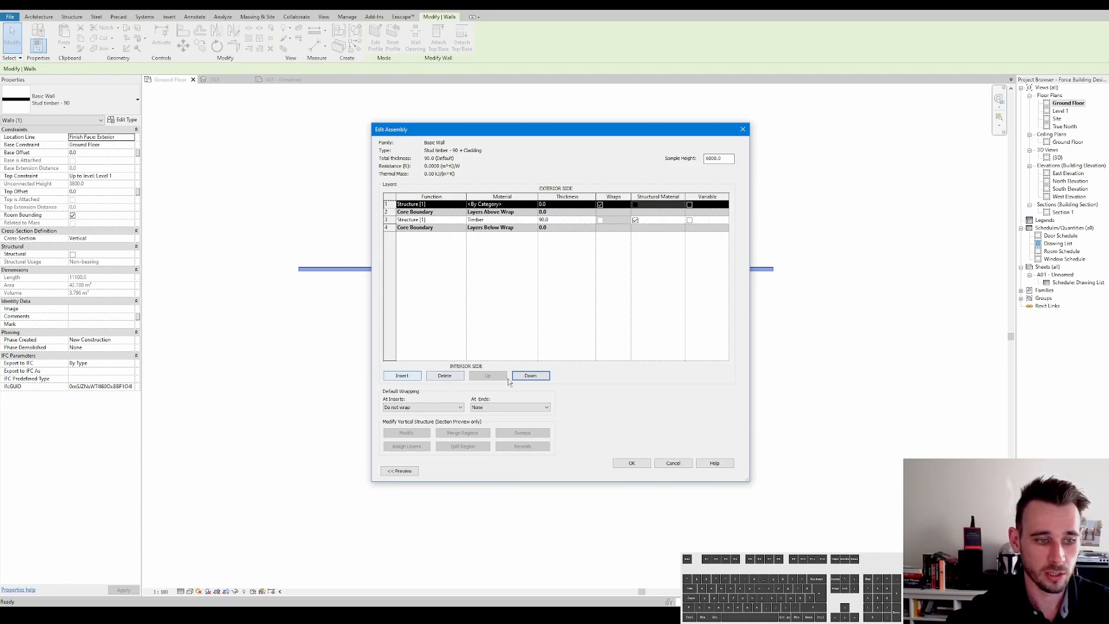
{"action": "left_click", "coordinate": [529, 376]}
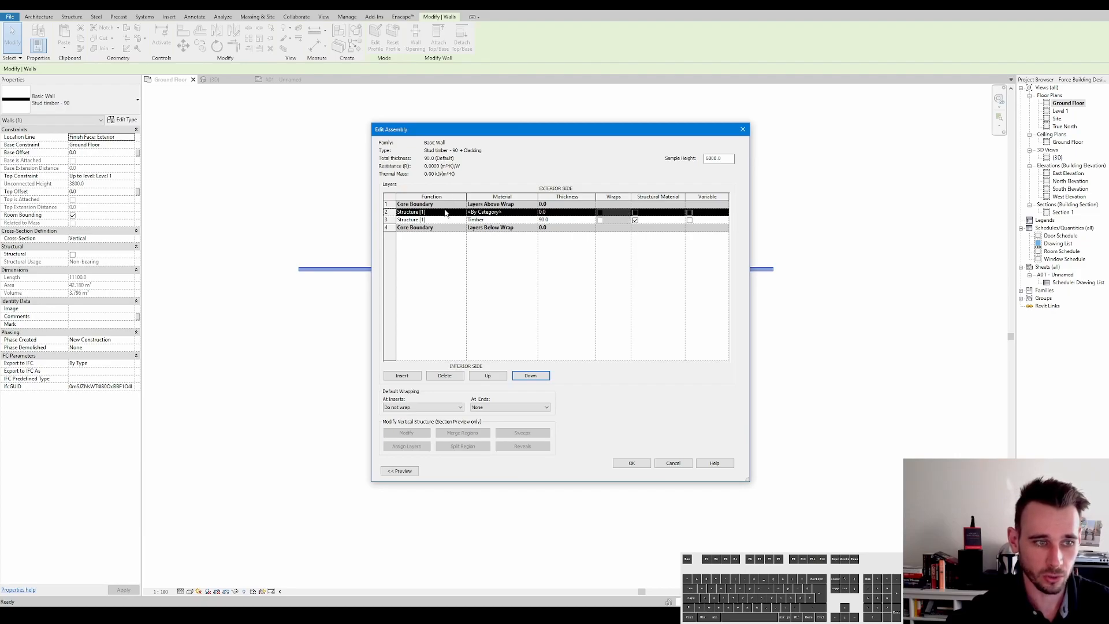
{"action": "left_click", "coordinate": [487, 375]}
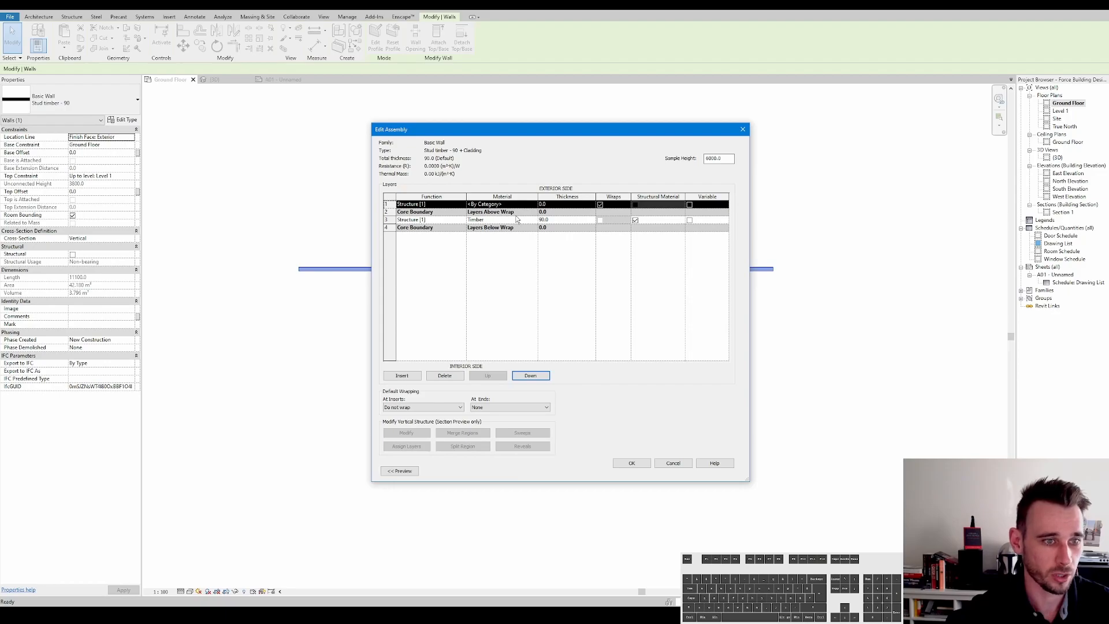
Step: Give the new exterior layer the function Finish 1 [4] and a thickness of 15 mm, and apply the structure
{"action": "left_click", "coordinate": [459, 207]}
{"action": "left_click", "coordinate": [462, 205]}
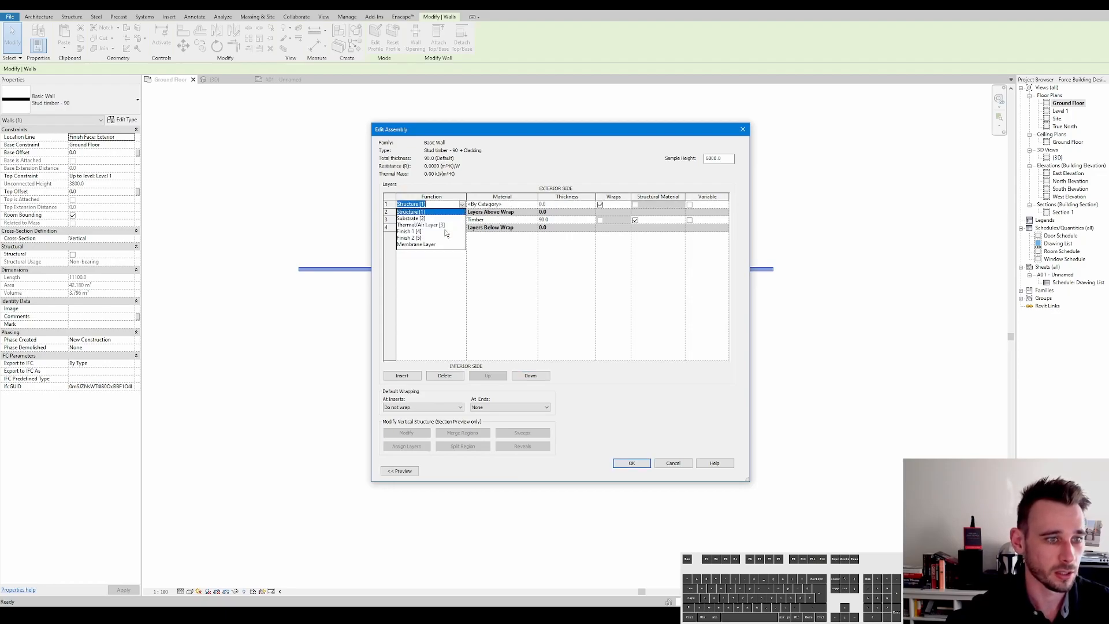
{"action": "left_click", "coordinate": [510, 206]}
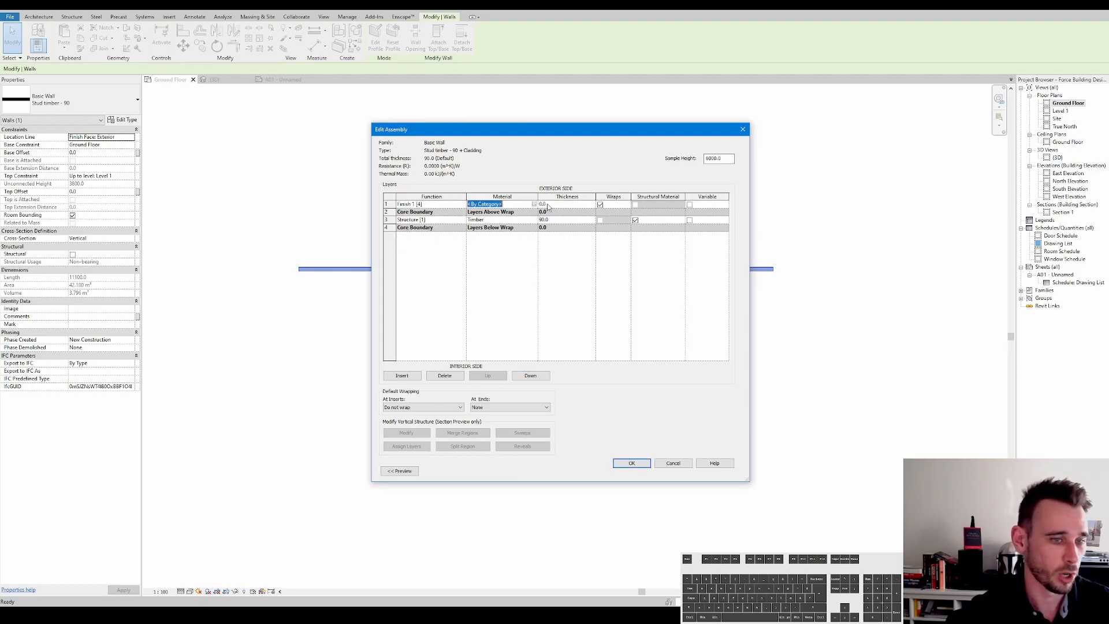
{"action": "left_click", "coordinate": [519, 205]}
{"action": "left_click", "coordinate": [564, 204]}
{"action": "type", "text": "15"}
{"action": "left_click", "coordinate": [576, 276]}
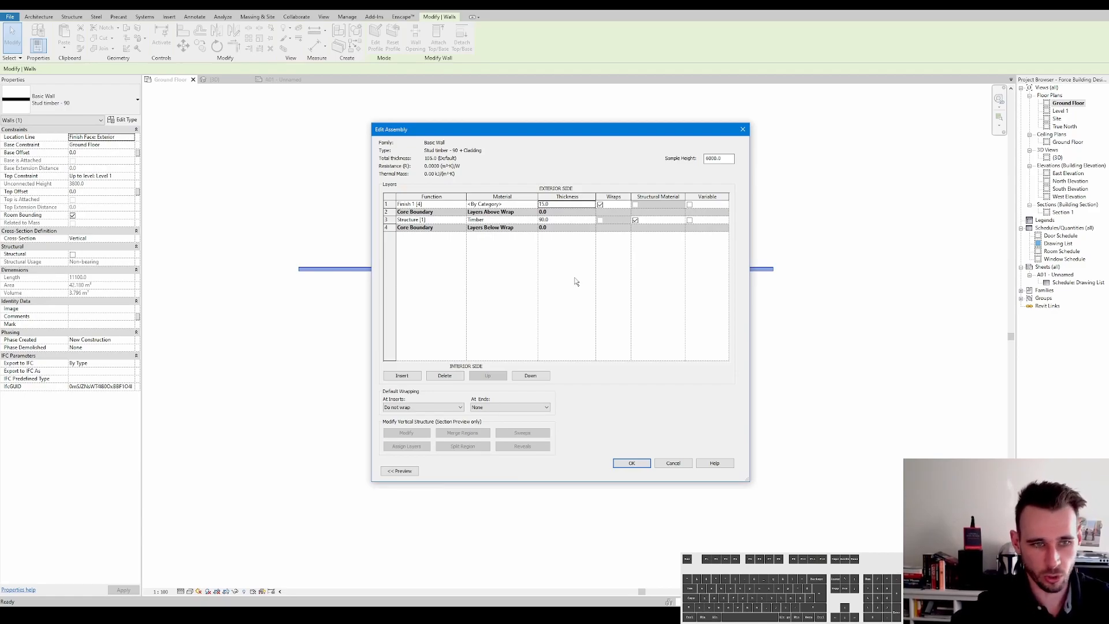
{"action": "left_click", "coordinate": [632, 463]}
{"action": "left_click", "coordinate": [721, 468]}
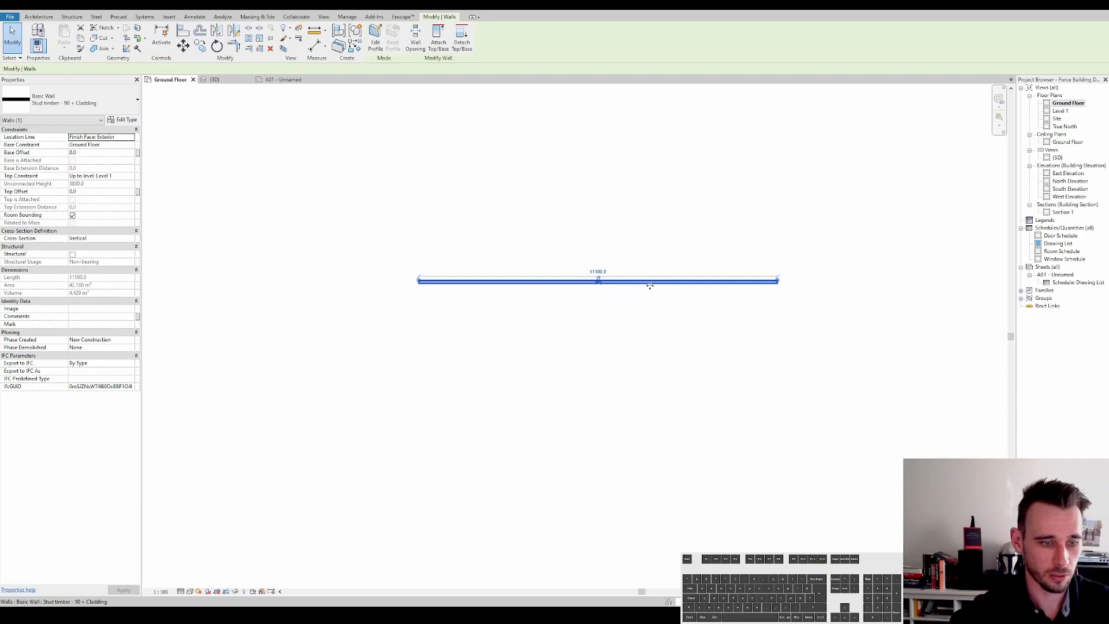
Step: Replace the single wall with a rectangle of Stud timber - 90 walls about 8900 by 5400 mm
{"action": "key", "text": "d"}
{"action": "key", "text": "e"}
{"action": "key", "text": "w"}
{"action": "key", "text": "a"}
{"action": "left_click", "coordinate": [381, 28]}
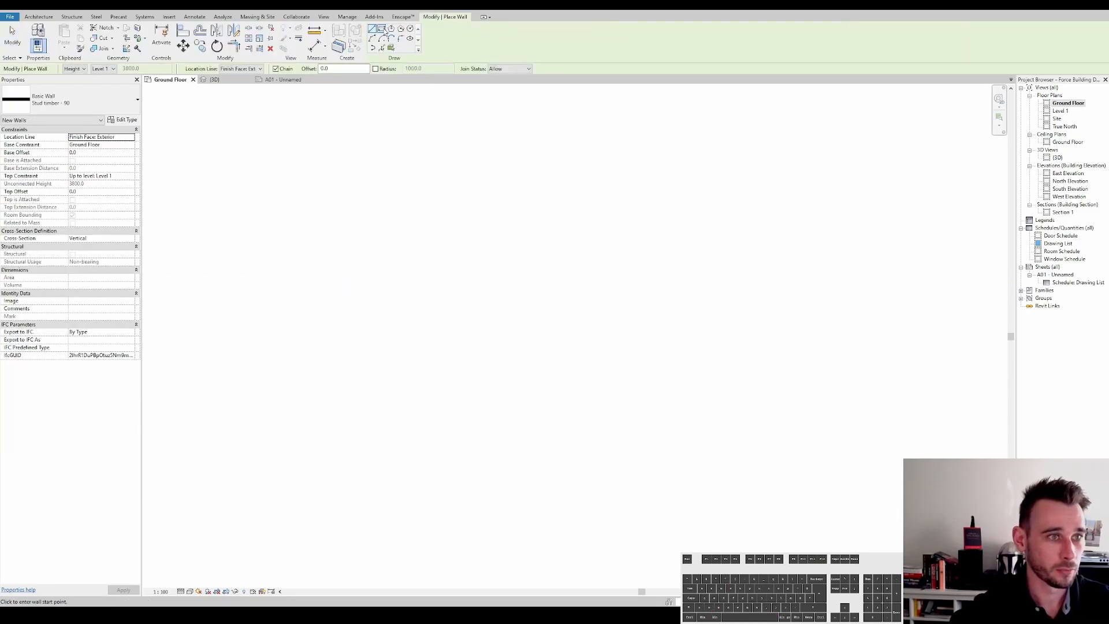
{"action": "left_click", "coordinate": [385, 224]}
{"action": "scroll", "coordinate": [698, 438], "scroll_direction": "up", "scroll_amount": 1}
{"action": "left_click", "coordinate": [669, 400]}
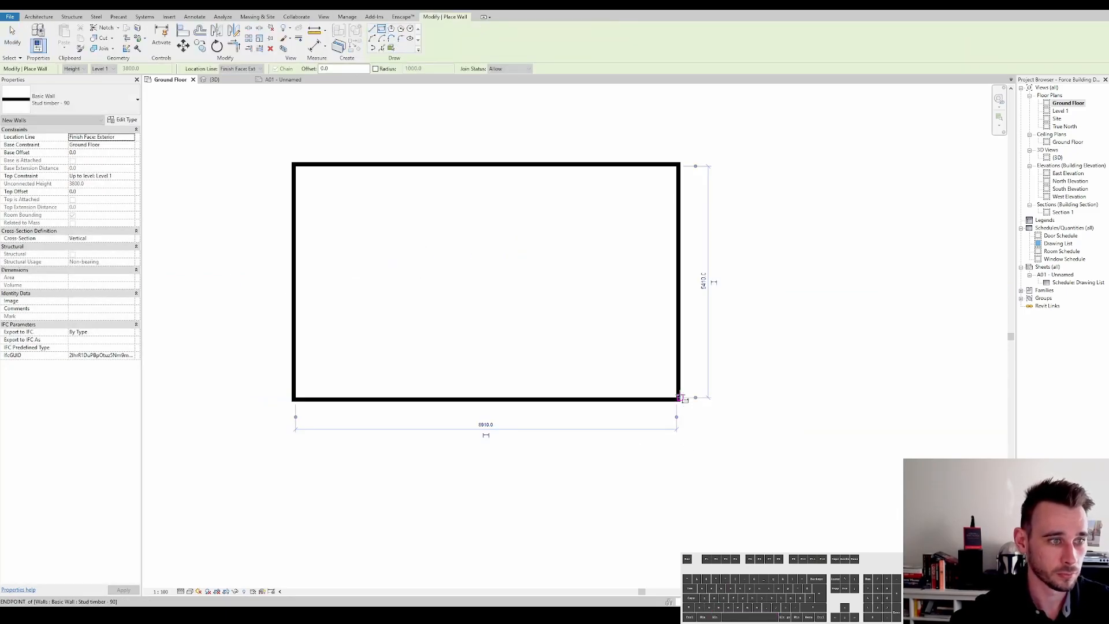
{"action": "key", "text": "Escape"}
{"action": "key", "text": "Escape"}
Step: Change the whole chain of rectangle walls to the type Stud timber - 90 + Cladding
{"action": "scroll", "coordinate": [643, 175], "scroll_direction": "up", "scroll_amount": 2}
{"action": "left_click", "coordinate": [645, 168]}
{"action": "key", "text": "Tab"}
{"action": "left_click", "coordinate": [644, 167]}
{"action": "scroll", "coordinate": [641, 167], "scroll_direction": "down", "scroll_amount": 2}
{"action": "left_click", "coordinate": [69, 99]}
{"action": "left_click", "coordinate": [49, 314]}
{"action": "scroll", "coordinate": [395, 166], "scroll_direction": "up", "scroll_amount": 3}
{"action": "key", "text": "Escape"}
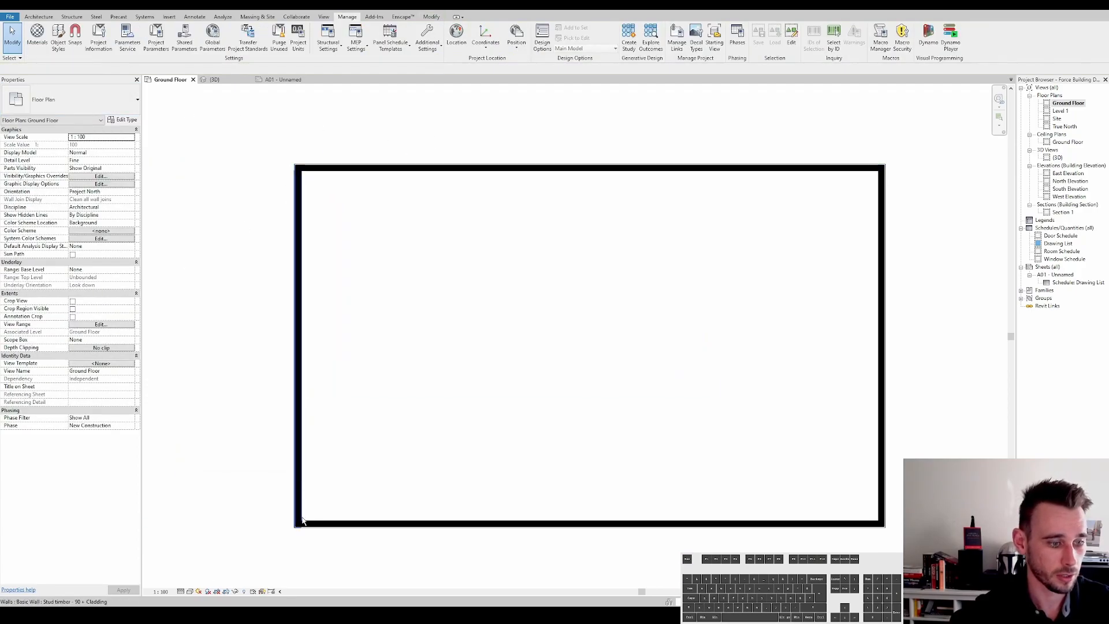
Step: Examine the rectangle of clad walls in the 3D view
{"action": "middle_click_drag", "start_coordinate": [841, 279], "coordinate": [842, 288]}
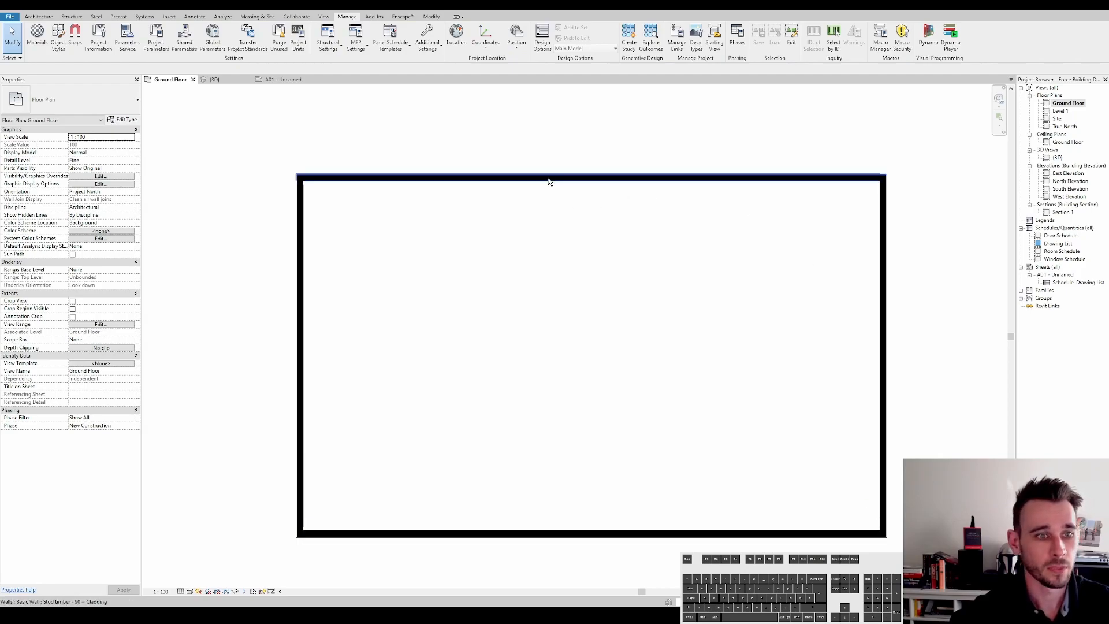
{"action": "left_click", "coordinate": [214, 79]}
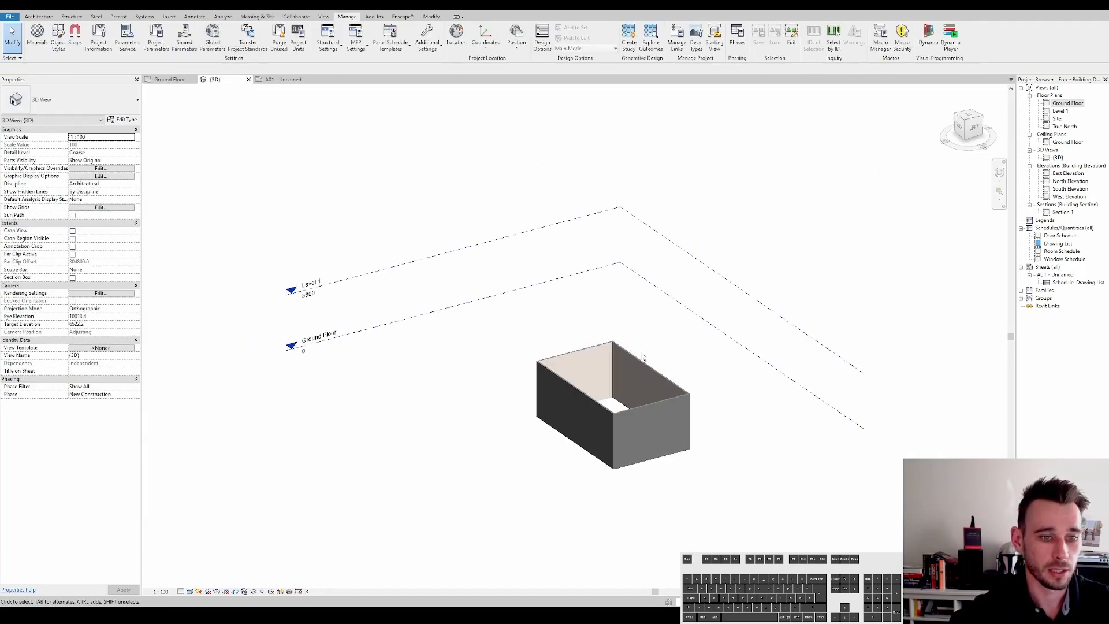
{"action": "scroll", "coordinate": [657, 389], "scroll_direction": "up", "scroll_amount": 2}
{"action": "left_click", "coordinate": [681, 356]}
{"action": "key", "text": "Tab"}
{"action": "left_click", "coordinate": [701, 358]}
{"action": "key", "text": "Escape"}
Step: Start a floor in the Ground Floor plan using the floor type Generic 300mm
{"action": "double_click", "coordinate": [1067, 103]}
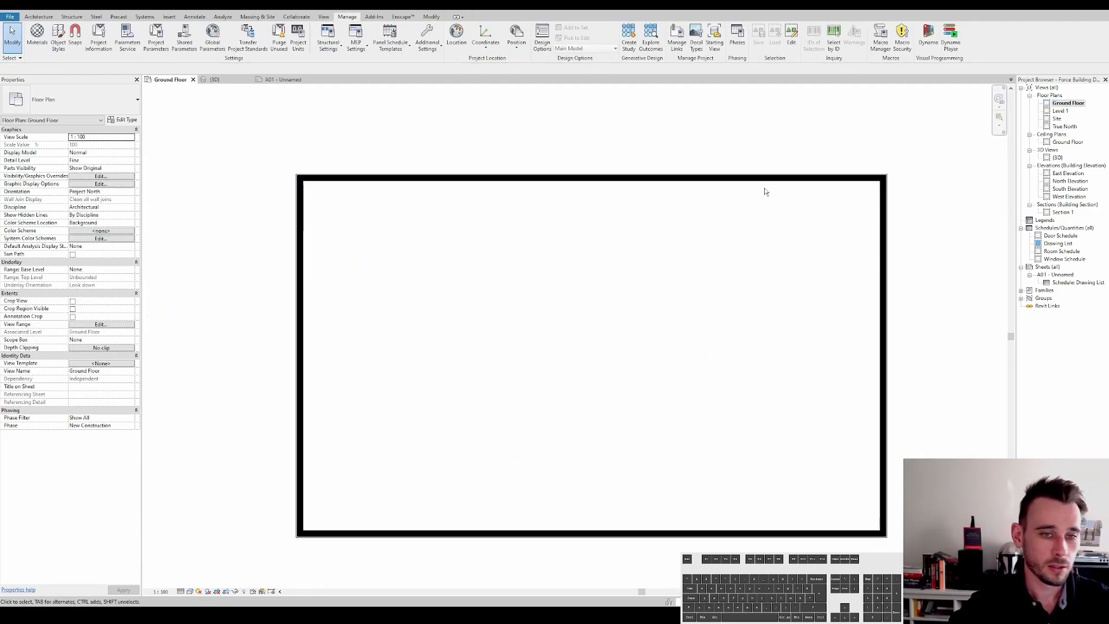
{"action": "scroll", "coordinate": [728, 176], "scroll_direction": "down", "scroll_amount": 3}
{"action": "key", "text": "f"}
{"action": "key", "text": "l"}
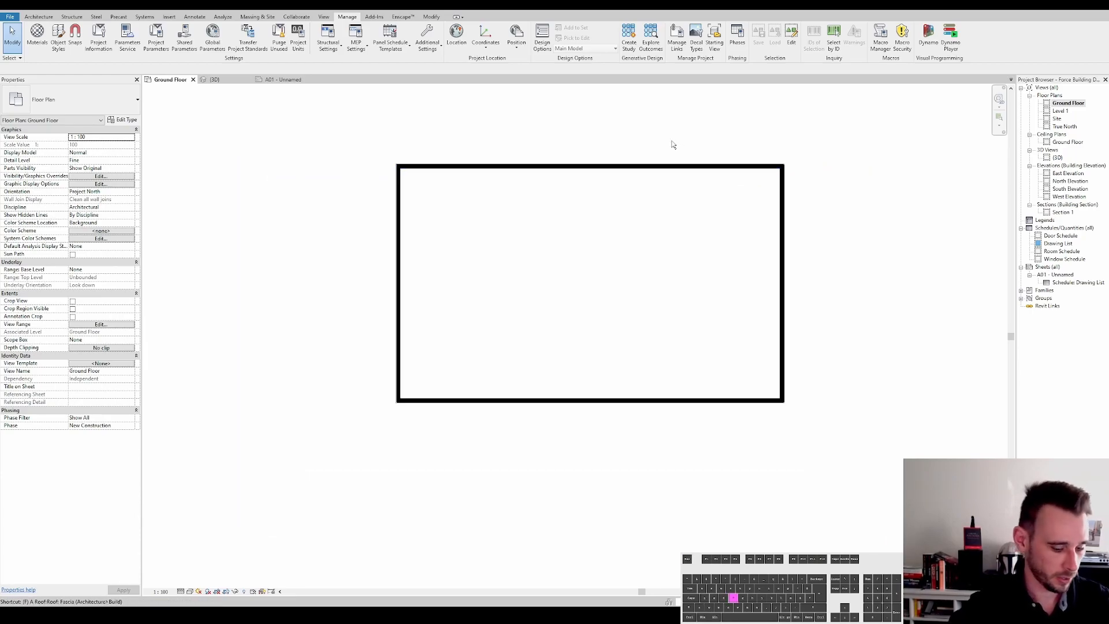
{"action": "left_click", "coordinate": [66, 104]}
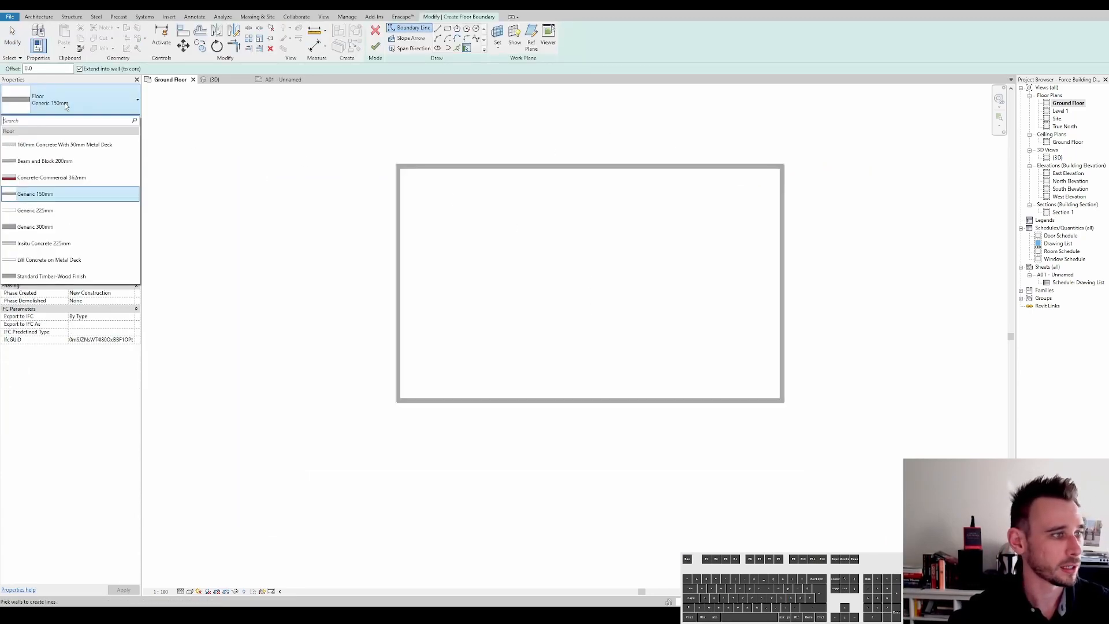
{"action": "mouse_move", "coordinate": [58, 148]}
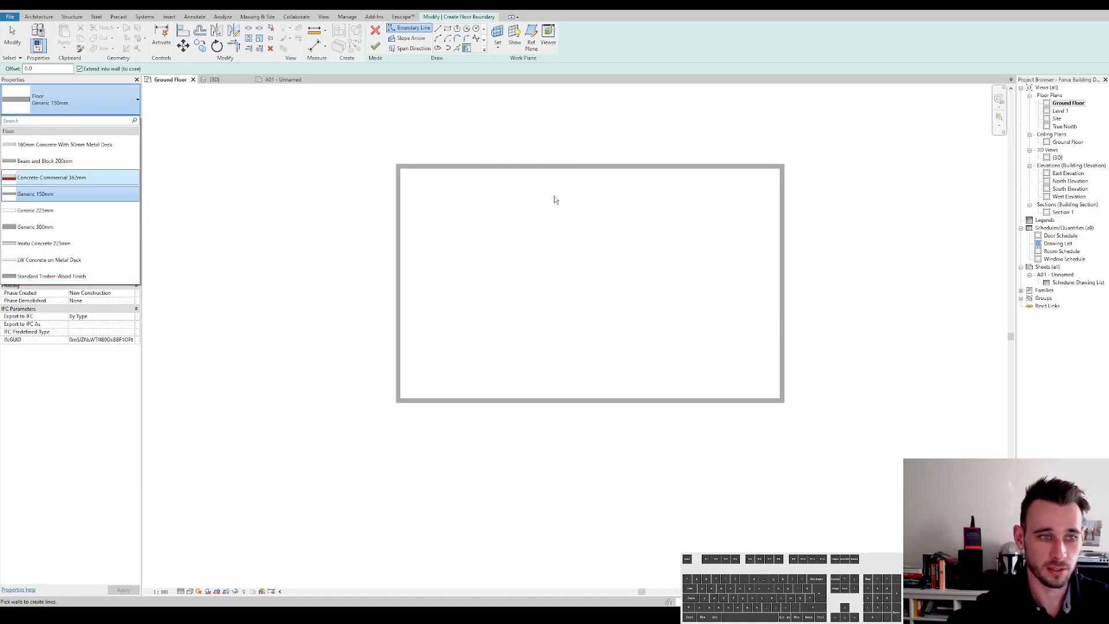
{"action": "scroll", "coordinate": [554, 201], "scroll_direction": "down", "scroll_amount": 2}
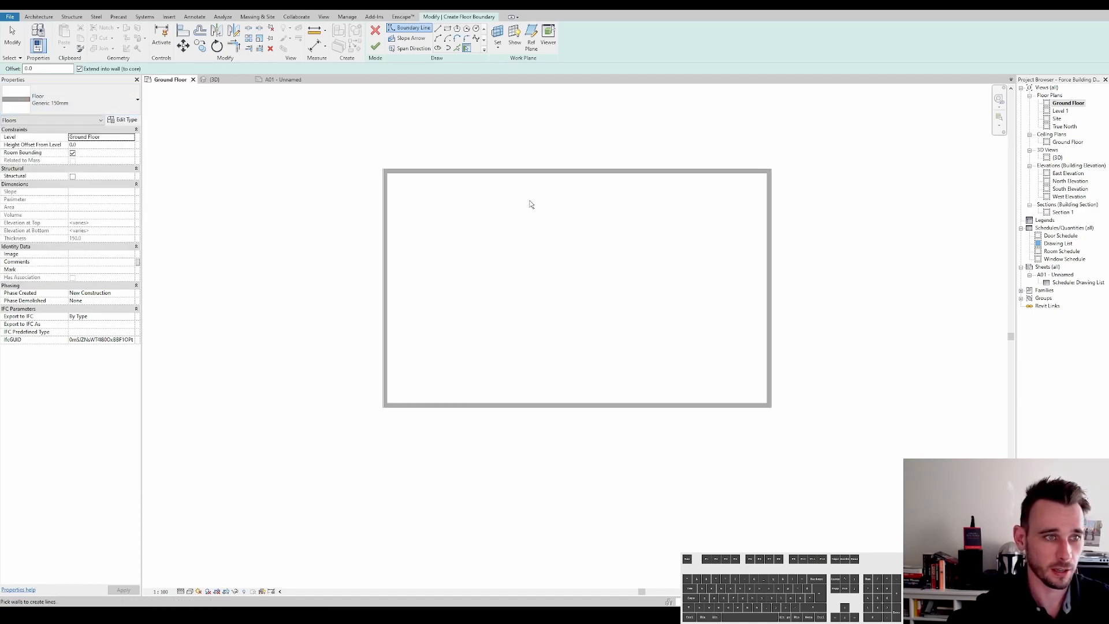
{"action": "left_click", "coordinate": [68, 98]}
{"action": "left_click", "coordinate": [74, 243]}
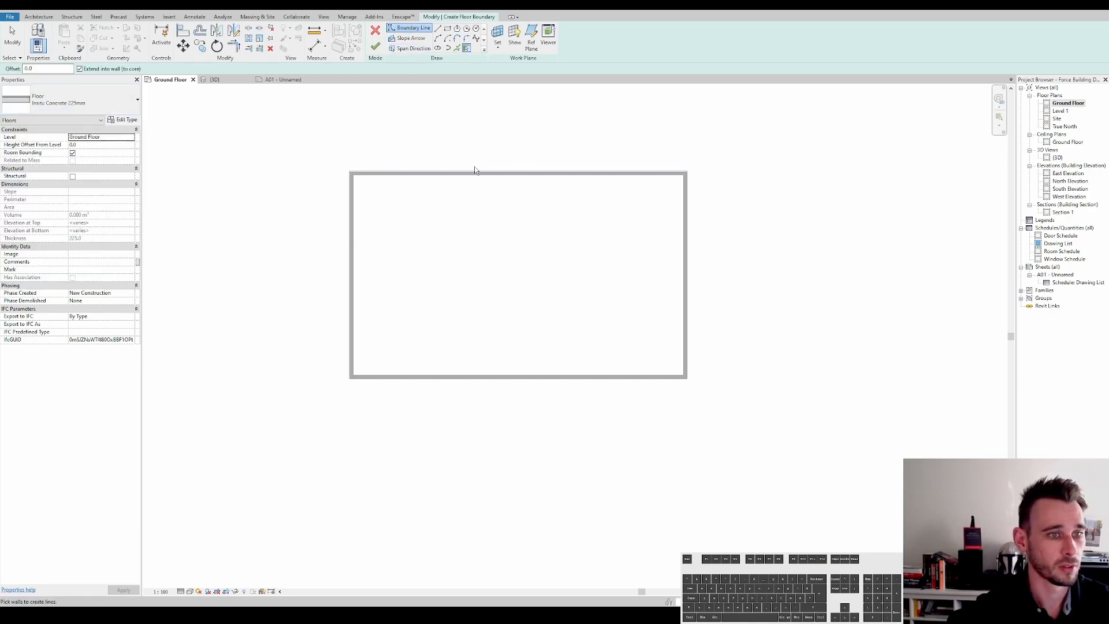
{"action": "left_click", "coordinate": [79, 107]}
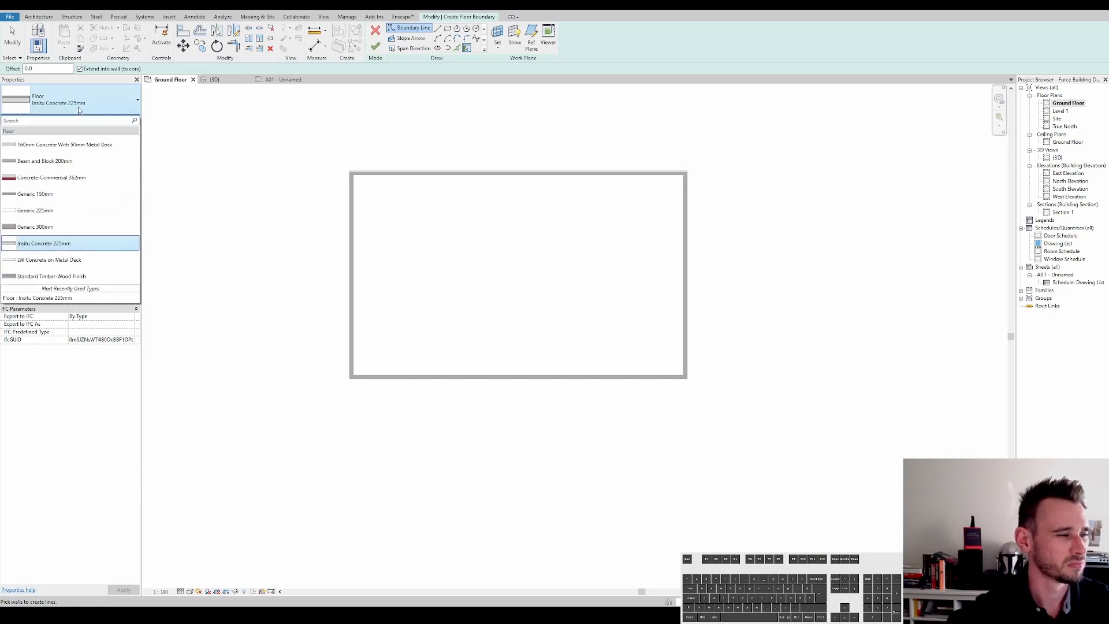
{"action": "left_click", "coordinate": [75, 228]}
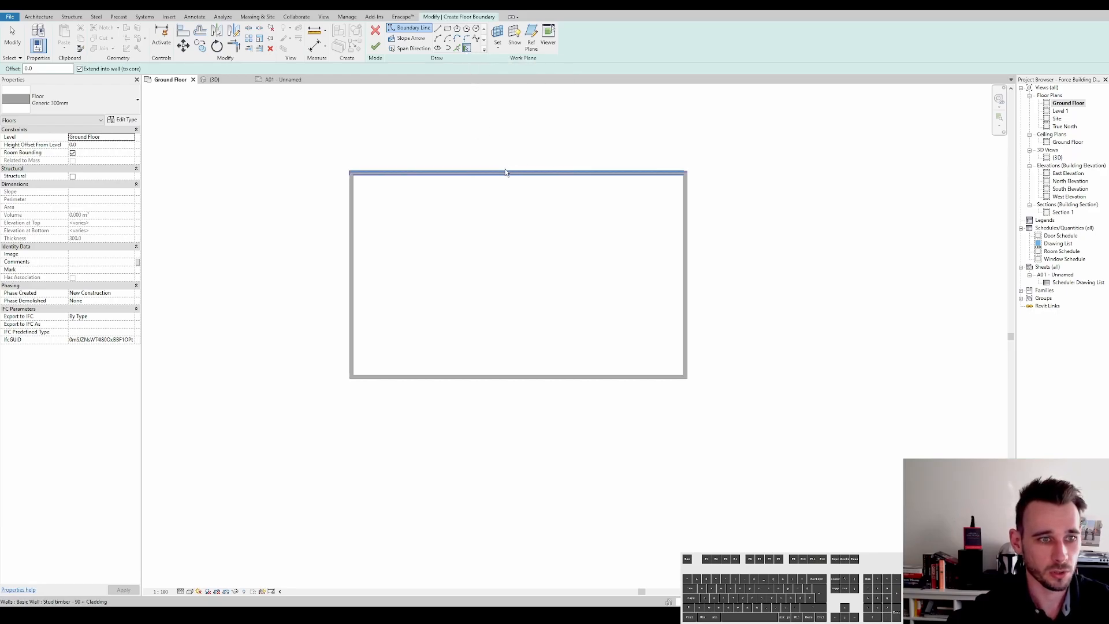
Step: Outline the Generic 300mm floor along the whole chain of clad walls and finish its boundary sketch
{"action": "key", "text": "Tab"}
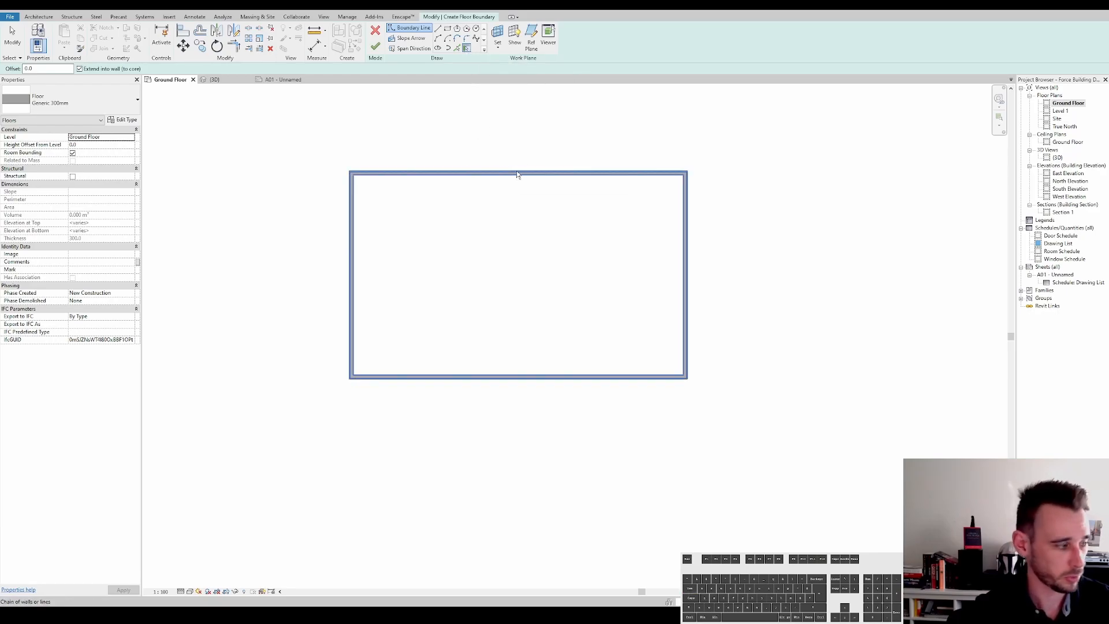
{"action": "key", "text": "Tab"}
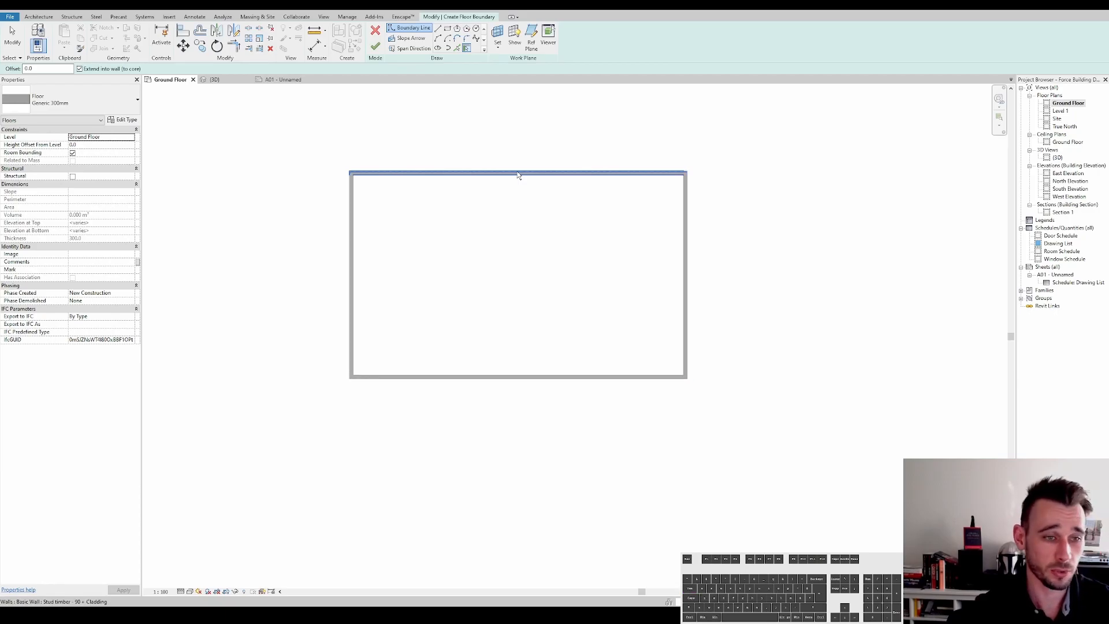
{"action": "left_click", "coordinate": [518, 175]}
{"action": "scroll", "coordinate": [685, 174], "scroll_direction": "up", "scroll_amount": 5}
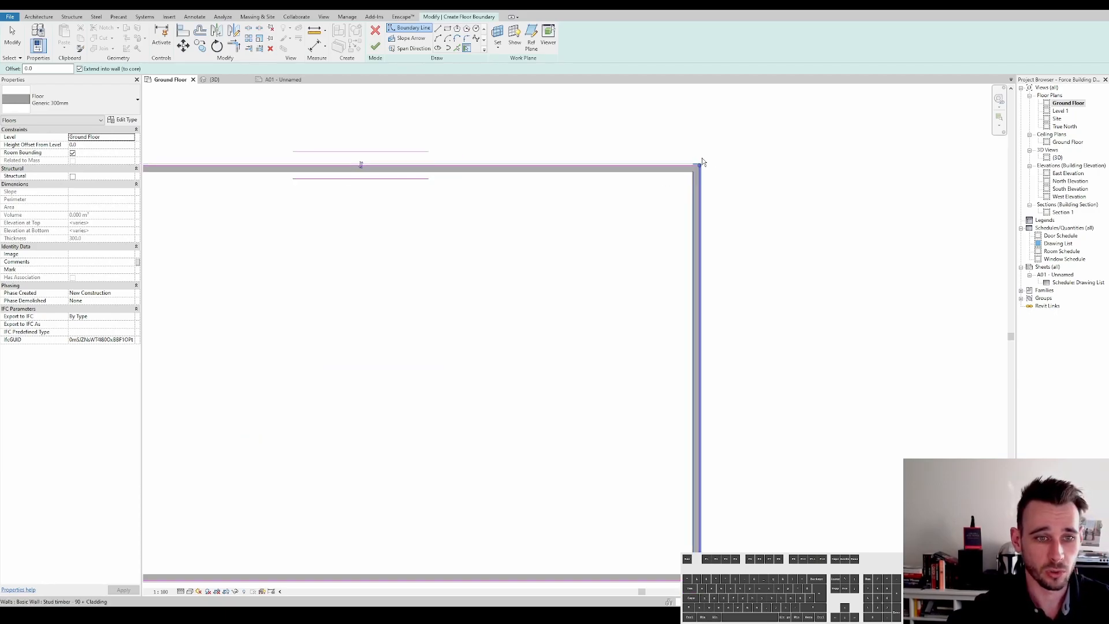
{"action": "key", "text": "Escape"}
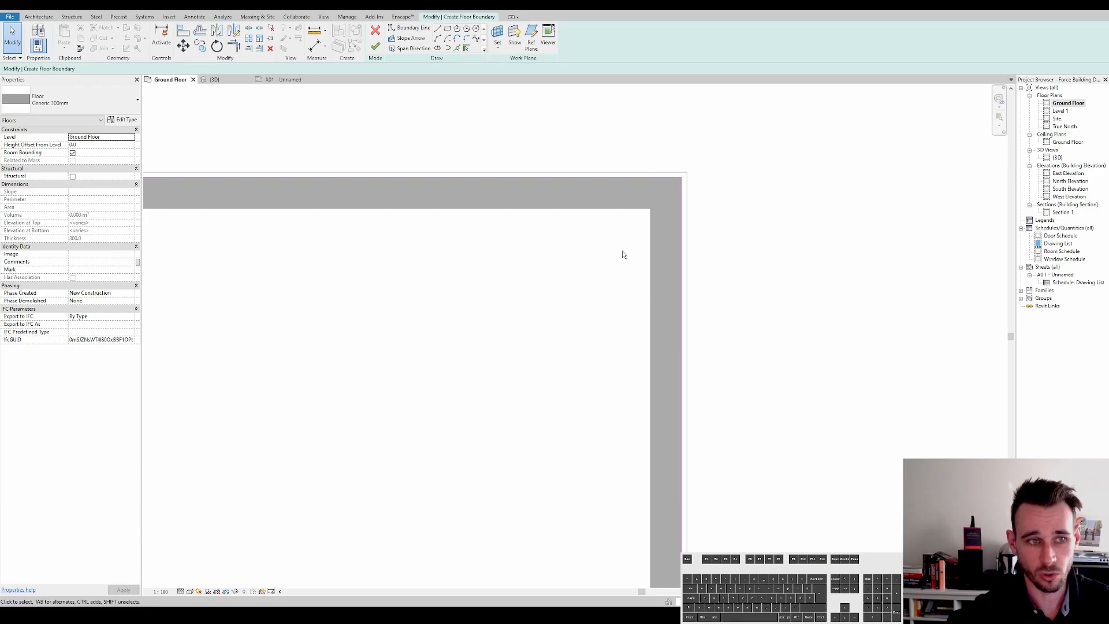
{"action": "left_click", "coordinate": [375, 47]}
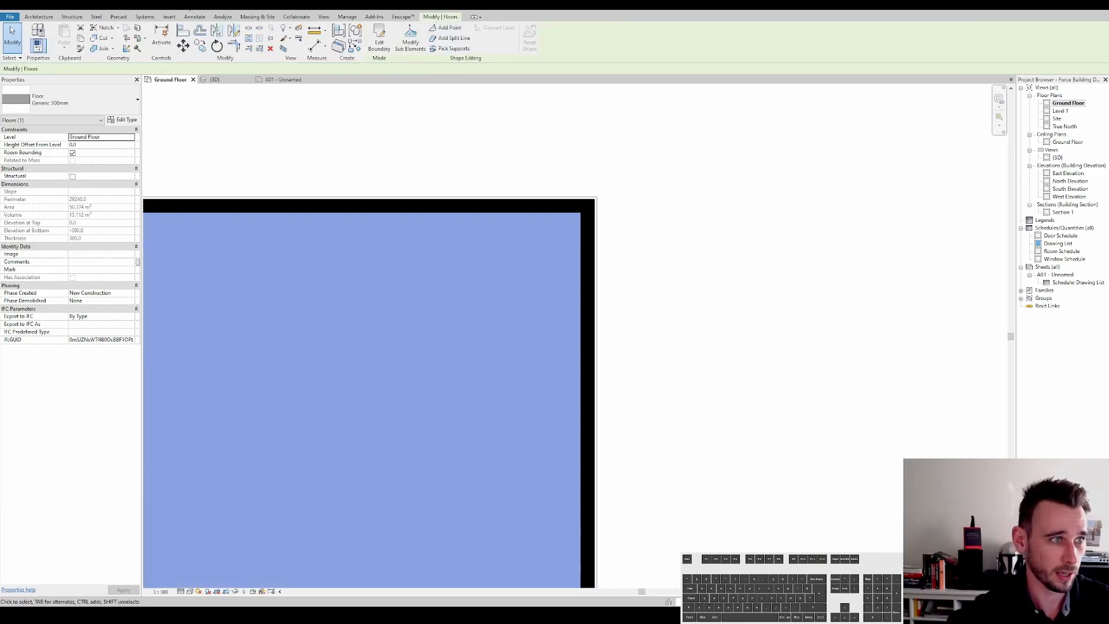
Step: Examine the new ground slab and its position under the walls in the 3D view and in Section 1
{"action": "key", "text": "ctrl+Tab"}
{"action": "scroll", "coordinate": [613, 420], "scroll_direction": "down", "scroll_amount": 2}
{"action": "scroll", "coordinate": [614, 420], "scroll_direction": "up", "scroll_amount": 3}
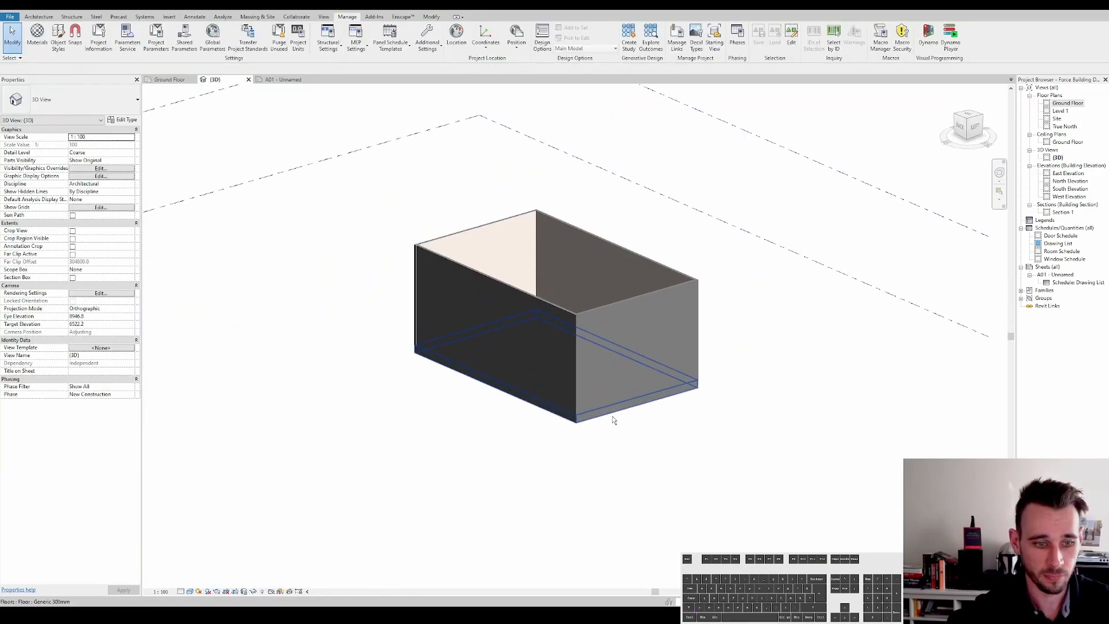
{"action": "left_click", "coordinate": [613, 419]}
{"action": "double_click", "coordinate": [1065, 213]}
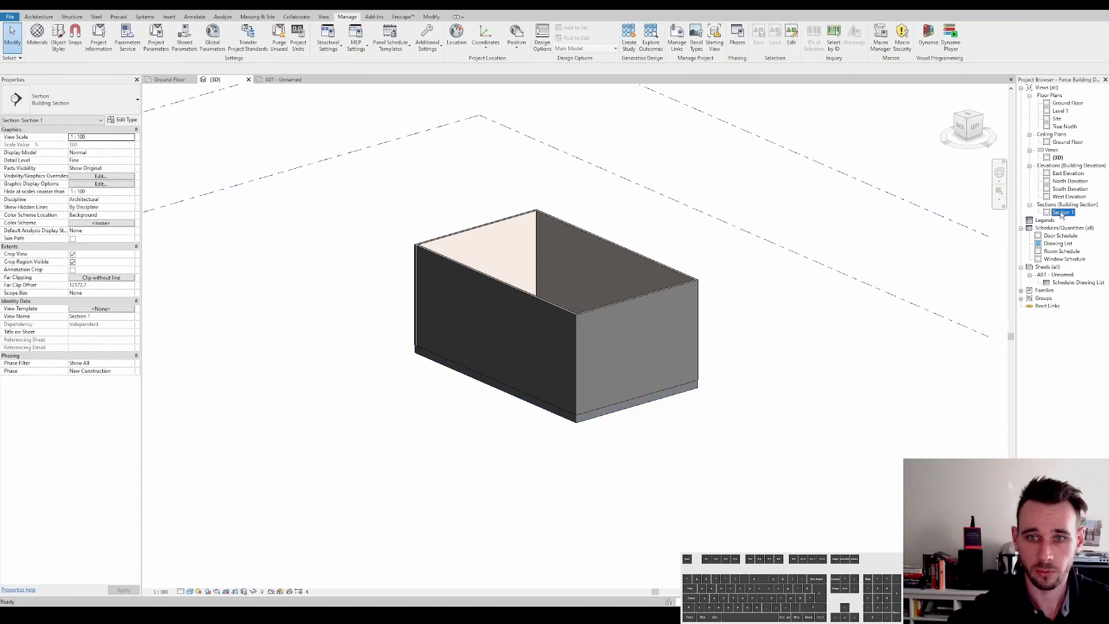
{"action": "middle_click_drag", "start_coordinate": [471, 582], "coordinate": [592, 441]}
{"action": "scroll", "coordinate": [592, 441], "scroll_direction": "up", "scroll_amount": 5}
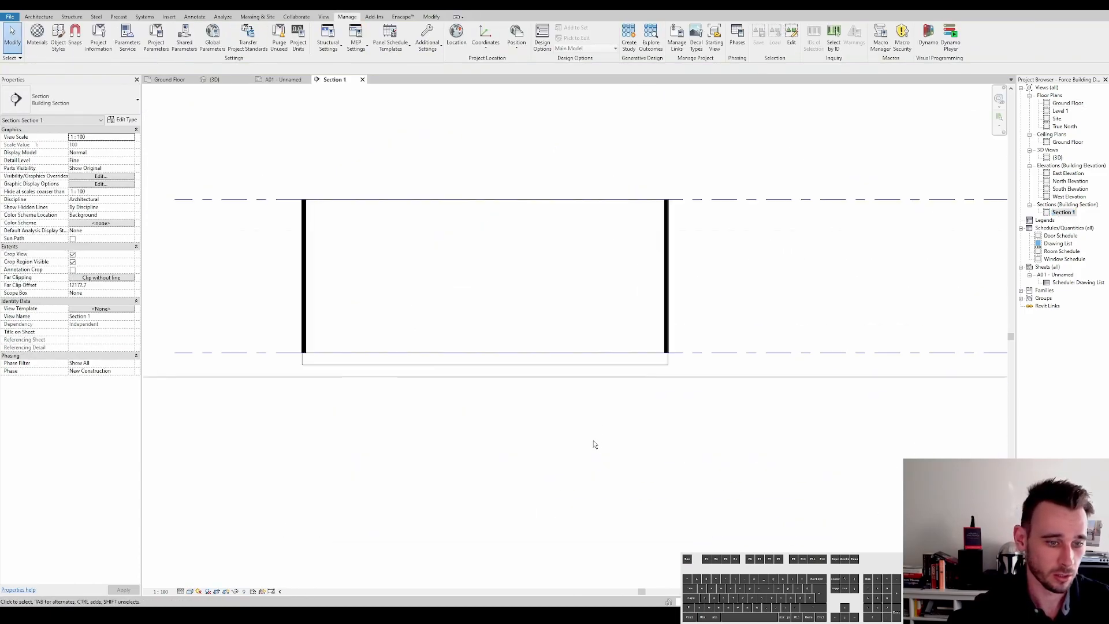
{"action": "scroll", "coordinate": [580, 380], "scroll_direction": "down", "scroll_amount": 4}
{"action": "middle_click_drag", "start_coordinate": [729, 349], "coordinate": [720, 376]}
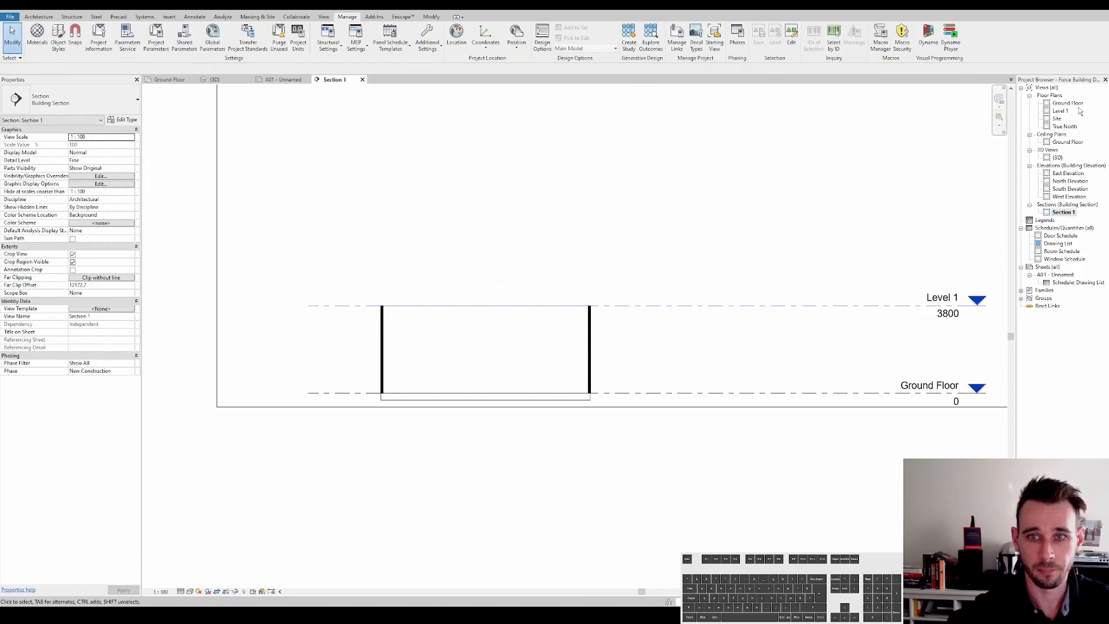
Step: Start a floor in the Level 1 plan using the floor type Standard Timber-Wood Finish
{"action": "double_click", "coordinate": [1068, 103]}
{"action": "scroll", "coordinate": [378, 146], "scroll_direction": "up", "scroll_amount": 2}
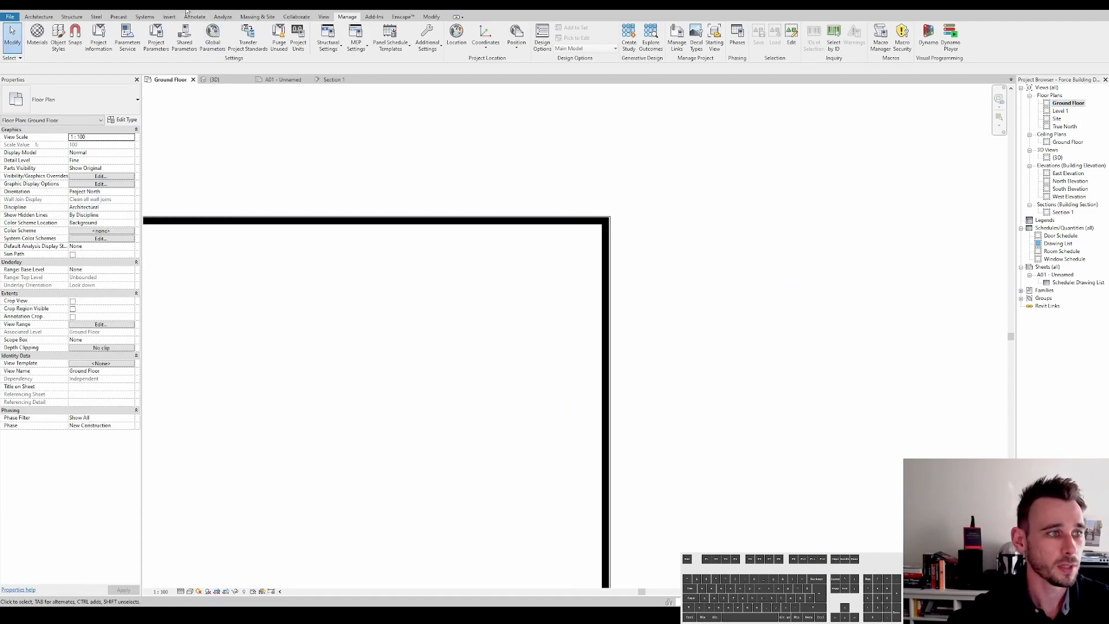
{"action": "scroll", "coordinate": [290, 149], "scroll_direction": "down", "scroll_amount": 2}
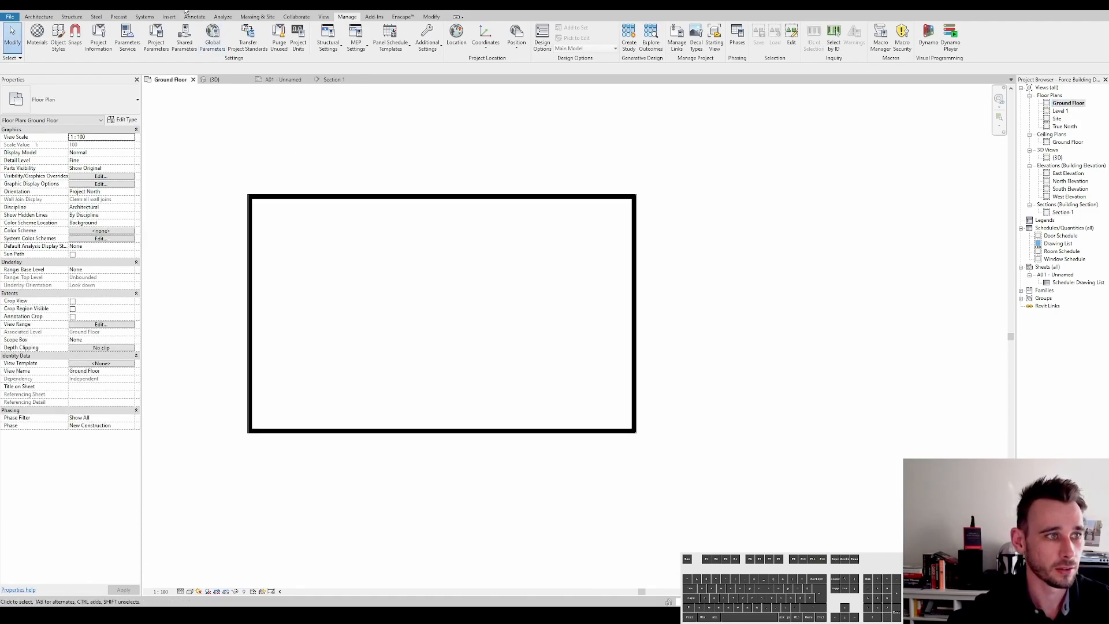
{"action": "left_click", "coordinate": [1061, 111]}
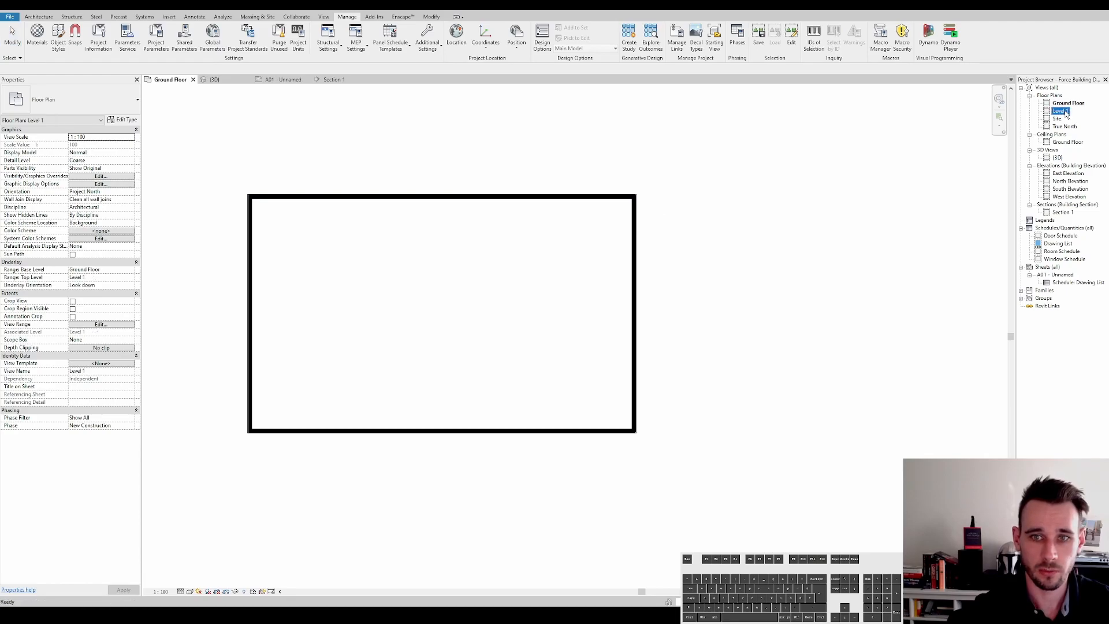
{"action": "double_click", "coordinate": [1065, 114]}
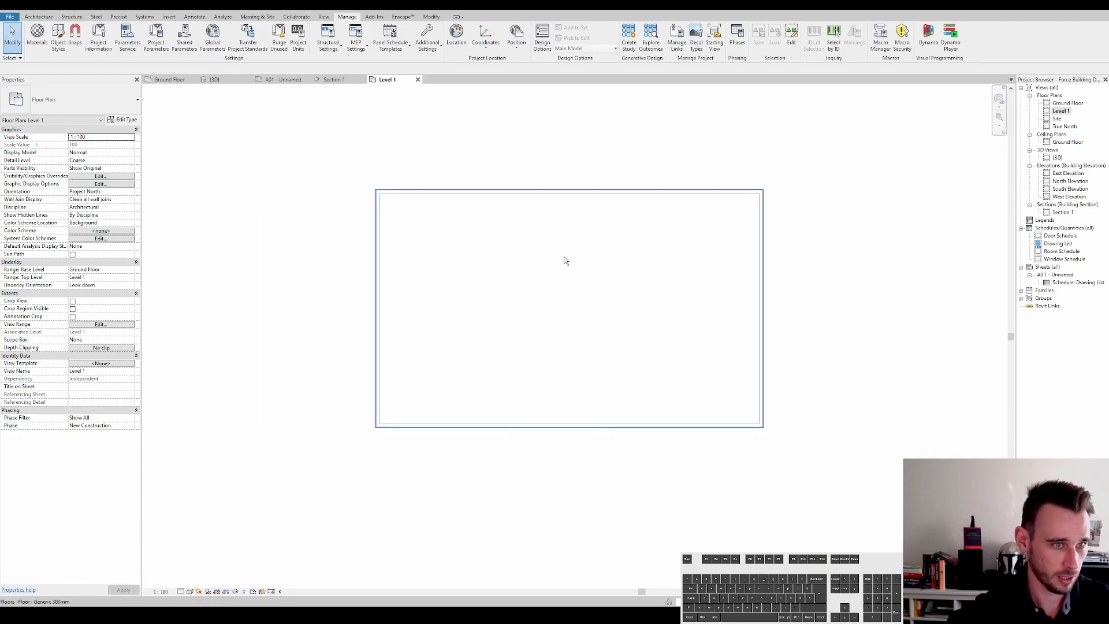
{"action": "double_click", "coordinate": [592, 199]}
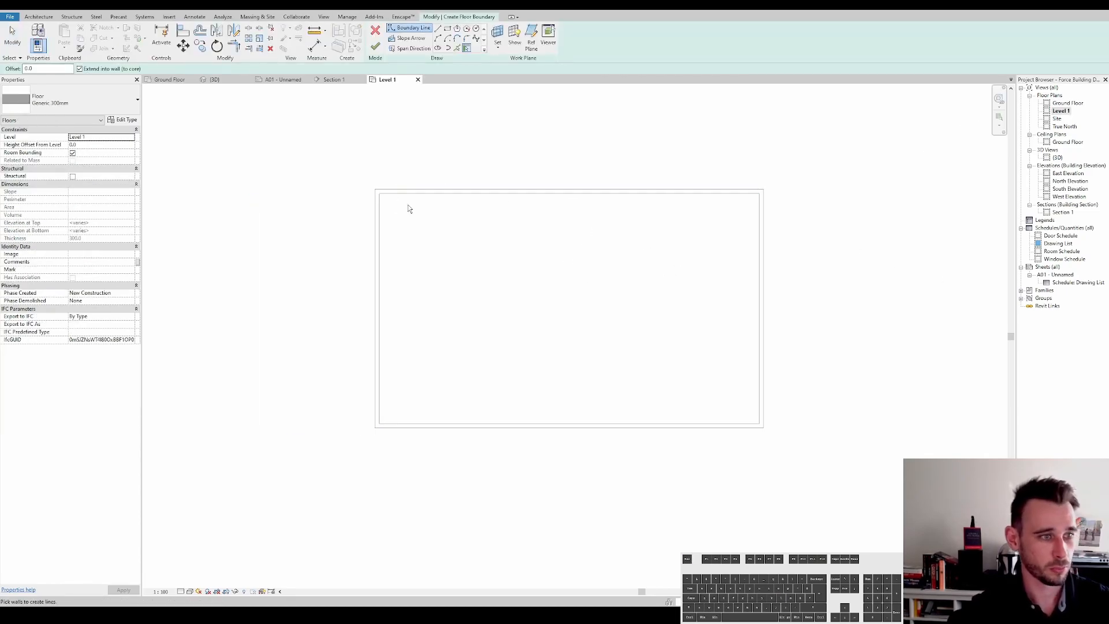
{"action": "left_click", "coordinate": [66, 105]}
{"action": "left_click", "coordinate": [79, 277]}
Step: Outline the Level 1 floor along the whole wall chain and finish it, declining to cut the overlap out of the walls
{"action": "key", "text": "Tab"}
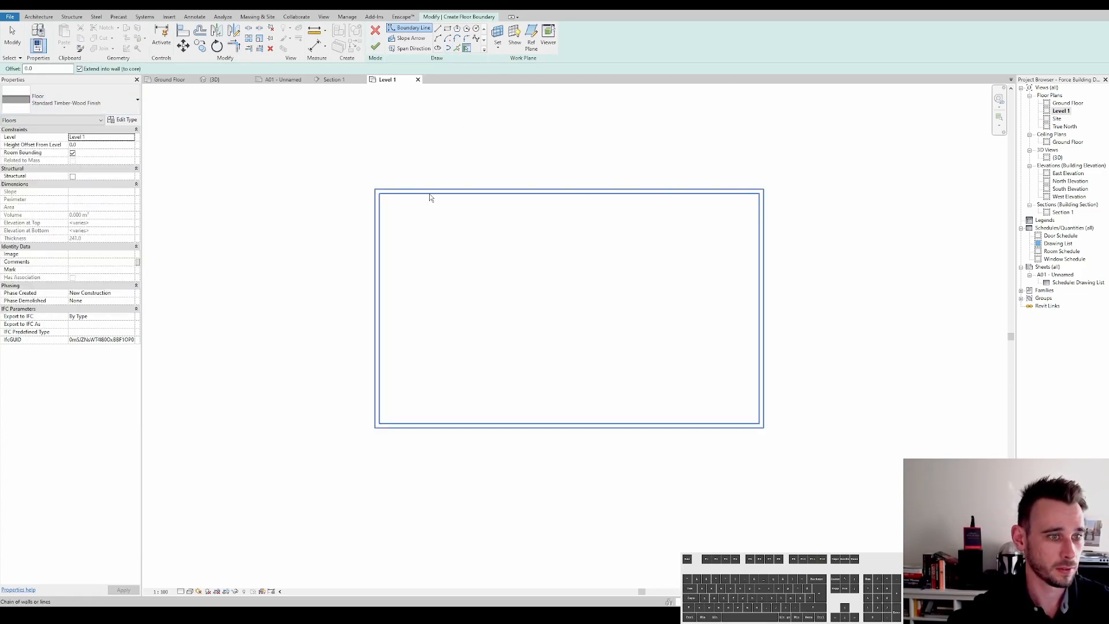
{"action": "left_click", "coordinate": [430, 192]}
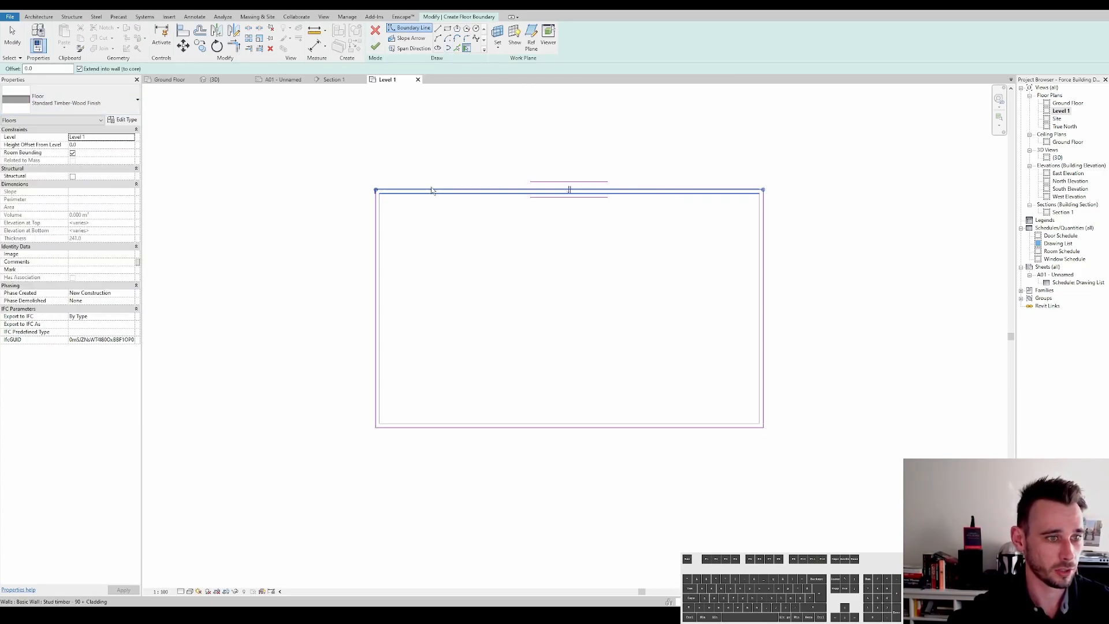
{"action": "left_click", "coordinate": [378, 48]}
{"action": "left_click", "coordinate": [616, 312]}
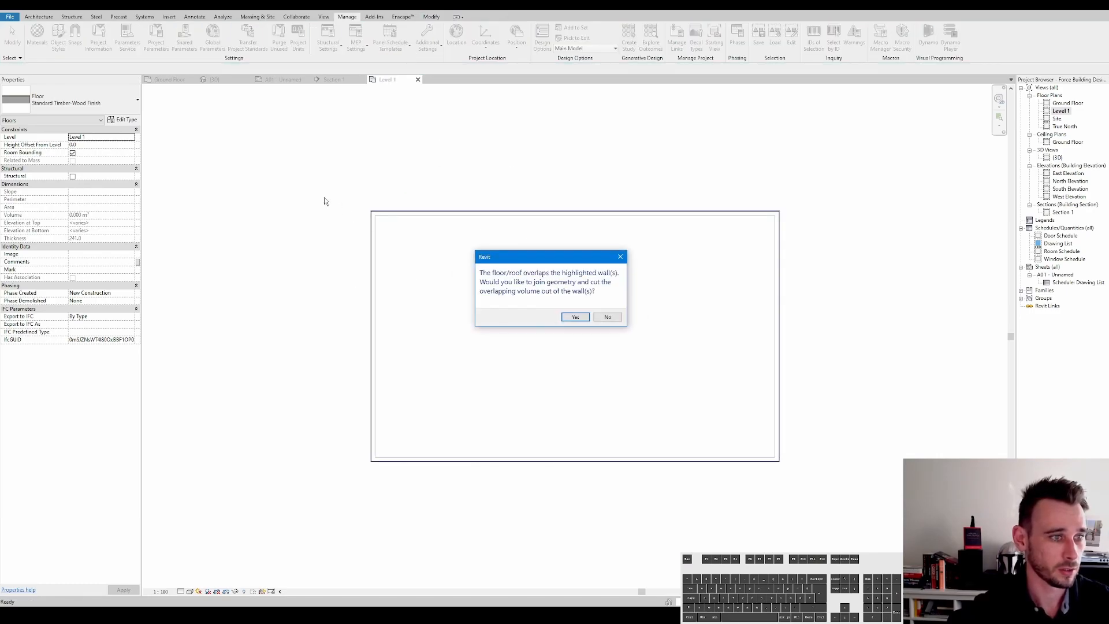
{"action": "left_click", "coordinate": [607, 316]}
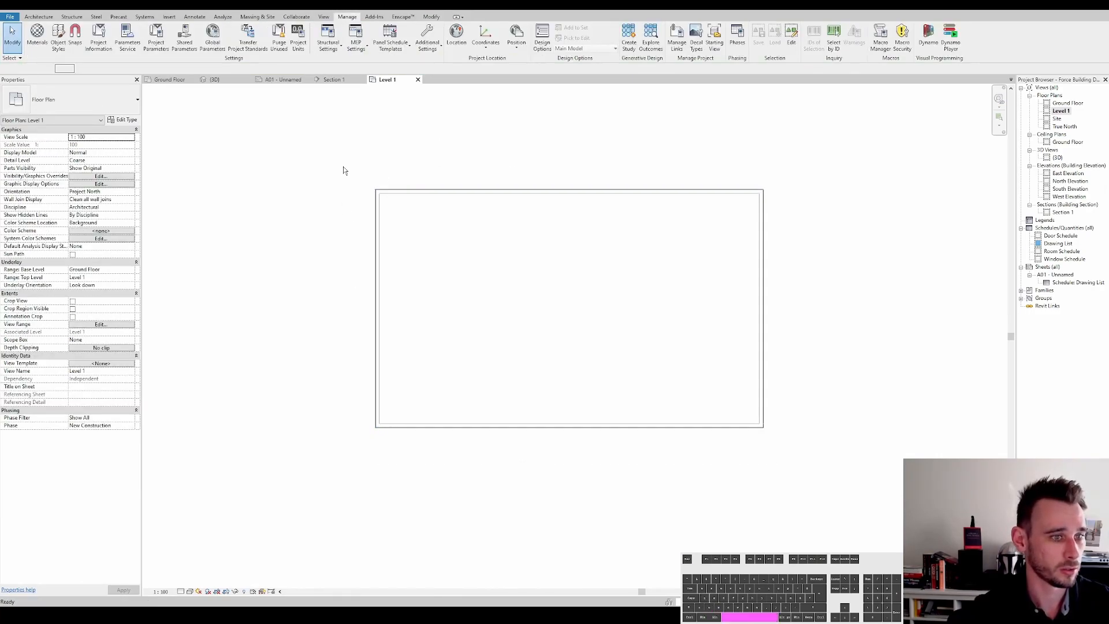
Step: Add a rectangle of Stud timber - 90 walls on Level 1 between opposite inner wall corners, with location line Finish Face: Interior
{"action": "key", "text": "w"}
{"action": "key", "text": "a"}
{"action": "left_click", "coordinate": [381, 28]}
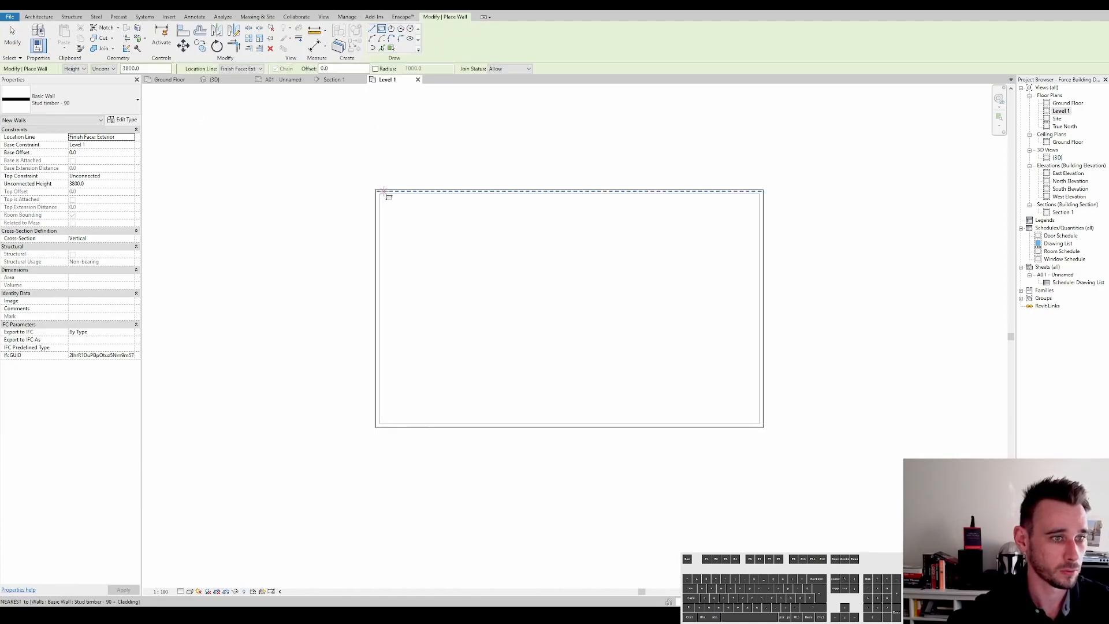
{"action": "left_click", "coordinate": [131, 137]}
{"action": "left_click", "coordinate": [113, 165]}
{"action": "left_click", "coordinate": [378, 193]}
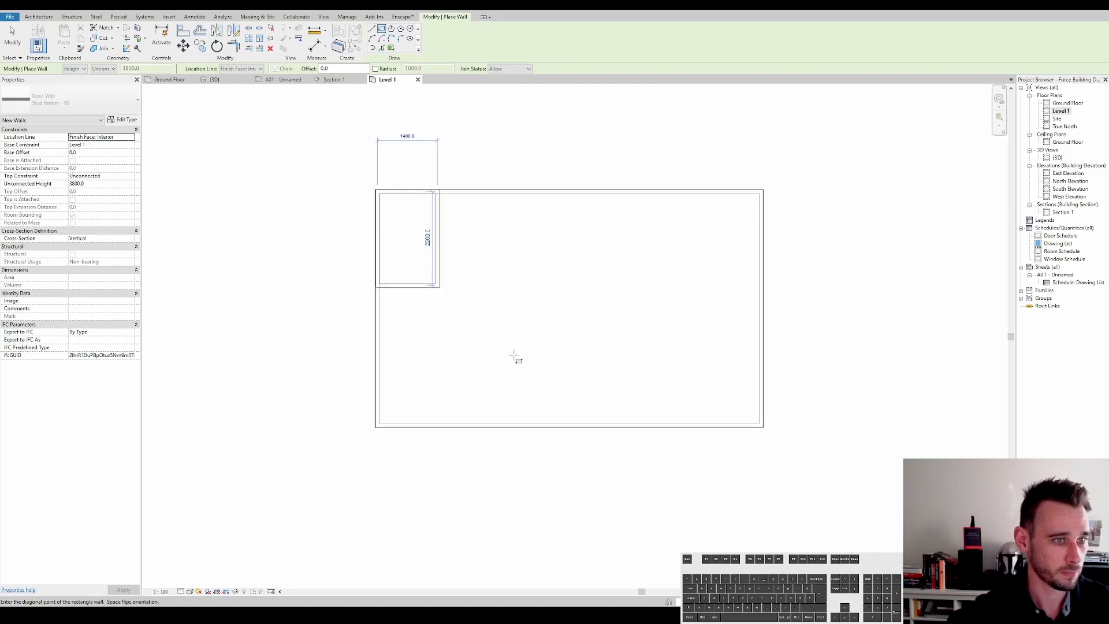
{"action": "scroll", "coordinate": [709, 425], "scroll_direction": "up", "scroll_amount": 5}
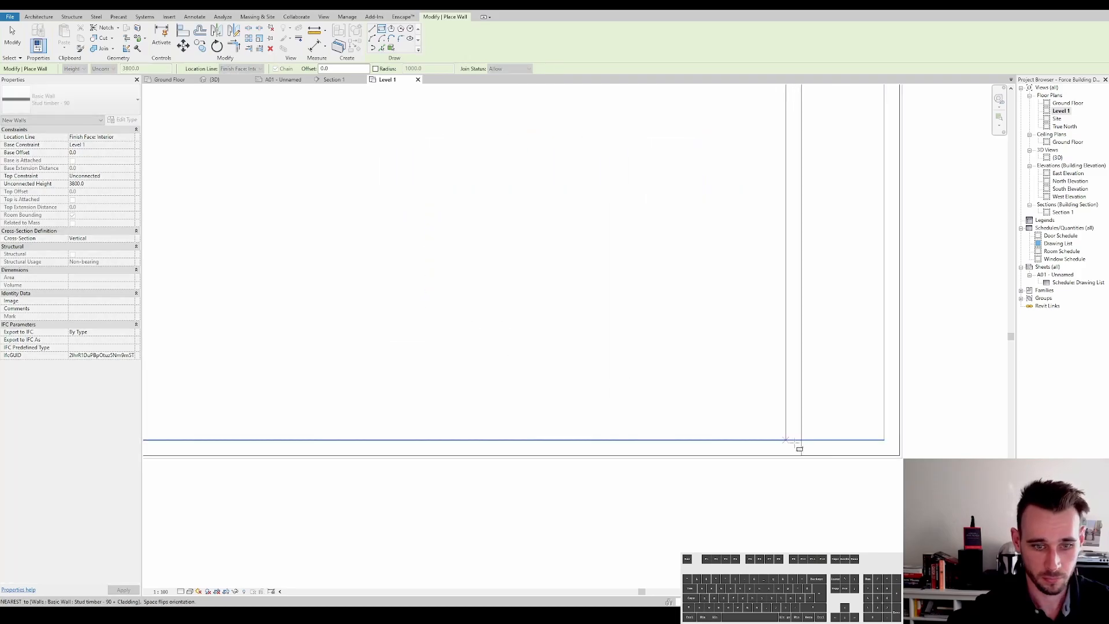
{"action": "left_click", "coordinate": [883, 439]}
{"action": "key", "text": "Escape"}
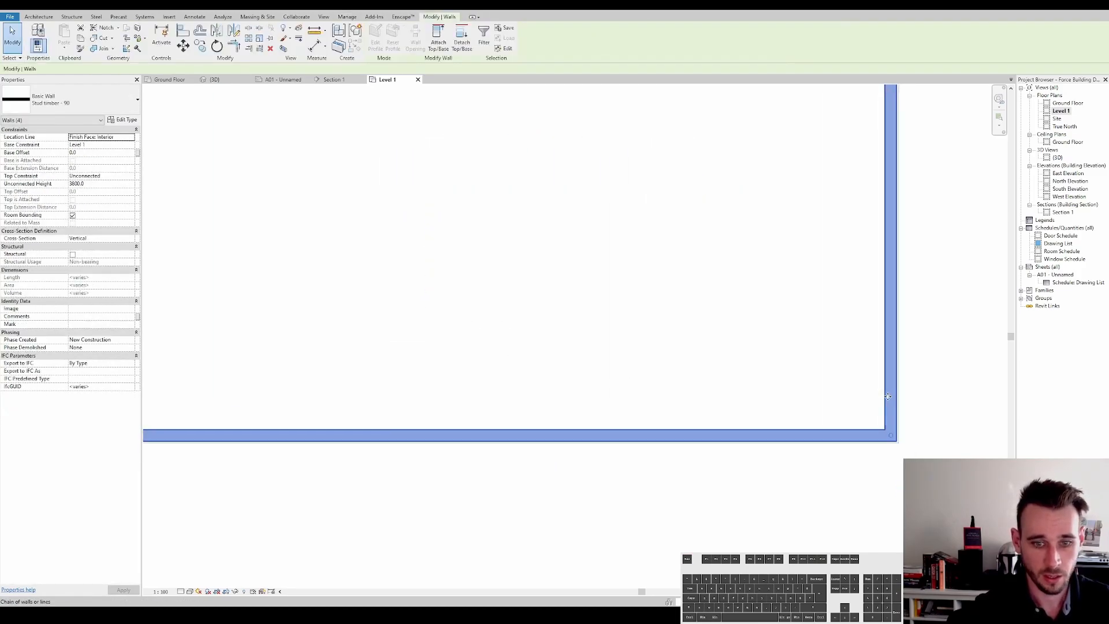
Step: Set the unconnected height of the four Level 1 walls to 2440 mm
{"action": "scroll", "coordinate": [589, 328], "scroll_direction": "down", "scroll_amount": 3}
{"action": "left_click", "coordinate": [127, 184]}
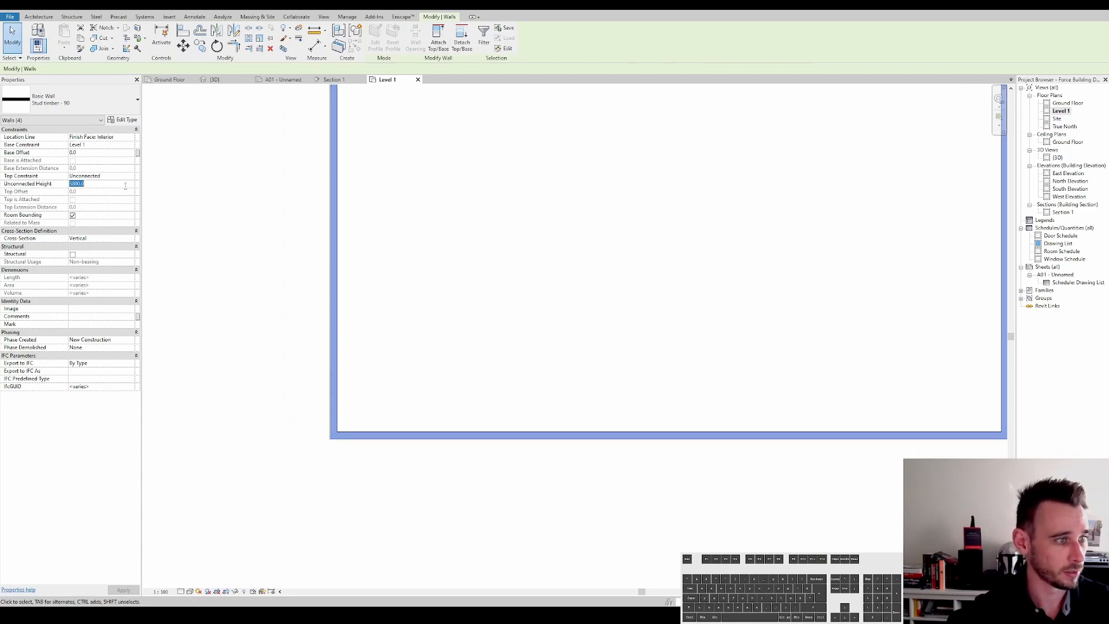
{"action": "type", "text": "2440"}
{"action": "key", "text": "Return"}
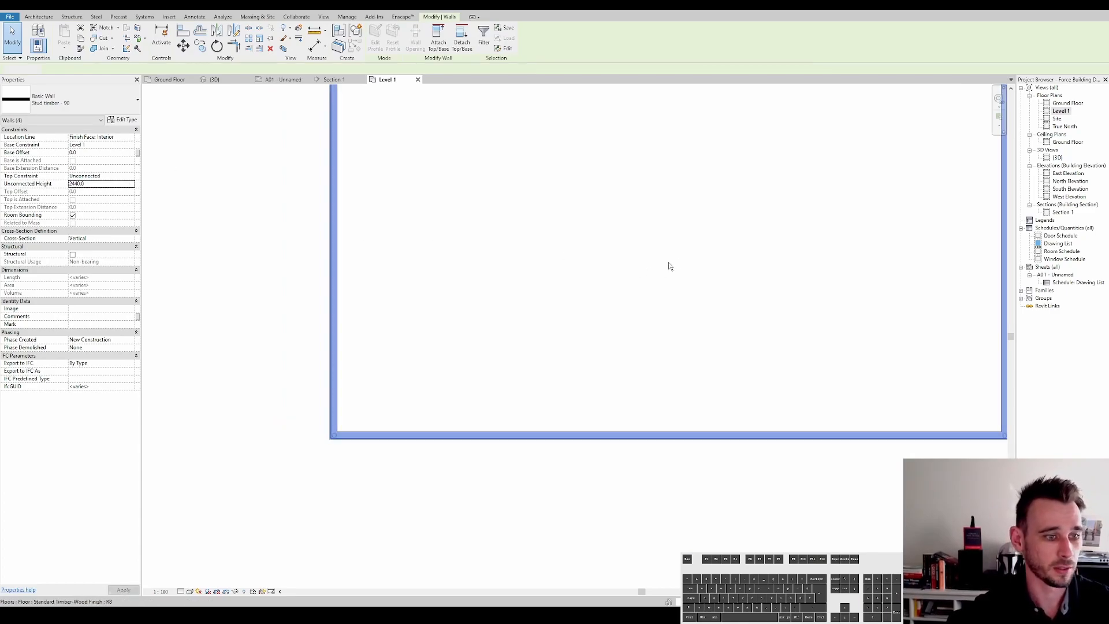
{"action": "scroll", "coordinate": [668, 265], "scroll_direction": "down", "scroll_amount": 3}
{"action": "left_click", "coordinate": [272, 189]}
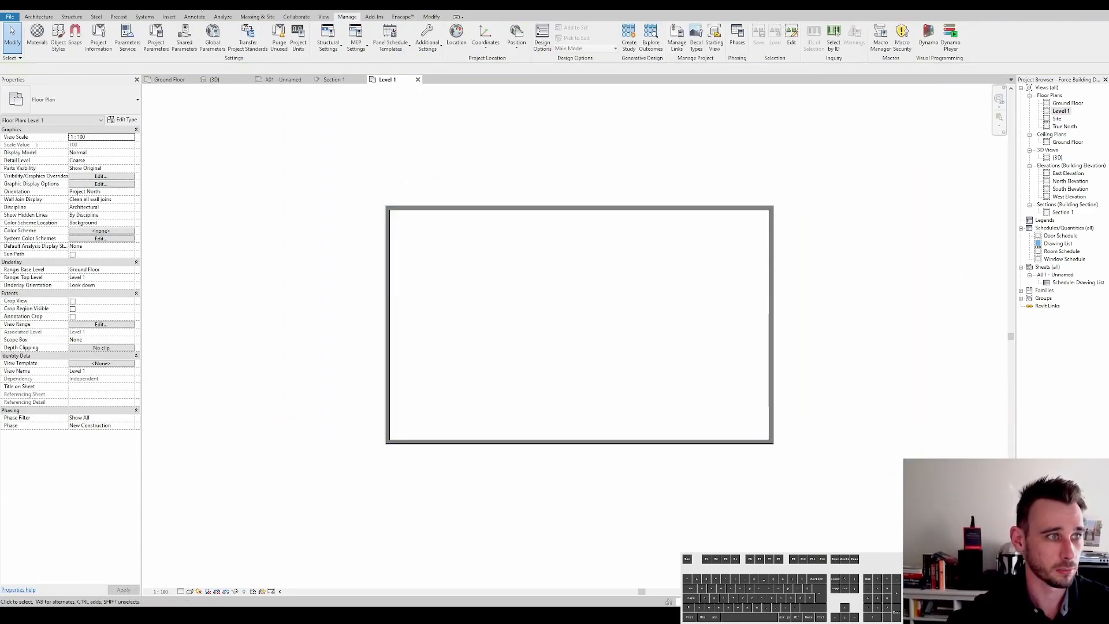
Step: In the 3D view, change the whole chain of upper walls to the type Stud timber - 90 + Cladding
{"action": "left_click", "coordinate": [186, 6]}
{"action": "middle_click_drag", "start_coordinate": [586, 354], "coordinate": [687, 220], "text": "shift"}
{"action": "scroll", "coordinate": [688, 219], "scroll_direction": "up", "scroll_amount": 3}
{"action": "scroll", "coordinate": [767, 225], "scroll_direction": "down", "scroll_amount": 4}
{"action": "key", "text": "Tab"}
{"action": "left_click", "coordinate": [732, 299]}
{"action": "left_click", "coordinate": [96, 110]}
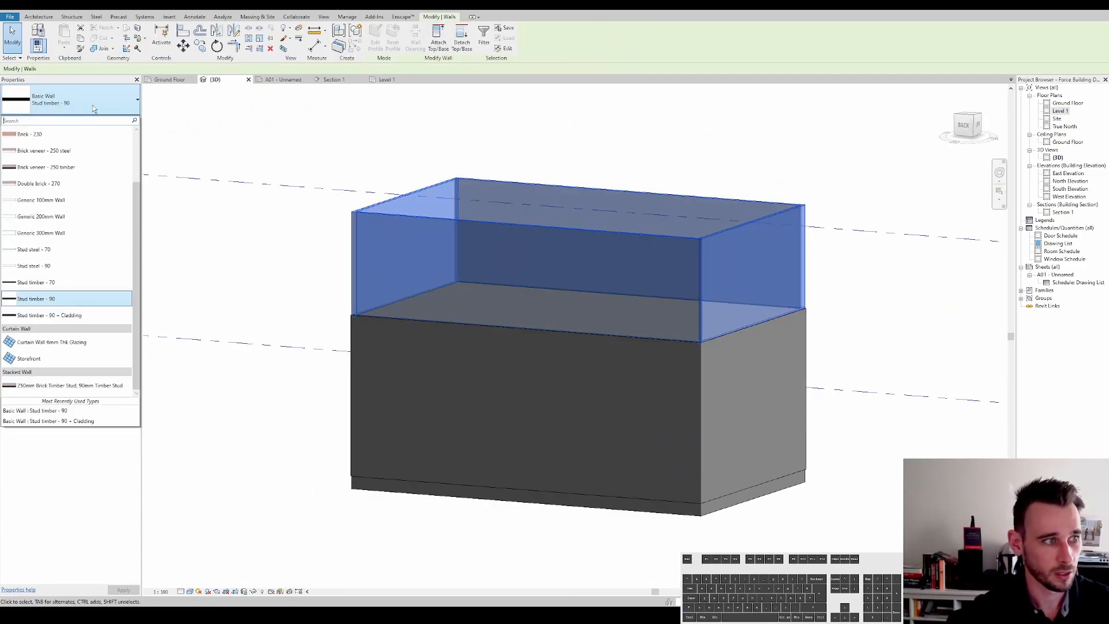
{"action": "left_click", "coordinate": [52, 294]}
Step: Inspect the junction between the upper and lower clad walls in 3D and open Section 1
{"action": "scroll", "coordinate": [371, 314], "scroll_direction": "up", "scroll_amount": 2}
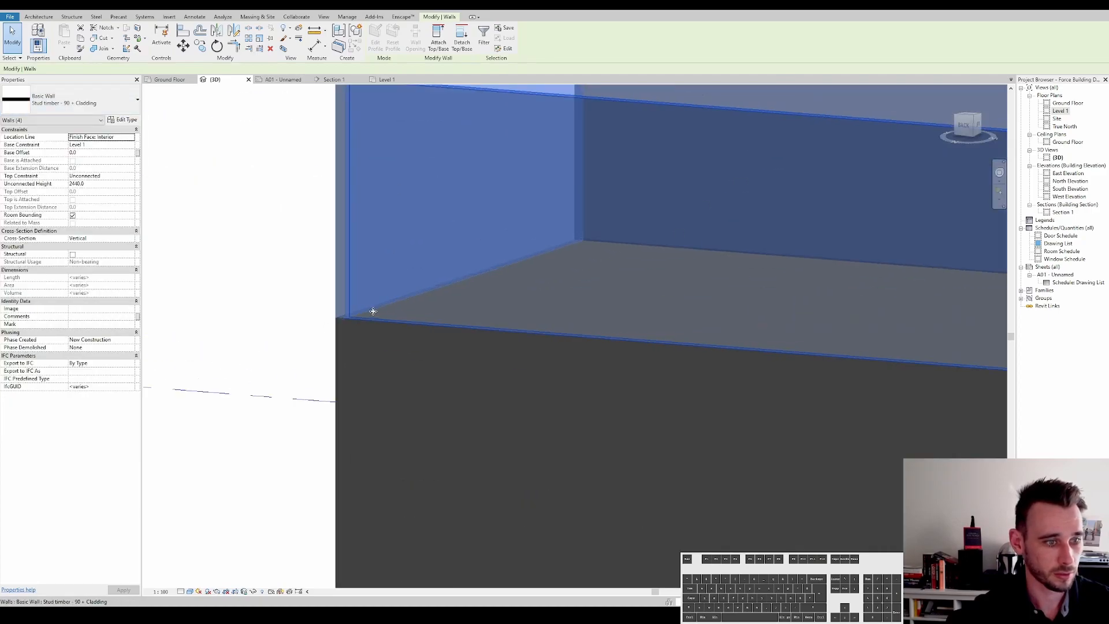
{"action": "key", "text": "Escape"}
{"action": "scroll", "coordinate": [387, 313], "scroll_direction": "down", "scroll_amount": 3}
{"action": "scroll", "coordinate": [687, 398], "scroll_direction": "down", "scroll_amount": 3}
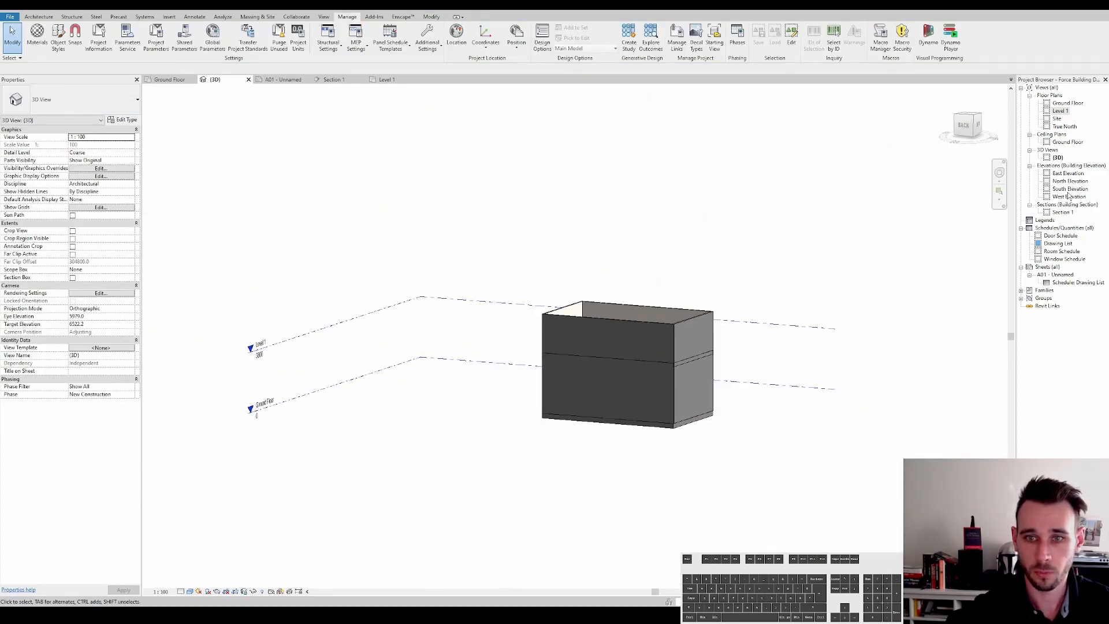
{"action": "double_click", "coordinate": [1063, 213]}
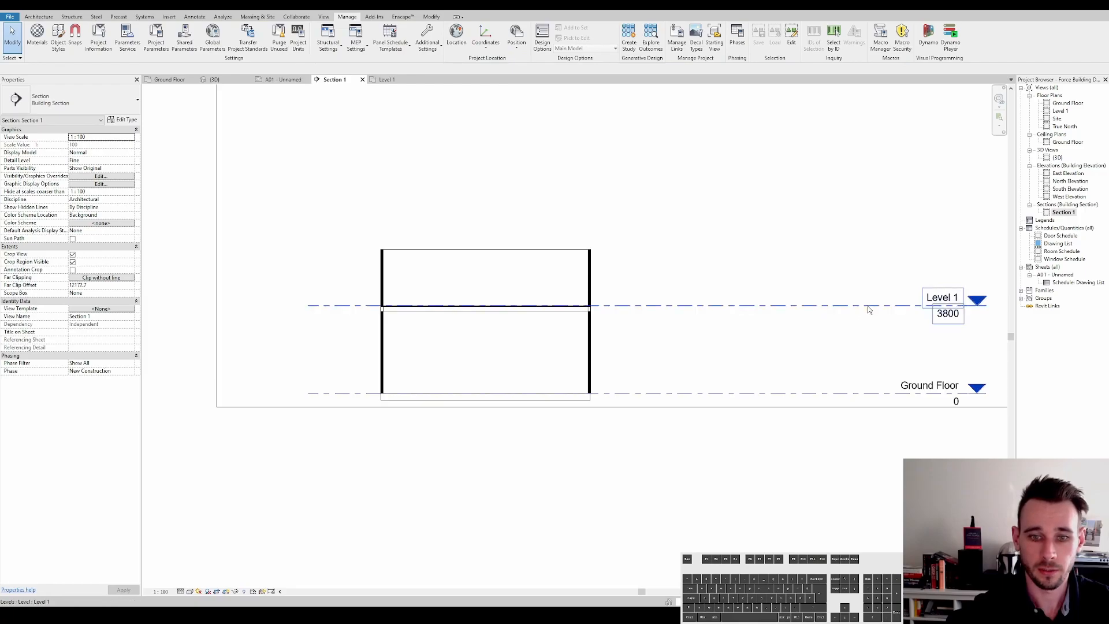
{"action": "key", "text": "d"}
{"action": "key", "text": "i"}
{"action": "left_click", "coordinate": [810, 389]}
{"action": "left_click", "coordinate": [811, 302]}
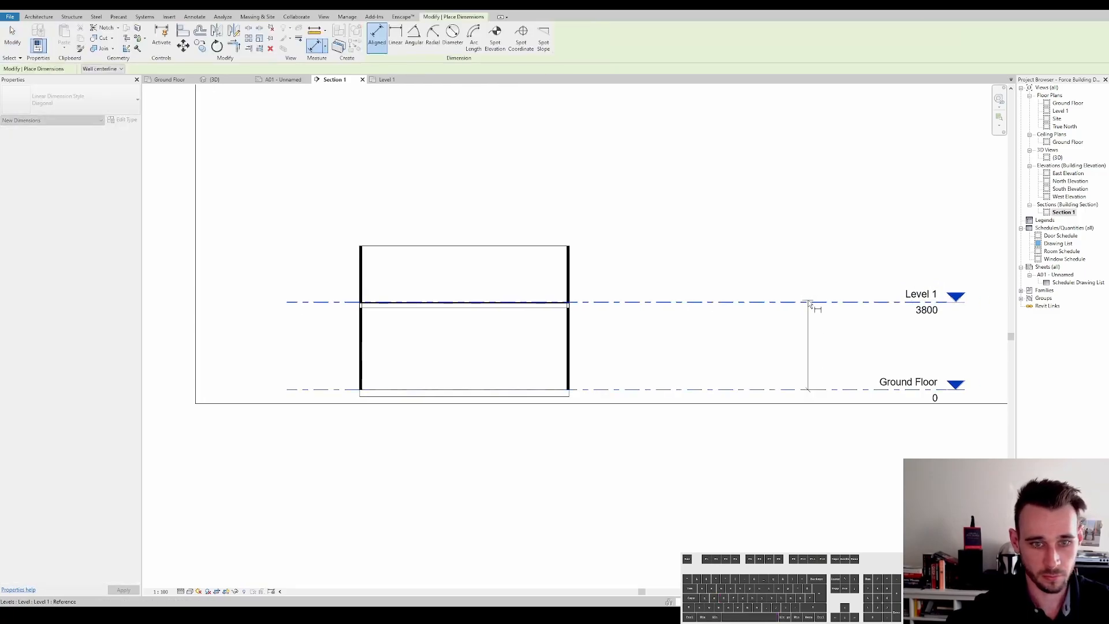
{"action": "key", "text": "Escape"}
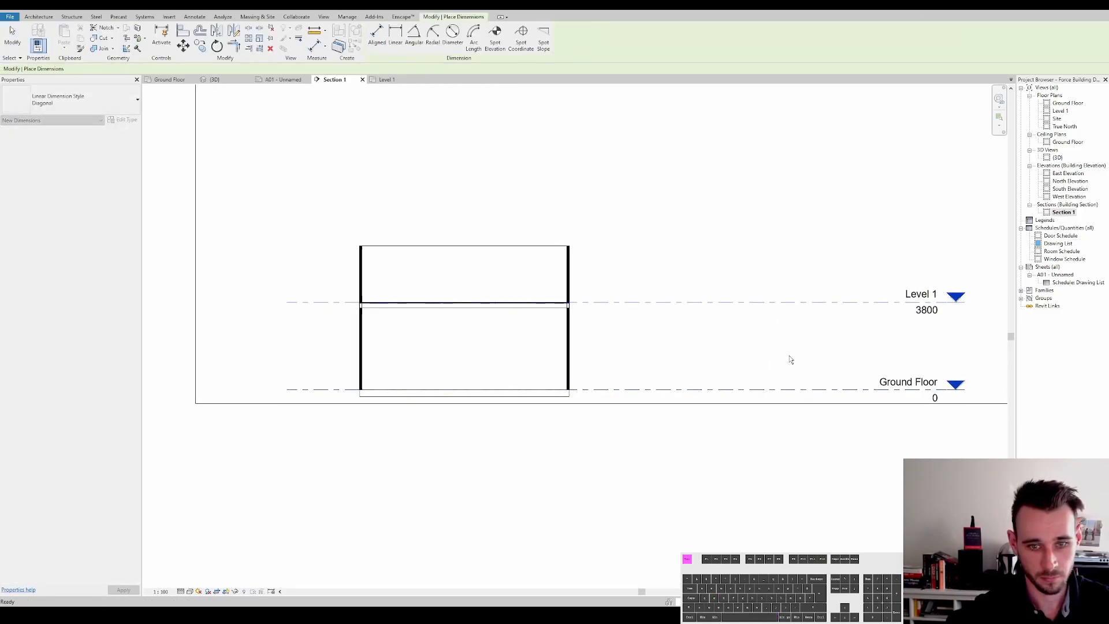
{"action": "key", "text": "Escape"}
Step: Rename the Ground Floor level to G'FL in Section 1, declining to rename the corresponding views
{"action": "scroll", "coordinate": [770, 355], "scroll_direction": "down", "scroll_amount": 2}
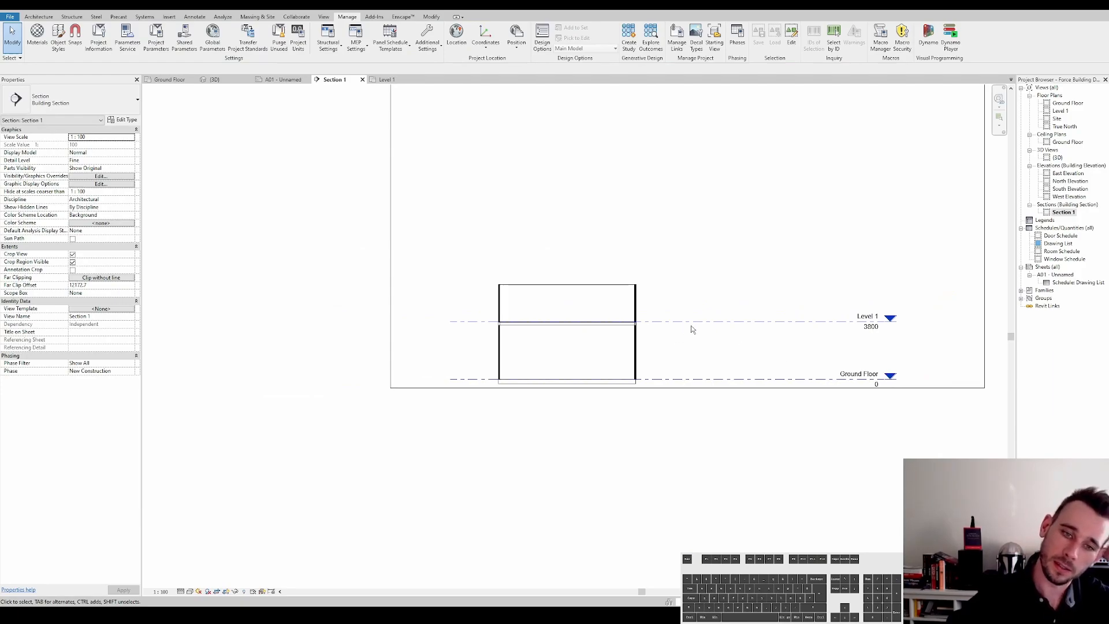
{"action": "middle_click_drag", "start_coordinate": [833, 366], "coordinate": [777, 374]}
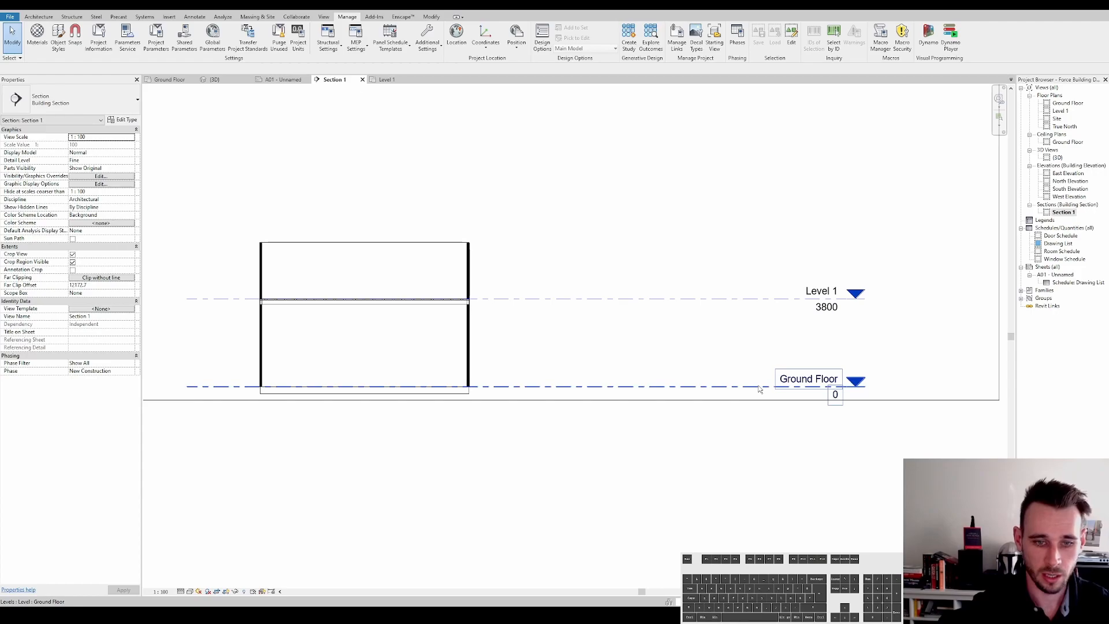
{"action": "left_click", "coordinate": [759, 389]}
{"action": "left_click", "coordinate": [806, 379]}
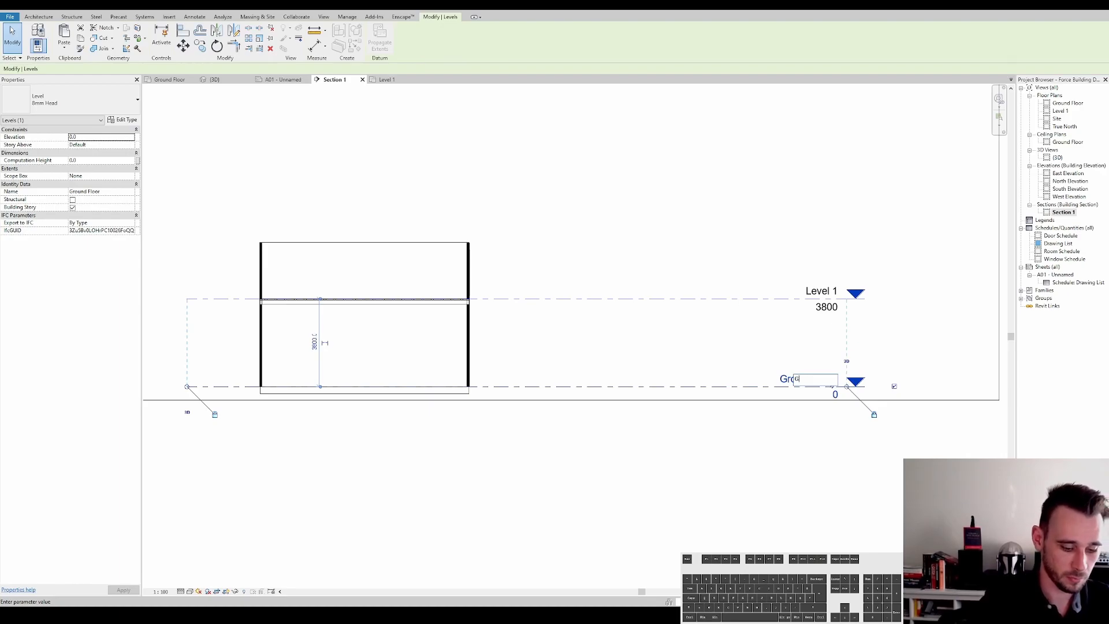
{"action": "key", "text": "Return"}
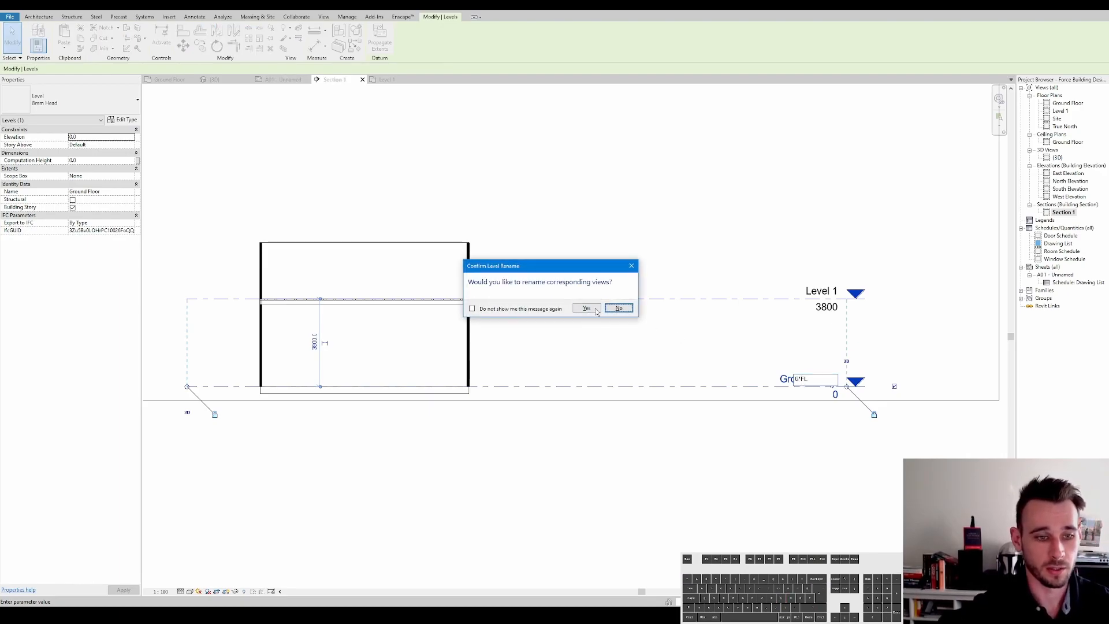
{"action": "left_click", "coordinate": [618, 309]}
Step: Copy the G'FL level 2150 mm vertically upward
{"action": "middle_click_drag", "start_coordinate": [772, 385], "coordinate": [730, 389]}
{"action": "key", "text": "c"}
{"action": "key", "text": "o"}
{"action": "key", "text": "Escape"}
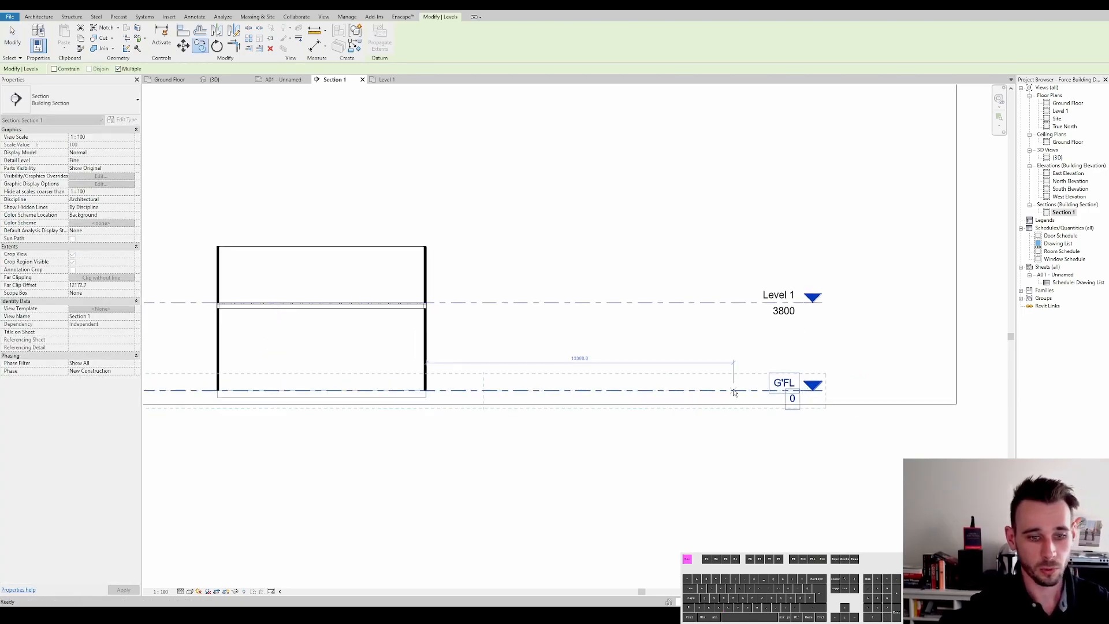
{"action": "left_click", "coordinate": [733, 390]}
{"action": "key", "text": "c"}
{"action": "key", "text": "o"}
{"action": "left_click", "coordinate": [727, 391]}
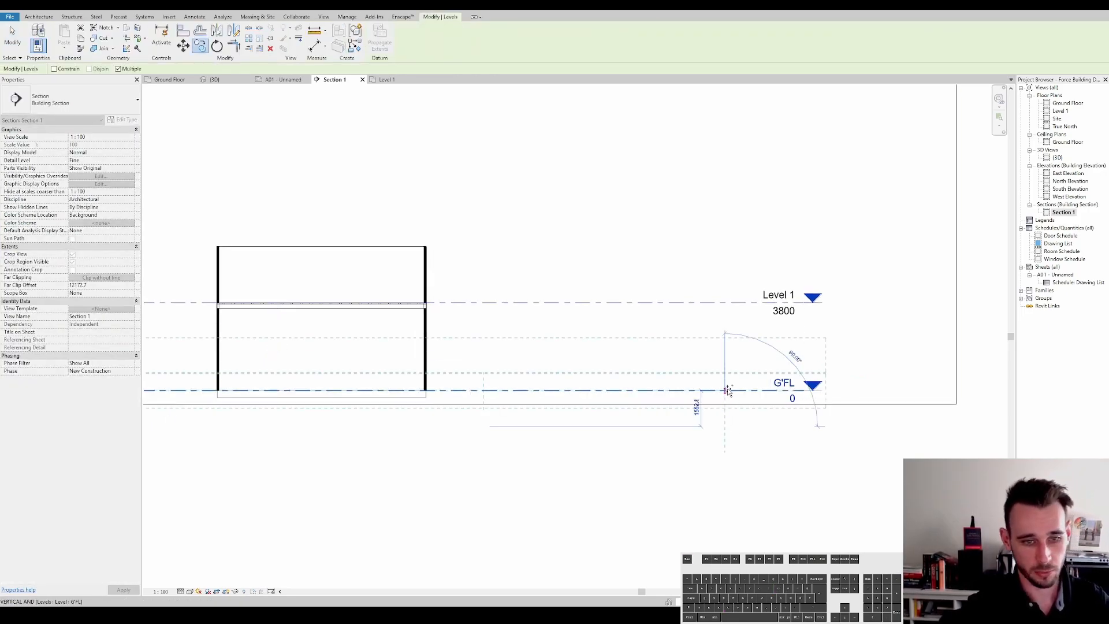
{"action": "type", "text": "2150"}
{"action": "key", "text": "Return"}
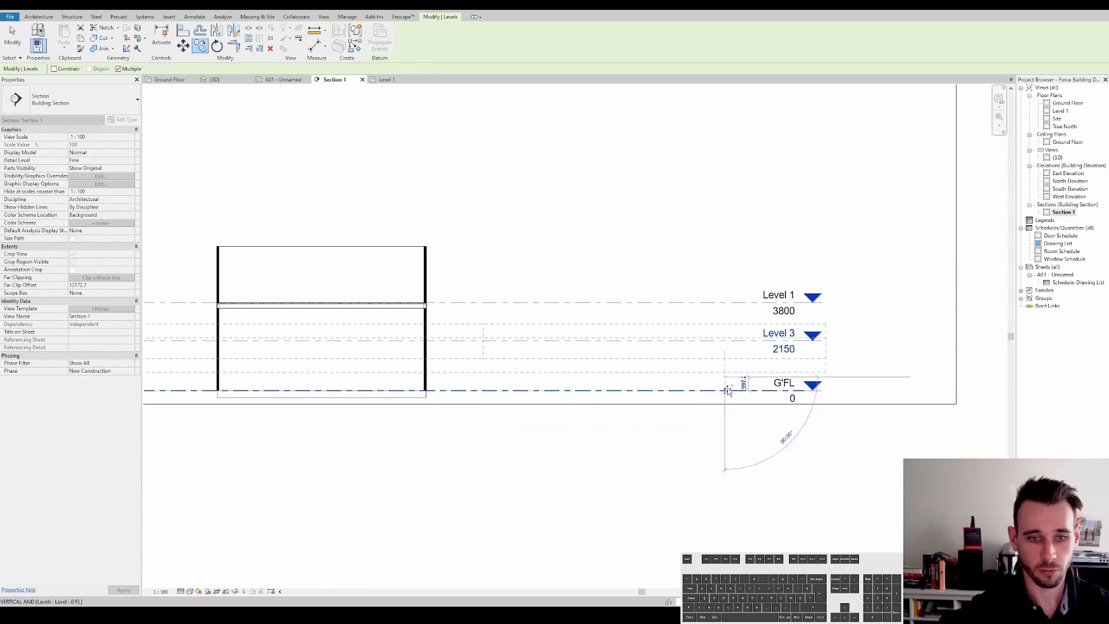
{"action": "key", "text": "Escape"}
Step: Rename the copied level at 2150 as W
{"action": "left_click", "coordinate": [757, 340]}
{"action": "left_click", "coordinate": [772, 331]}
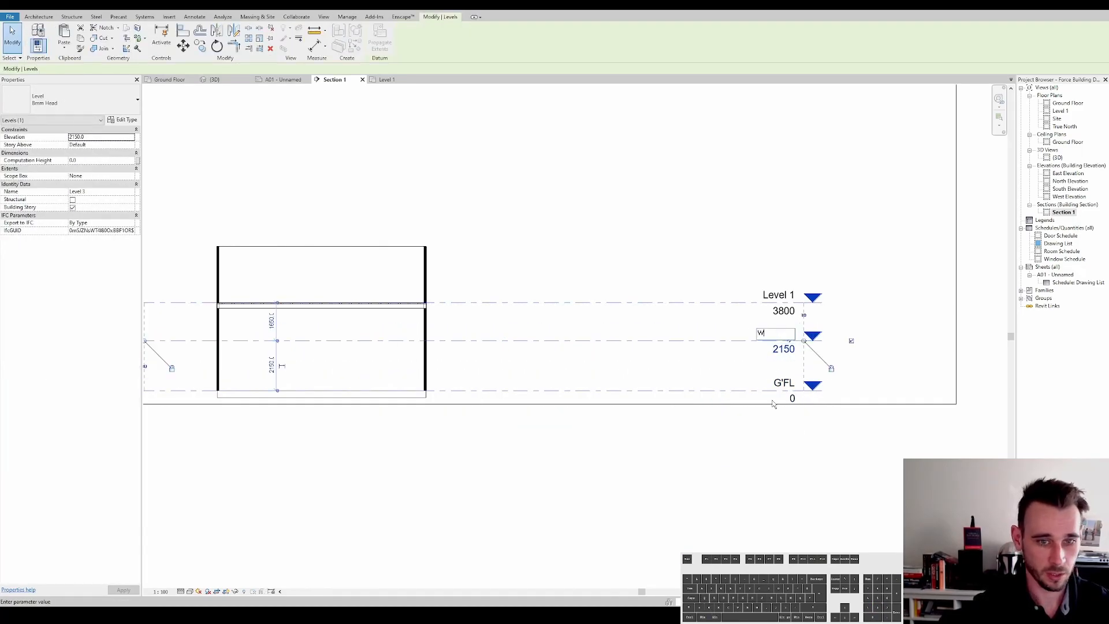
{"action": "key", "text": "Return"}
{"action": "scroll", "coordinate": [762, 340], "scroll_direction": "up", "scroll_amount": 2}
{"action": "scroll", "coordinate": [761, 347], "scroll_direction": "down", "scroll_amount": 2}
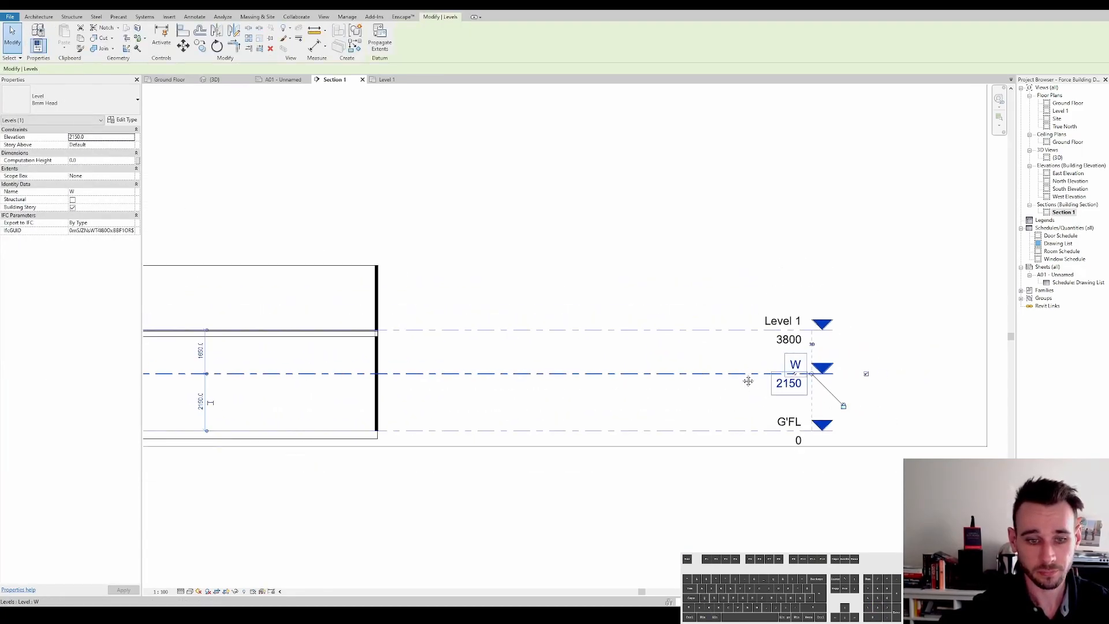
Step: Add an aligned dimension between the G'FL and Level 1 levels, placed beyond the level heads
{"action": "left_click", "coordinate": [762, 428]}
{"action": "key", "text": "Escape"}
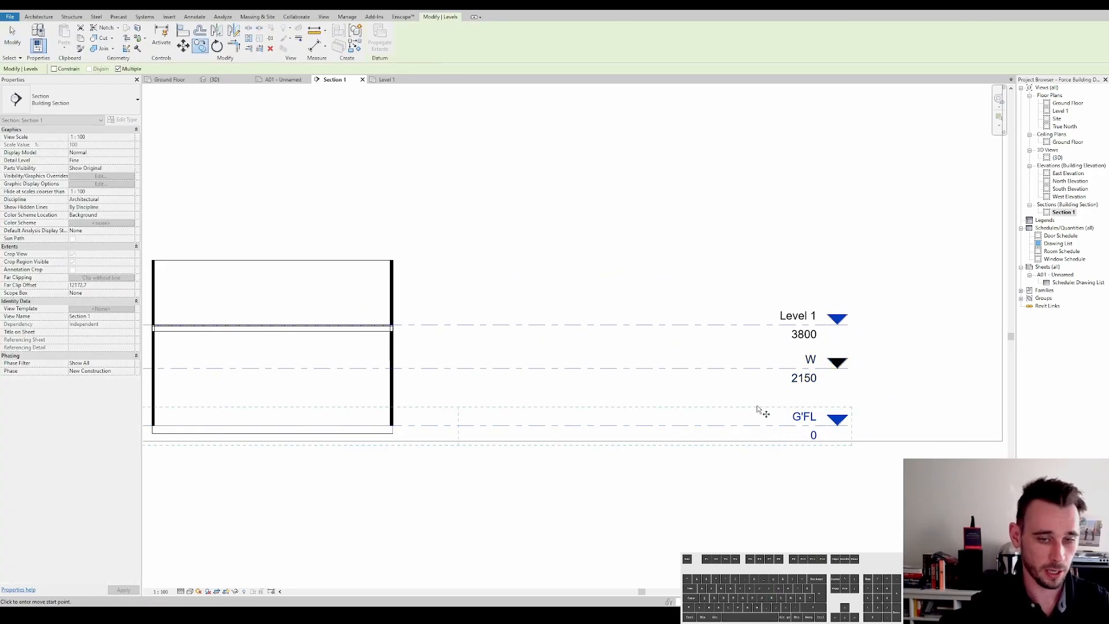
{"action": "key", "text": "d"}
{"action": "key", "text": "i"}
{"action": "left_click", "coordinate": [765, 426]}
{"action": "left_click", "coordinate": [757, 325]}
{"action": "left_click", "coordinate": [895, 335]}
{"action": "key", "text": "Escape"}
{"action": "key", "text": "Escape"}
Step: Set the dimensioned height of Level 1 above G'FL to 2400 mm
{"action": "left_click", "coordinate": [772, 326]}
{"action": "left_click", "coordinate": [884, 375]}
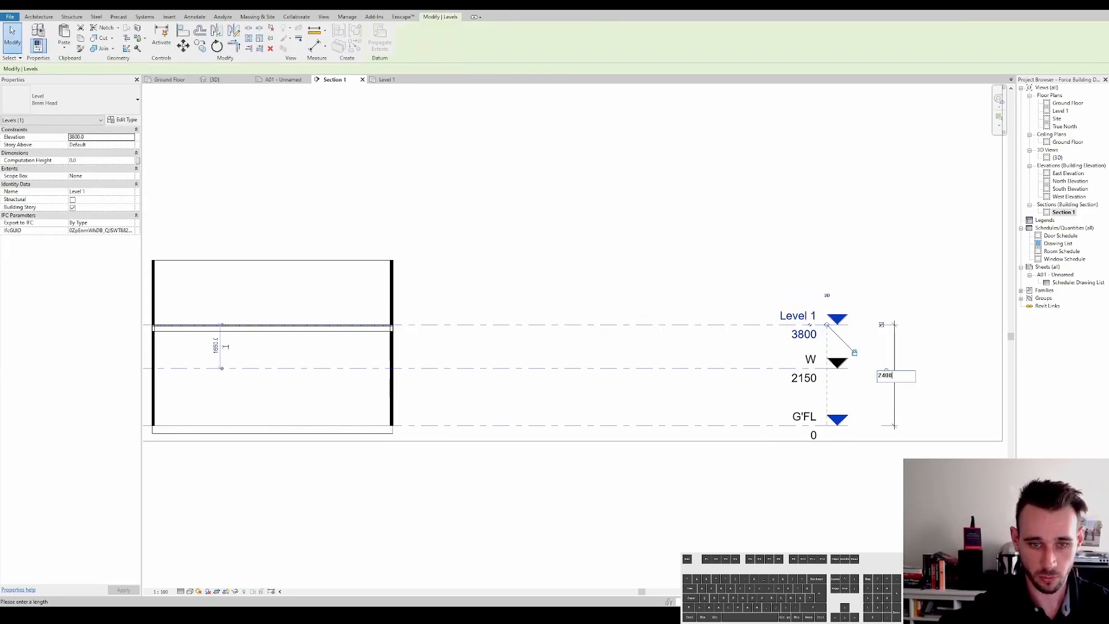
{"action": "type", "text": "2400"}
{"action": "key", "text": "Return"}
{"action": "key", "text": "Escape"}
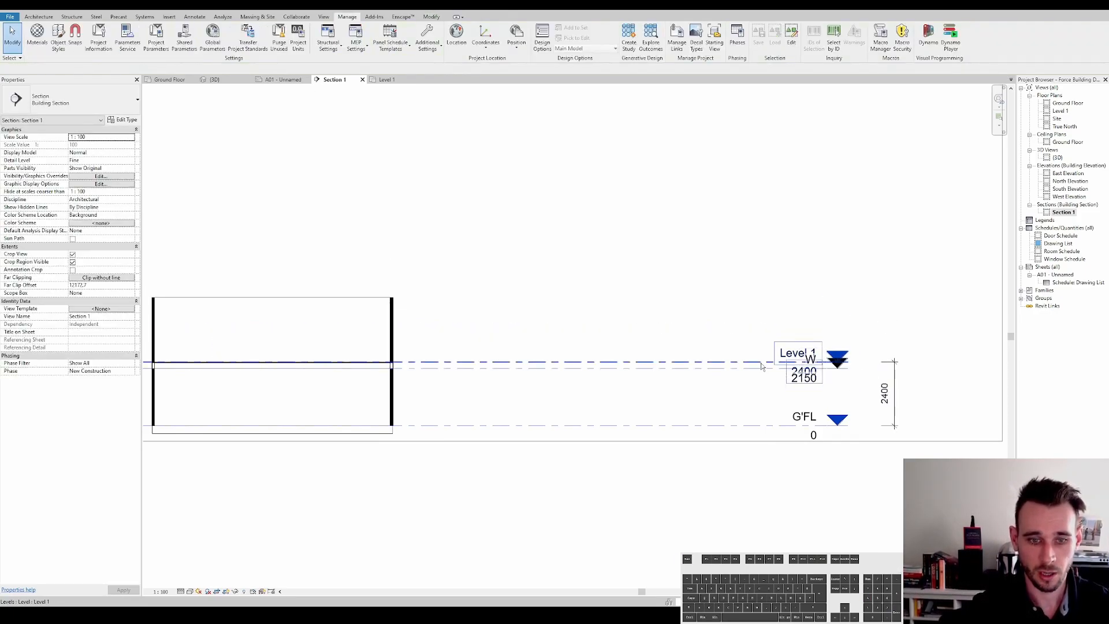
Step: Shorten the level lines by moving their head ends closer to the building
{"action": "middle_click_drag", "start_coordinate": [695, 362], "coordinate": [729, 356]}
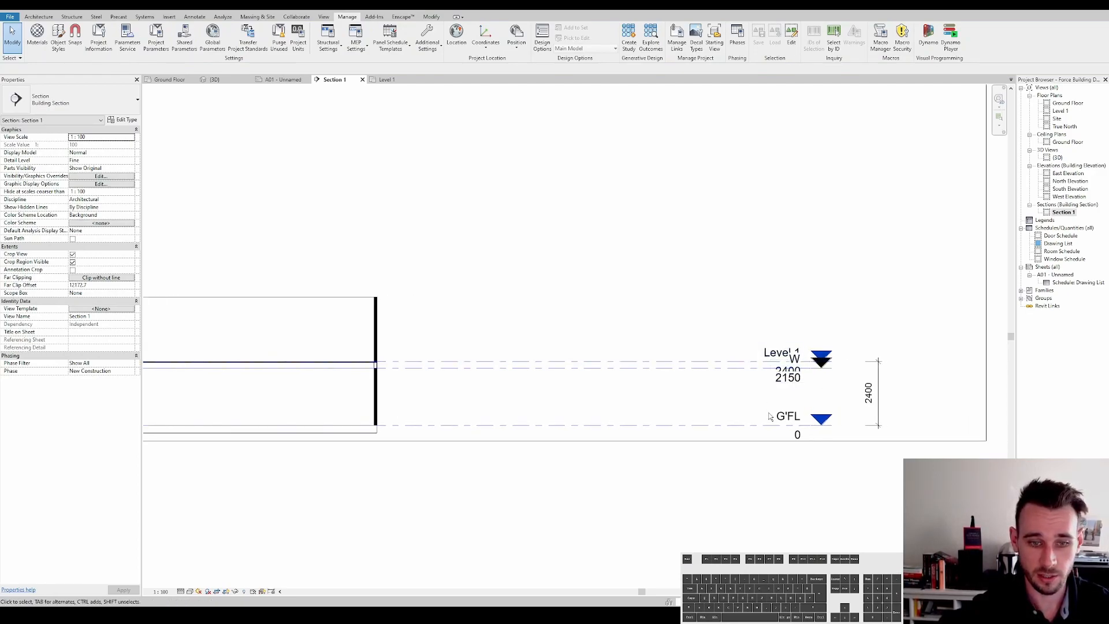
{"action": "left_click", "coordinate": [698, 352]}
{"action": "left_click_drag", "start_coordinate": [823, 354], "coordinate": [588, 354]}
{"action": "middle_click_drag", "start_coordinate": [589, 355], "coordinate": [633, 355]}
{"action": "left_click_drag", "start_coordinate": [631, 354], "coordinate": [741, 354]}
{"action": "key", "text": "Escape"}
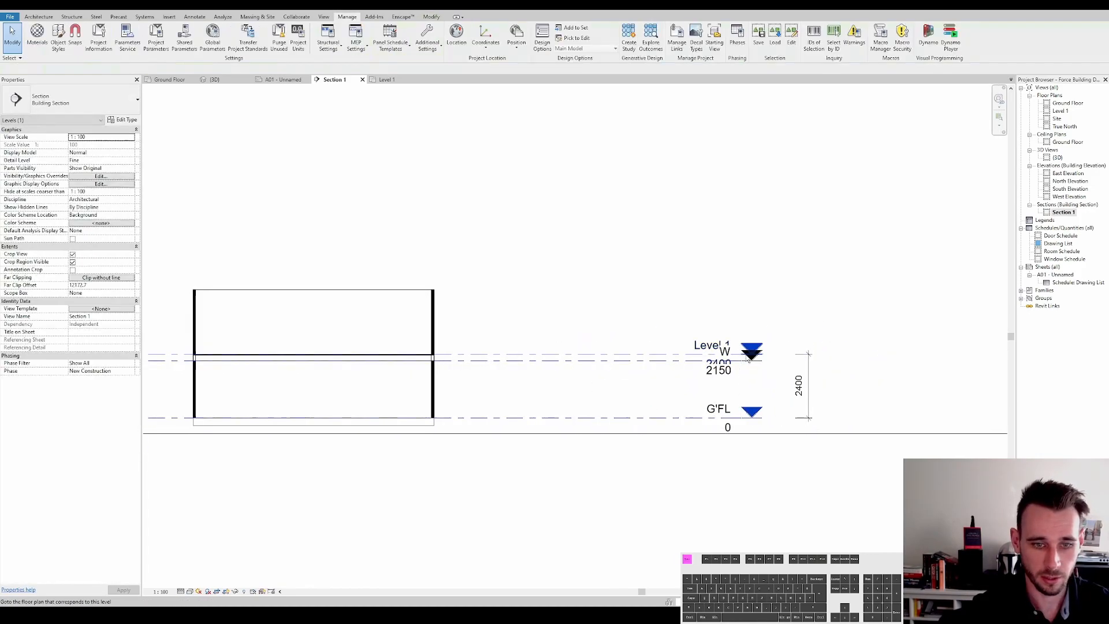
Step: Add an aligned dimension between the G'FL and W levels, between the level heads and the 2400 dimension
{"action": "mouse_move", "coordinate": [808, 366]}
{"action": "left_mouse_down"}
{"action": "mouse_move", "coordinate": [818, 366]}
{"action": "mouse_move", "coordinate": [796, 366]}
{"action": "left_mouse_up"}
{"action": "key", "text": "d"}
{"action": "key", "text": "i"}
{"action": "left_click", "coordinate": [675, 360]}
{"action": "left_click", "coordinate": [676, 417]}
{"action": "left_click", "coordinate": [778, 385]}
{"action": "scroll", "coordinate": [787, 395], "scroll_direction": "up", "scroll_amount": 2}
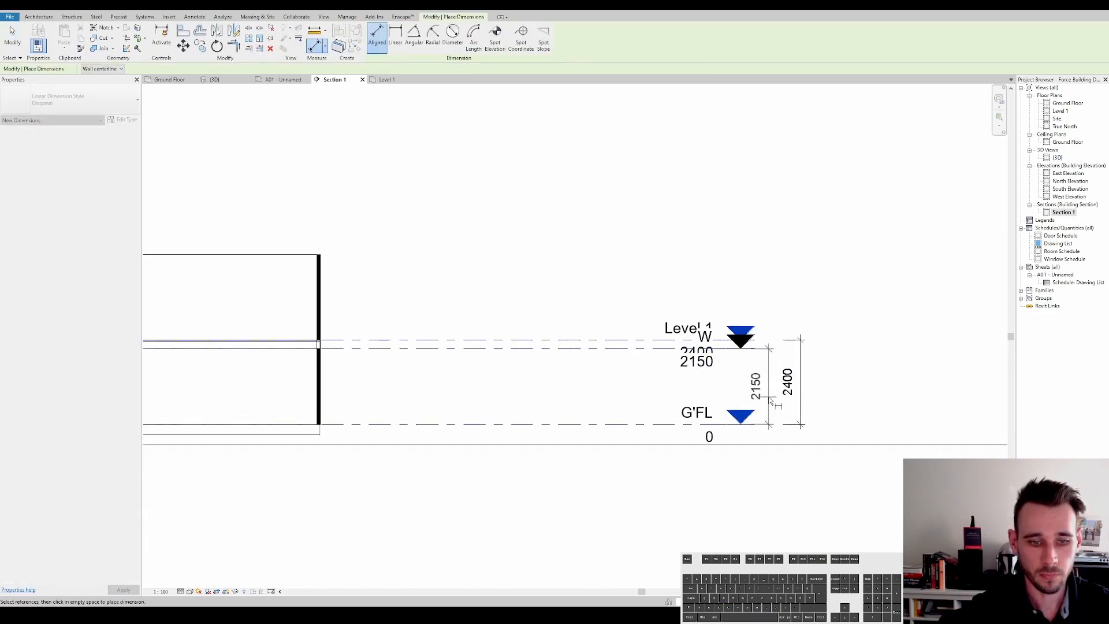
{"action": "key", "text": "Escape"}
{"action": "key", "text": "Escape"}
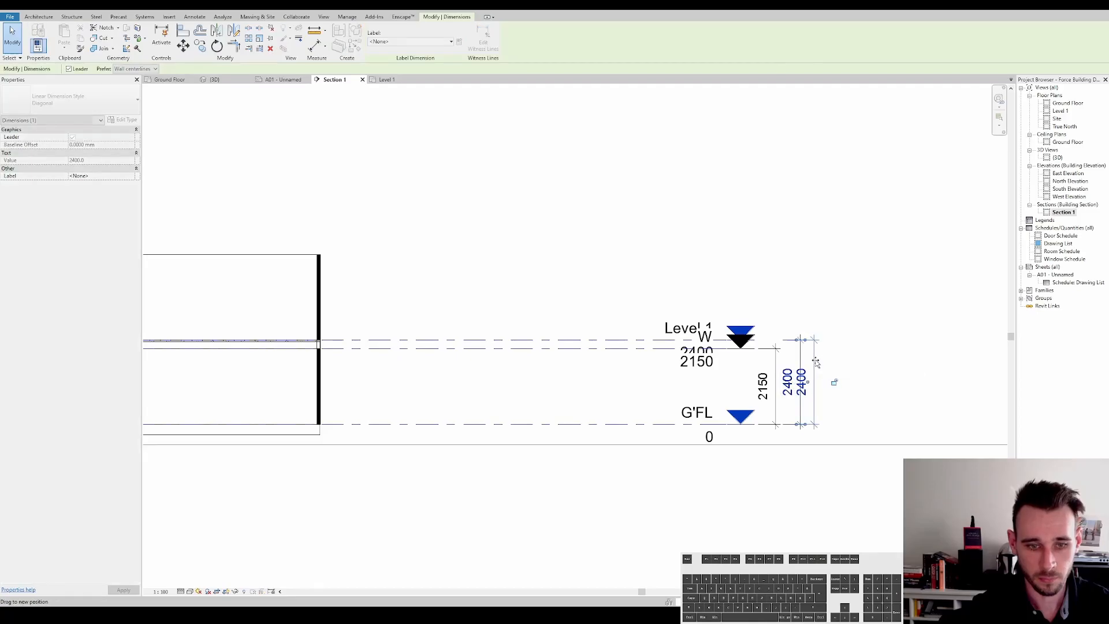
{"action": "left_click", "coordinate": [802, 372]}
{"action": "key", "text": "Escape"}
Step: Rename Level 1 to G'CL, declining to rename the corresponding views
{"action": "left_click", "coordinate": [602, 339]}
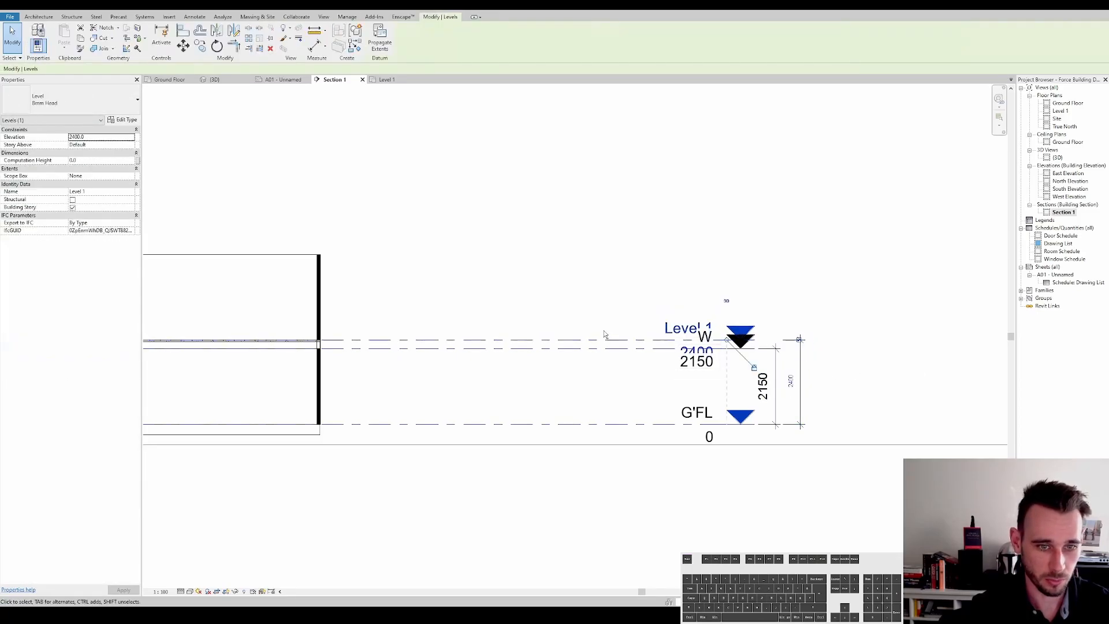
{"action": "left_click", "coordinate": [671, 327]}
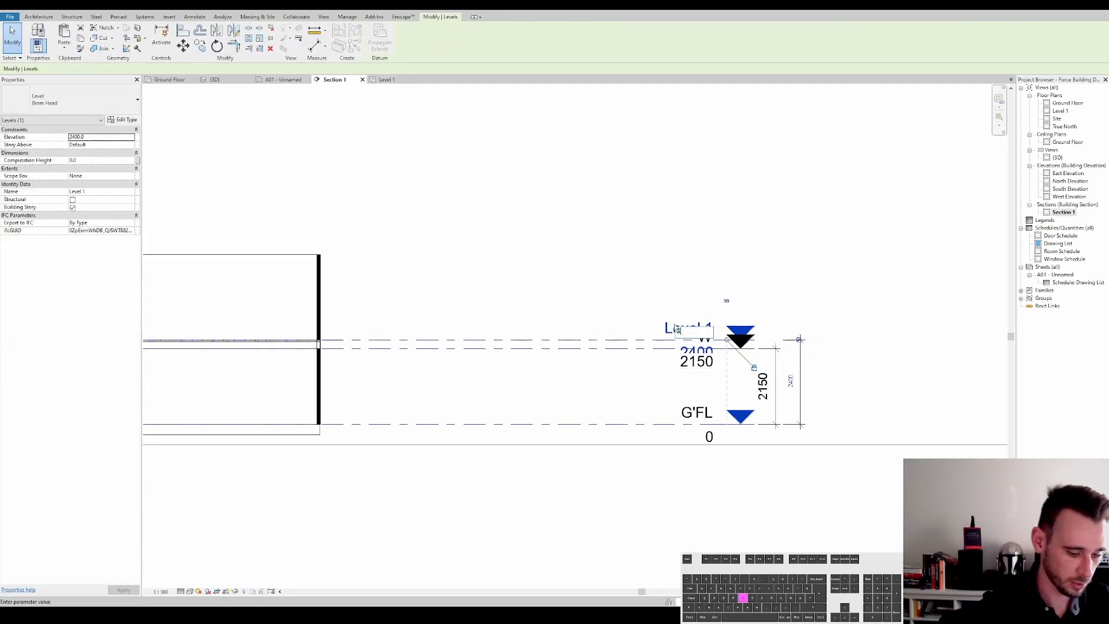
{"action": "key", "text": "Escape"}
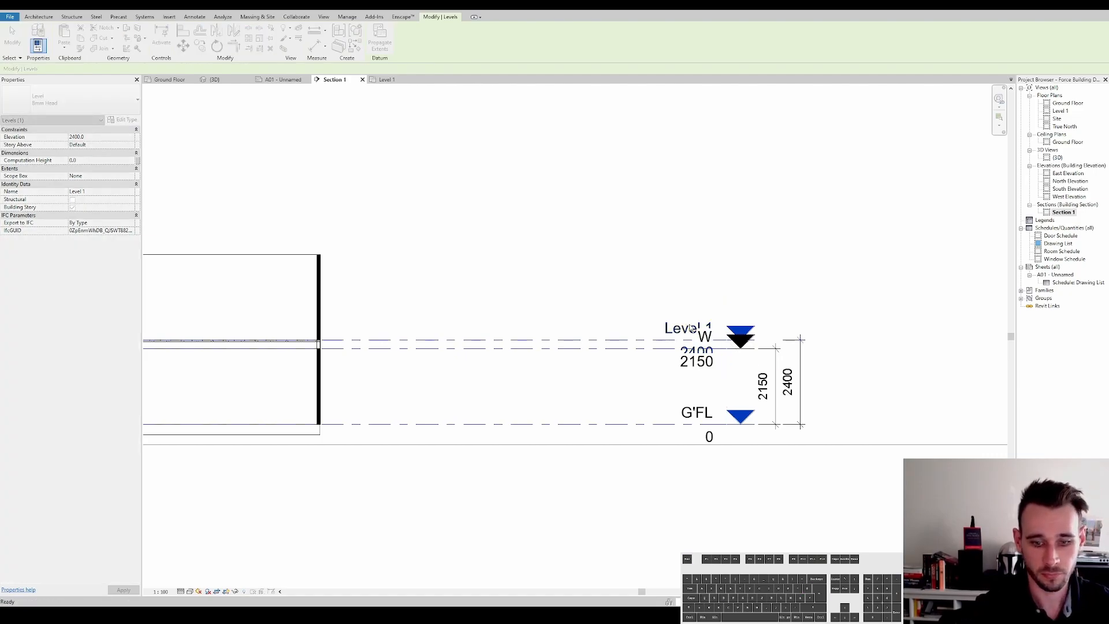
{"action": "left_click", "coordinate": [677, 328]}
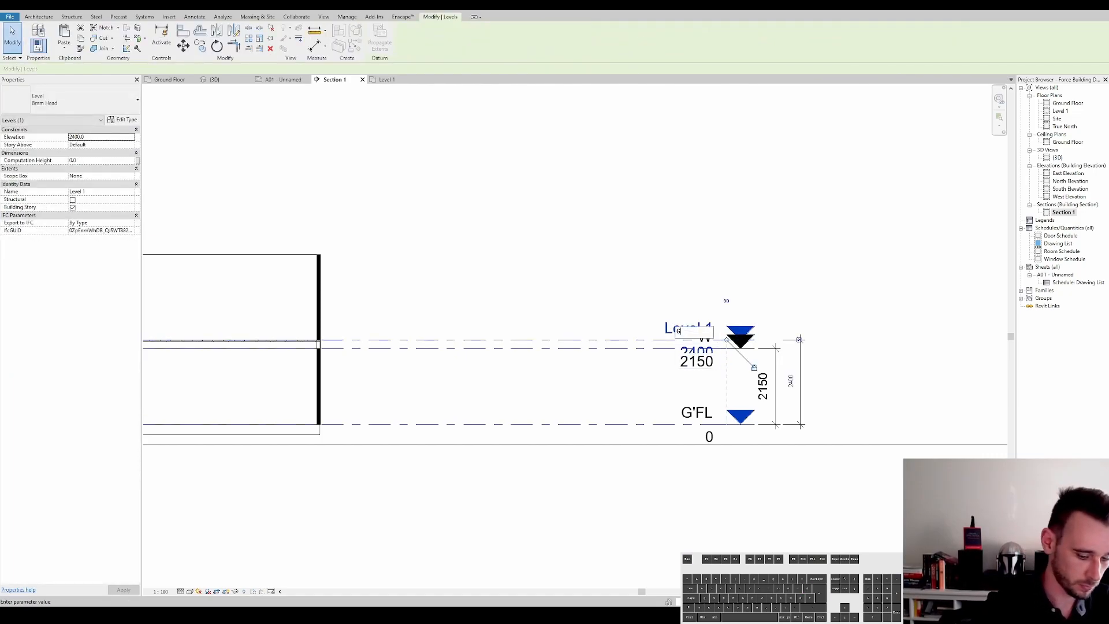
{"action": "key", "text": "Return"}
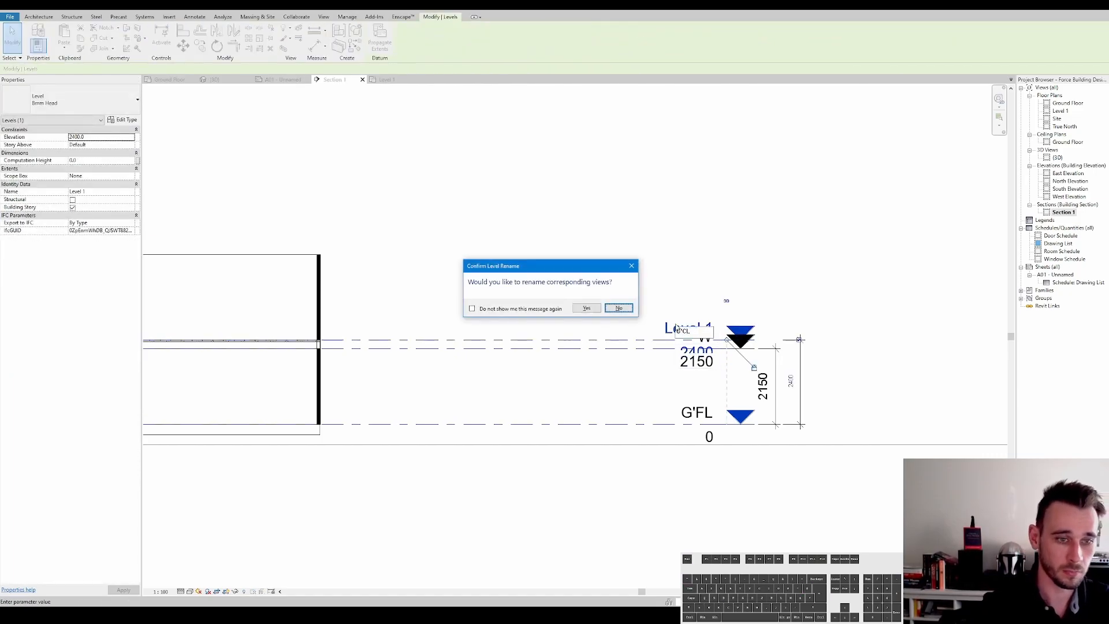
{"action": "left_click", "coordinate": [618, 308]}
Step: Rename the W level to G'W
{"action": "left_click", "coordinate": [627, 348]}
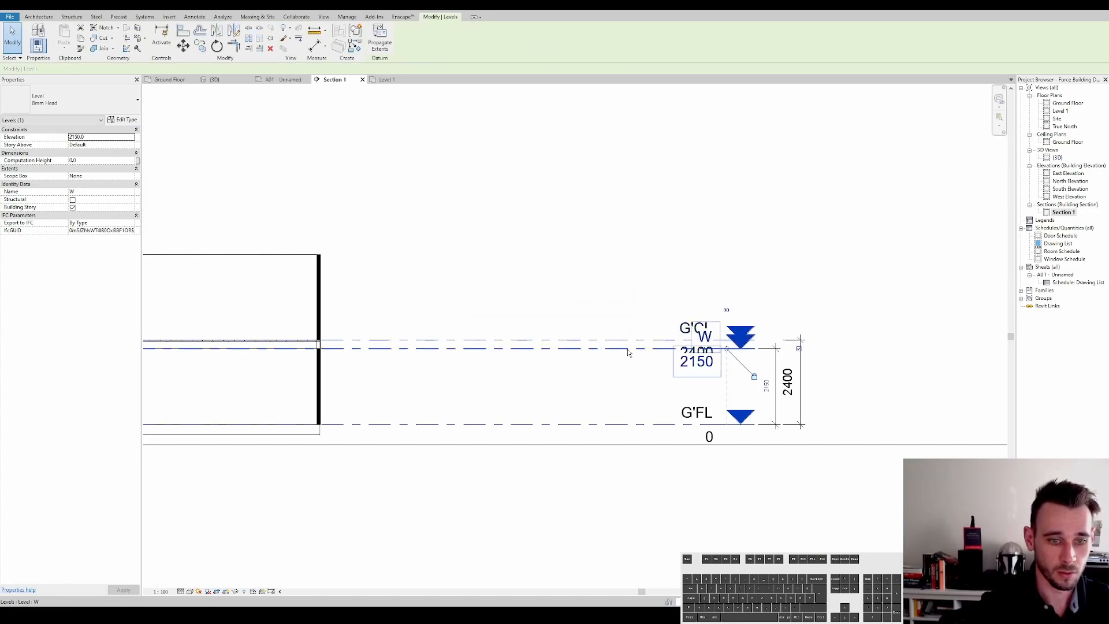
{"action": "left_click", "coordinate": [704, 336]}
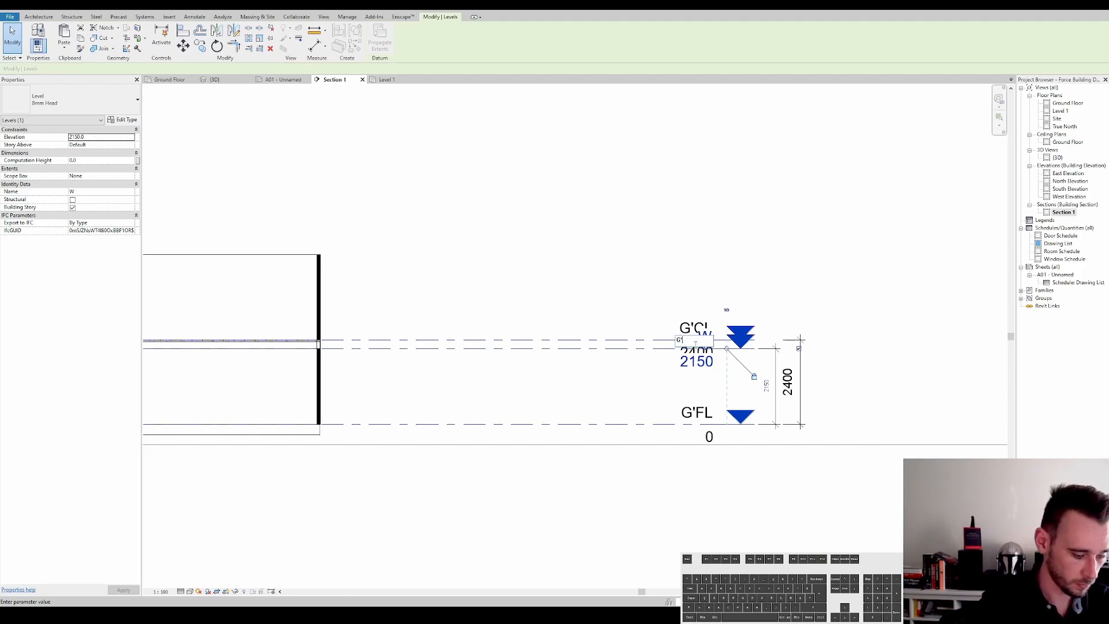
{"action": "type", "text": "G'W"}
{"action": "key", "text": "Return"}
{"action": "key", "text": "Escape"}
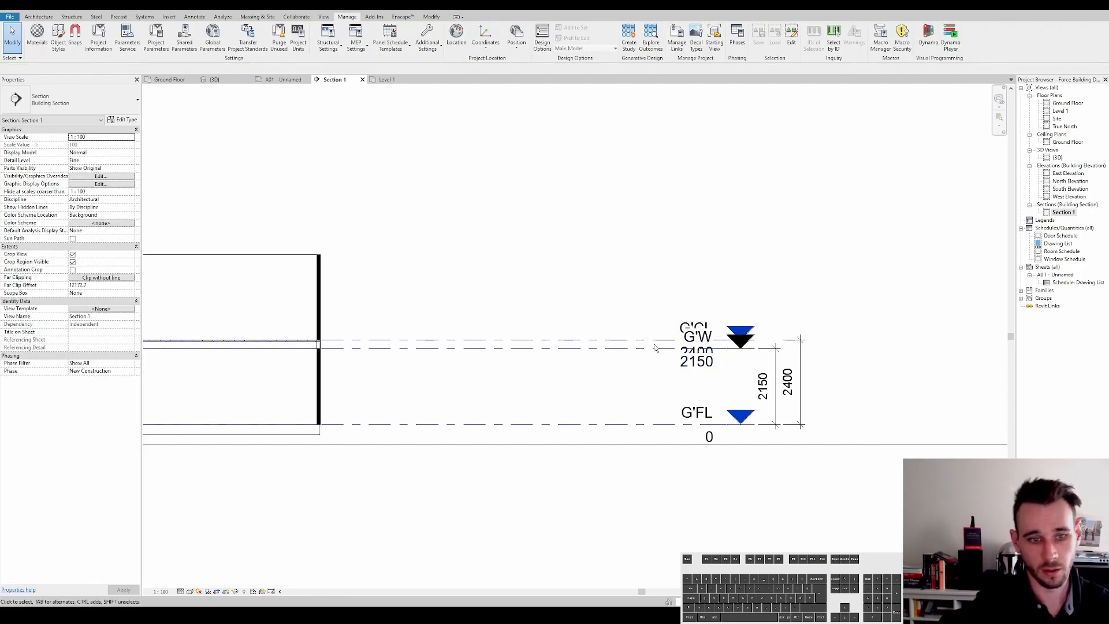
Step: Add an elbow to the G'W level head, try one on G'CL and undo the G'CL elbow
{"action": "left_click", "coordinate": [648, 346]}
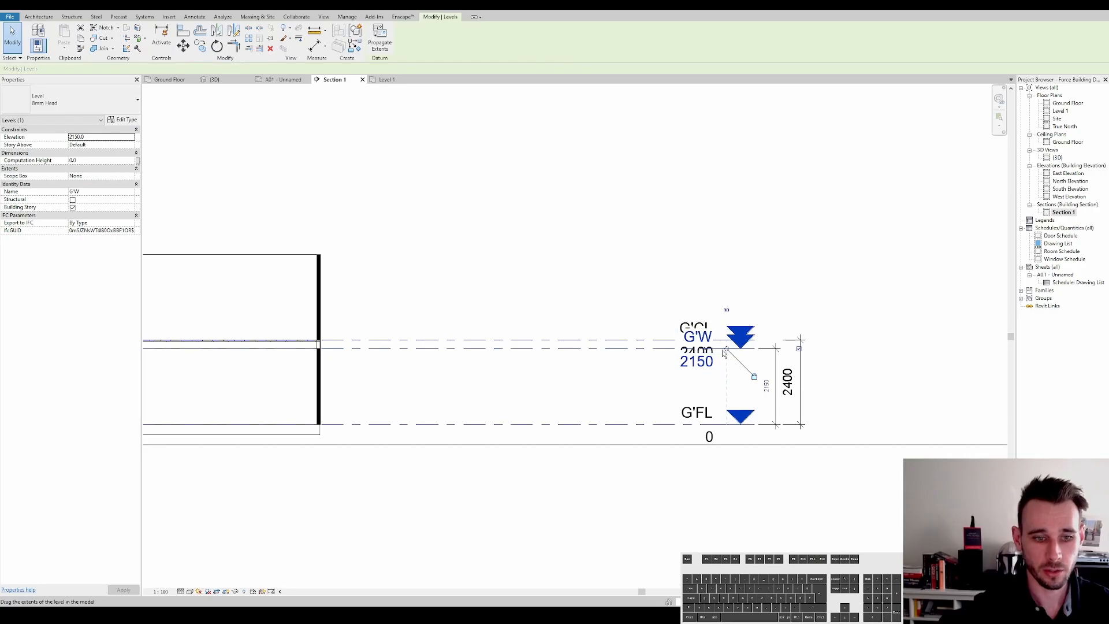
{"action": "left_click", "coordinate": [705, 350]}
{"action": "left_click", "coordinate": [654, 339]}
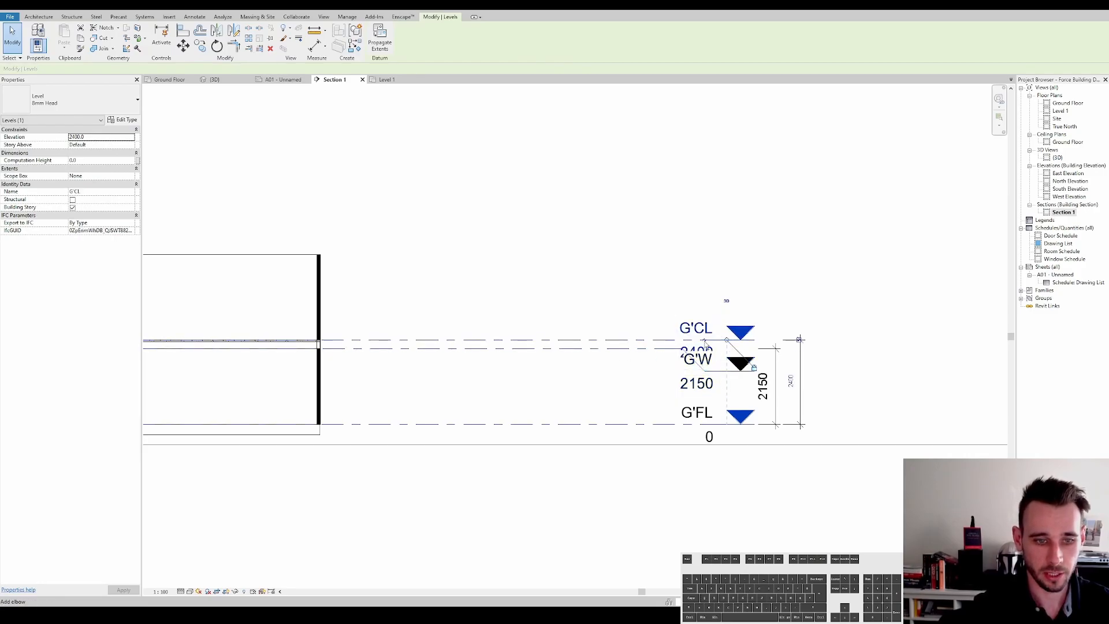
{"action": "left_click", "coordinate": [705, 341]}
{"action": "key", "text": "ctrl+z"}
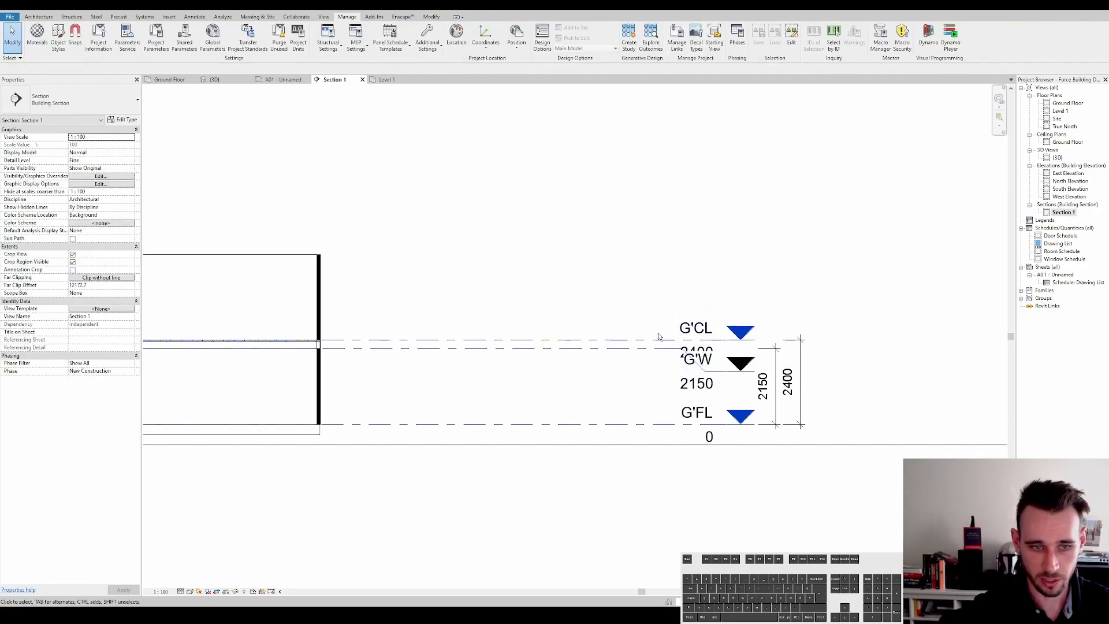
Step: Copy the G'CL level vertically upward to an elevation of 2760
{"action": "left_click", "coordinate": [593, 338]}
{"action": "scroll", "coordinate": [624, 342], "scroll_direction": "up", "scroll_amount": 1}
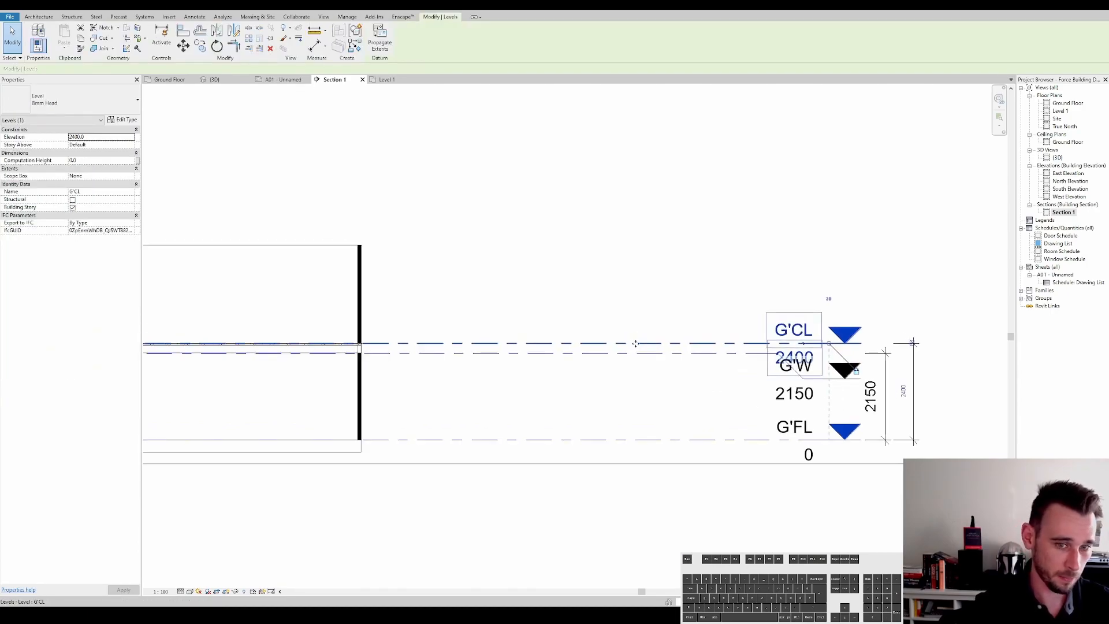
{"action": "key", "text": "c"}
{"action": "key", "text": "o"}
{"action": "left_click", "coordinate": [656, 387]}
{"action": "left_click", "coordinate": [658, 372]}
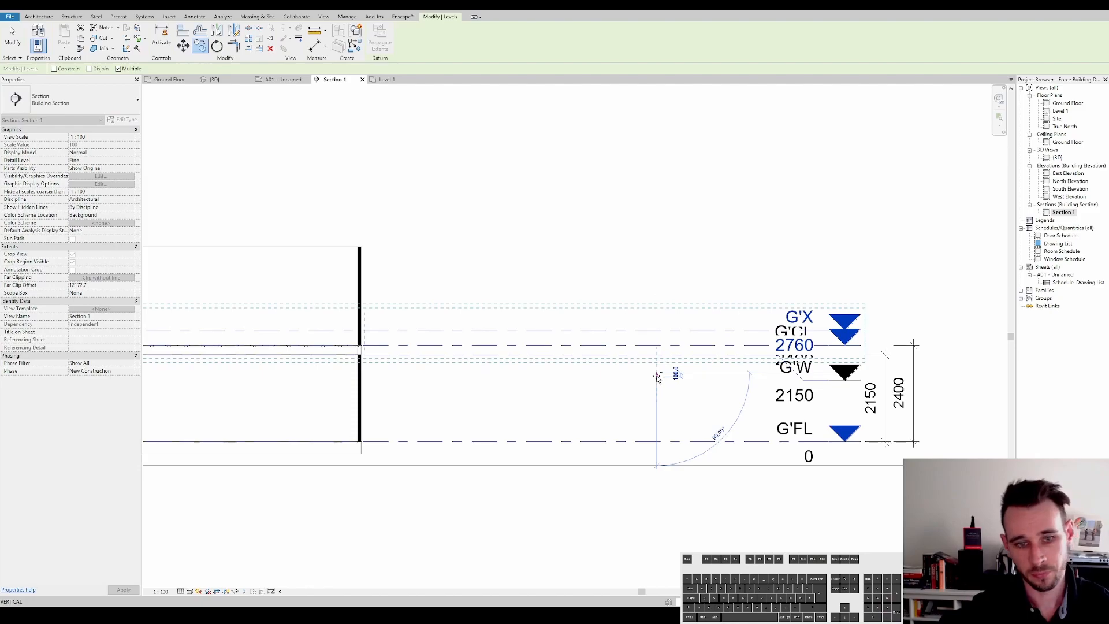
{"action": "key", "text": "Escape"}
Step: Rename the copied 2760 level to U'FL, and undo both the rename and the level copy
{"action": "left_click", "coordinate": [795, 316]}
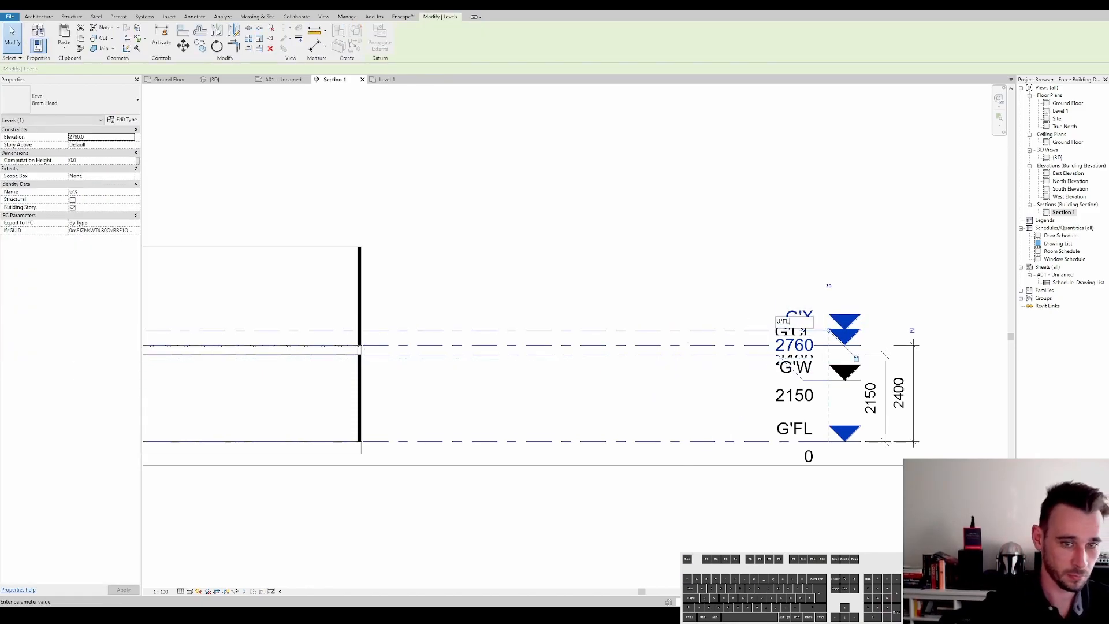
{"action": "type", "text": "U'FL"}
{"action": "key", "text": "Return"}
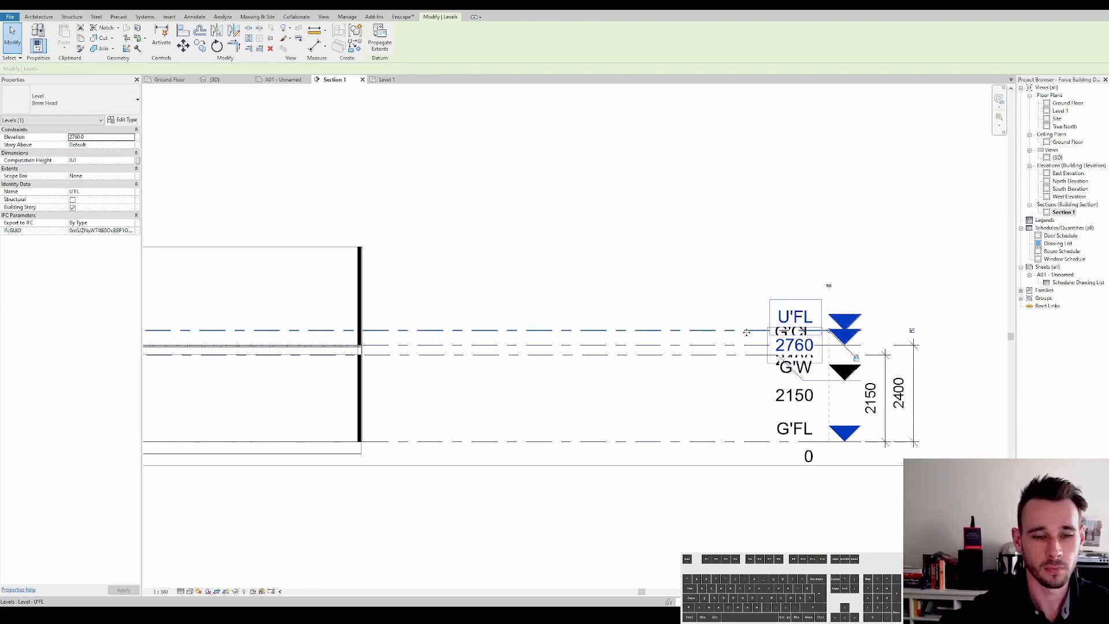
{"action": "key", "text": "ctrl+z"}
{"action": "key", "text": "ctrl+z"}
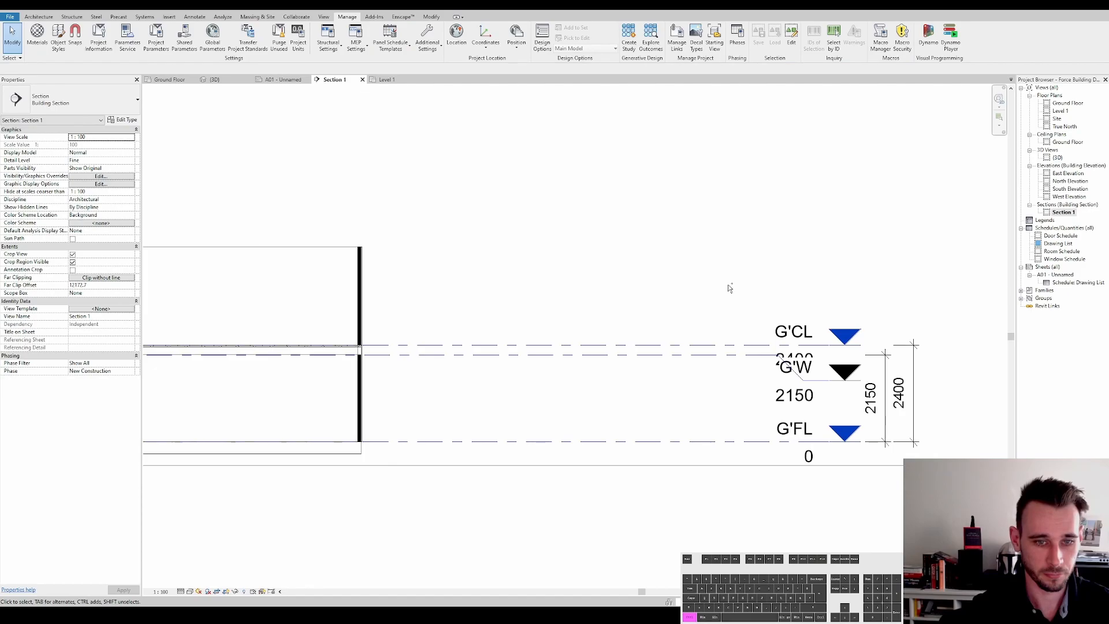
Step: Check the base constraint of the upper walls and rename their base level, G'CL, to U'FL
{"action": "scroll", "coordinate": [727, 286], "scroll_direction": "down", "scroll_amount": 2}
{"action": "middle_click_drag", "start_coordinate": [376, 301], "coordinate": [551, 297]}
{"action": "left_click_drag", "start_coordinate": [547, 278], "coordinate": [271, 306]}
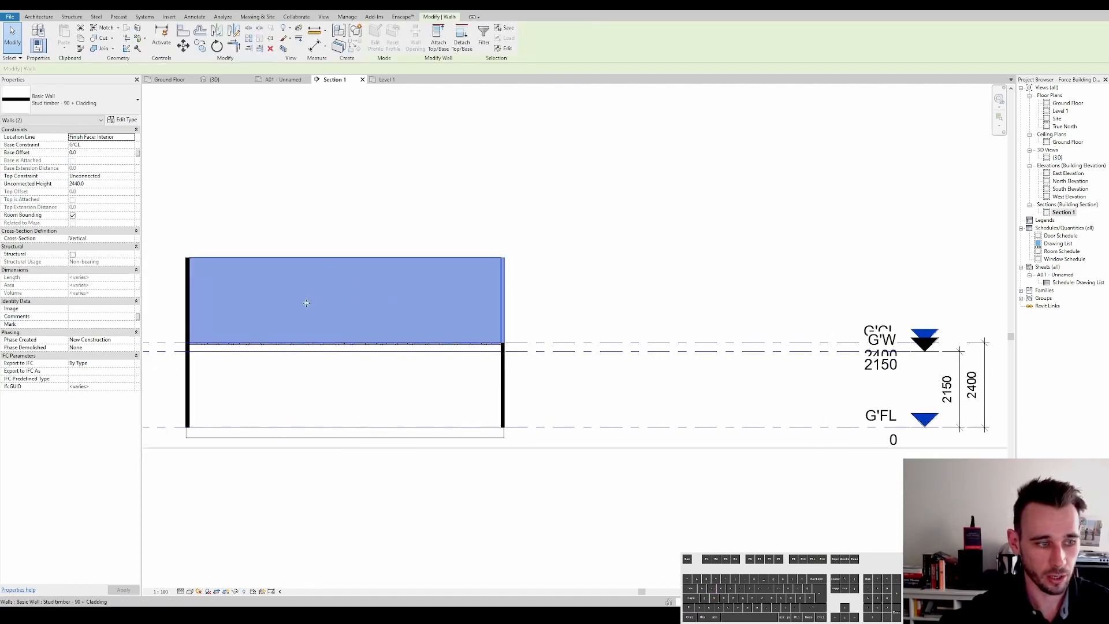
{"action": "left_click", "coordinate": [809, 343]}
{"action": "left_click", "coordinate": [870, 334]}
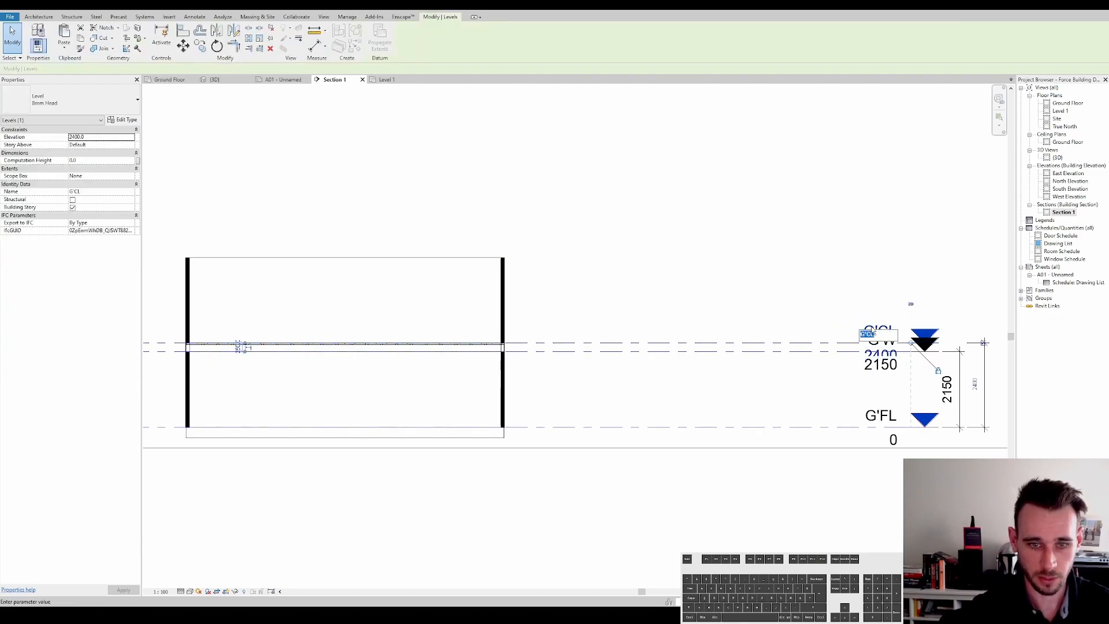
{"action": "type", "text": "U'FL"}
{"action": "key", "text": "Return"}
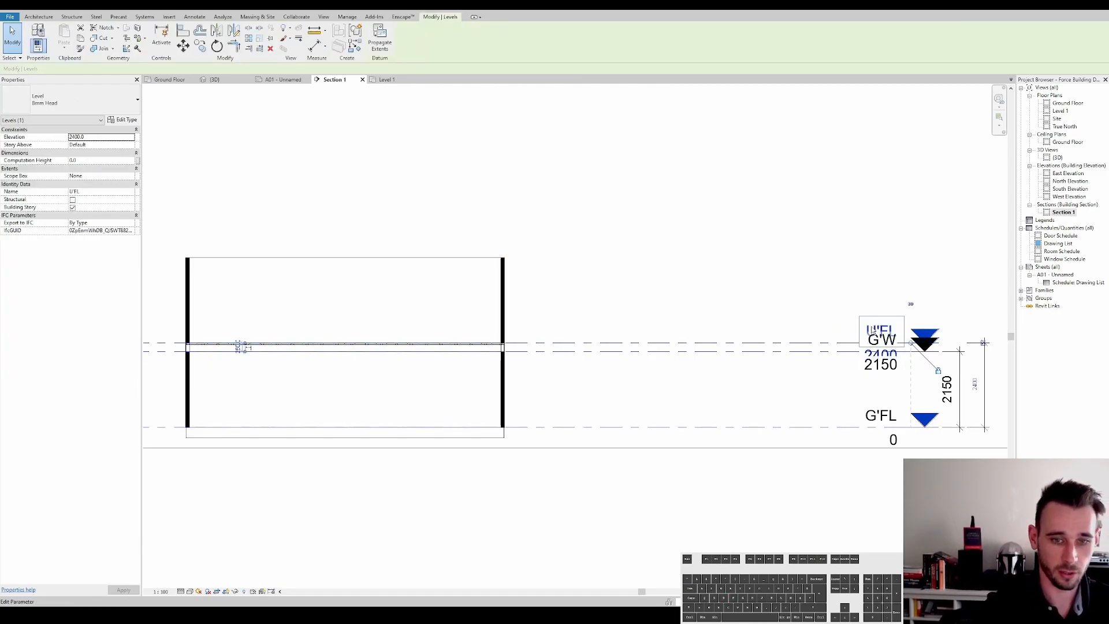
Step: Move the U'FL level vertically up to an elevation of 2760
{"action": "key", "text": "m"}
{"action": "key", "text": "v"}
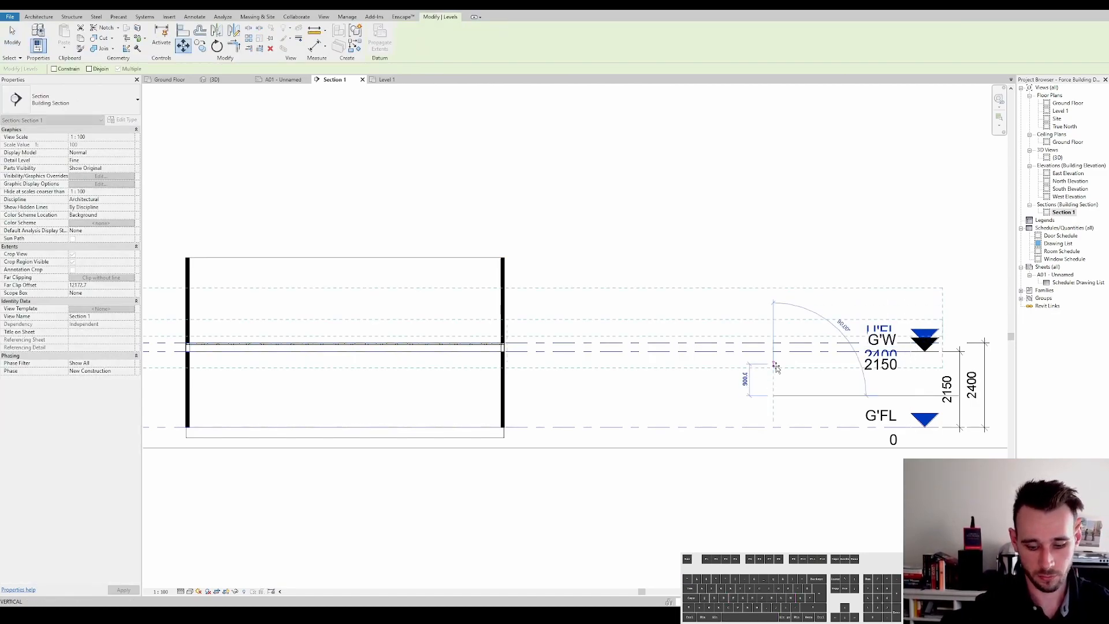
{"action": "left_click", "coordinate": [775, 365]}
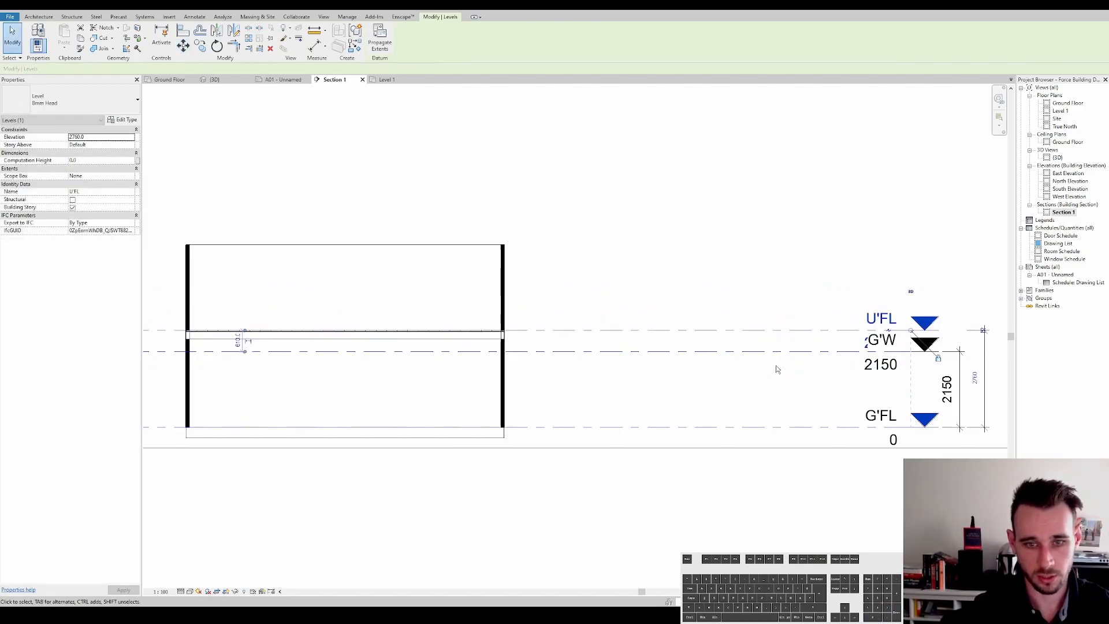
Step: Copy the U'FL level vertically down to an elevation of 2400
{"action": "key", "text": "c"}
{"action": "left_click", "coordinate": [774, 333]}
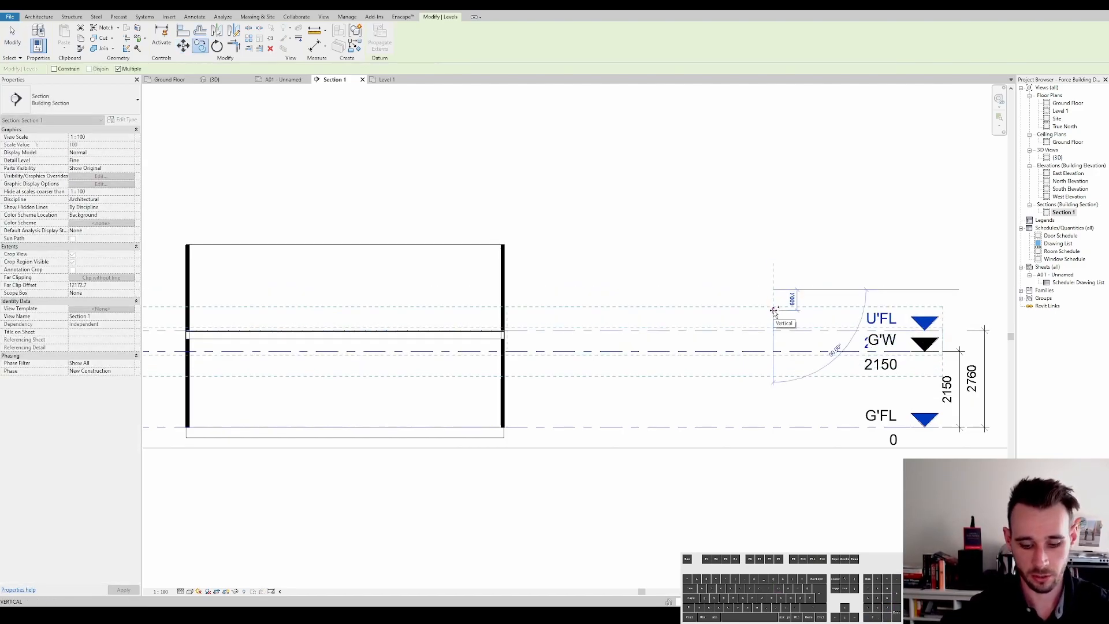
{"action": "key", "text": "Return"}
{"action": "key", "text": "Escape"}
{"action": "key", "text": "Escape"}
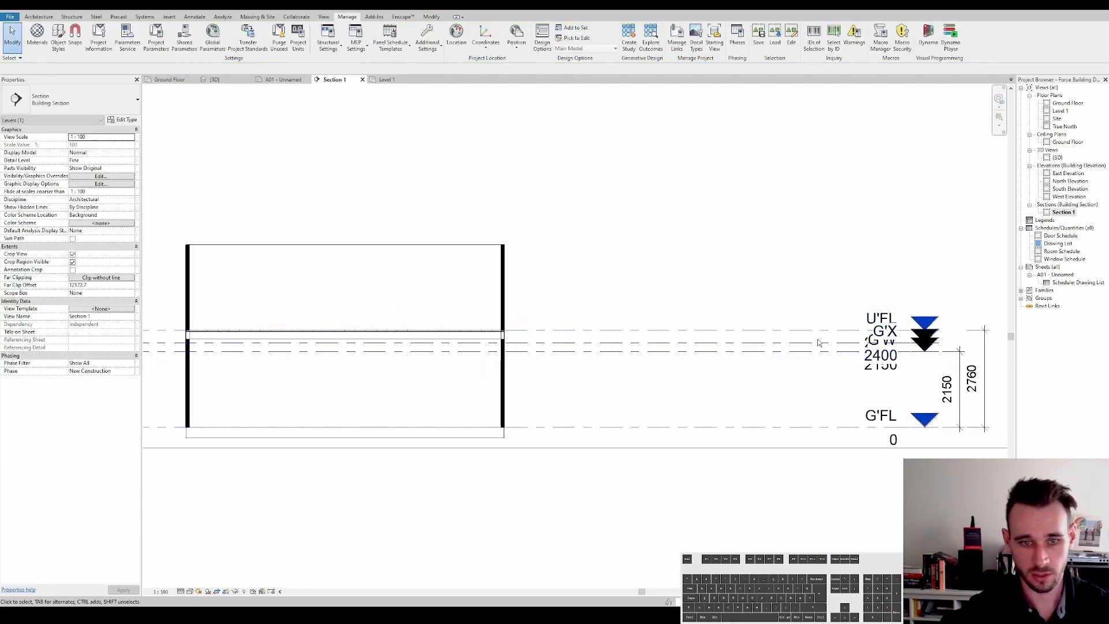
Step: Rename the copied level at elevation 2400 to G'CL
{"action": "left_click", "coordinate": [236, 342]}
{"action": "left_click", "coordinate": [866, 333]}
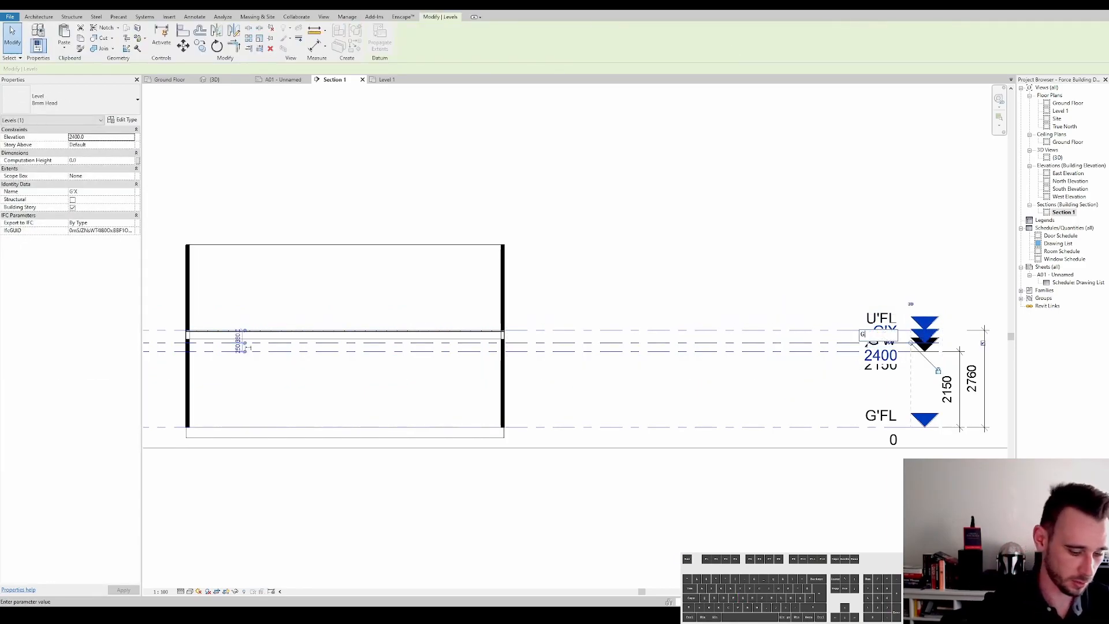
{"action": "key", "text": "Return"}
{"action": "key", "text": "Escape"}
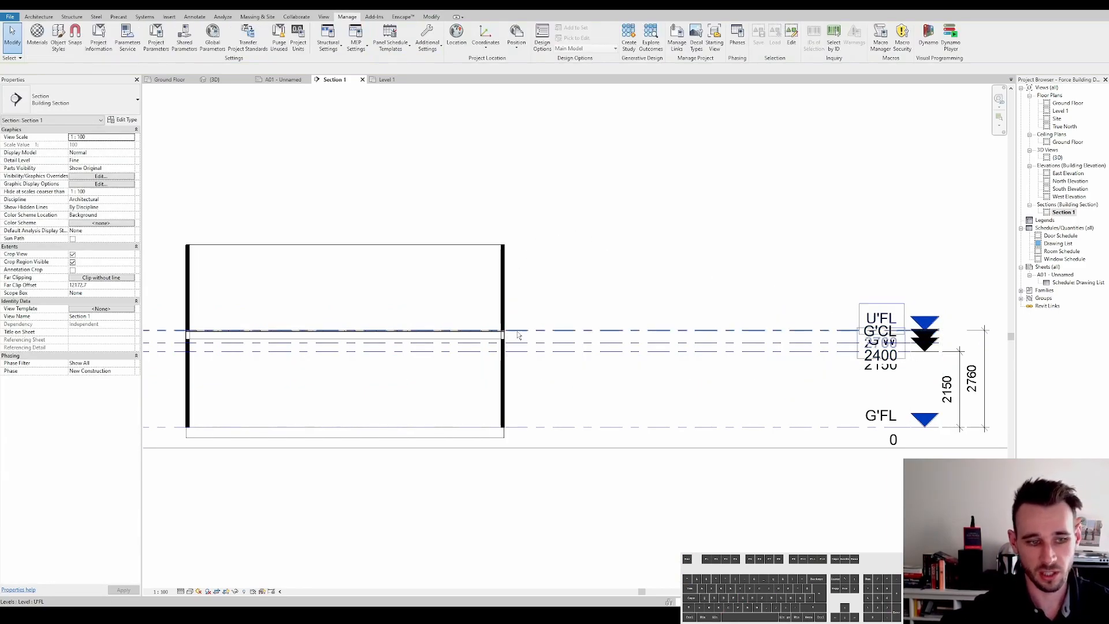
Step: Inspect the closely stacked U'FL, G'CL and G'W level lines and heads beside the upper floor
{"action": "scroll", "coordinate": [499, 345], "scroll_direction": "up", "scroll_amount": 3}
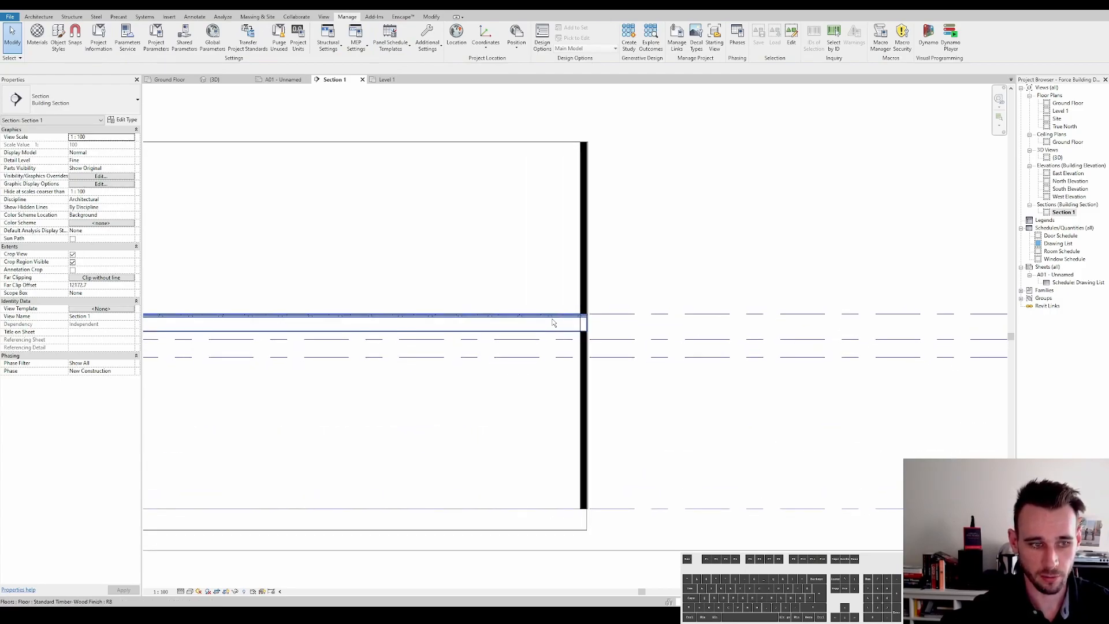
{"action": "middle_click_drag", "start_coordinate": [555, 339], "coordinate": [81, 310]}
{"action": "scroll", "coordinate": [614, 346], "scroll_direction": "down", "scroll_amount": 2}
{"action": "left_click", "coordinate": [553, 329]}
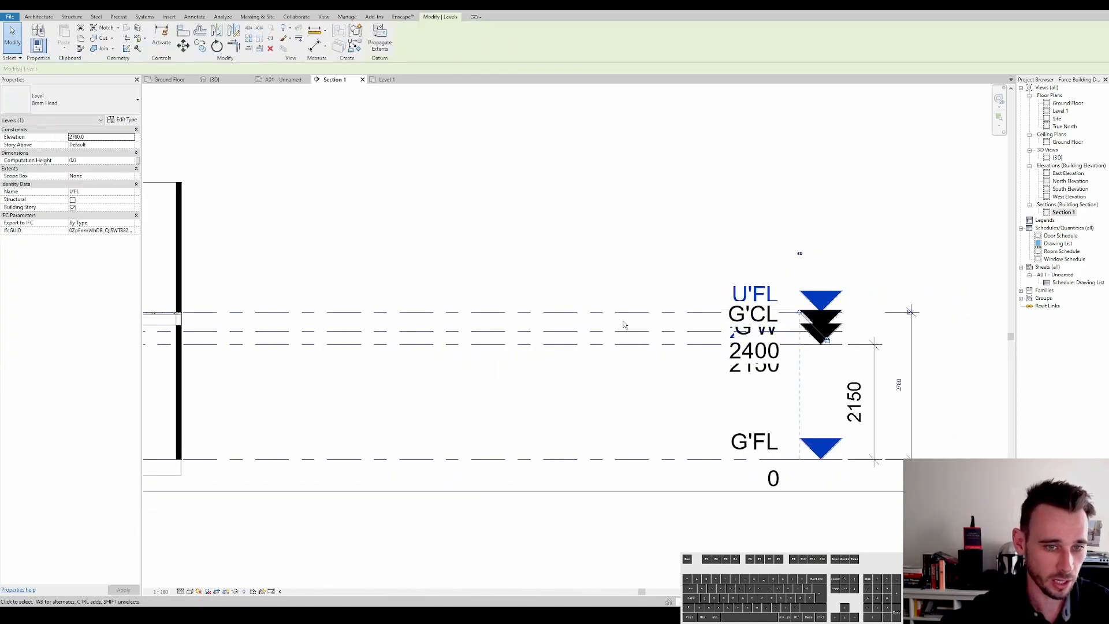
{"action": "scroll", "coordinate": [625, 324], "scroll_direction": "down", "scroll_amount": 1}
{"action": "middle_click_drag", "start_coordinate": [625, 325], "coordinate": [723, 310]}
{"action": "middle_click_drag", "start_coordinate": [386, 267], "coordinate": [504, 285]}
{"action": "left_click_drag", "start_coordinate": [549, 226], "coordinate": [363, 284]}
{"action": "left_click", "coordinate": [477, 328]}
{"action": "left_click", "coordinate": [745, 318]}
{"action": "middle_click_drag", "start_coordinate": [901, 326], "coordinate": [813, 326]}
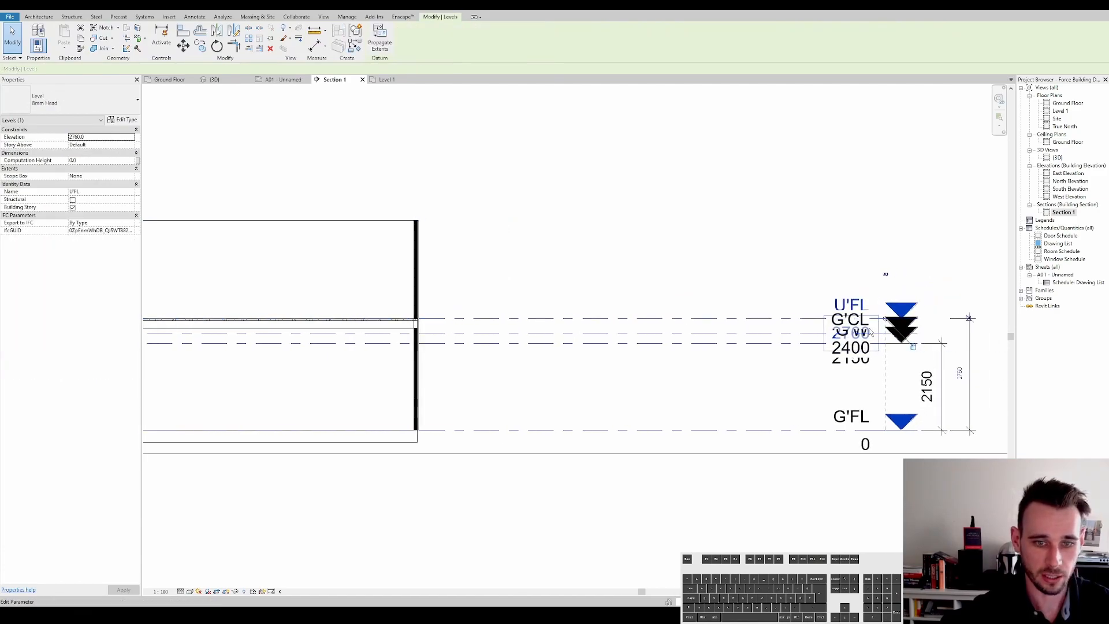
{"action": "key", "text": "Escape"}
{"action": "scroll", "coordinate": [918, 331], "scroll_direction": "down", "scroll_amount": 1}
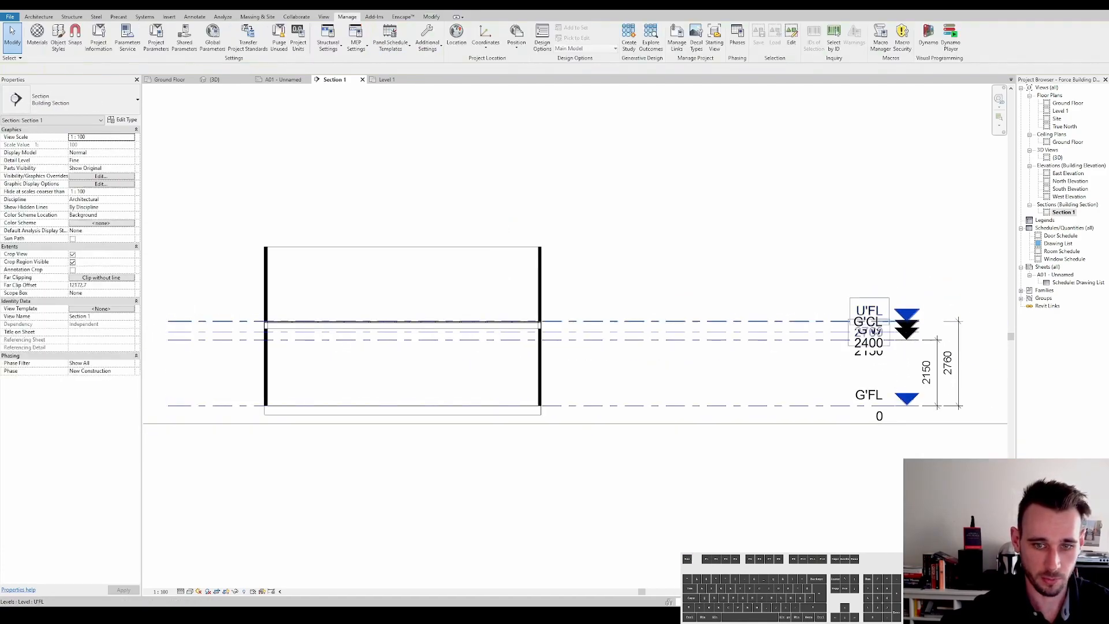
Step: Edit the witness lines of the overall G'FL to U'FL dimension so that it also references the G'CL level
{"action": "left_click", "coordinate": [951, 323]}
{"action": "left_click_drag", "start_coordinate": [828, 333], "coordinate": [829, 333]}
{"action": "left_click", "coordinate": [484, 38]}
{"action": "left_click", "coordinate": [774, 319]}
{"action": "left_click", "coordinate": [786, 285]}
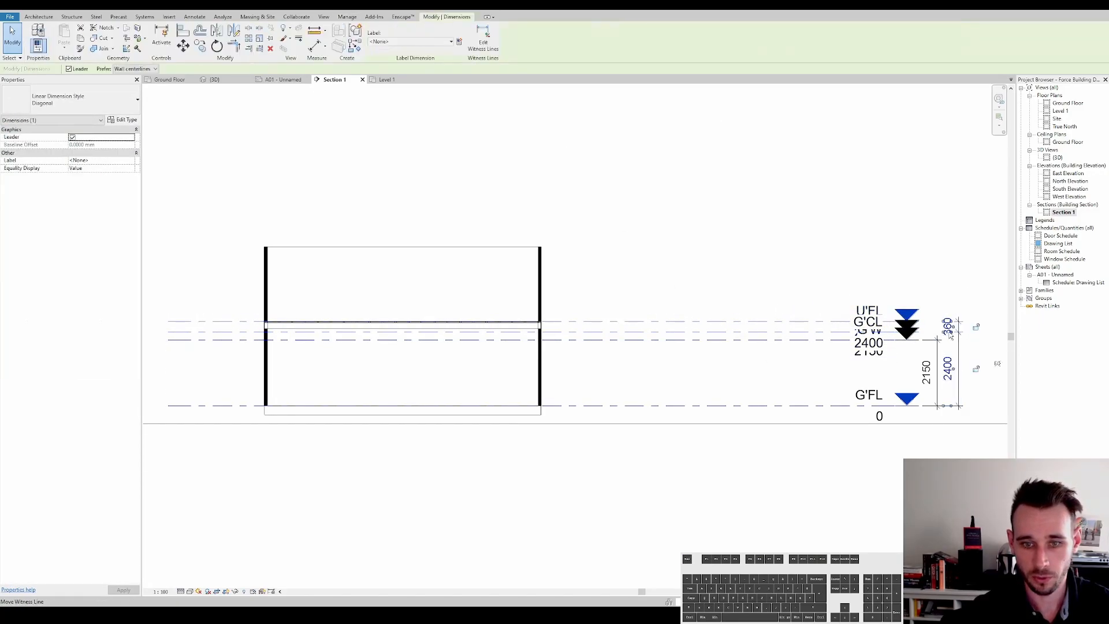
Step: Lock the dimension segment between the G'CL and U'FL levels
{"action": "scroll", "coordinate": [950, 335], "scroll_direction": "up", "scroll_amount": 2}
{"action": "middle_click_drag", "start_coordinate": [949, 335], "coordinate": [828, 335]}
{"action": "key", "text": "Escape"}
{"action": "left_click", "coordinate": [810, 368]}
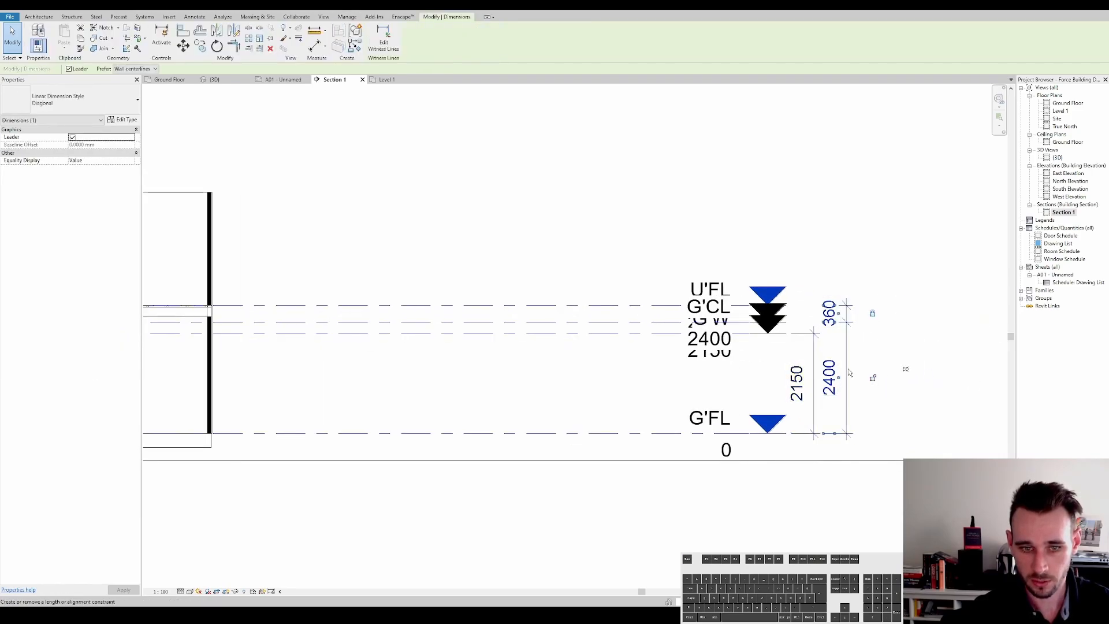
{"action": "scroll", "coordinate": [867, 379], "scroll_direction": "down", "scroll_amount": 2}
{"action": "key", "text": "Escape"}
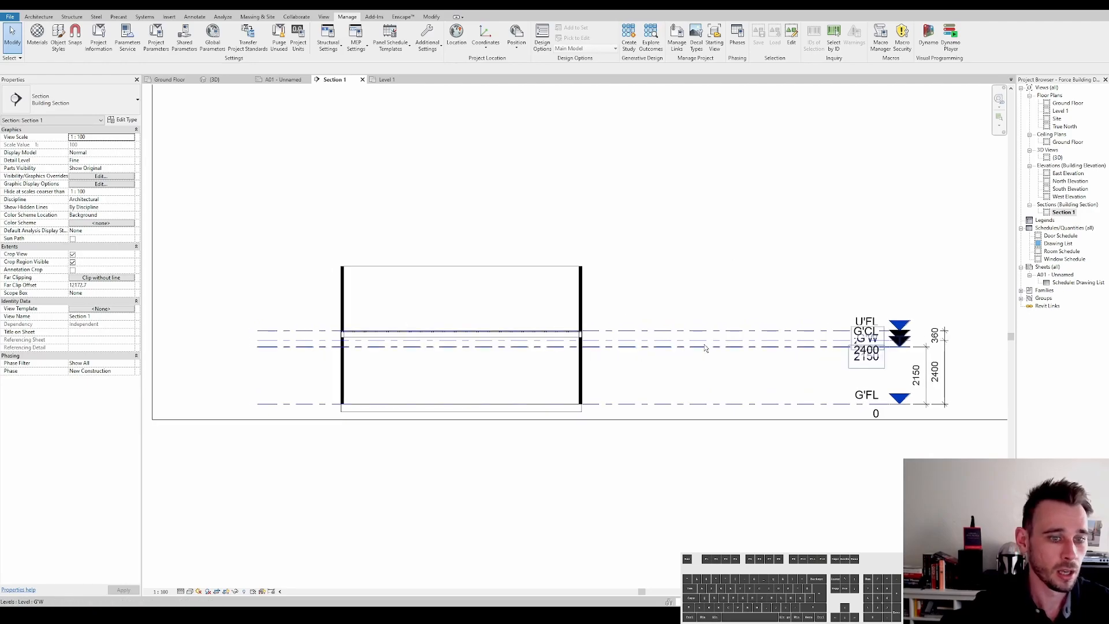
{"action": "scroll", "coordinate": [673, 348], "scroll_direction": "up", "scroll_amount": 2}
{"action": "left_click", "coordinate": [713, 345]}
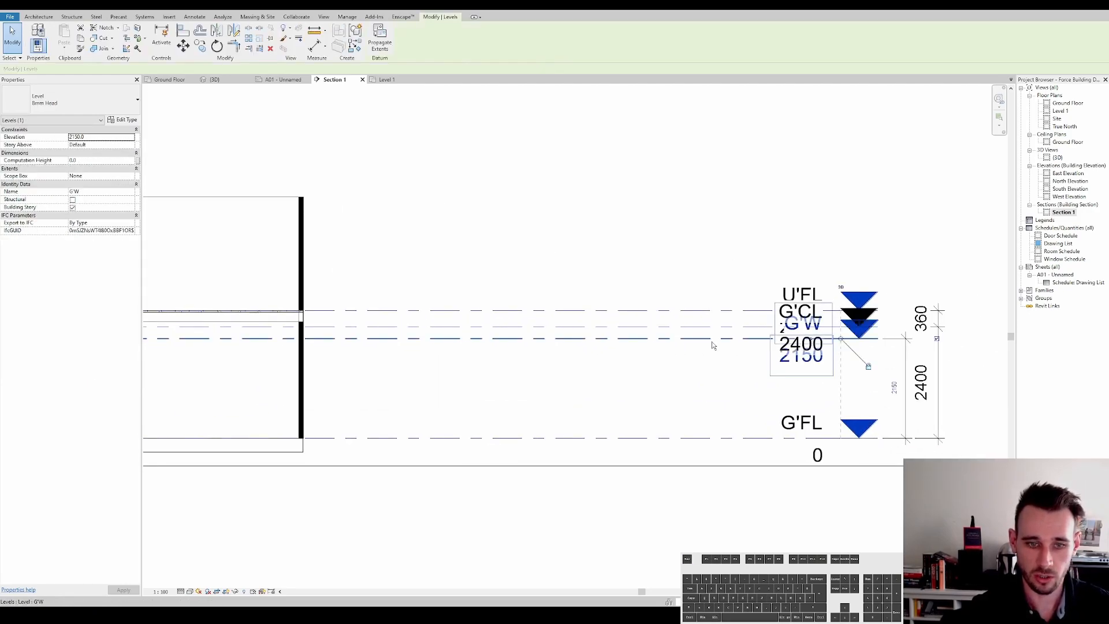
{"action": "key", "text": "Escape"}
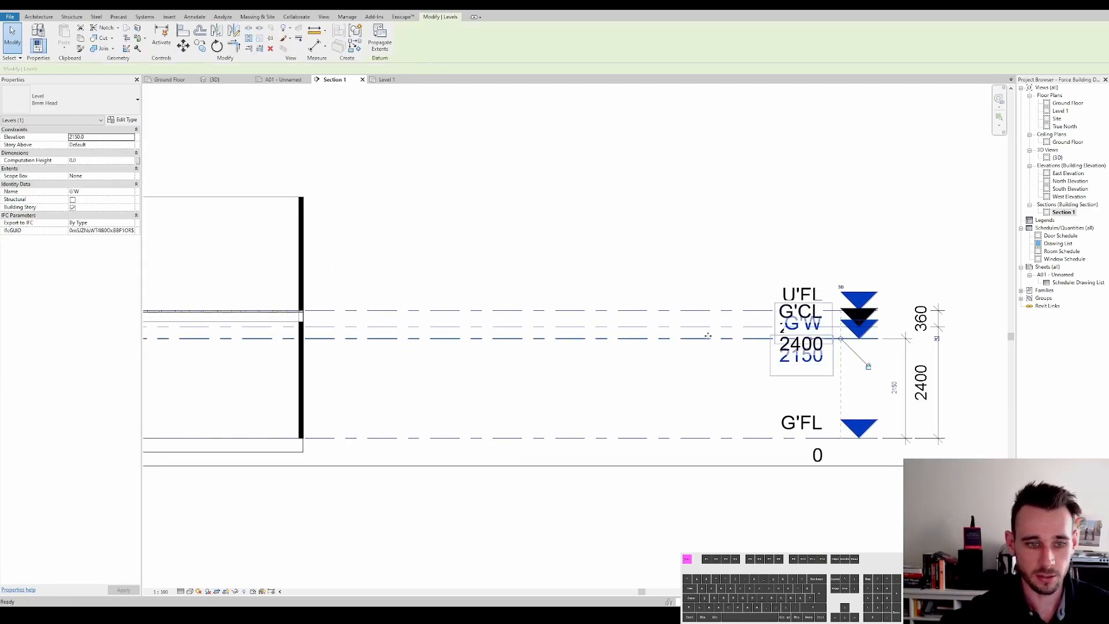
{"action": "key", "text": "Escape"}
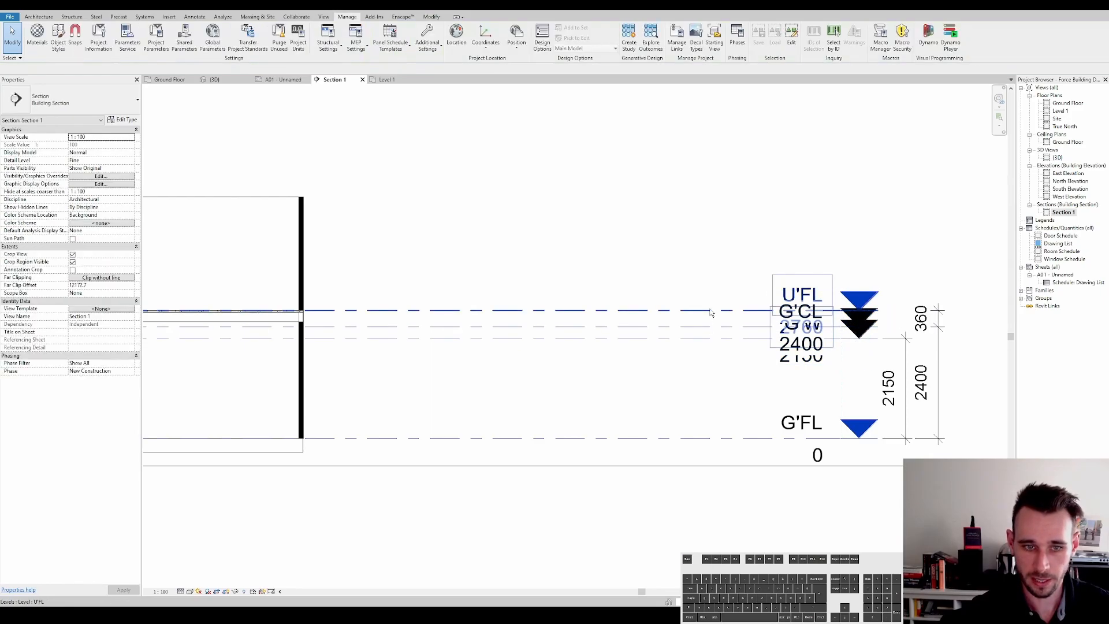
Step: Copy the U'FL level 2150 mm vertically upward for the upper window head height
{"action": "middle_click_drag", "start_coordinate": [711, 311], "coordinate": [750, 327]}
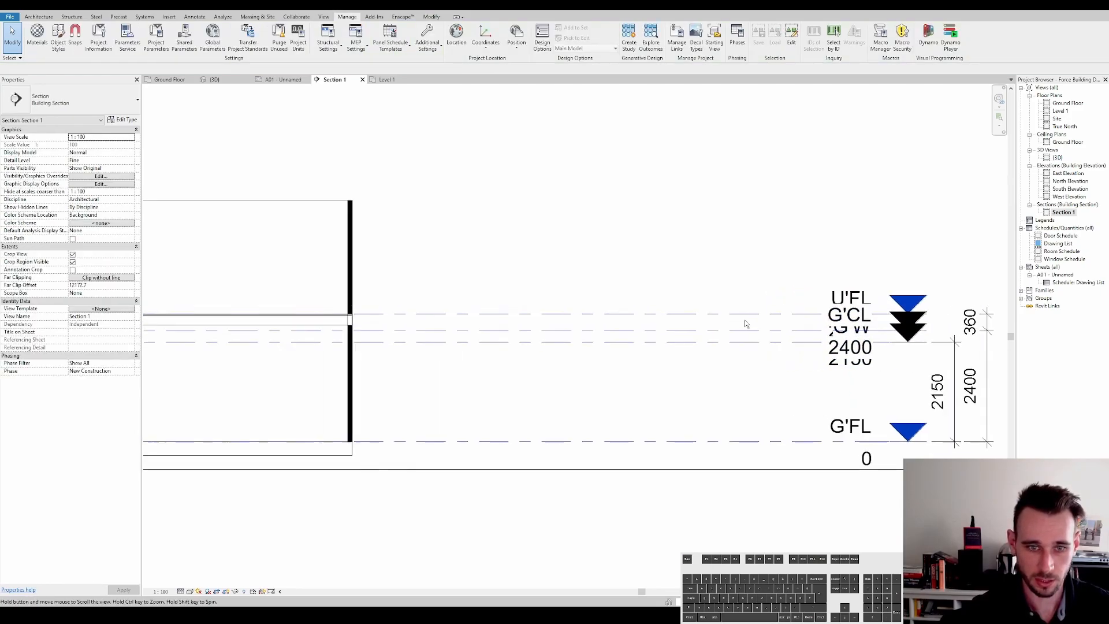
{"action": "scroll", "coordinate": [751, 326], "scroll_direction": "down", "scroll_amount": 3}
{"action": "left_click", "coordinate": [722, 321]}
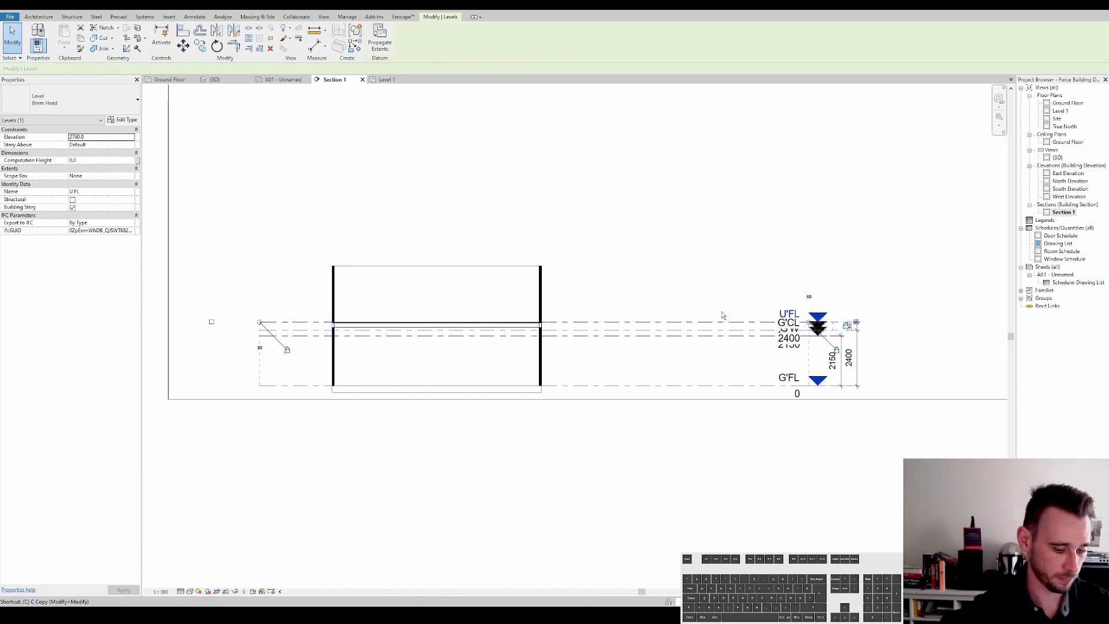
{"action": "key", "text": "c"}
{"action": "left_click", "coordinate": [721, 321]}
{"action": "type", "text": "2150"}
{"action": "key", "text": "Return"}
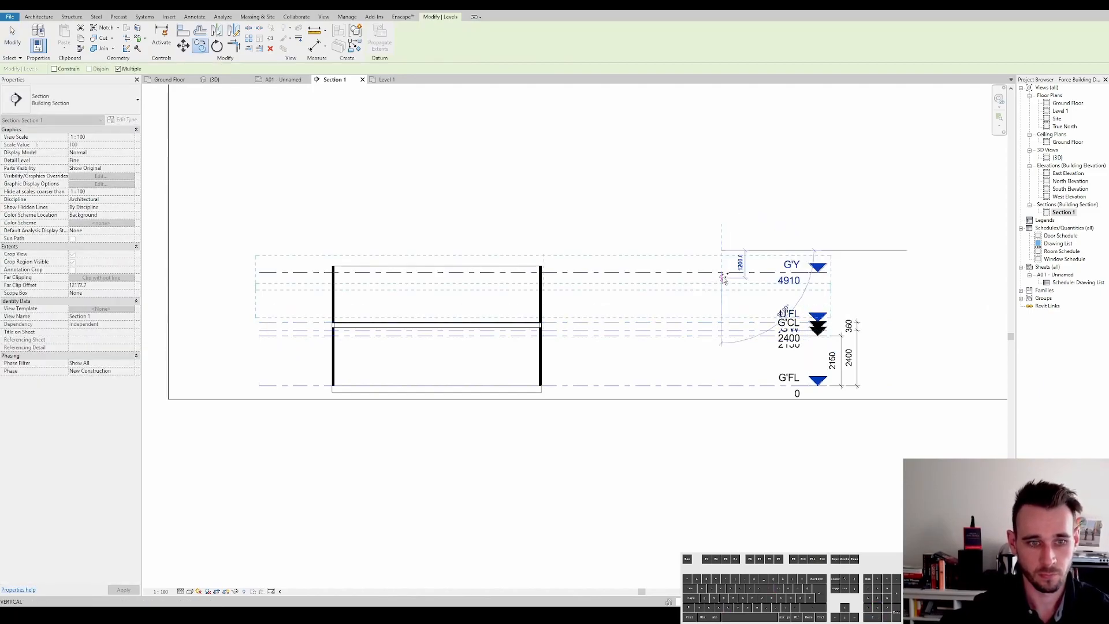
{"action": "key", "text": "Escape"}
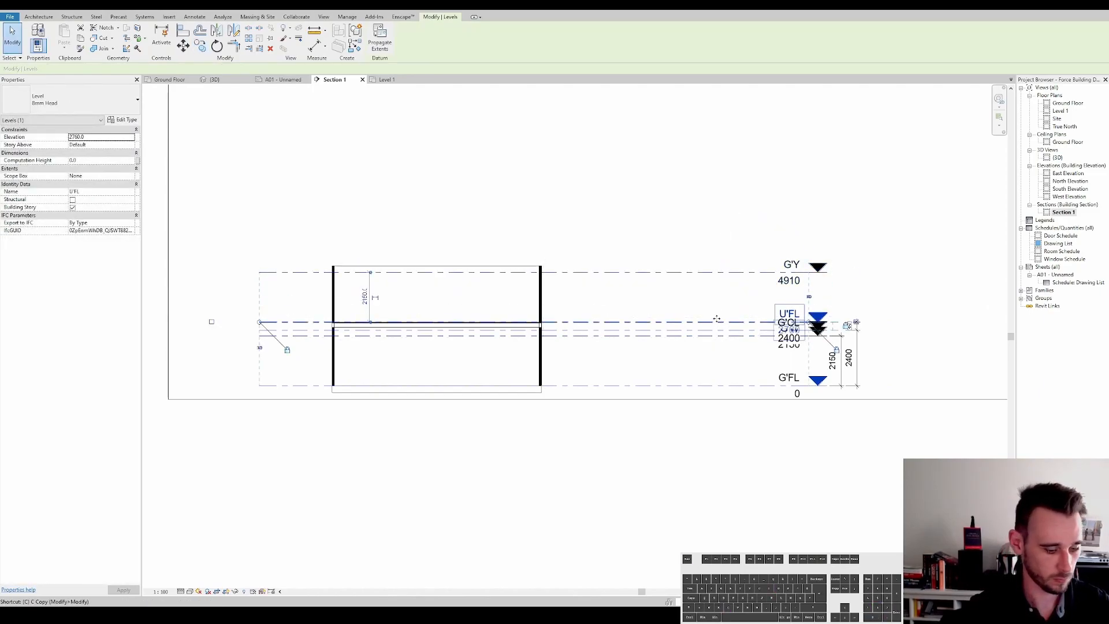
Step: Copy the U'FL level 2400 mm vertically upward for the upper ceiling height
{"action": "key", "text": "c"}
{"action": "left_click", "coordinate": [718, 321]}
{"action": "type", "text": "2400"}
{"action": "key", "text": "Return"}
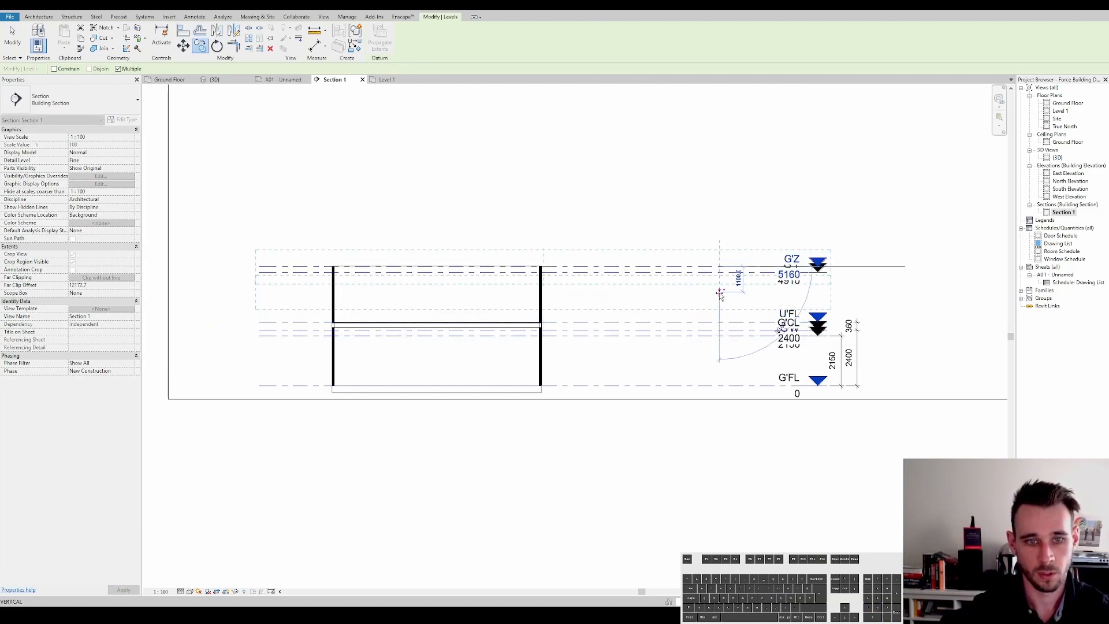
{"action": "key", "text": "Escape"}
{"action": "key", "text": "Escape"}
Step: Add an elbow to the head of the 4910 level to separate it from the 5160 level head
{"action": "left_click", "coordinate": [790, 273]}
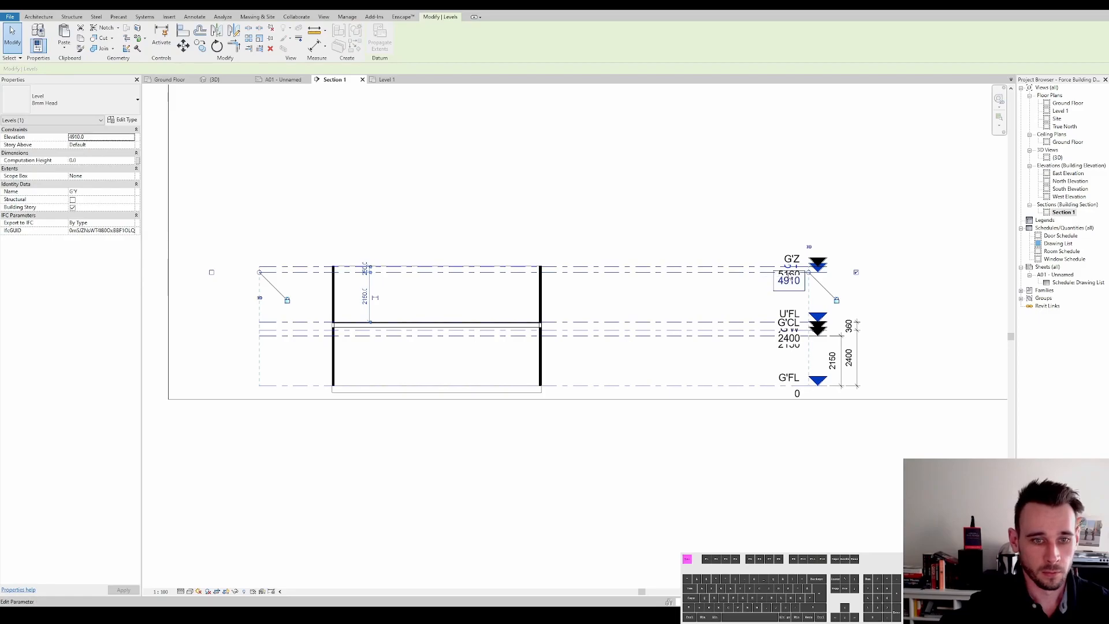
{"action": "left_click", "coordinate": [790, 265]}
{"action": "left_click", "coordinate": [772, 256]}
Step: Rename the 5160 level to U'CL and the 4910 level to U'W
{"action": "left_click", "coordinate": [759, 266]}
{"action": "left_click", "coordinate": [789, 257]}
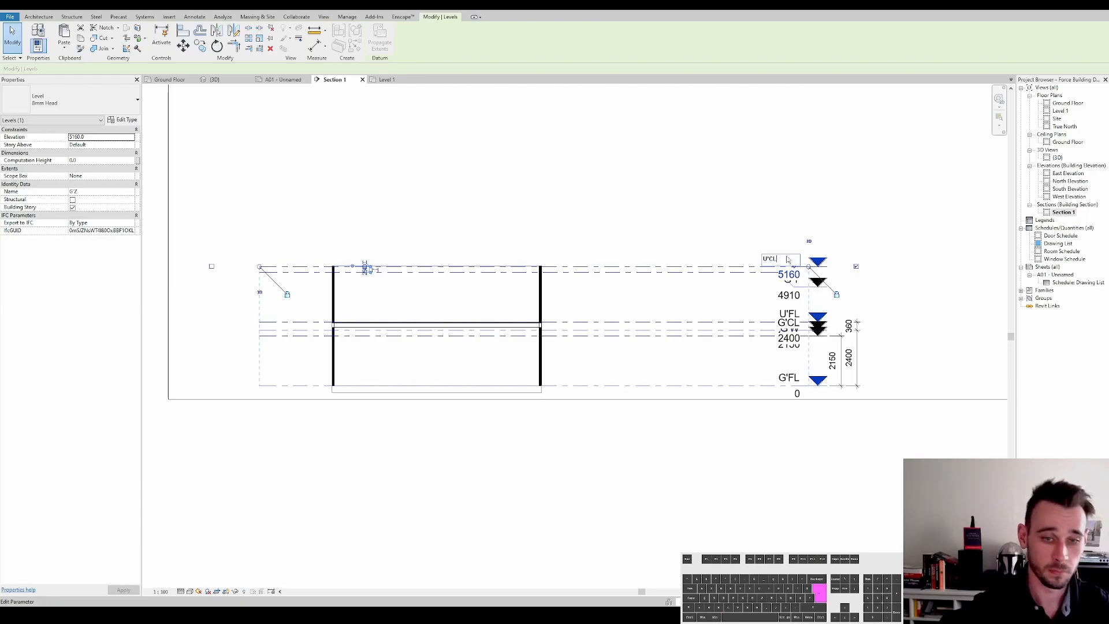
{"action": "key", "text": "Return"}
{"action": "left_click", "coordinate": [791, 280]}
{"action": "left_click", "coordinate": [791, 279]}
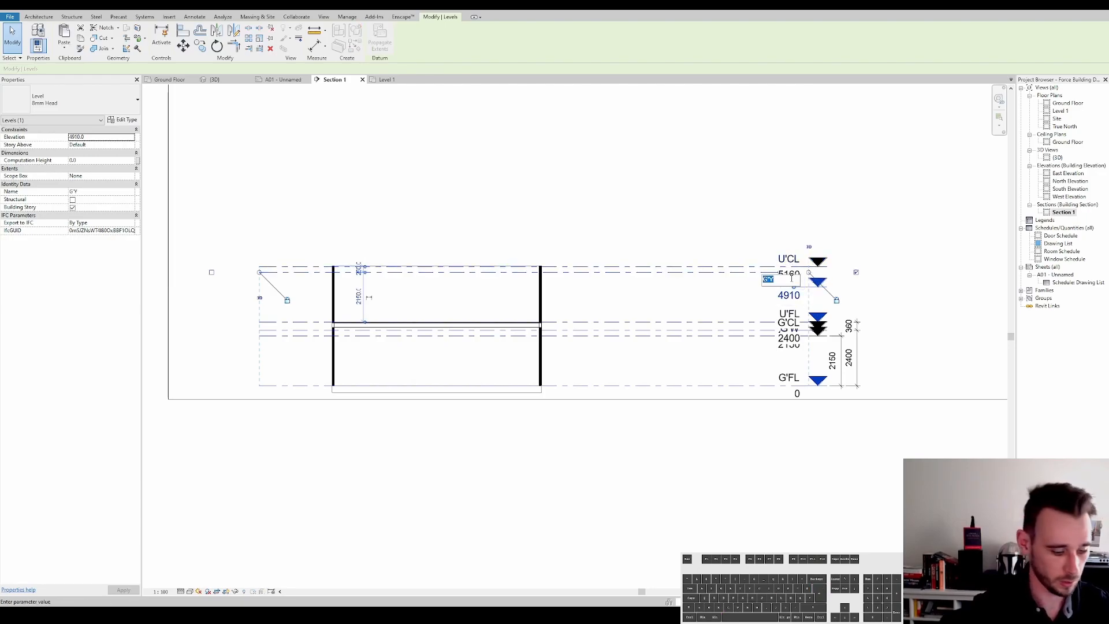
{"action": "type", "text": "U'W"}
{"action": "key", "text": "Return"}
{"action": "left_click", "coordinate": [702, 218]}
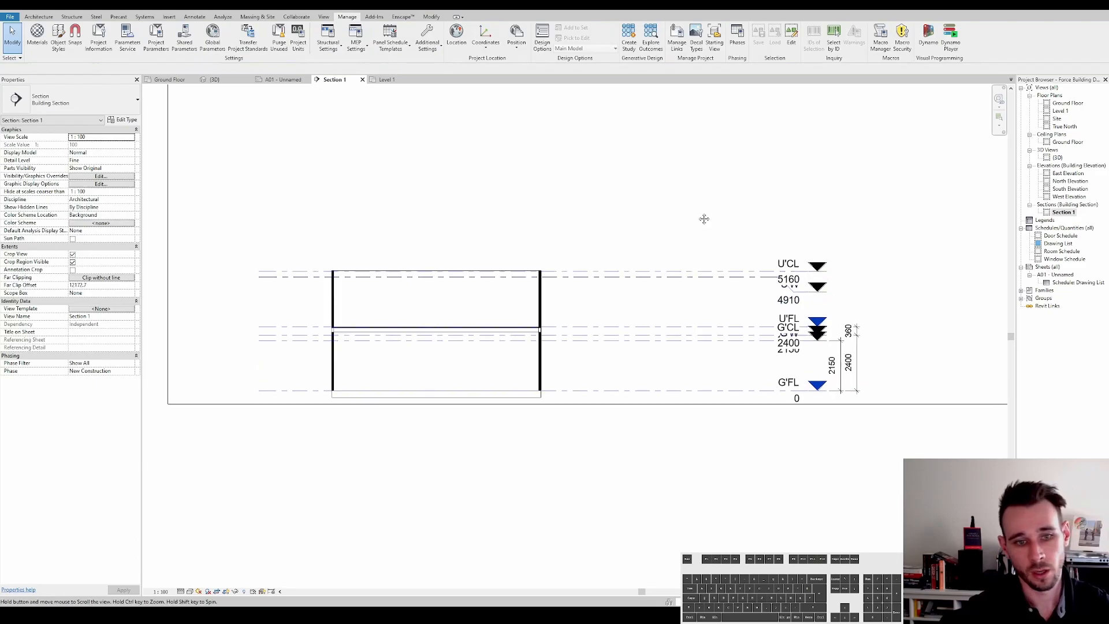
Step: Review the full set of levels and the wall-to-floor junction at the upper storey in Section 1
{"action": "scroll", "coordinate": [670, 223], "scroll_direction": "down", "scroll_amount": 2}
{"action": "scroll", "coordinate": [696, 247], "scroll_direction": "up", "scroll_amount": 2}
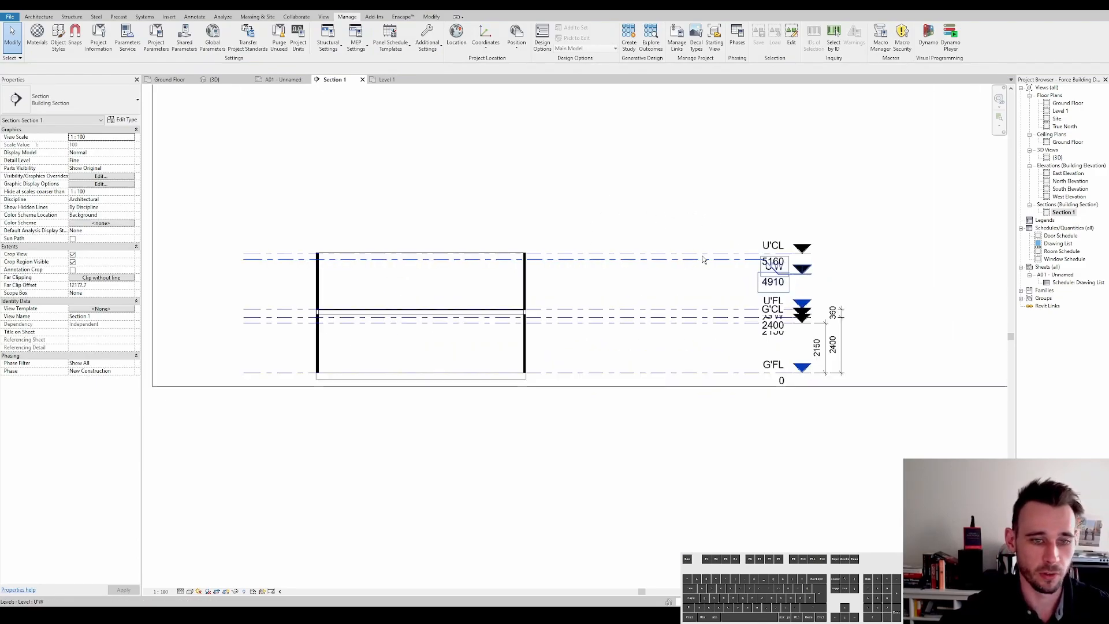
{"action": "scroll", "coordinate": [671, 273], "scroll_direction": "down", "scroll_amount": 1}
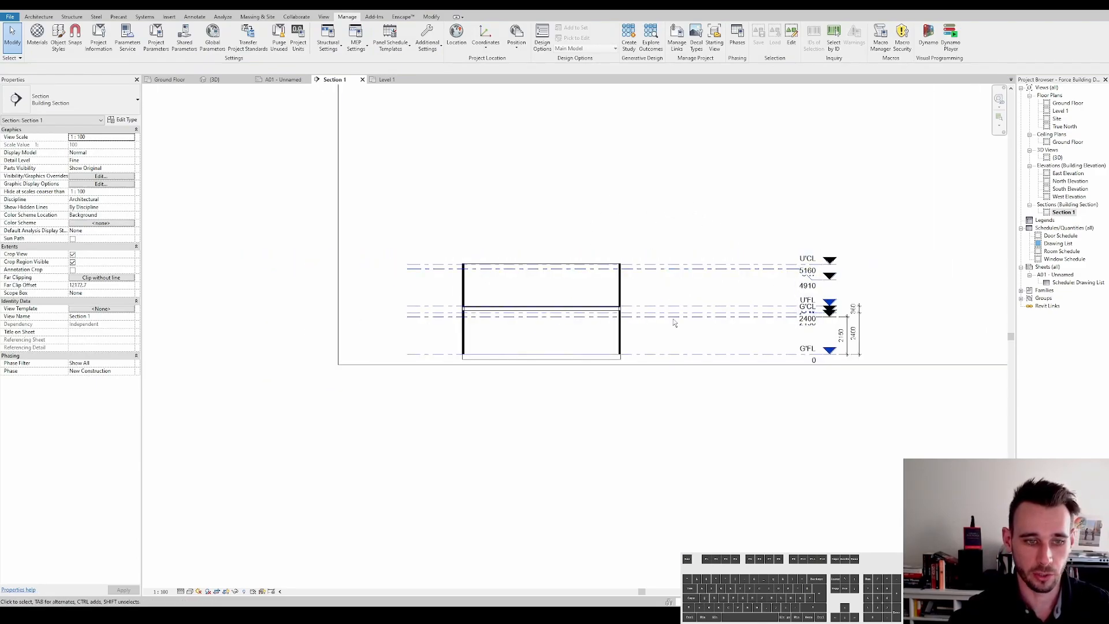
{"action": "middle_click_drag", "start_coordinate": [723, 266], "coordinate": [641, 262]}
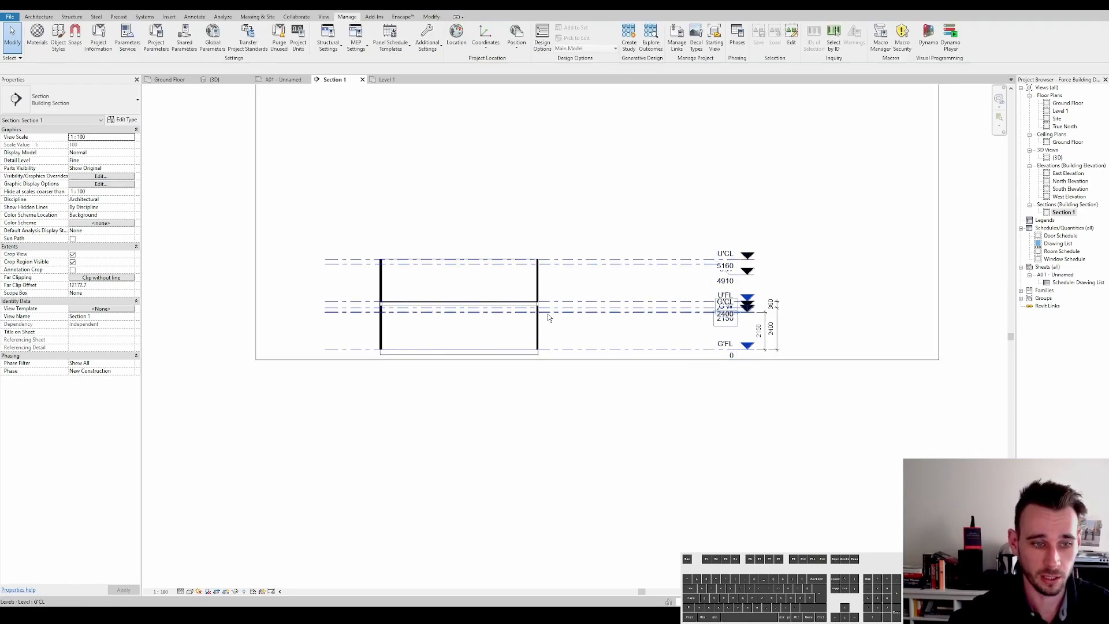
{"action": "middle_click_drag", "start_coordinate": [923, 192], "coordinate": [928, 244]}
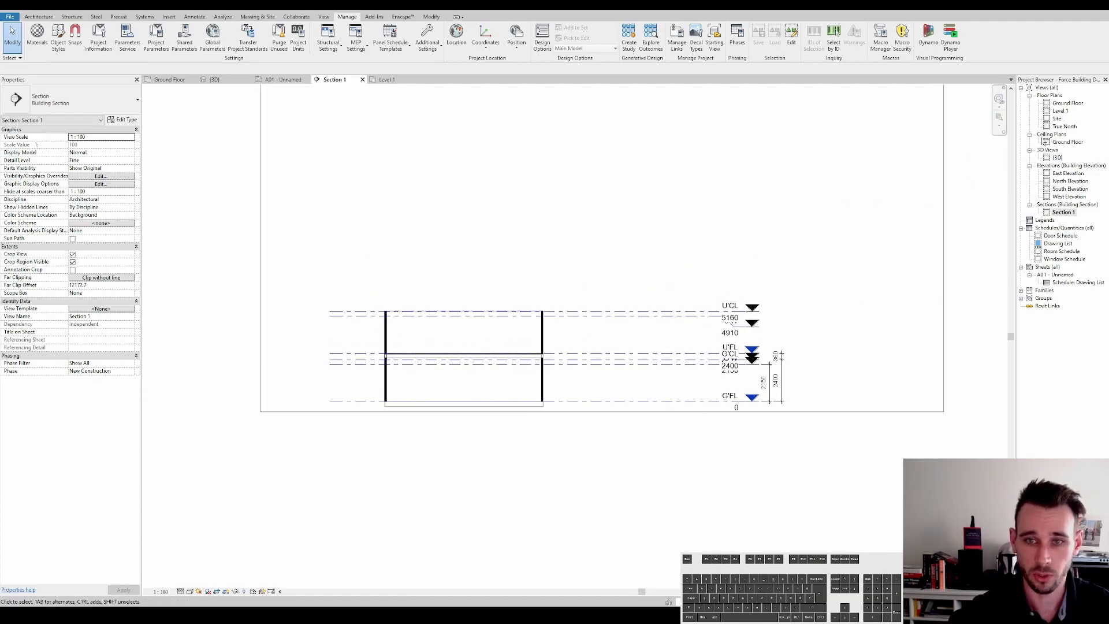
{"action": "double_click", "coordinate": [1071, 124]}
{"action": "double_click", "coordinate": [1064, 213]}
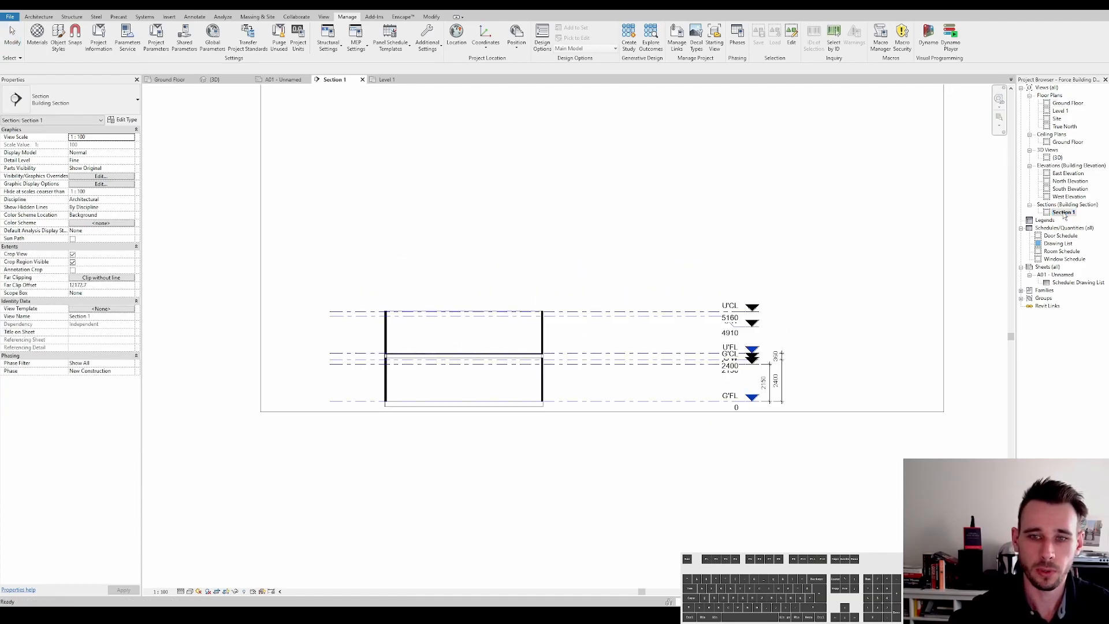
{"action": "scroll", "coordinate": [564, 359], "scroll_direction": "up", "scroll_amount": 6}
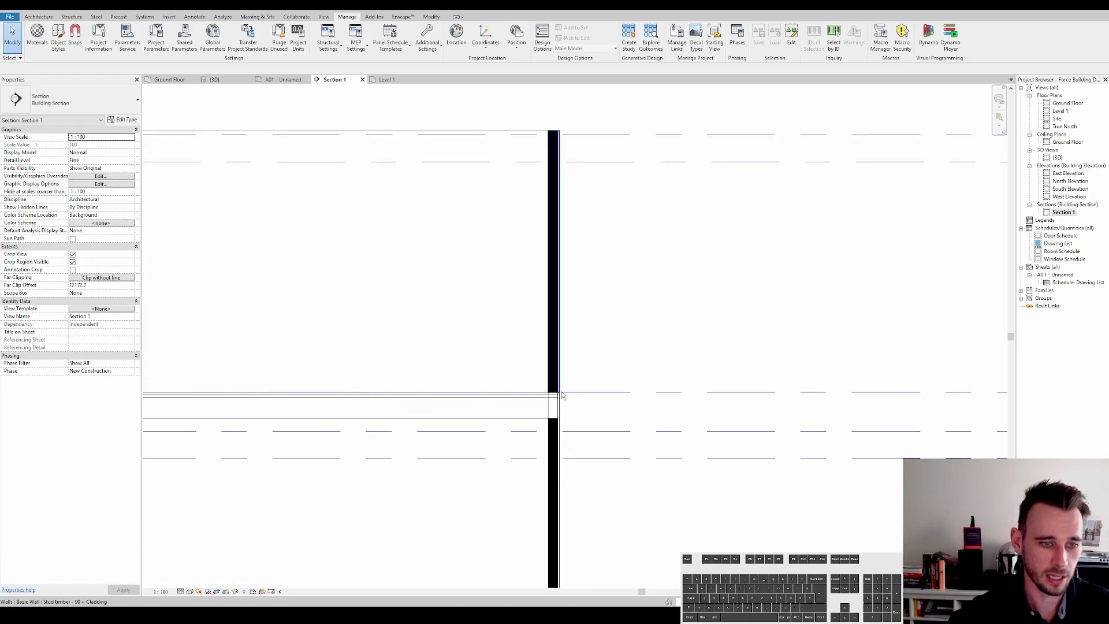
{"action": "scroll", "coordinate": [560, 392], "scroll_direction": "up", "scroll_amount": 2}
{"action": "key", "text": "z"}
{"action": "key", "text": "f"}
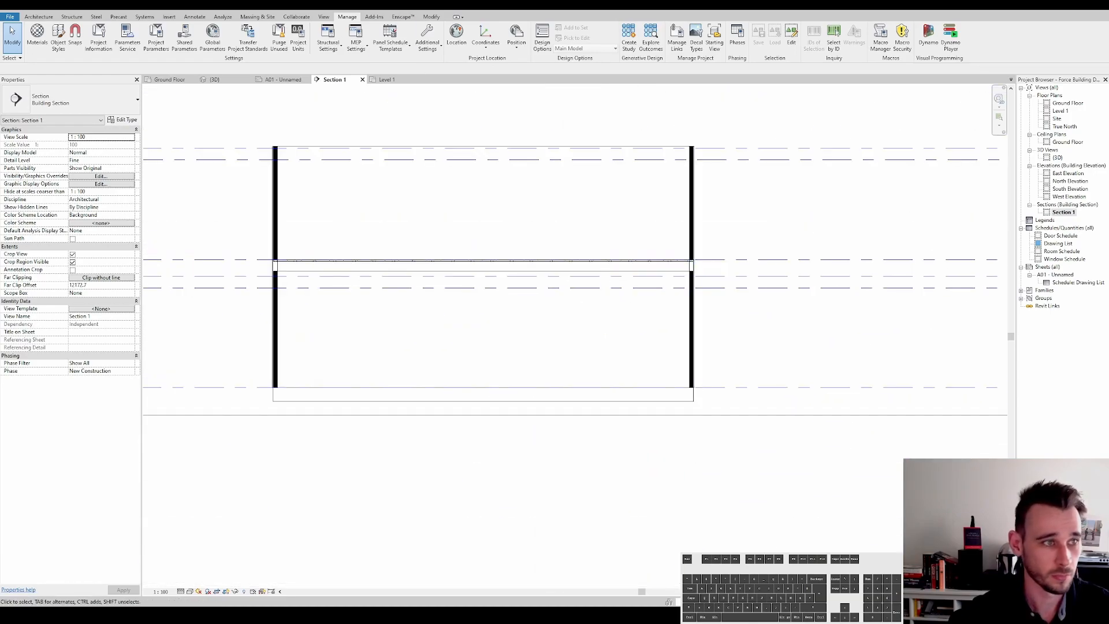
Step: In the 3D view, select the whole chain of ground-floor walls and attach their tops to the upper floor
{"action": "left_click", "coordinate": [187, 11]}
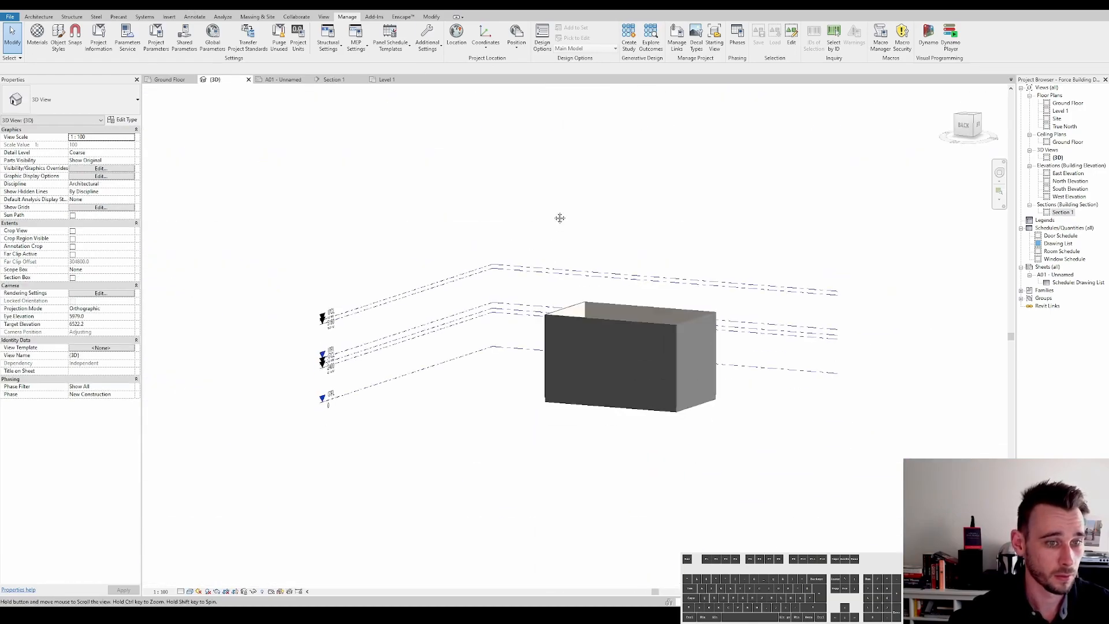
{"action": "key", "text": "Tab"}
{"action": "left_click", "coordinate": [578, 352]}
{"action": "left_click", "coordinate": [439, 45]}
{"action": "scroll", "coordinate": [721, 314], "scroll_direction": "up", "scroll_amount": 3}
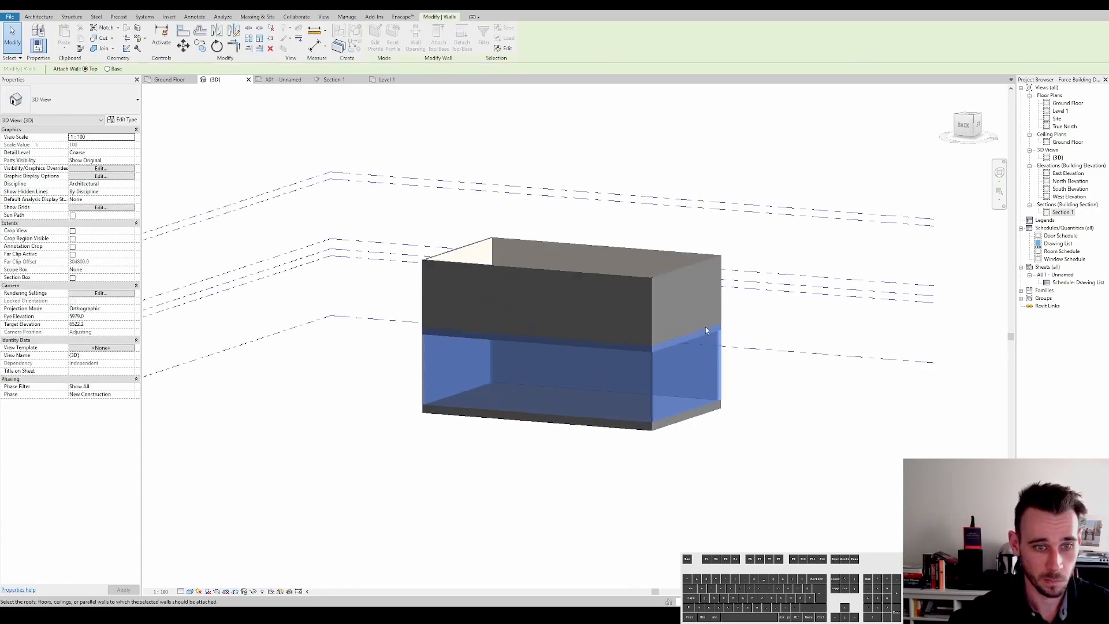
{"action": "left_click", "coordinate": [702, 336]}
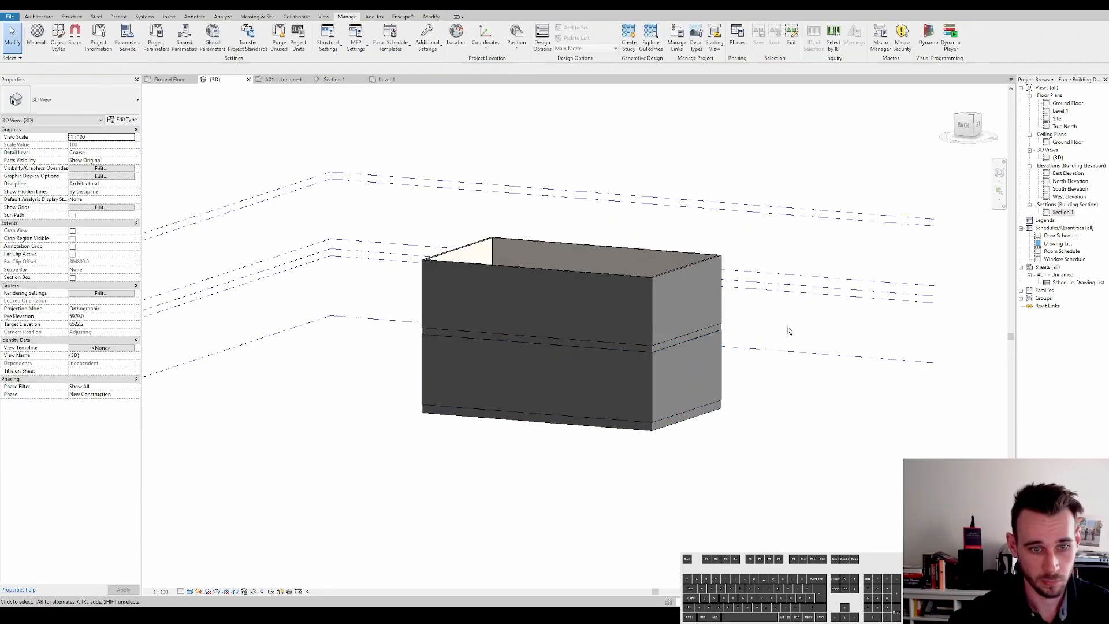
Step: Examine the junction between the upper-storey wall, the floor edge and the wall below, then the selected upper wall's top edge
{"action": "scroll", "coordinate": [732, 324], "scroll_direction": "up", "scroll_amount": 2}
{"action": "scroll", "coordinate": [722, 312], "scroll_direction": "up", "scroll_amount": 3}
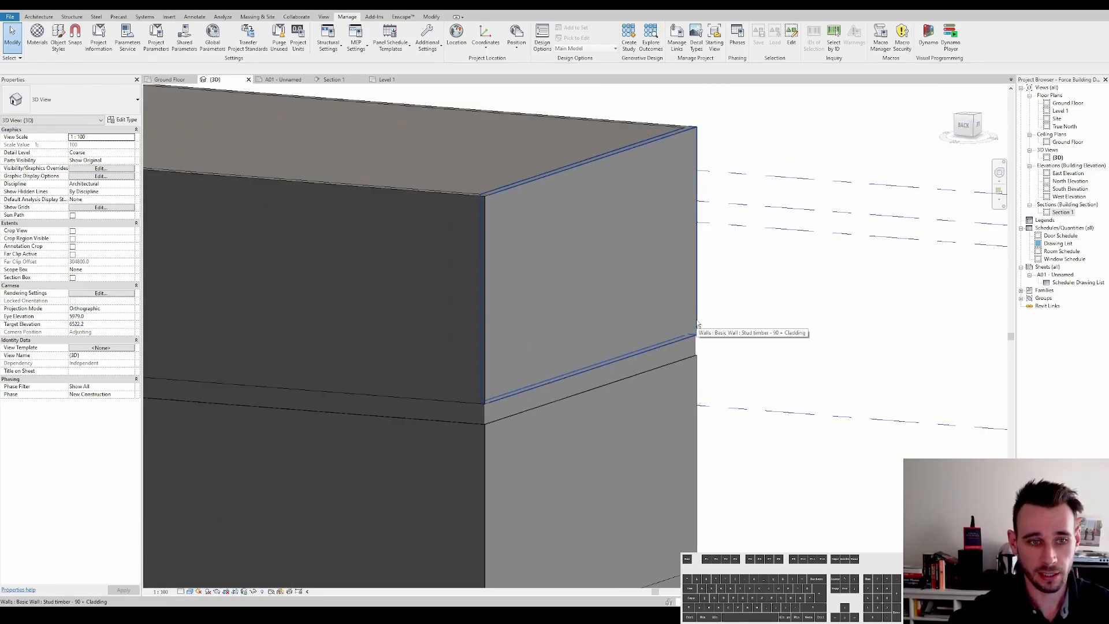
{"action": "scroll", "coordinate": [699, 341], "scroll_direction": "up", "scroll_amount": 5}
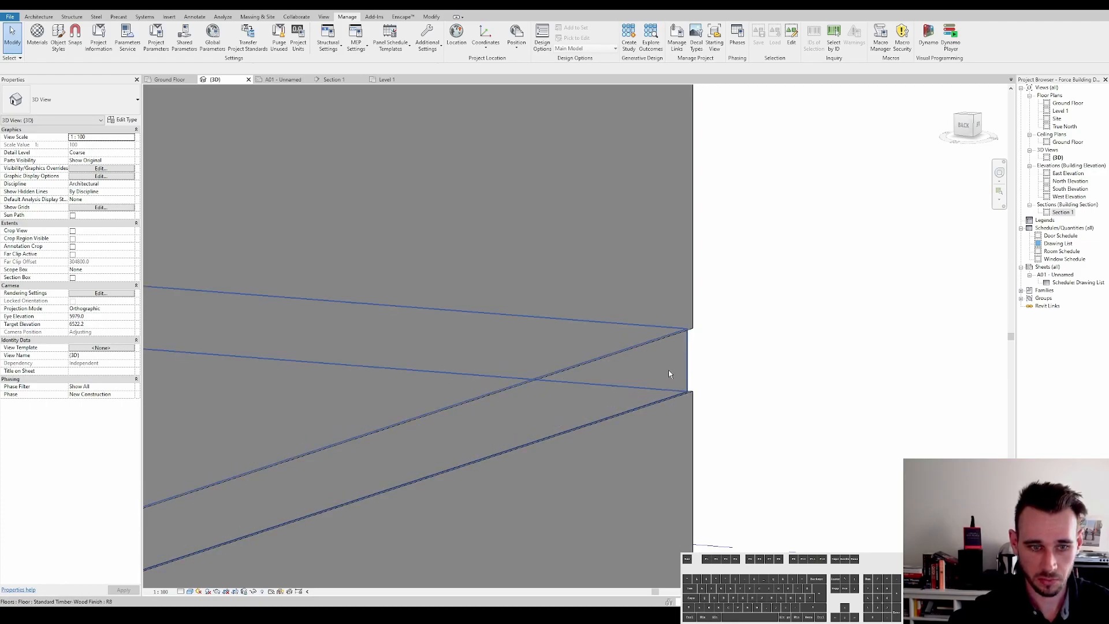
{"action": "scroll", "coordinate": [673, 364], "scroll_direction": "down", "scroll_amount": 3}
{"action": "left_click", "coordinate": [674, 320]}
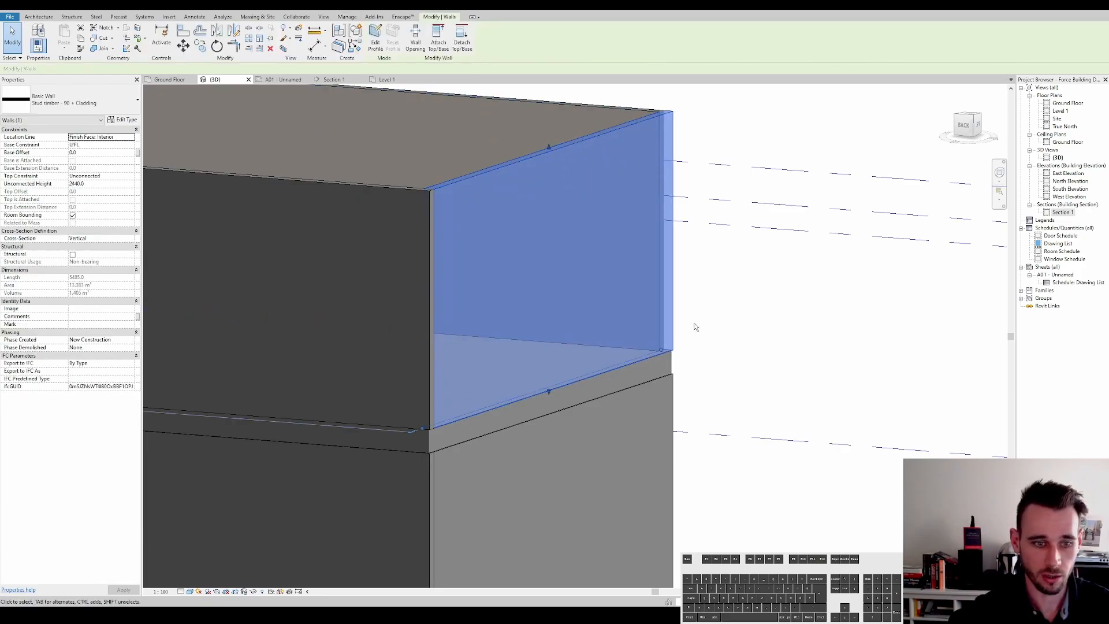
{"action": "scroll", "coordinate": [549, 145], "scroll_direction": "up", "scroll_amount": 3}
{"action": "scroll", "coordinate": [547, 143], "scroll_direction": "up", "scroll_amount": 2}
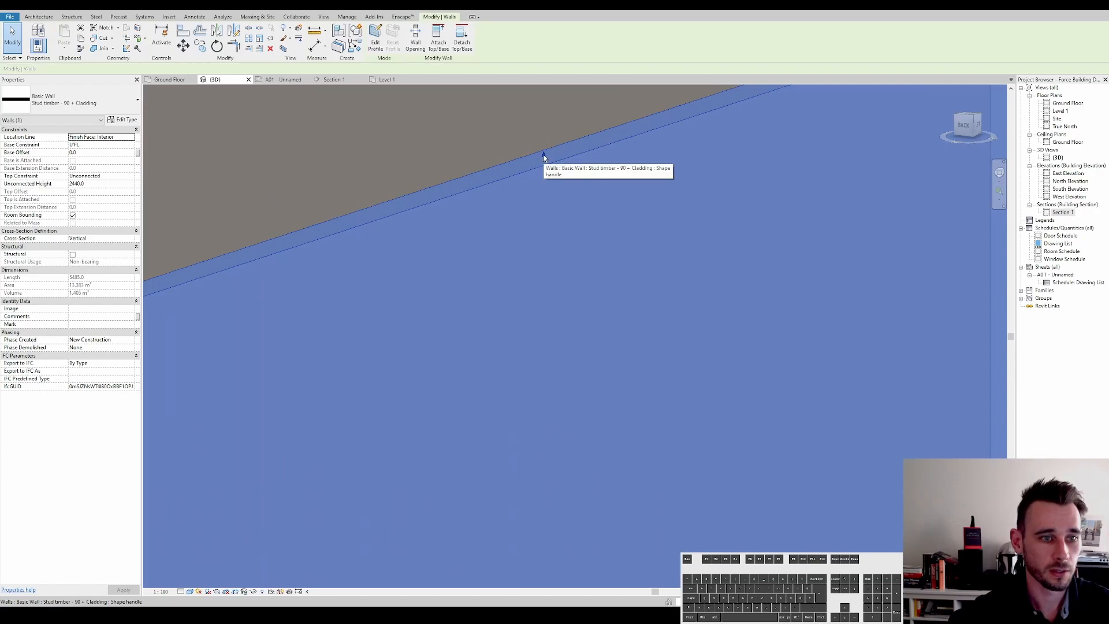
{"action": "scroll", "coordinate": [546, 157], "scroll_direction": "down", "scroll_amount": 3}
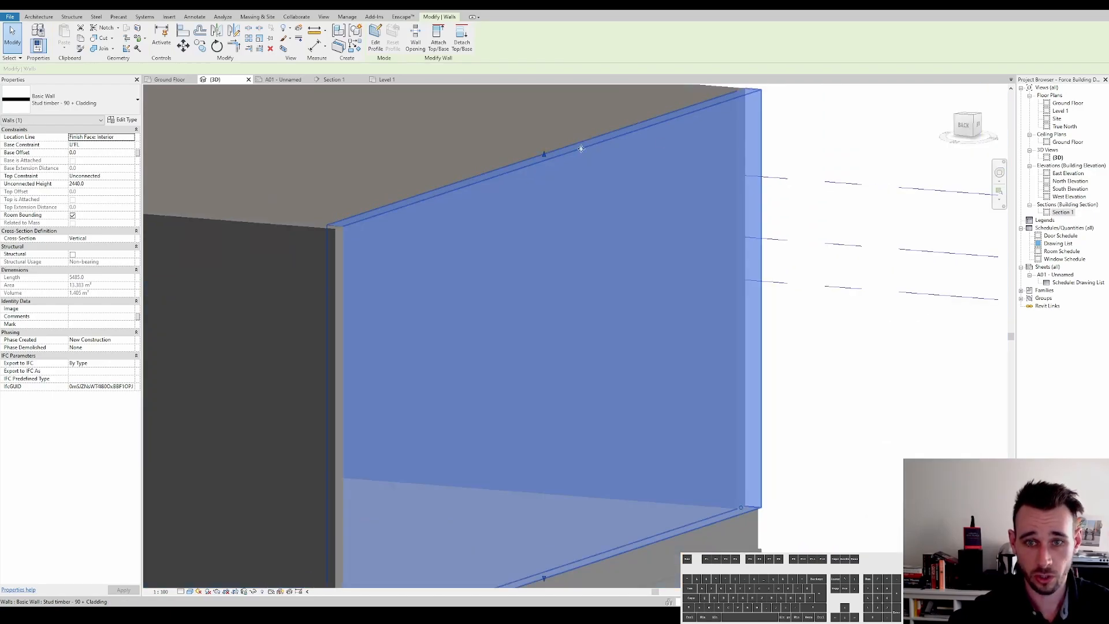
{"action": "scroll", "coordinate": [683, 209], "scroll_direction": "down", "scroll_amount": 3}
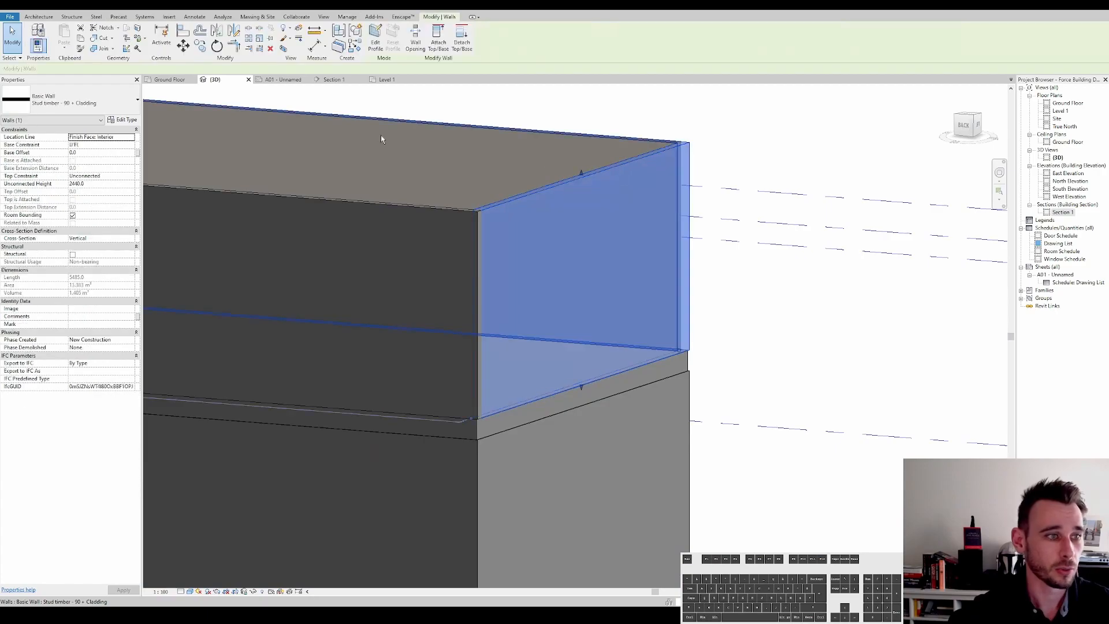
Step: Open the layer structure of the Stud timber - 90 + Cladding wall type with its section preview and activate Modify for its vertical structure
{"action": "left_click", "coordinate": [123, 120]}
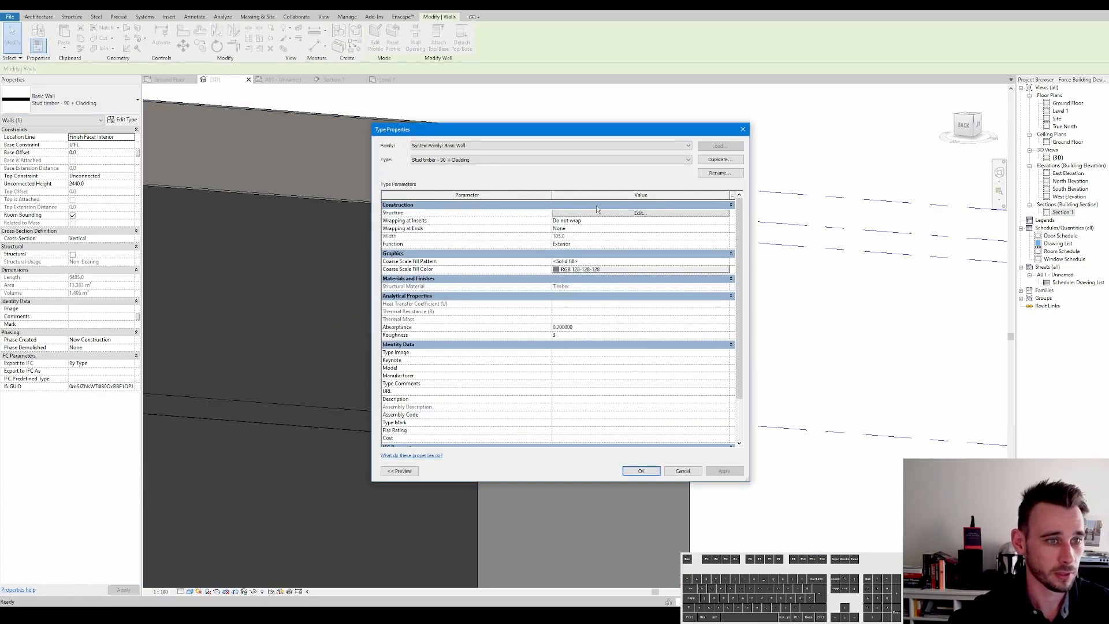
{"action": "left_click", "coordinate": [571, 214]}
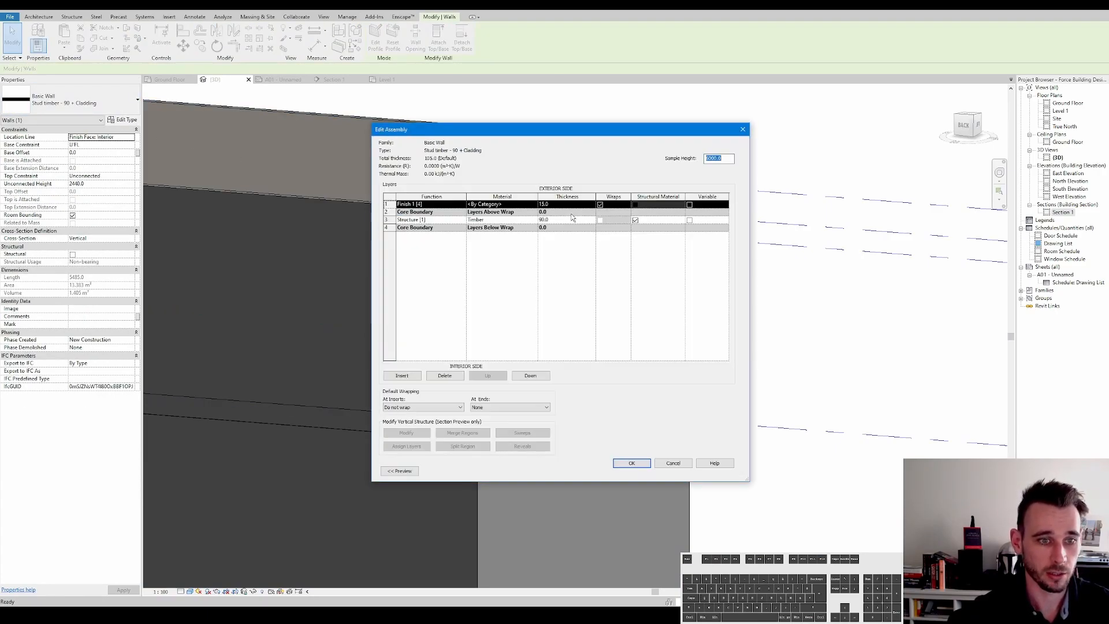
{"action": "left_click", "coordinate": [398, 471]}
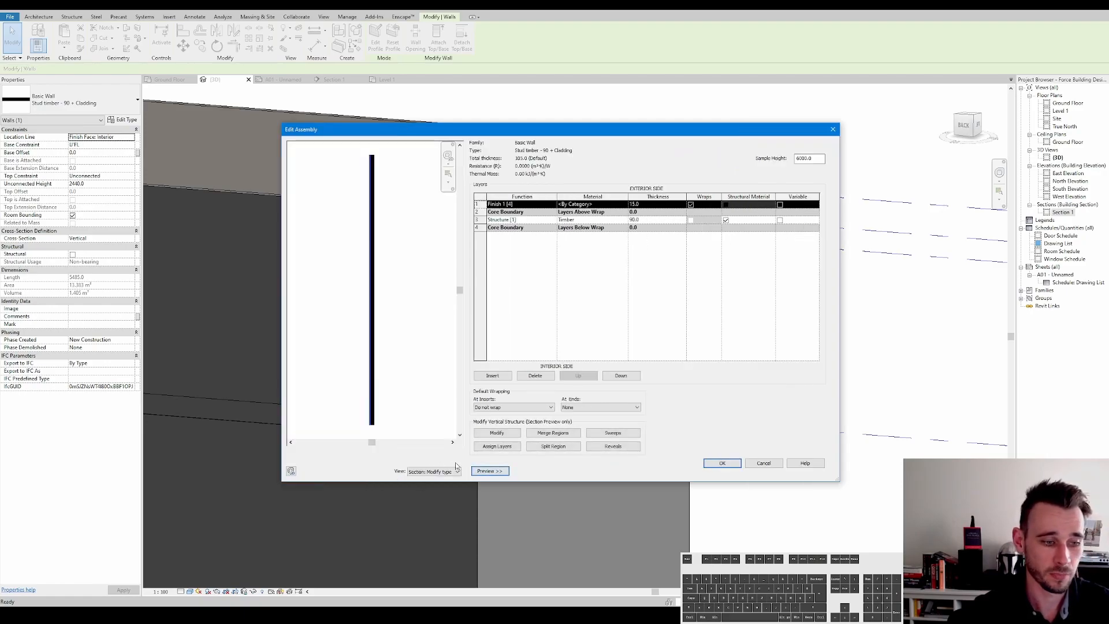
{"action": "left_click", "coordinate": [500, 434]}
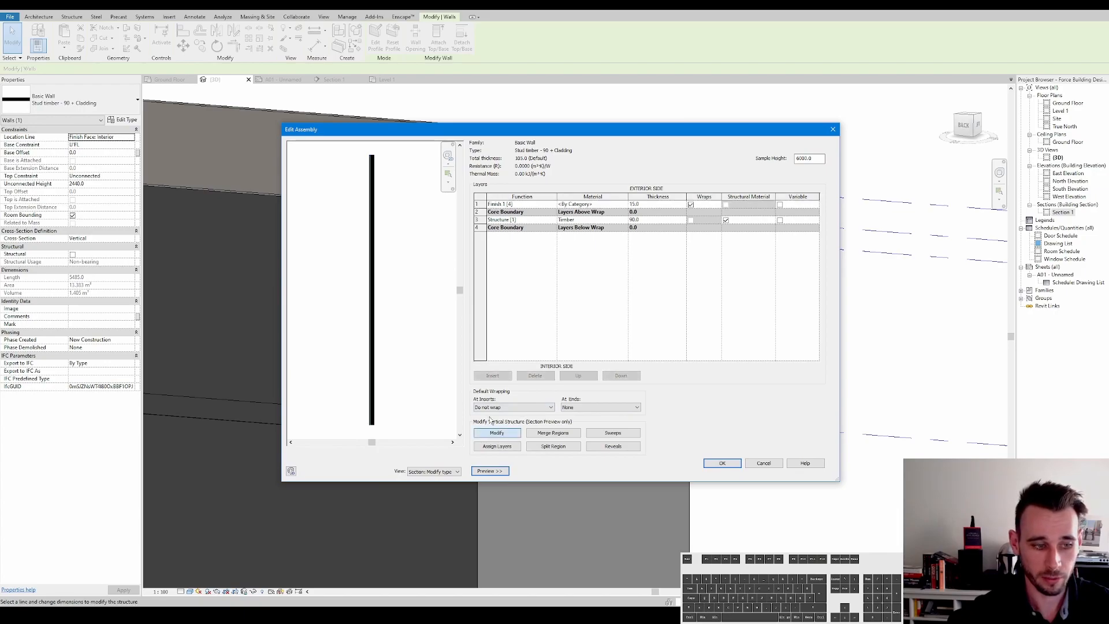
Step: Try to unlock the cladding layer's end edges in the section preview and apply the change to the wall type
{"action": "scroll", "coordinate": [364, 424], "scroll_direction": "up", "scroll_amount": 5}
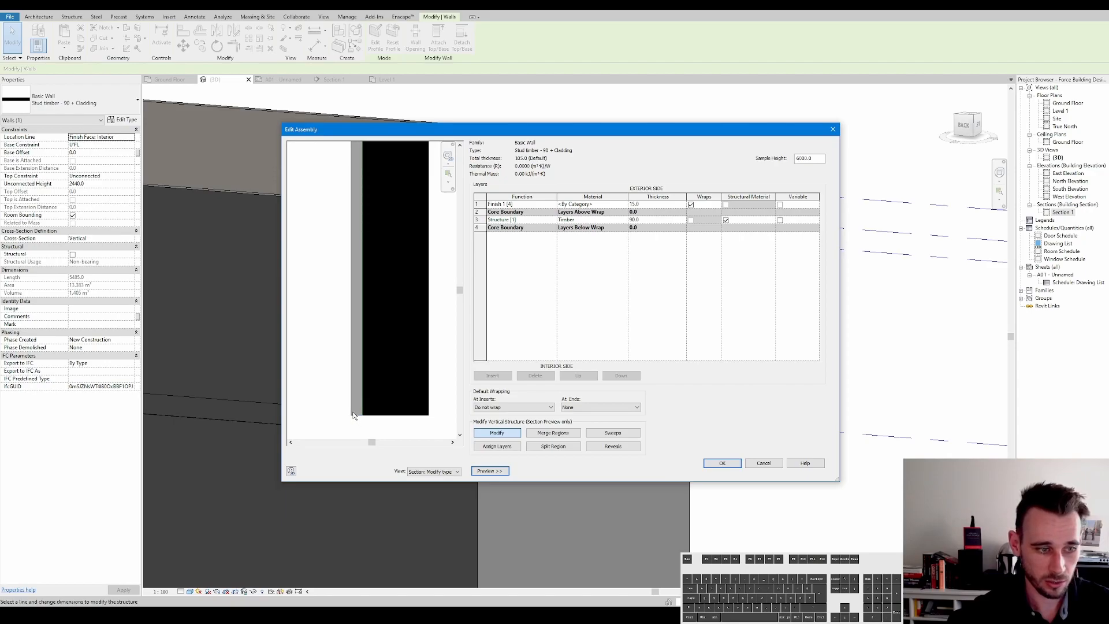
{"action": "scroll", "coordinate": [354, 411], "scroll_direction": "up", "scroll_amount": 5}
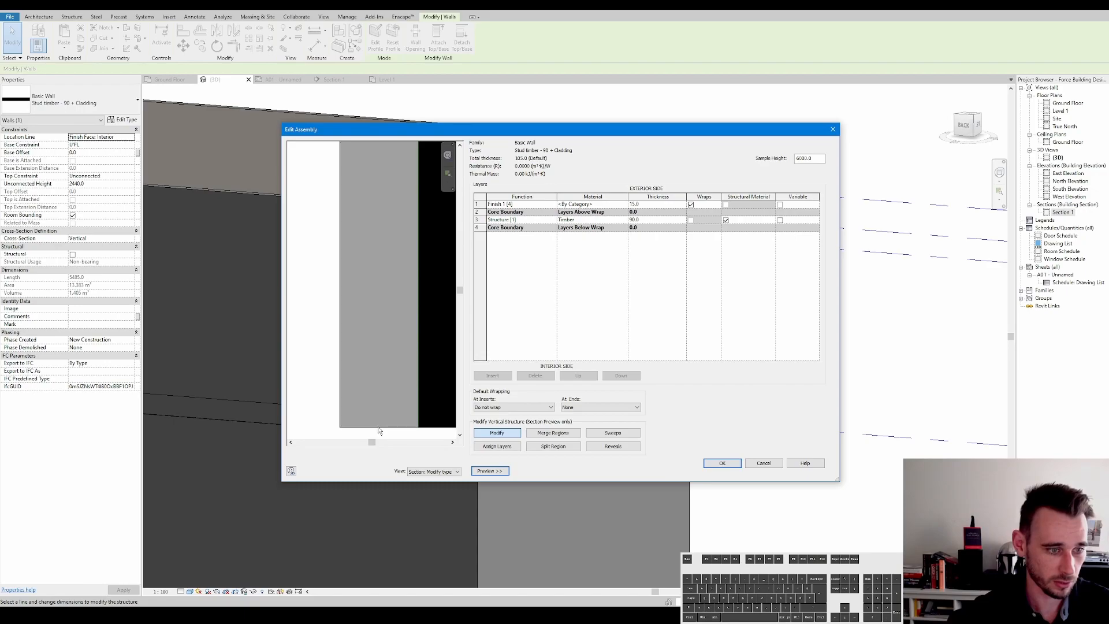
{"action": "scroll", "coordinate": [346, 364], "scroll_direction": "down", "scroll_amount": 3}
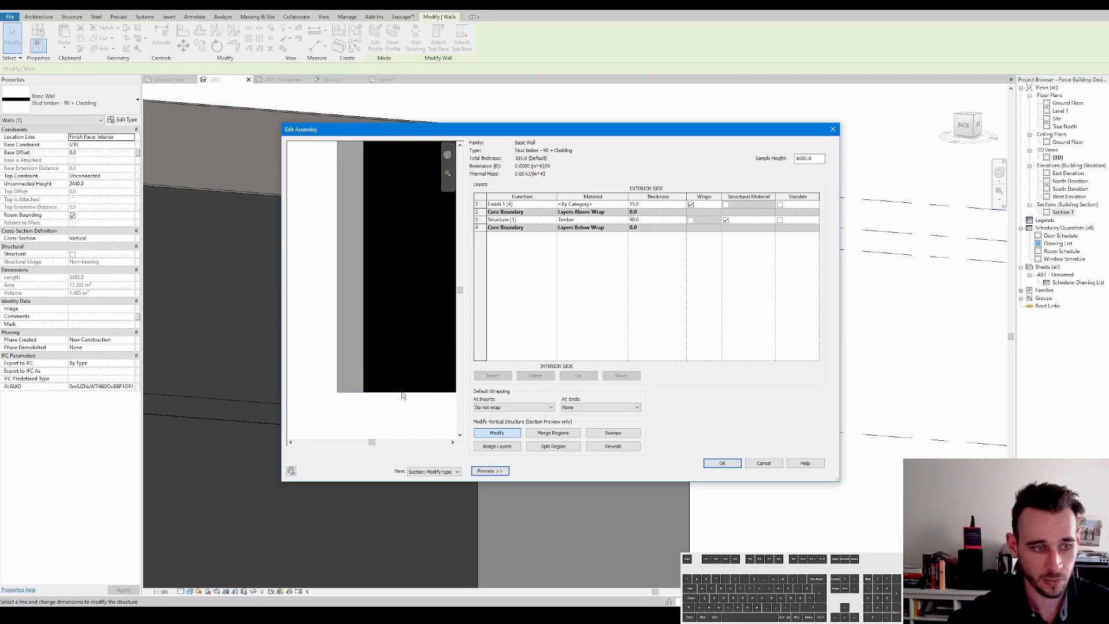
{"action": "scroll", "coordinate": [404, 395], "scroll_direction": "down", "scroll_amount": 2}
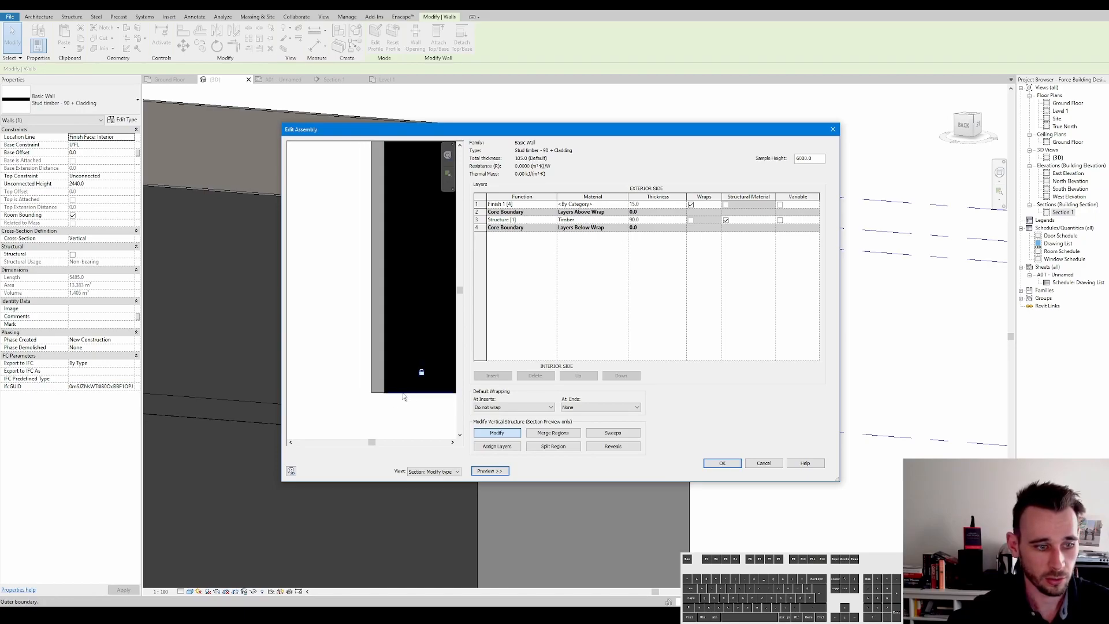
{"action": "scroll", "coordinate": [400, 314], "scroll_direction": "down", "scroll_amount": 3}
{"action": "left_click_drag", "start_coordinate": [460, 291], "coordinate": [461, 153]}
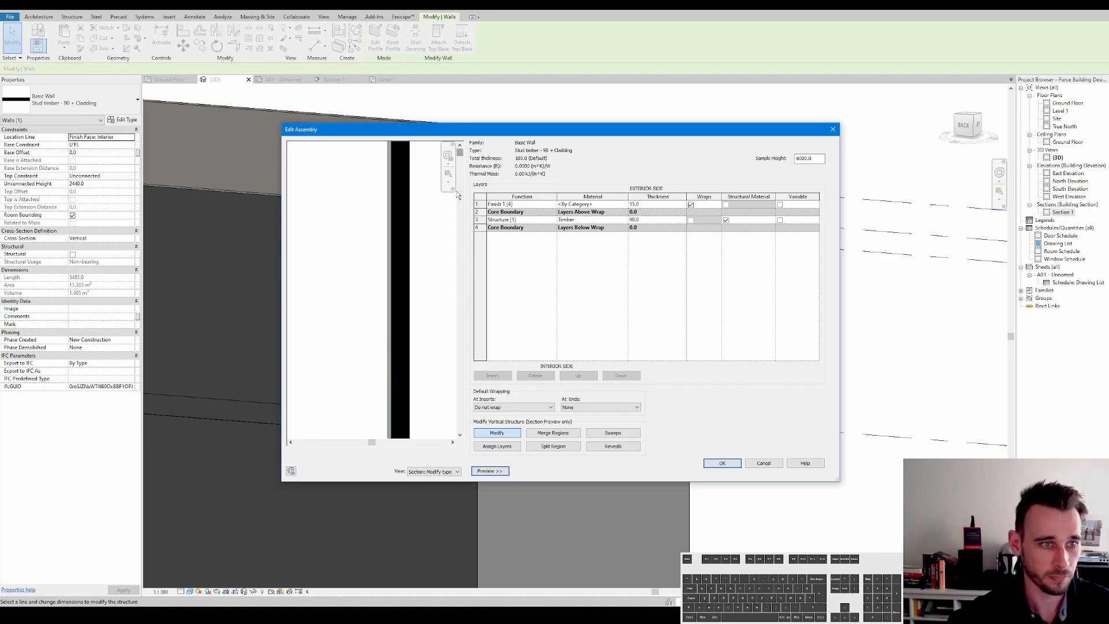
{"action": "scroll", "coordinate": [422, 300], "scroll_direction": "down", "scroll_amount": 3}
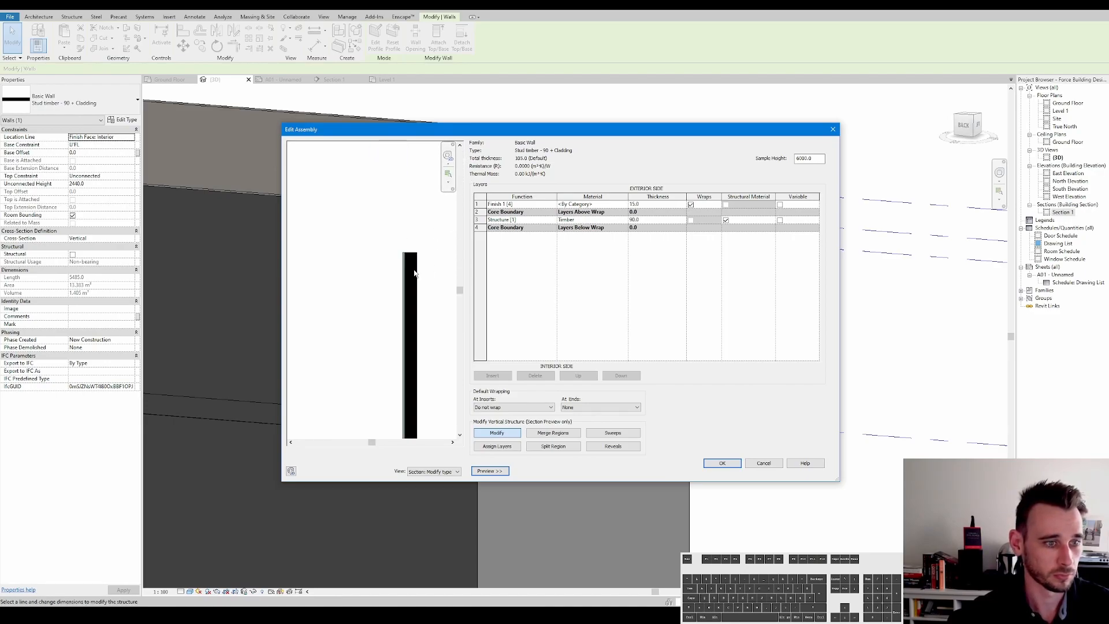
{"action": "scroll", "coordinate": [414, 274], "scroll_direction": "up", "scroll_amount": 3}
{"action": "left_click", "coordinate": [358, 211]}
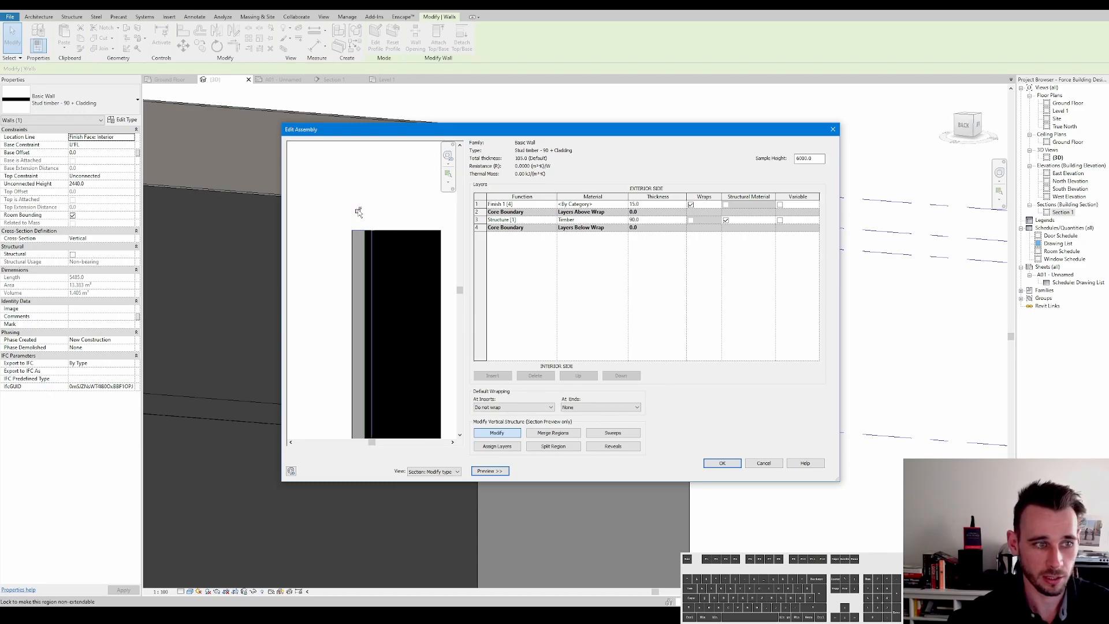
{"action": "left_click", "coordinate": [388, 199]}
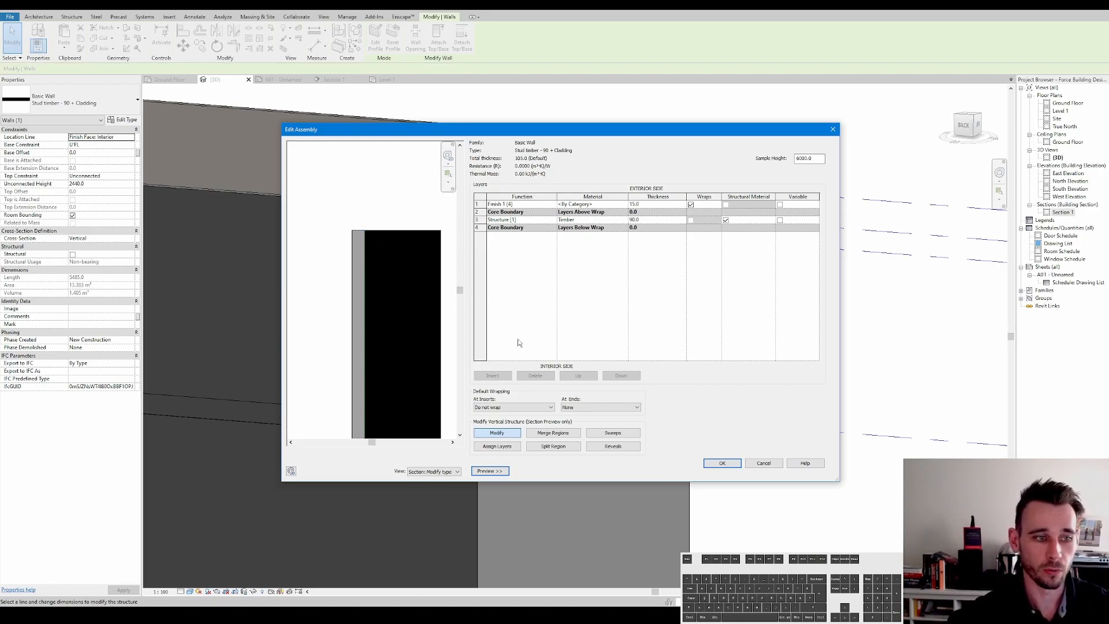
{"action": "left_click", "coordinate": [721, 465]}
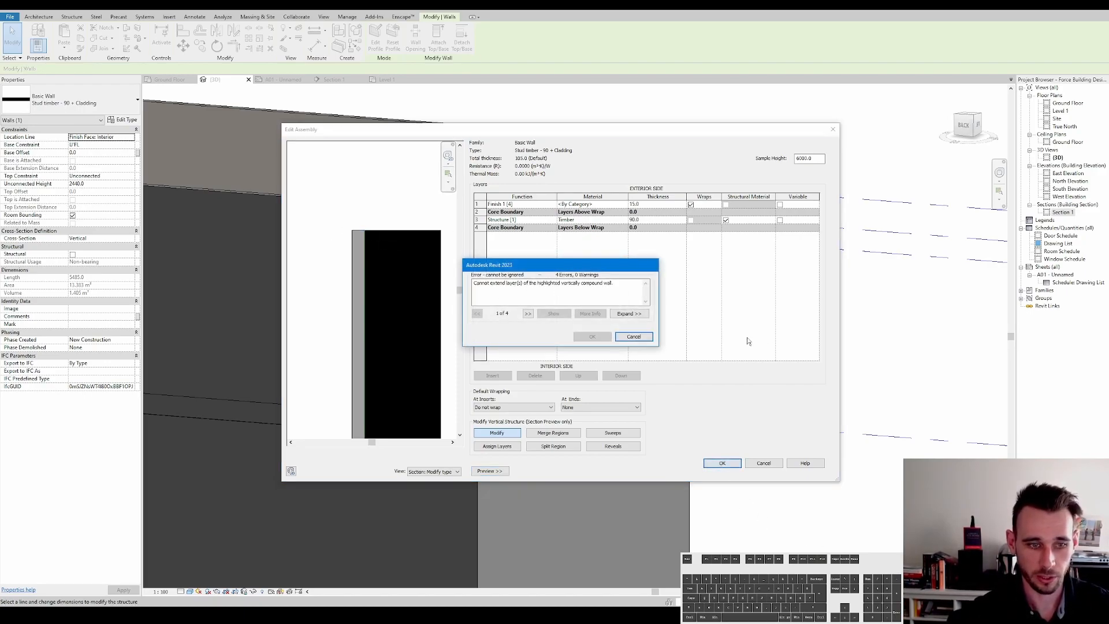
{"action": "key", "text": "Escape"}
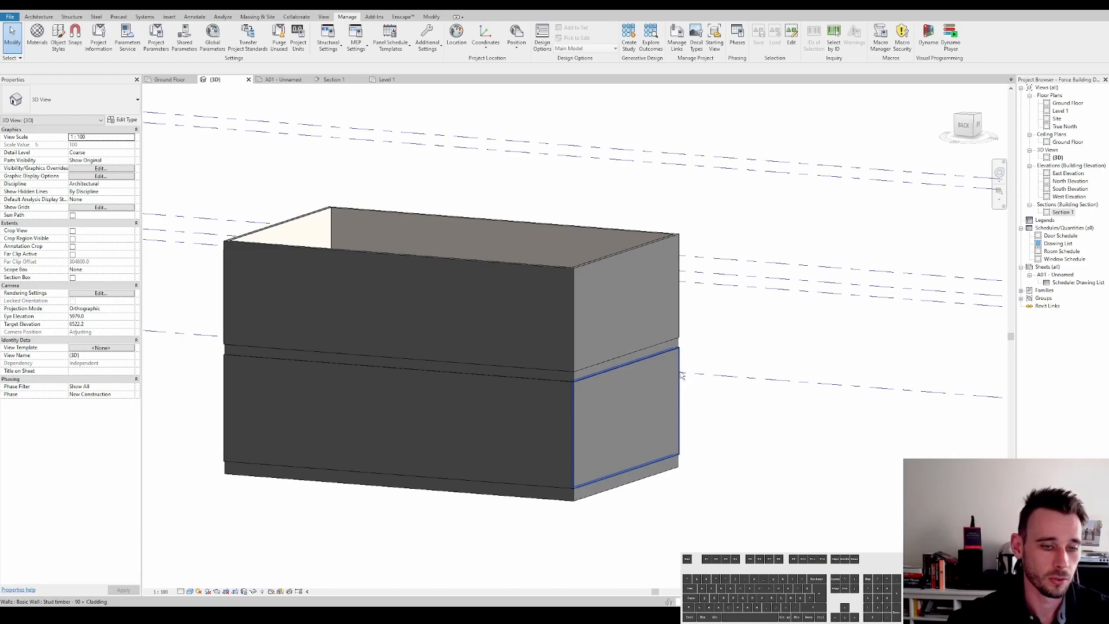
Step: Detach the whole chain of ground-floor walls from the upper floor and set their top constraint to level G'CL
{"action": "left_click", "coordinate": [685, 376]}
{"action": "key", "text": "Escape"}
{"action": "key", "text": "Tab"}
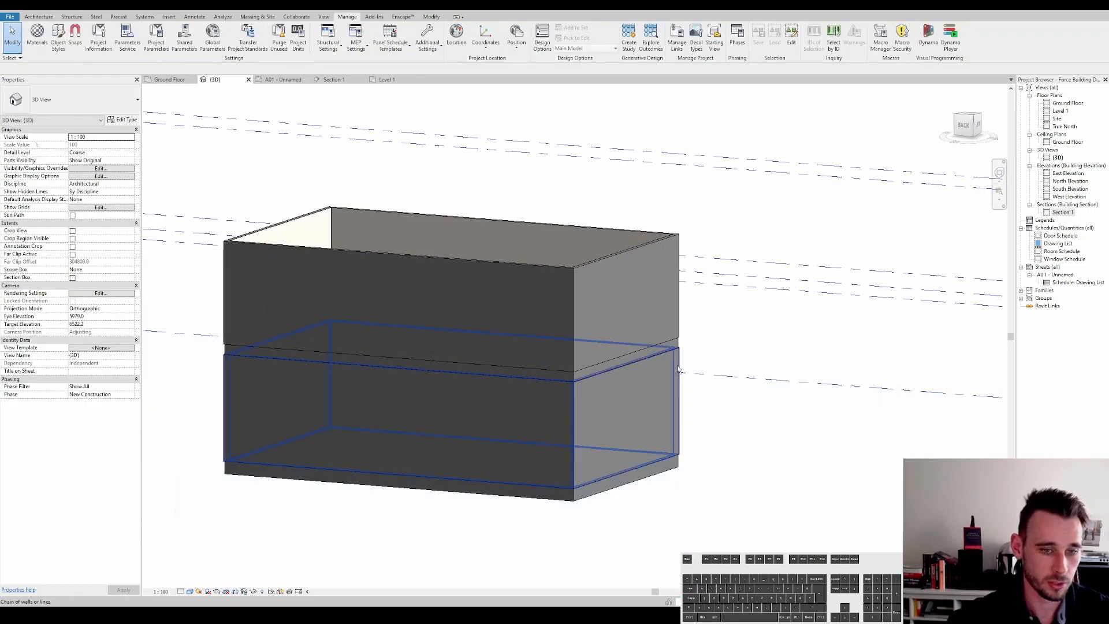
{"action": "left_click", "coordinate": [681, 370]}
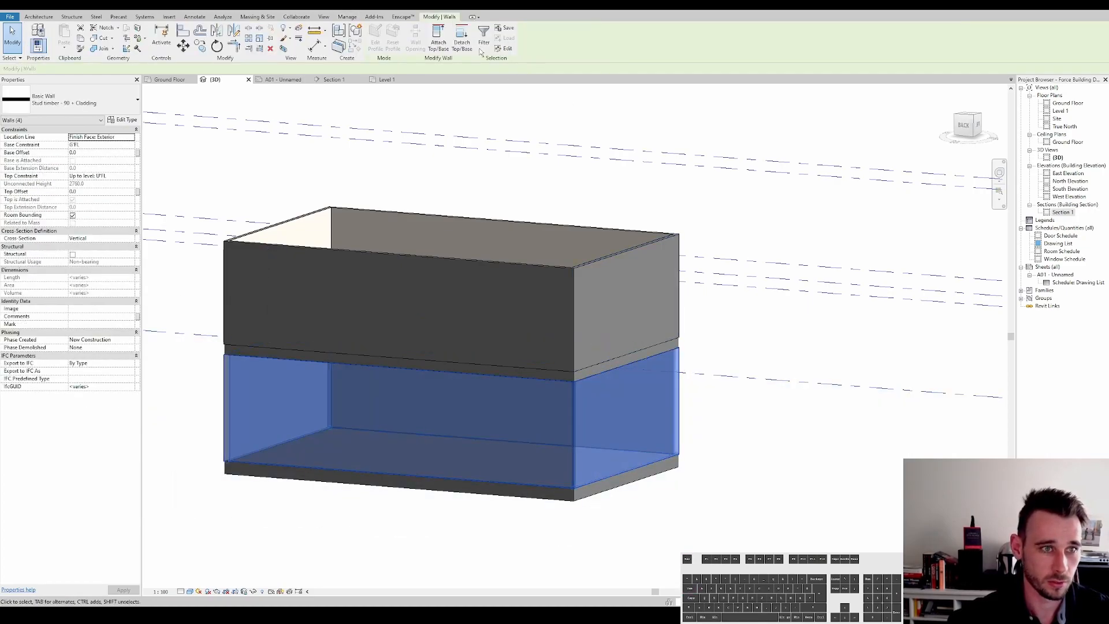
{"action": "left_click", "coordinate": [674, 346]}
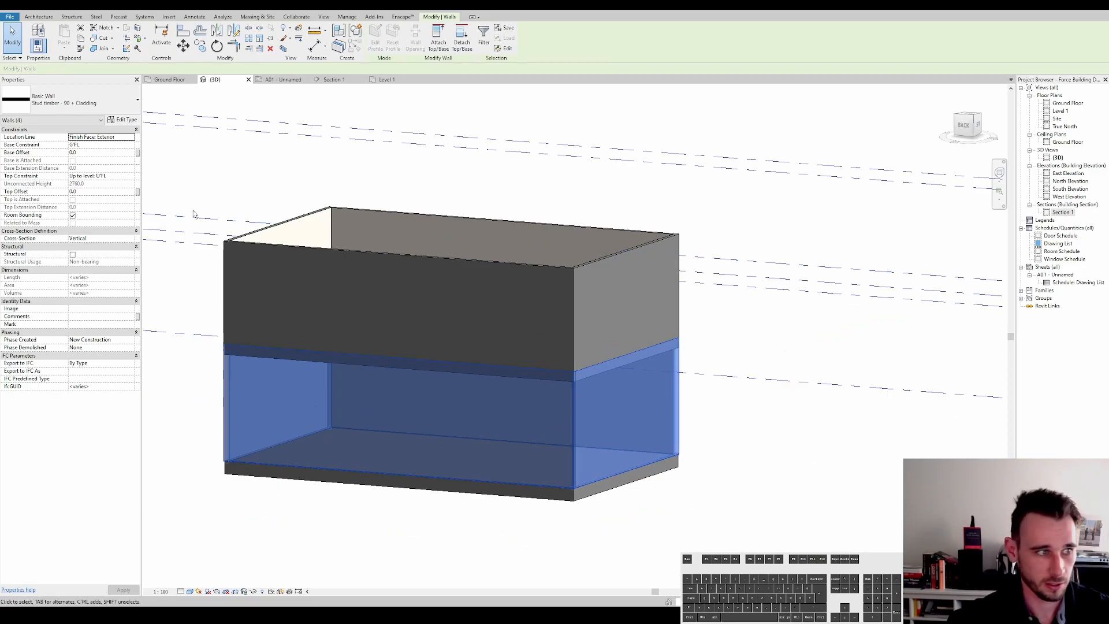
{"action": "left_click", "coordinate": [121, 176]}
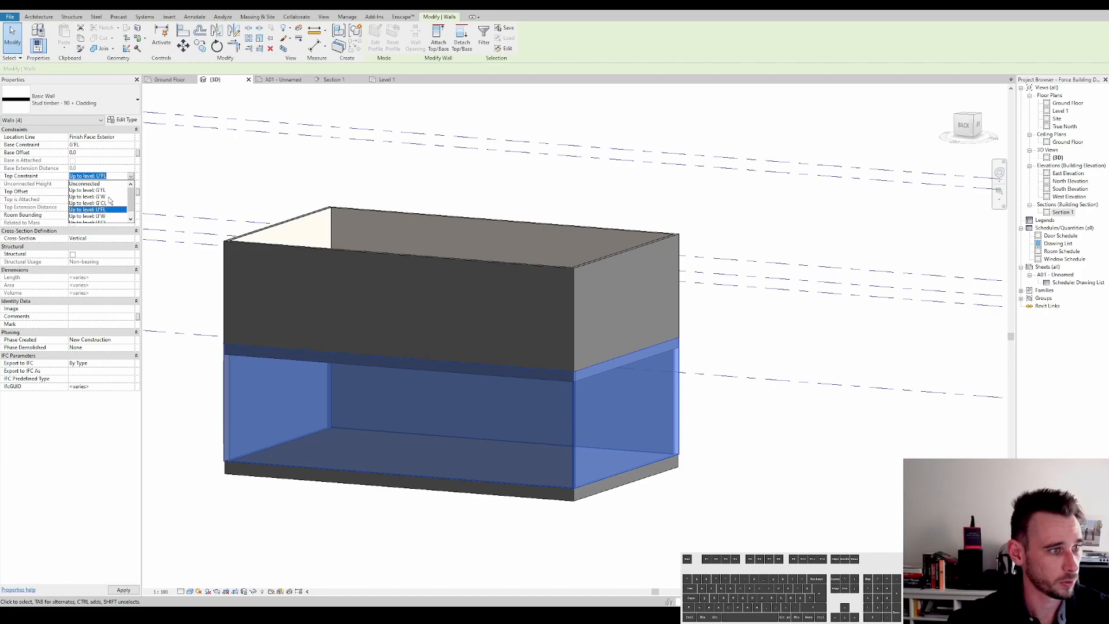
{"action": "left_click", "coordinate": [109, 203]}
{"action": "left_click", "coordinate": [719, 332]}
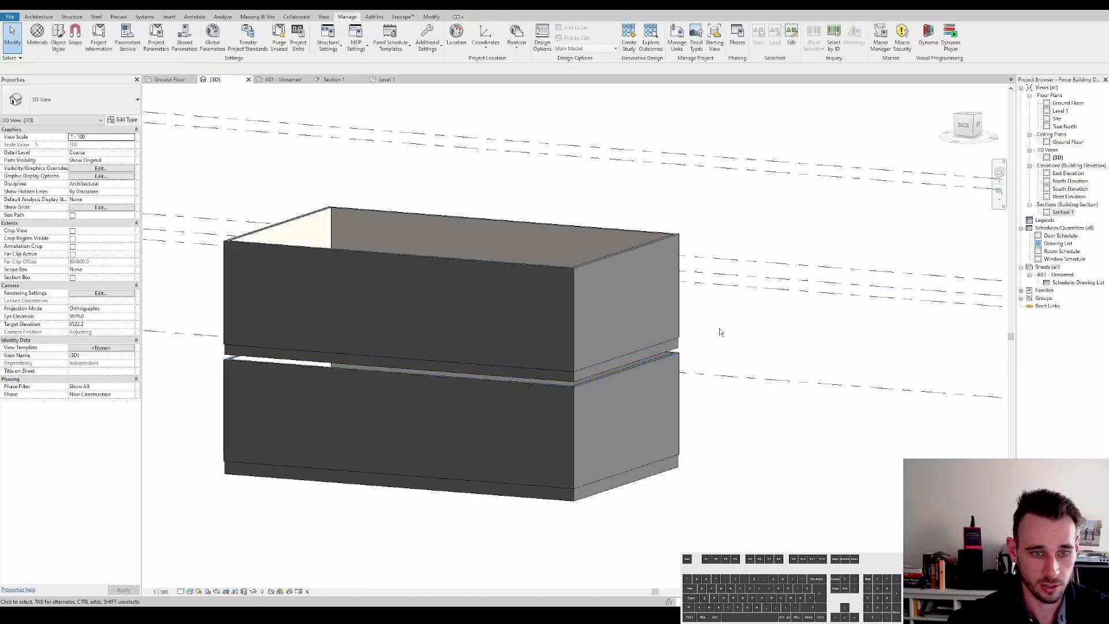
Step: Select the whole chain of upper-storey walls
{"action": "key", "text": "Tab"}
{"action": "left_click", "coordinate": [673, 290]}
{"action": "key", "text": "Escape"}
{"action": "left_click", "coordinate": [632, 255]}
{"action": "key", "text": "Escape"}
{"action": "key", "text": "Tab"}
{"action": "left_click", "coordinate": [653, 250]}
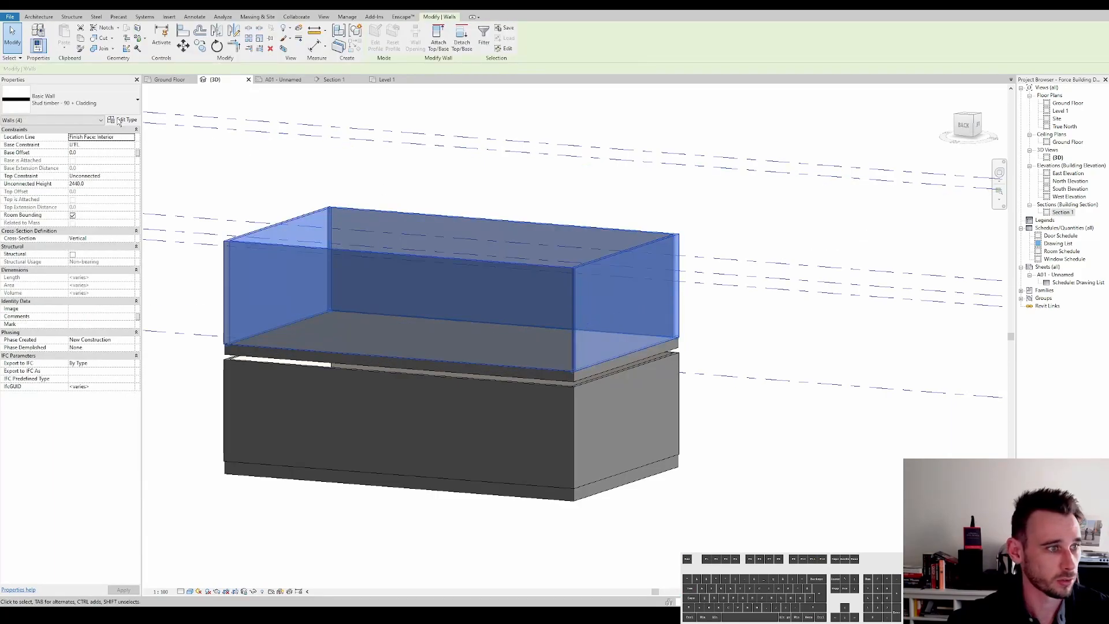
Step: Unlock the bottom edge of the cladding layer in the Stud timber - 90 + Cladding wall structure and apply the change
{"action": "left_click", "coordinate": [123, 120]}
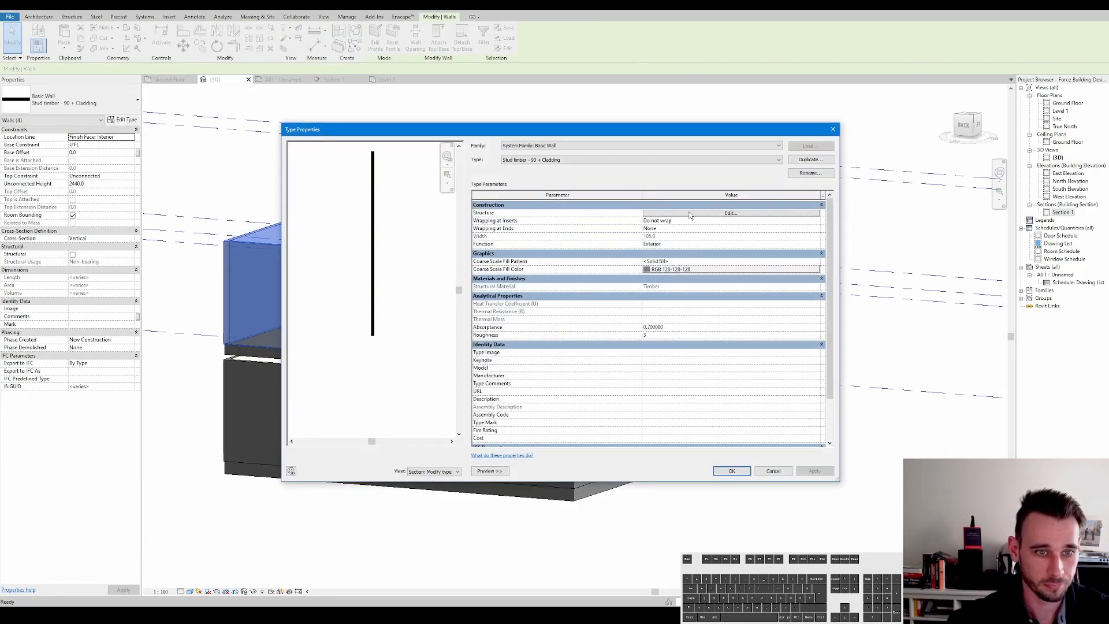
{"action": "left_click", "coordinate": [689, 213]}
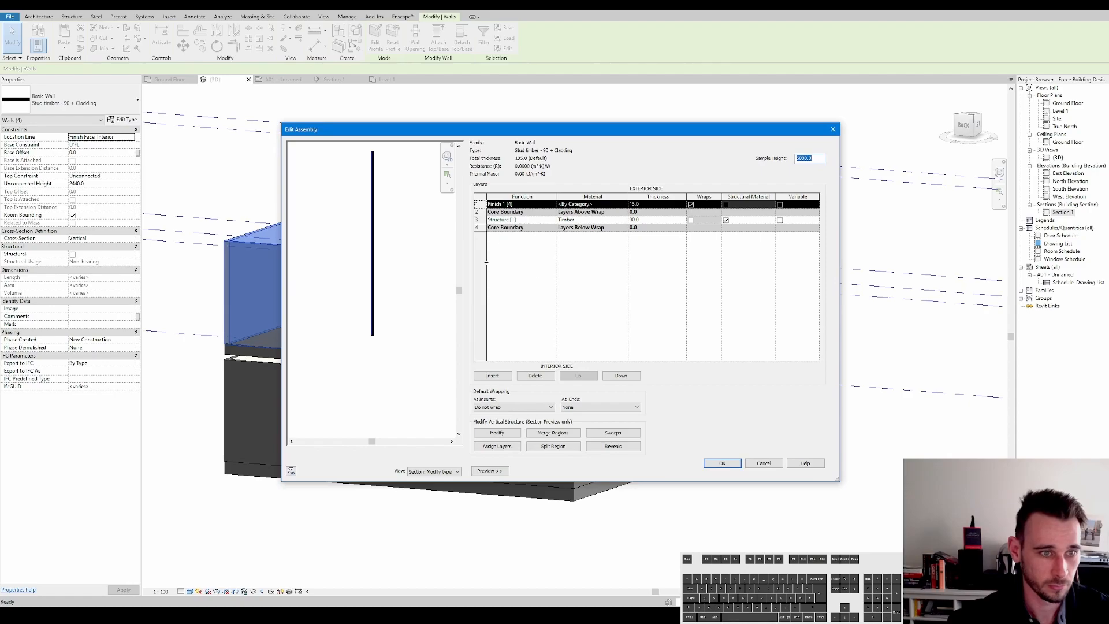
{"action": "left_click", "coordinate": [497, 433]}
{"action": "scroll", "coordinate": [364, 319], "scroll_direction": "up", "scroll_amount": 8}
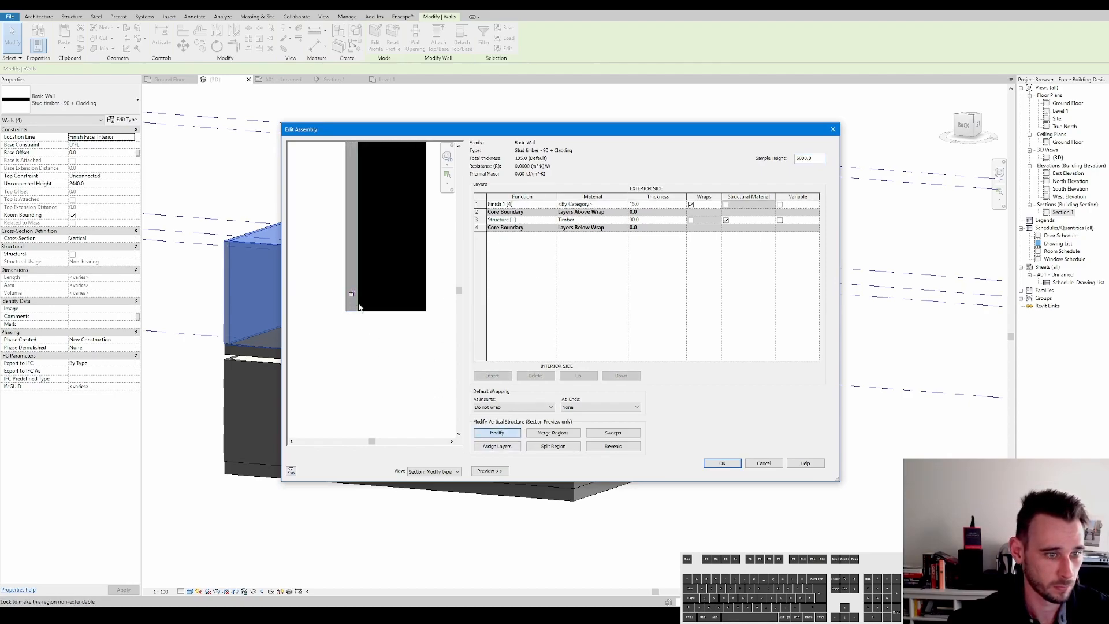
{"action": "left_click", "coordinate": [725, 464]}
{"action": "left_click", "coordinate": [811, 471]}
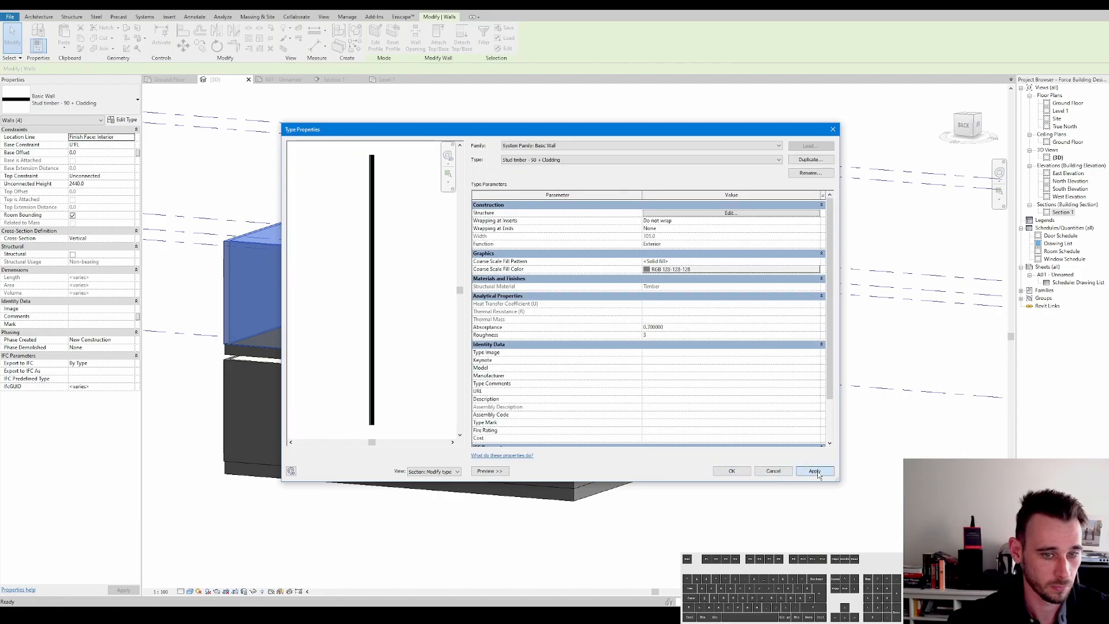
Step: Unlock the top edge of the cladding layer in the same wall structure and close the type properties
{"action": "scroll", "coordinate": [373, 153], "scroll_direction": "up", "scroll_amount": 3}
{"action": "scroll", "coordinate": [373, 153], "scroll_direction": "up", "scroll_amount": 3}
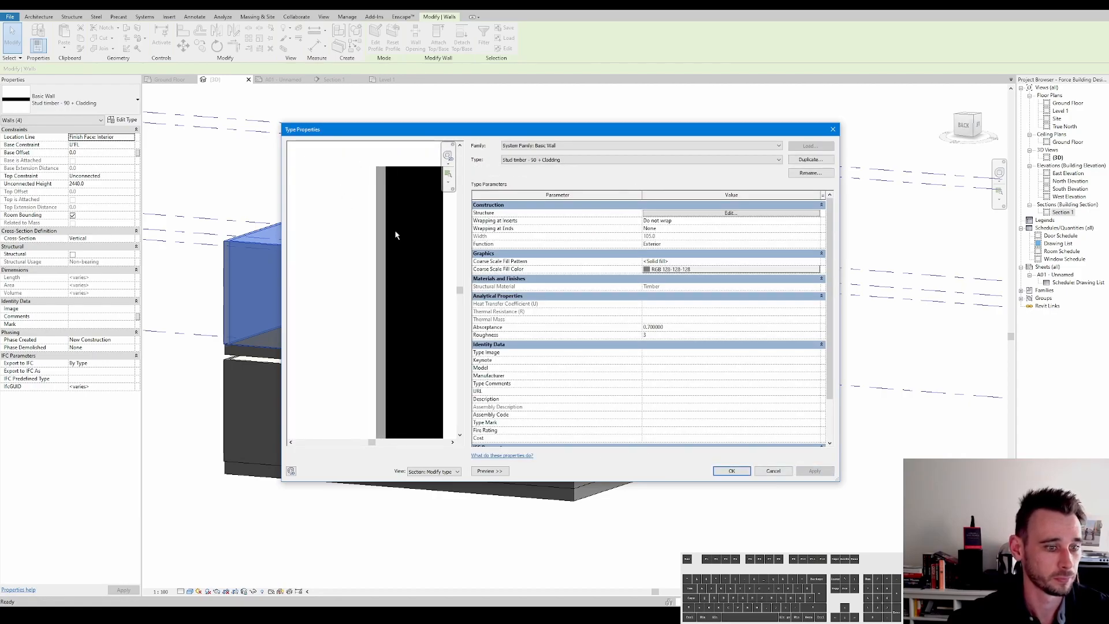
{"action": "left_click", "coordinate": [730, 213]}
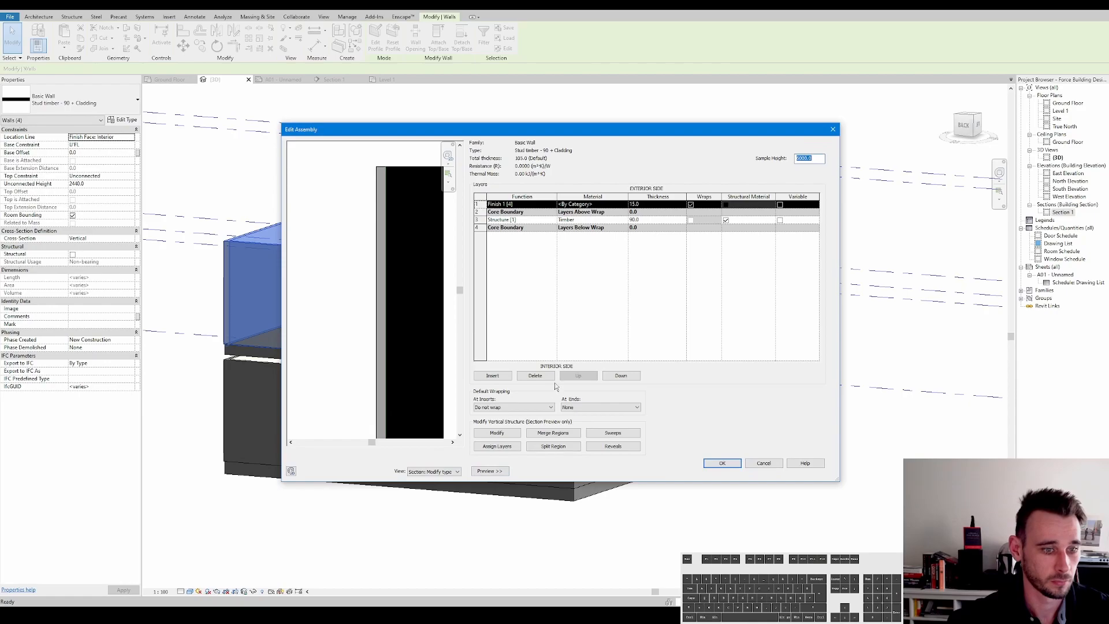
{"action": "left_click", "coordinate": [497, 432]}
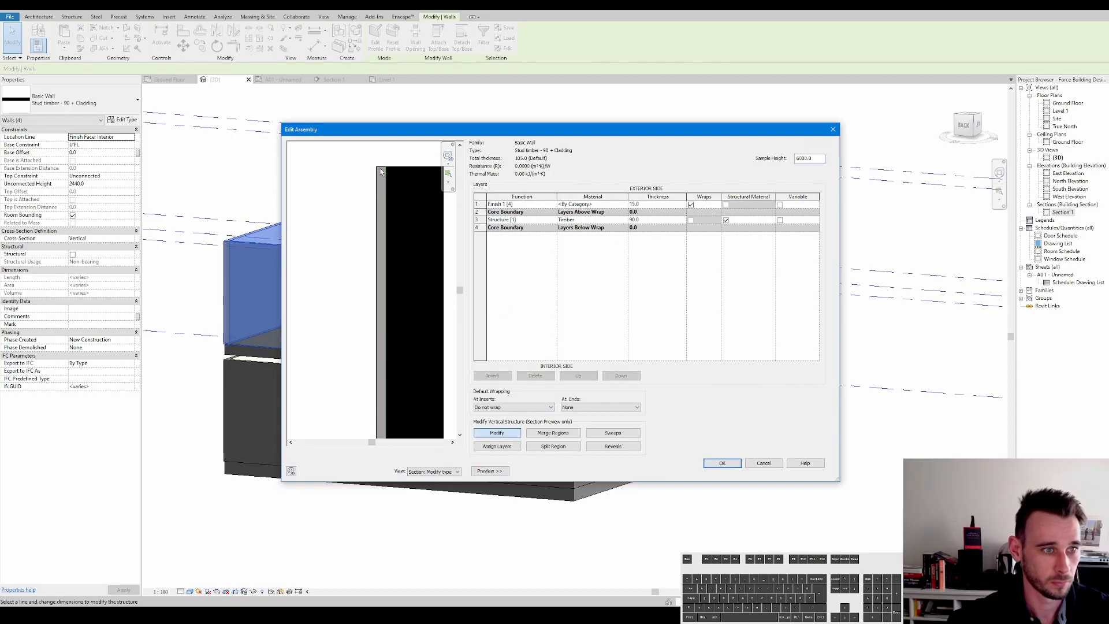
{"action": "left_click", "coordinate": [722, 462]}
{"action": "left_click", "coordinate": [773, 471]}
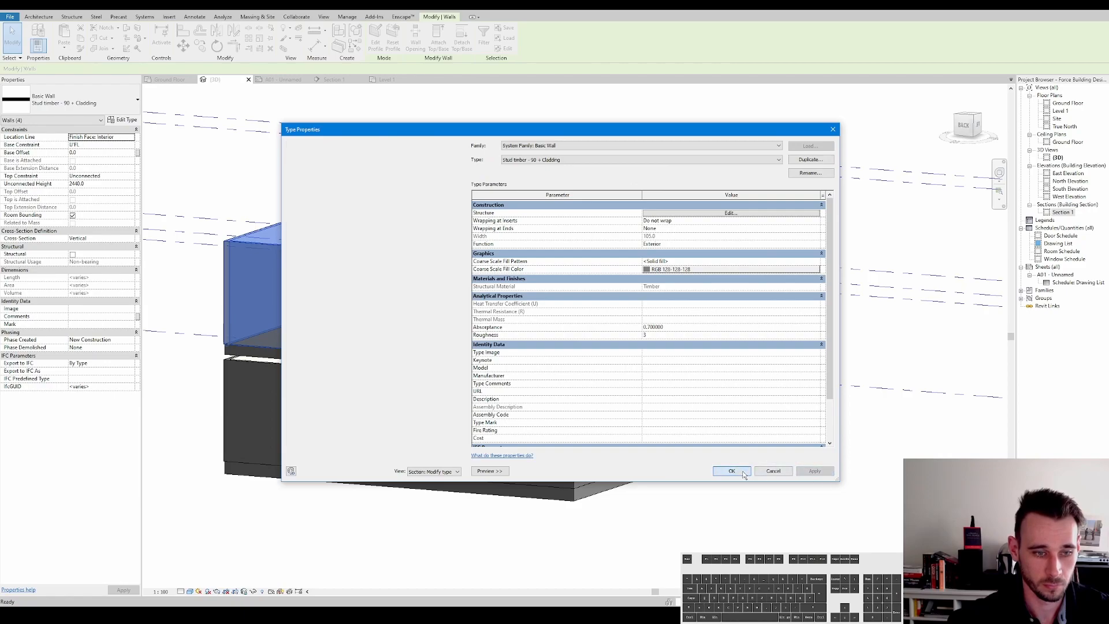
Step: Select the whole chain of ground-floor walls and set their top offset to 360
{"action": "left_click", "coordinate": [721, 340]}
{"action": "key", "text": "Tab"}
{"action": "key", "text": "Tab"}
{"action": "left_click", "coordinate": [680, 366]}
{"action": "scroll", "coordinate": [558, 384], "scroll_direction": "up", "scroll_amount": 3}
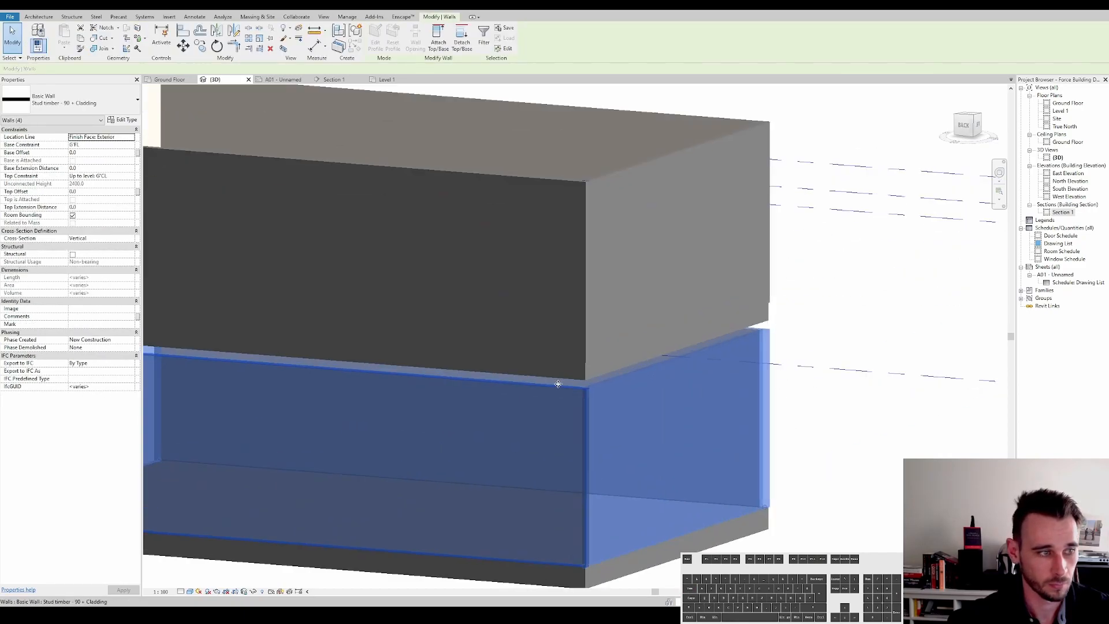
{"action": "left_click", "coordinate": [86, 191]}
{"action": "type", "text": "360"}
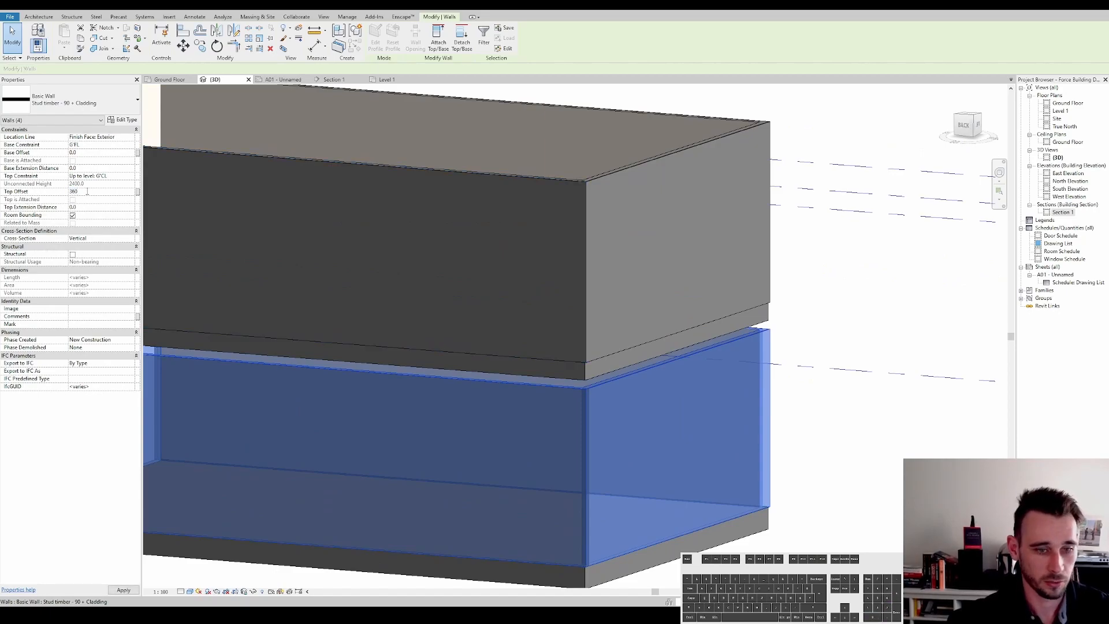
{"action": "key", "text": "Return"}
{"action": "key", "text": "Escape"}
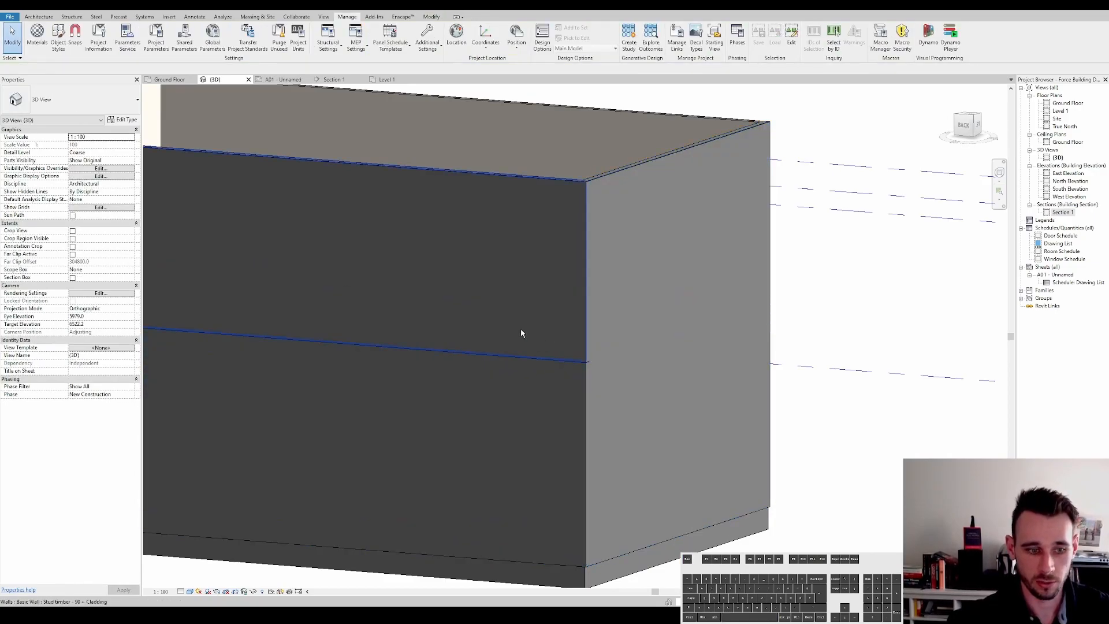
Step: Examine the cladding across both storeys from outside and check an upper-storey wall's type properties
{"action": "scroll", "coordinate": [485, 425], "scroll_direction": "down", "scroll_amount": 3}
{"action": "left_click", "coordinate": [555, 416]}
{"action": "middle_click_drag", "start_coordinate": [555, 416], "coordinate": [509, 423], "text": "shift"}
{"action": "key", "text": "Escape"}
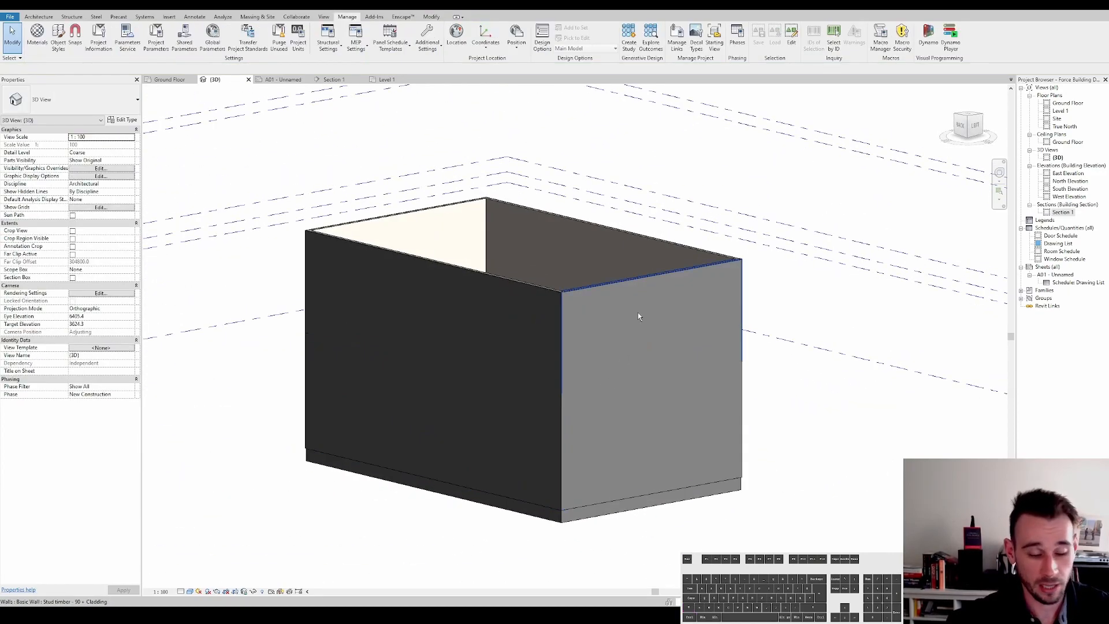
{"action": "scroll", "coordinate": [635, 311], "scroll_direction": "down", "scroll_amount": 2}
{"action": "scroll", "coordinate": [572, 300], "scroll_direction": "up", "scroll_amount": 3}
{"action": "left_click", "coordinate": [573, 301]}
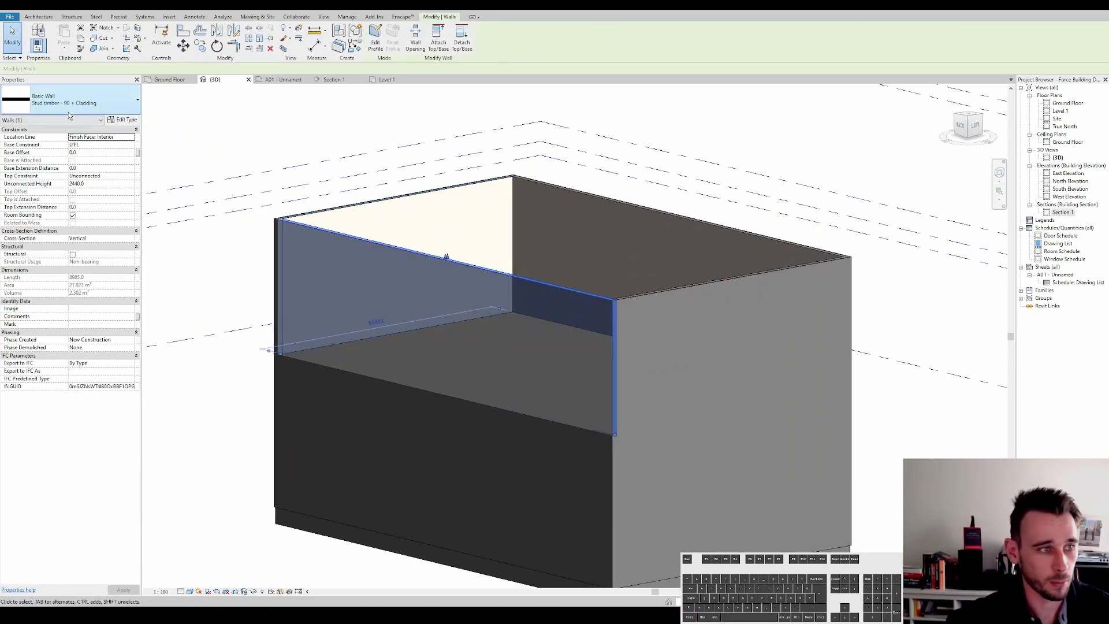
{"action": "left_click", "coordinate": [127, 119]}
{"action": "scroll", "coordinate": [361, 219], "scroll_direction": "up", "scroll_amount": 5}
{"action": "key", "text": "Escape"}
{"action": "key", "text": "Escape"}
{"action": "scroll", "coordinate": [380, 278], "scroll_direction": "down", "scroll_amount": 2}
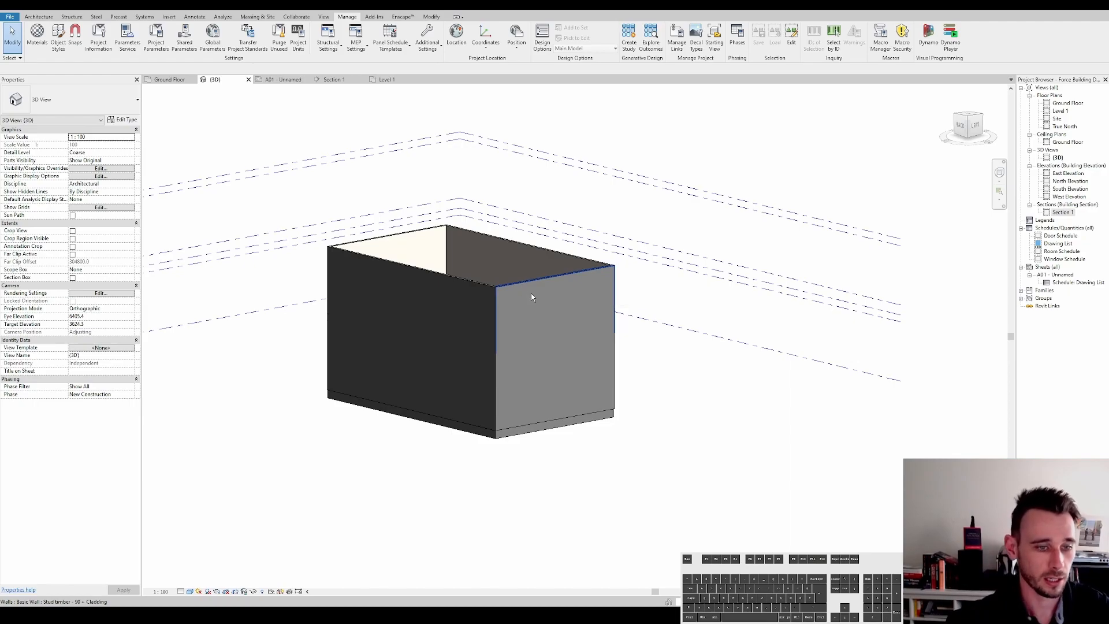
{"action": "middle_click_drag", "start_coordinate": [520, 320], "coordinate": [614, 352]}
Step: Start a footprint roof in the Upper Floor plan using the Generic - Tile Roof type
{"action": "scroll", "coordinate": [638, 354], "scroll_direction": "down", "scroll_amount": 2}
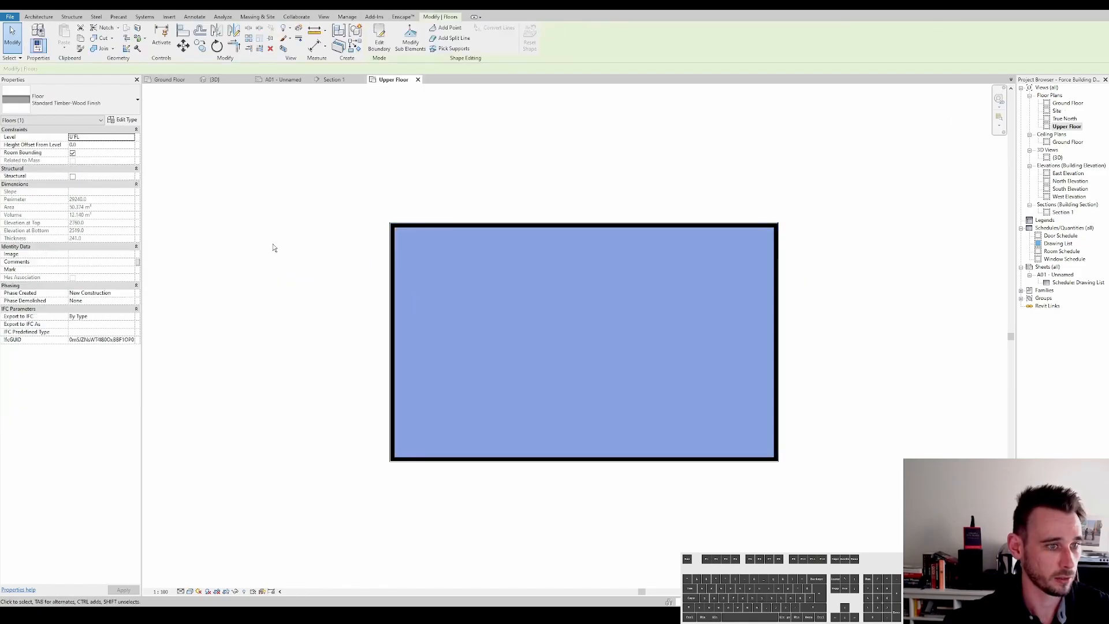
{"action": "left_click", "coordinate": [320, 231]}
{"action": "key", "text": "r"}
{"action": "key", "text": "f"}
{"action": "left_click", "coordinate": [56, 95]}
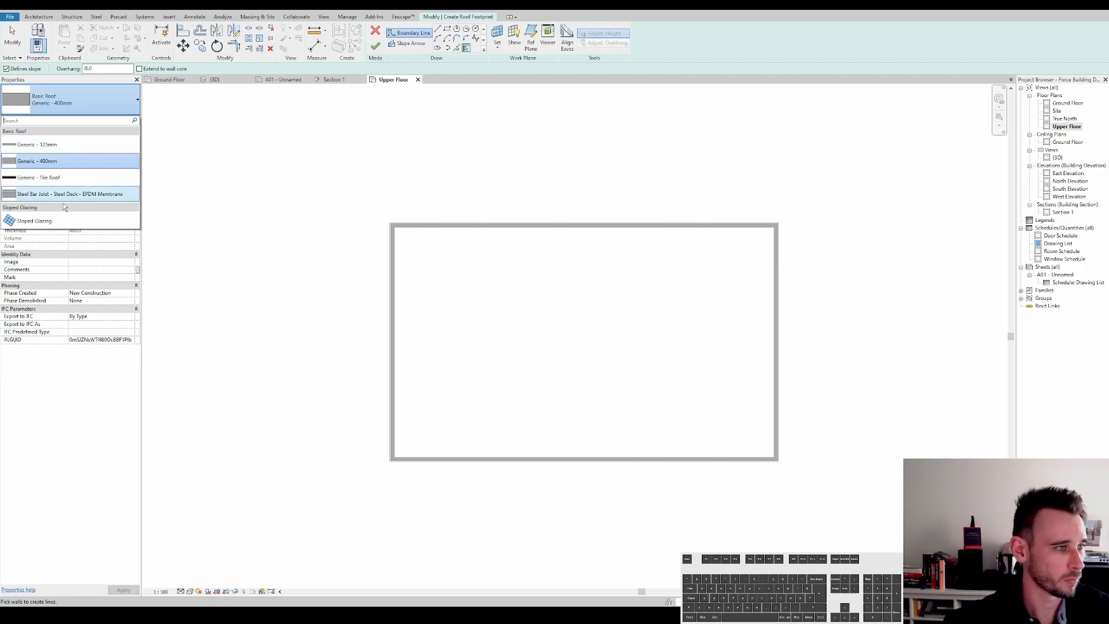
{"action": "left_click", "coordinate": [65, 180]}
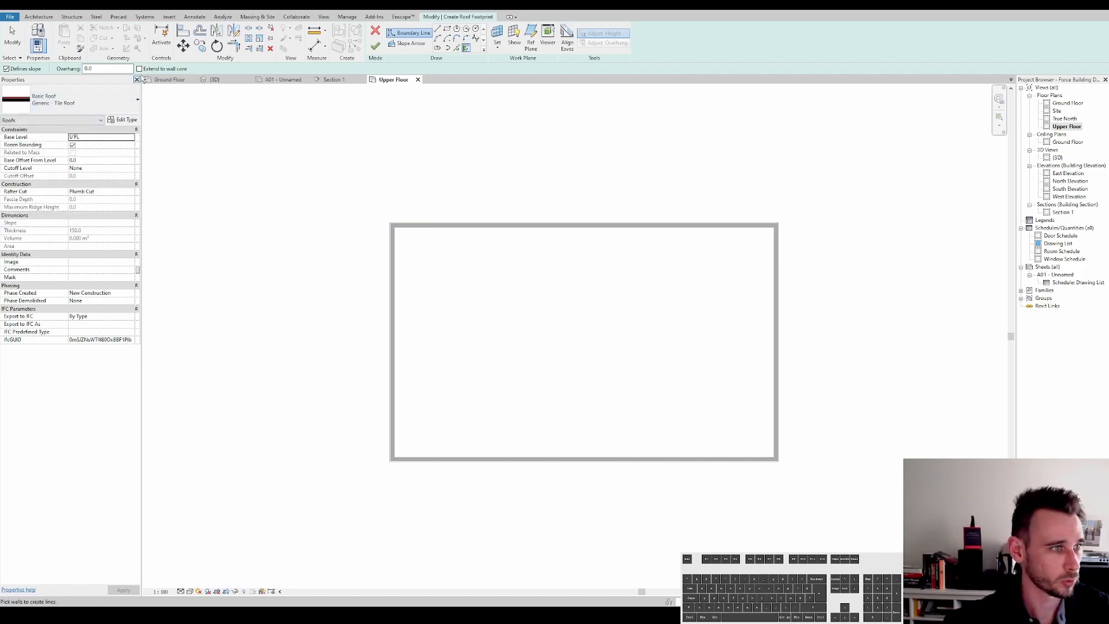
Step: Create the roof boundary from the whole upper wall chain, with a 600 overhang and extension to the wall core
{"action": "left_click", "coordinate": [152, 69]}
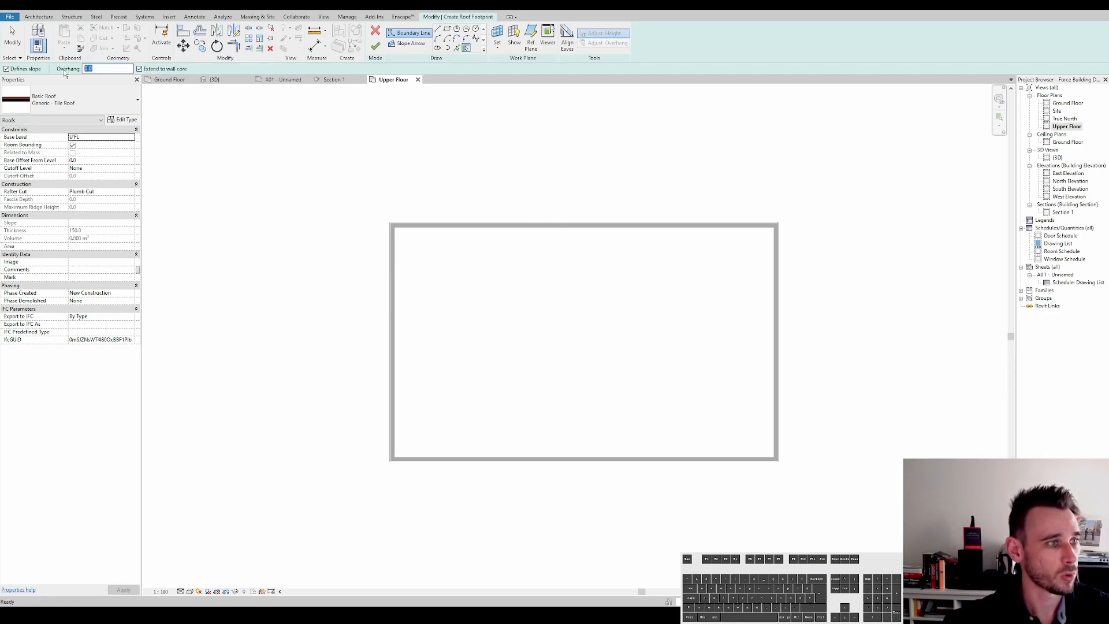
{"action": "type", "text": "600"}
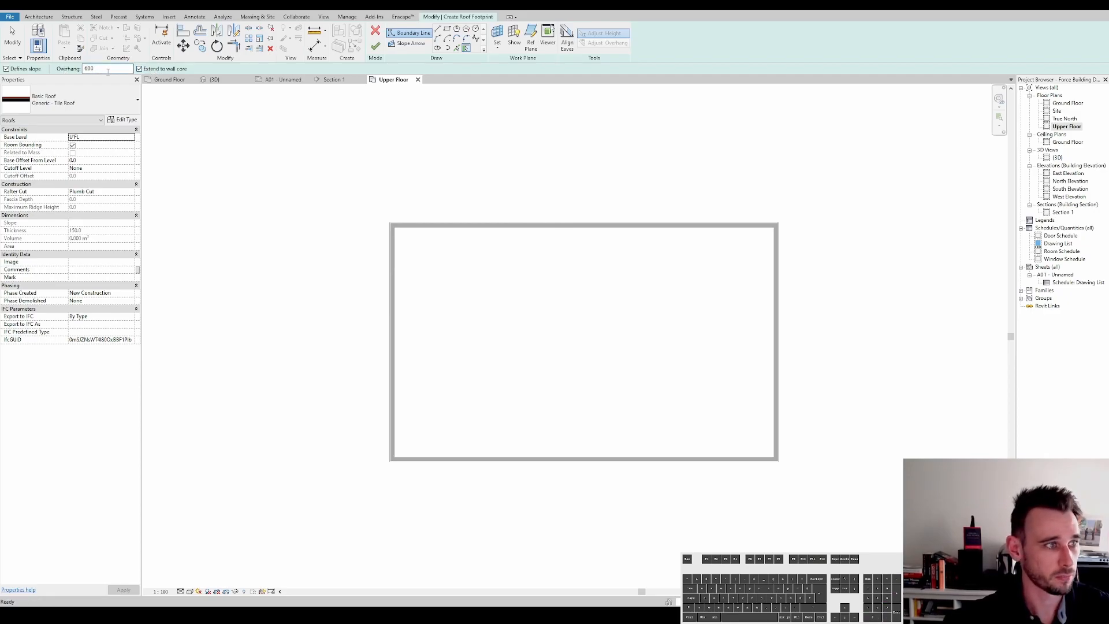
{"action": "scroll", "coordinate": [457, 249], "scroll_direction": "up", "scroll_amount": 10}
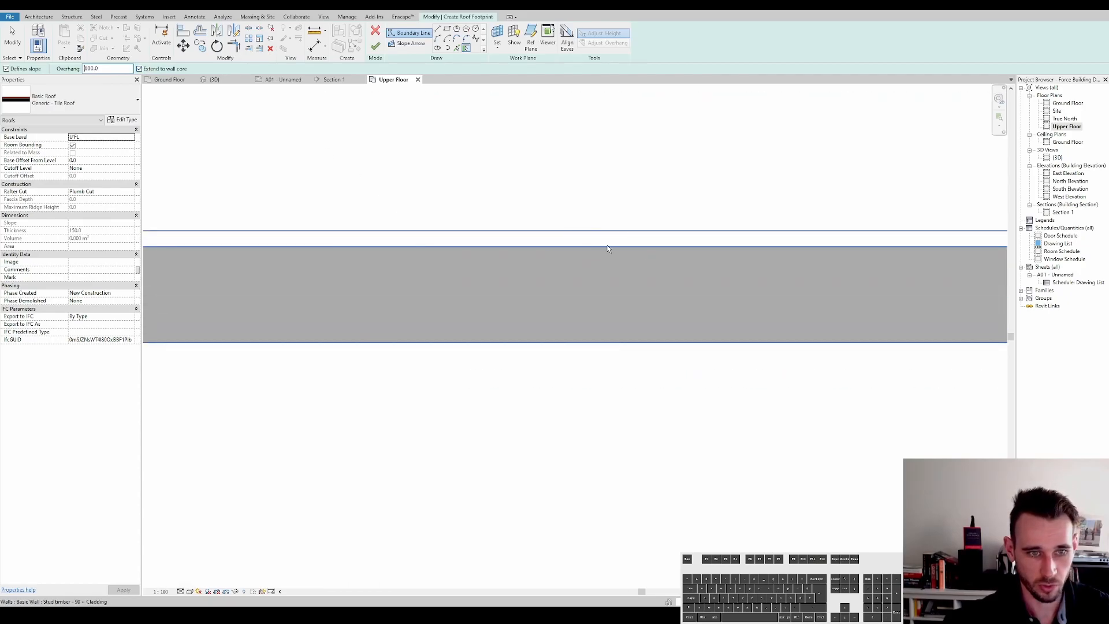
{"action": "scroll", "coordinate": [664, 247], "scroll_direction": "down", "scroll_amount": 6}
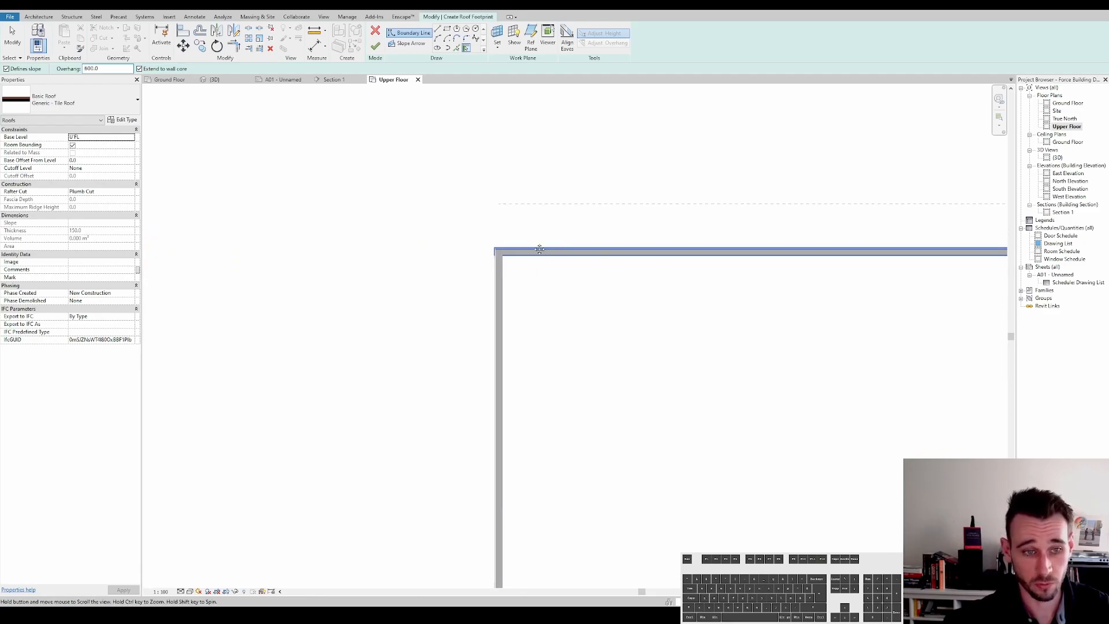
{"action": "scroll", "coordinate": [454, 234], "scroll_direction": "down", "scroll_amount": 1}
{"action": "scroll", "coordinate": [553, 231], "scroll_direction": "up", "scroll_amount": 3}
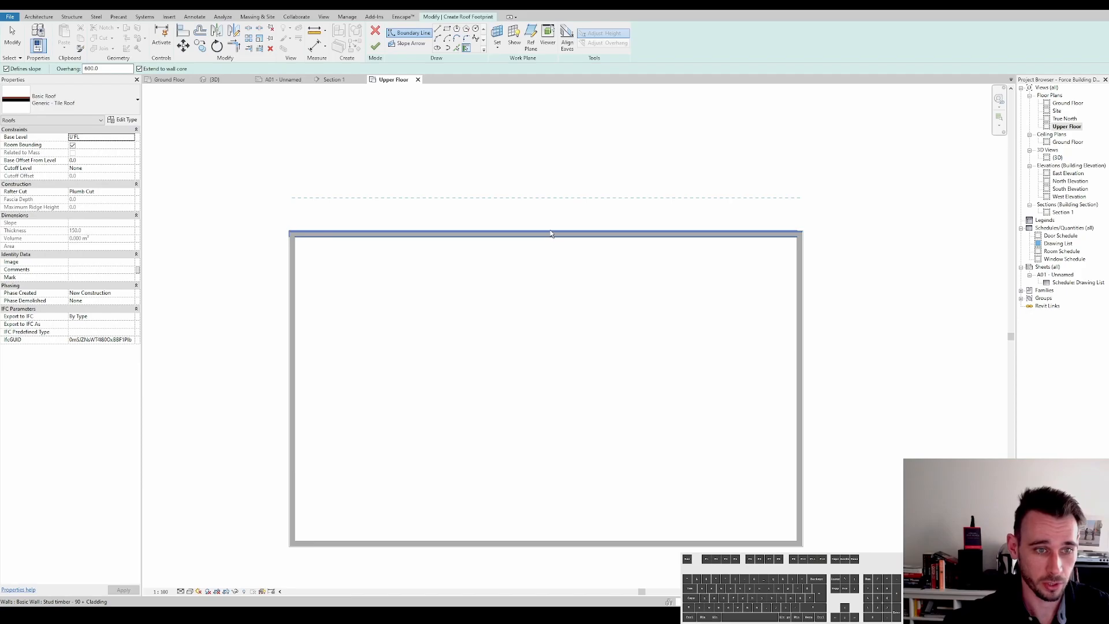
{"action": "key", "text": "Tab"}
{"action": "left_click", "coordinate": [550, 233]}
{"action": "scroll", "coordinate": [551, 231], "scroll_direction": "down", "scroll_amount": 3}
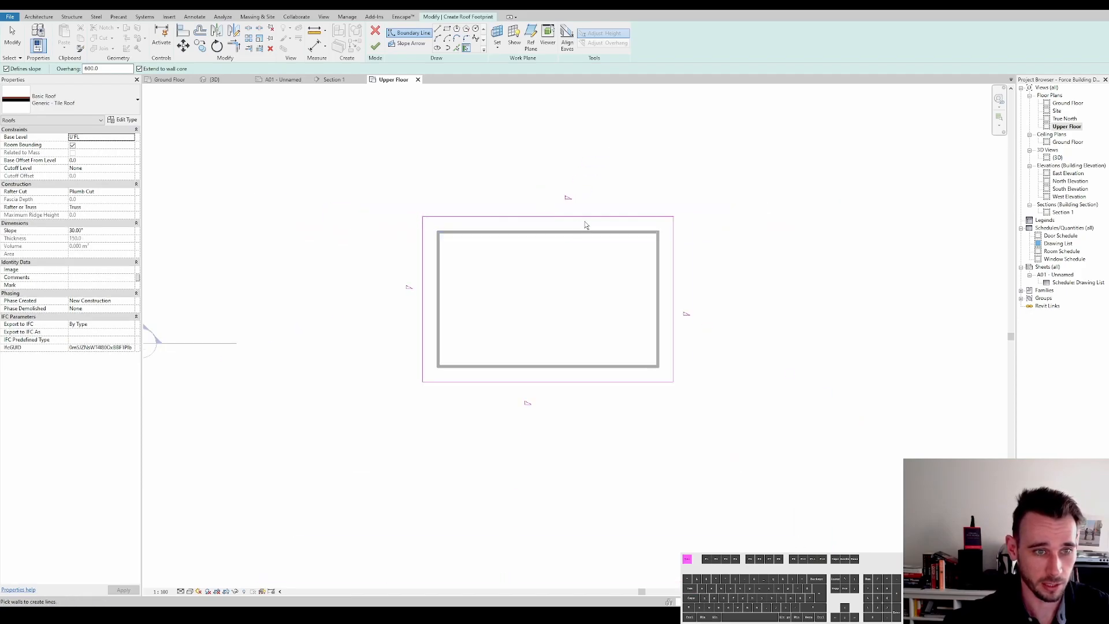
Step: Set the slope of the roof boundary to 25 degrees
{"action": "key", "text": "Escape"}
{"action": "left_click", "coordinate": [104, 175]}
{"action": "type", "text": "25"}
{"action": "left_click", "coordinate": [227, 146]}
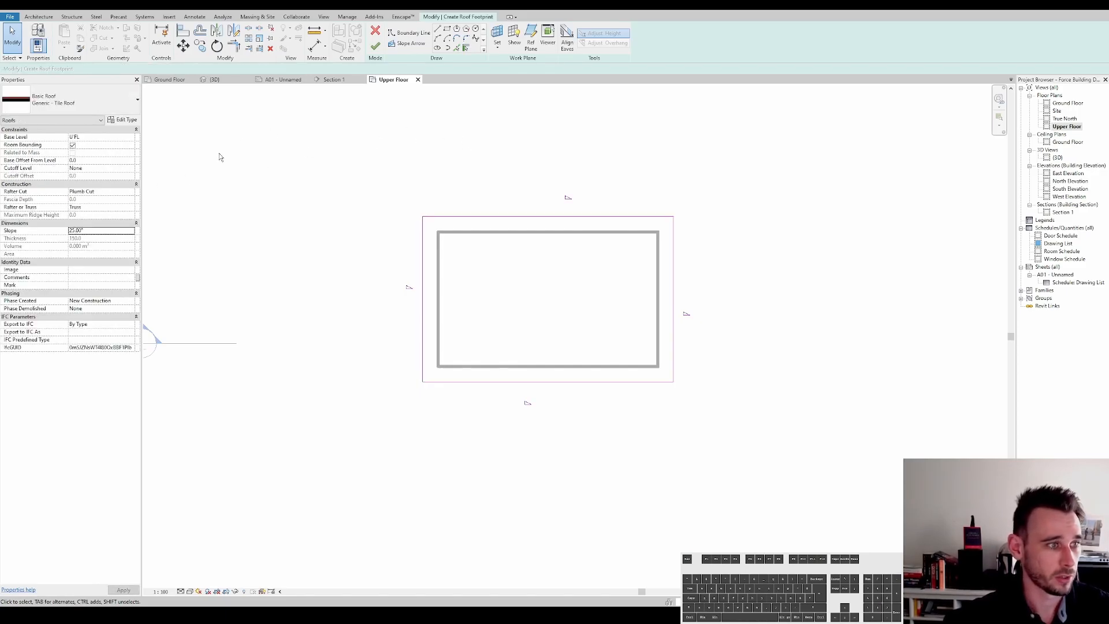
Step: Set the roof's base level to U'CL with a base offset of 40
{"action": "left_click", "coordinate": [130, 137]}
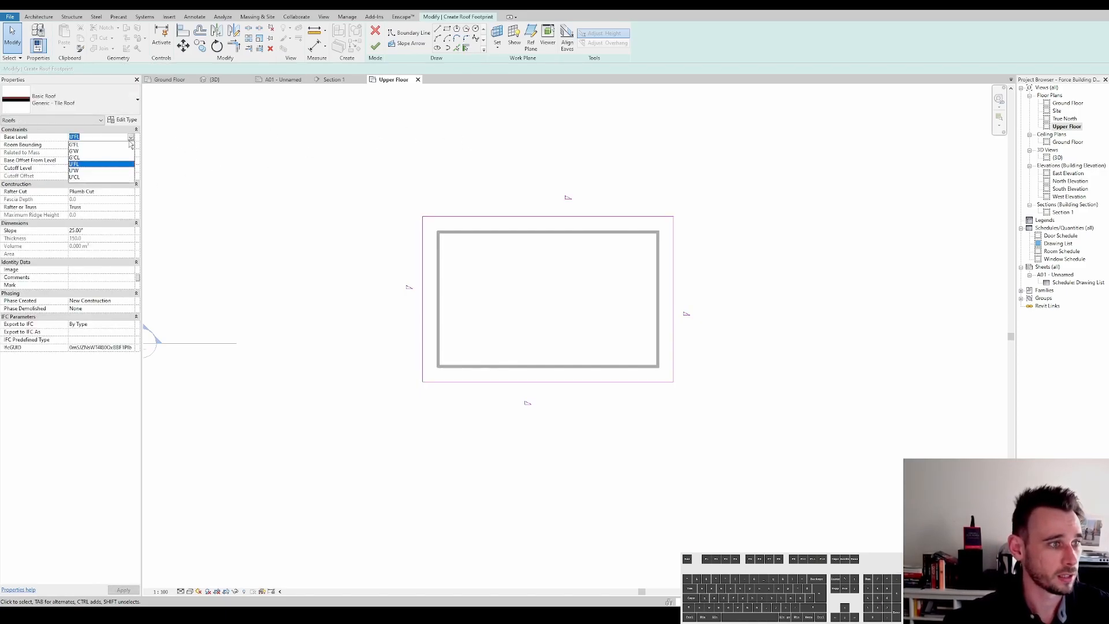
{"action": "left_click", "coordinate": [88, 177]}
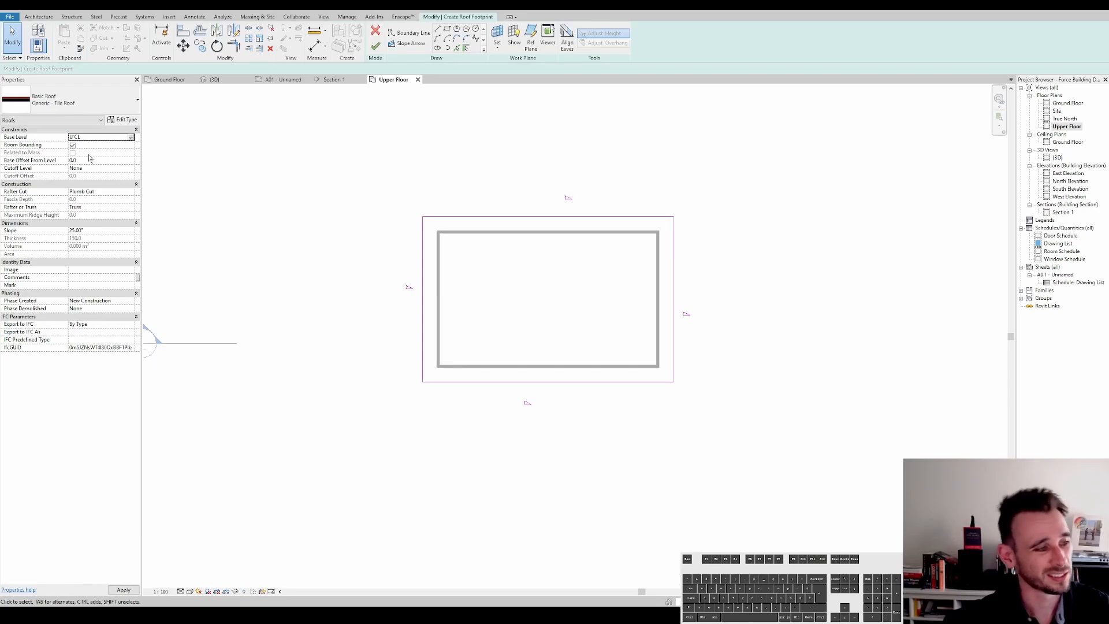
{"action": "left_click", "coordinate": [89, 159]}
{"action": "type", "text": "40"}
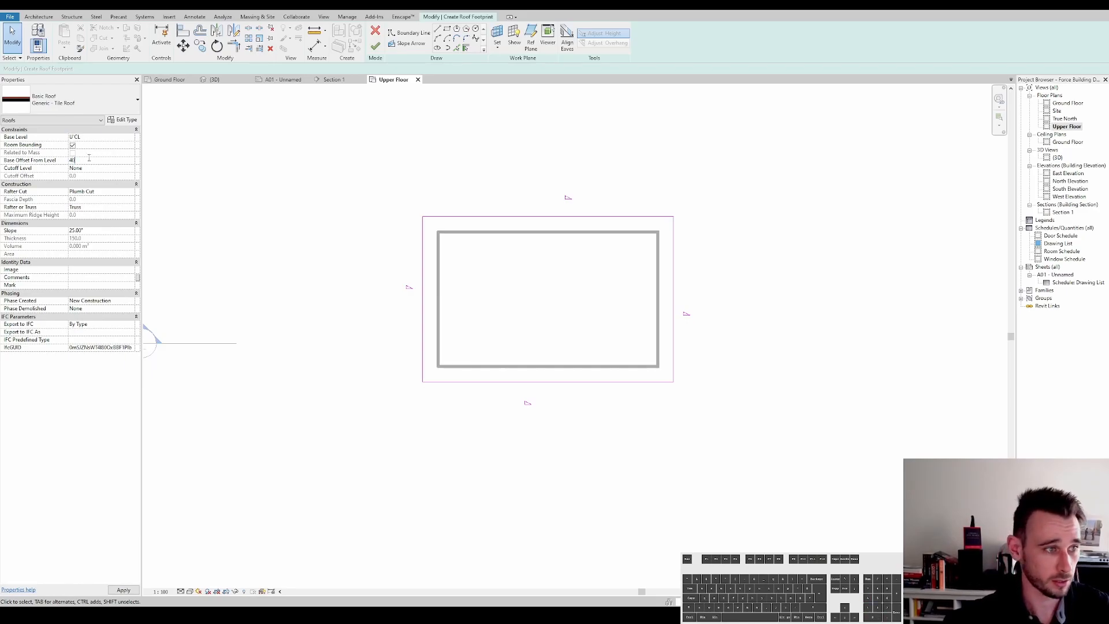
{"action": "key", "text": "Return"}
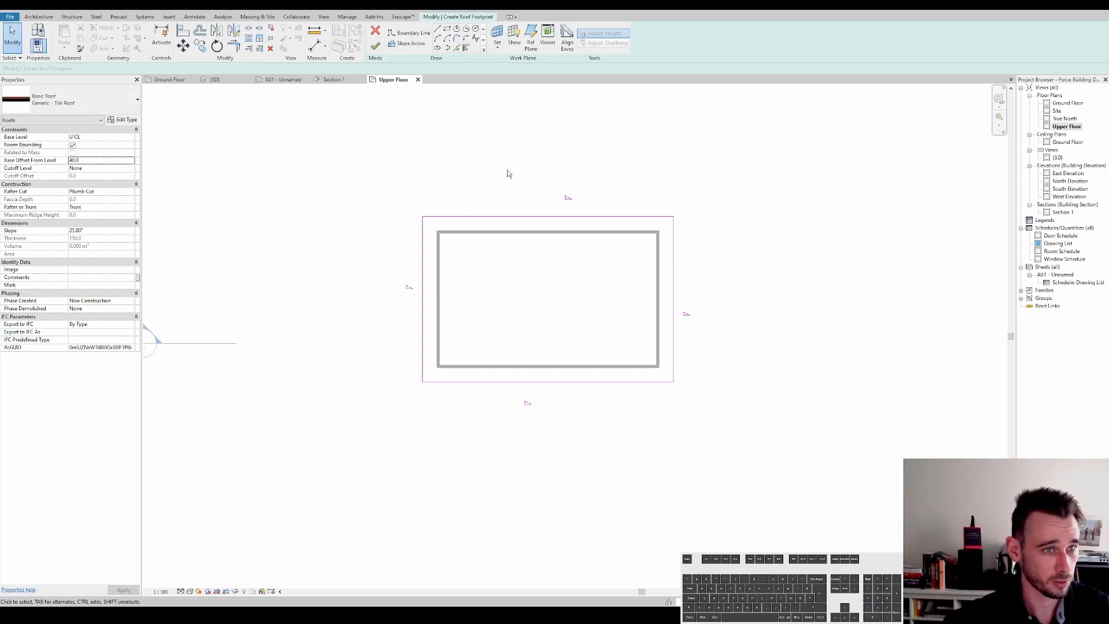
Step: Finish the roof footprint, save the project and attach the upper walls to the roof
{"action": "left_click", "coordinate": [376, 46]}
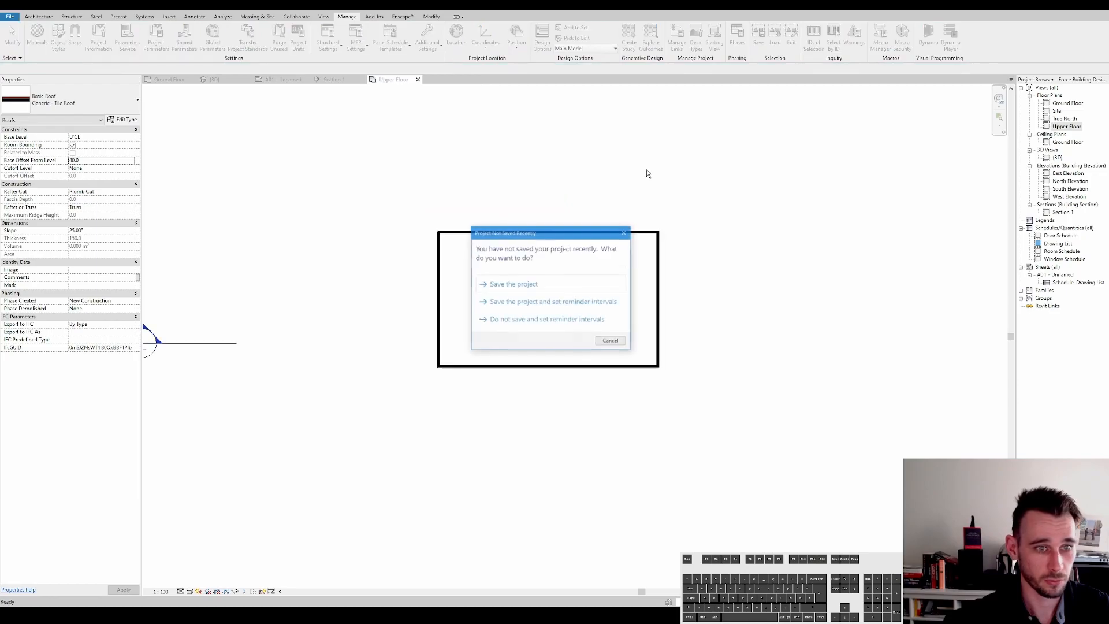
{"action": "left_click", "coordinate": [556, 287]}
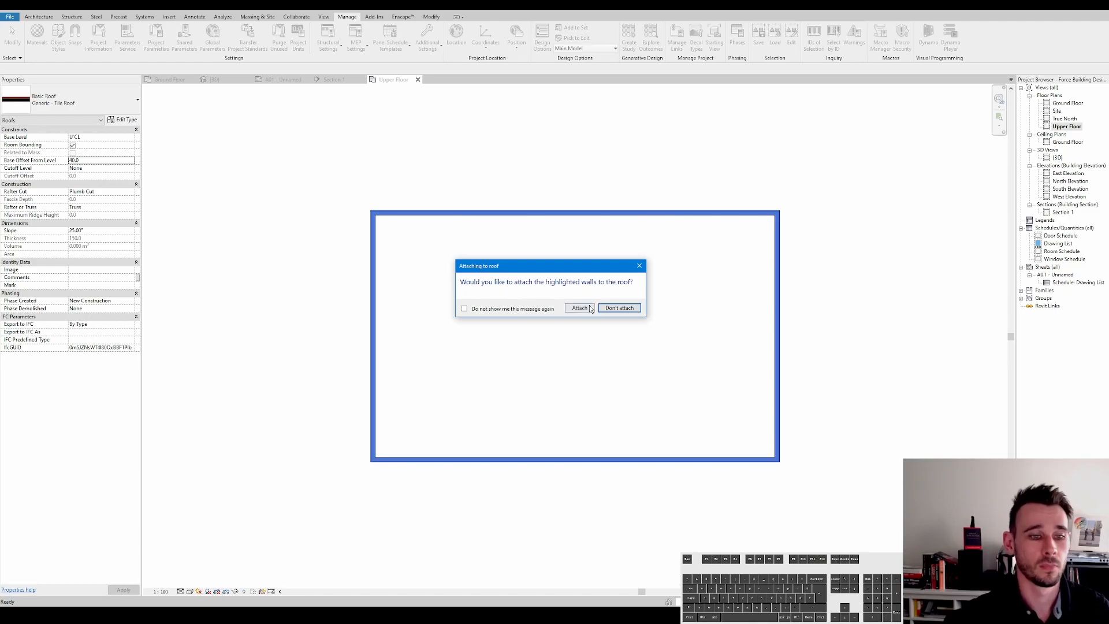
{"action": "left_click", "coordinate": [590, 308]}
Step: Switch to the 3D view and examine the tiled hip roof and its eaves from several angles
{"action": "left_click", "coordinate": [184, 9]}
{"action": "middle_click_drag", "start_coordinate": [680, 270], "coordinate": [651, 339], "text": "shift"}
{"action": "scroll", "coordinate": [638, 337], "scroll_direction": "up", "scroll_amount": 5}
{"action": "scroll", "coordinate": [631, 335], "scroll_direction": "down", "scroll_amount": 2}
{"action": "scroll", "coordinate": [566, 387], "scroll_direction": "down", "scroll_amount": 2}
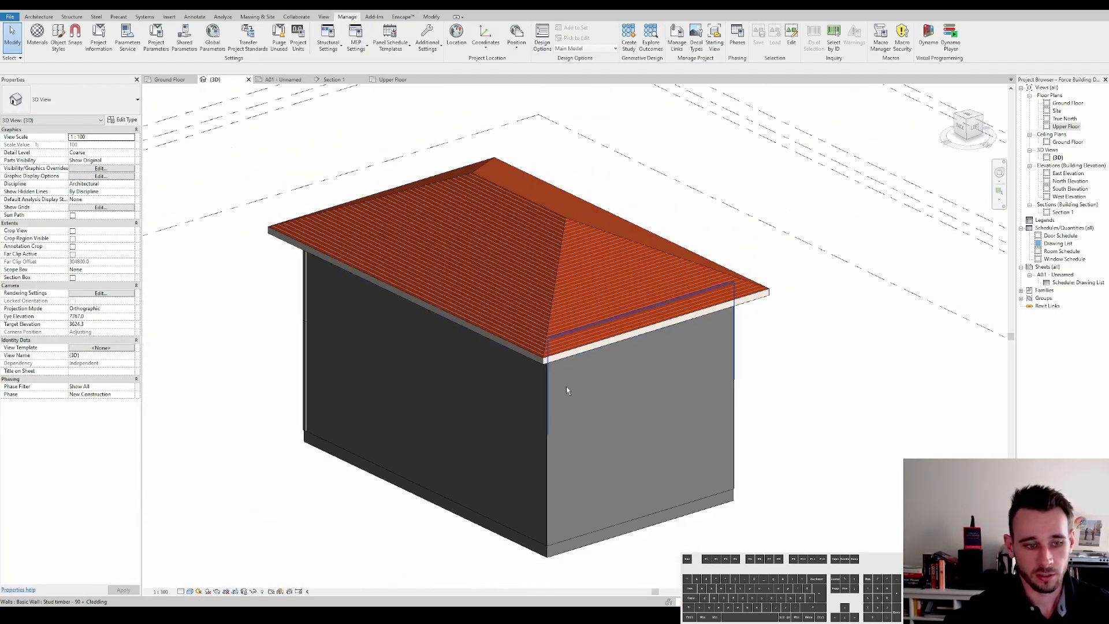
{"action": "middle_click_drag", "start_coordinate": [587, 381], "coordinate": [568, 342], "text": "shift"}
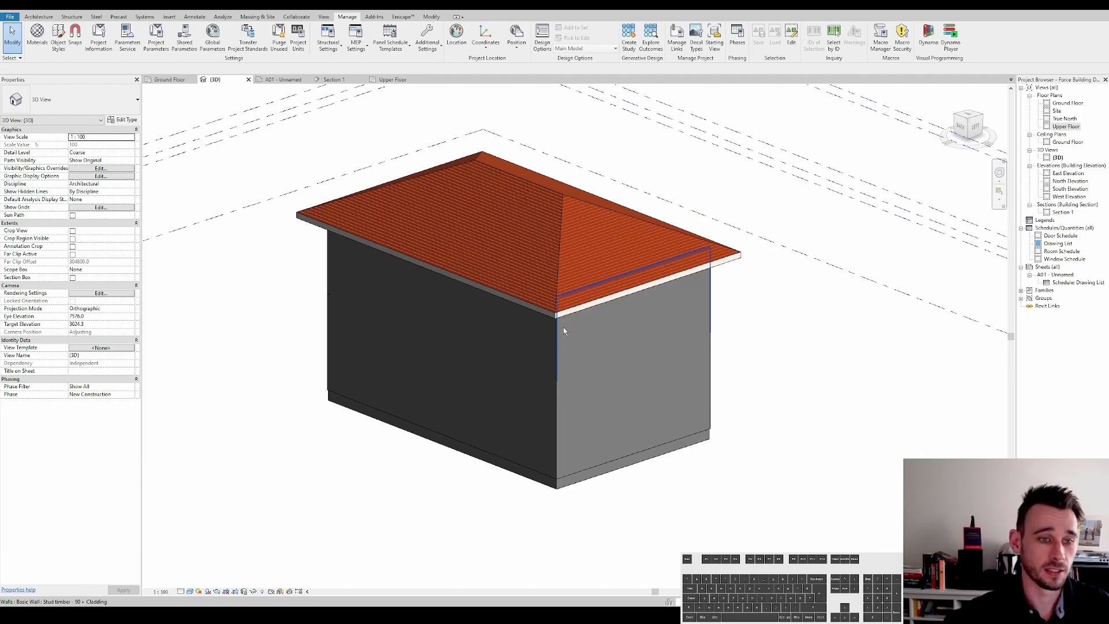
{"action": "scroll", "coordinate": [563, 327], "scroll_direction": "down", "scroll_amount": 3}
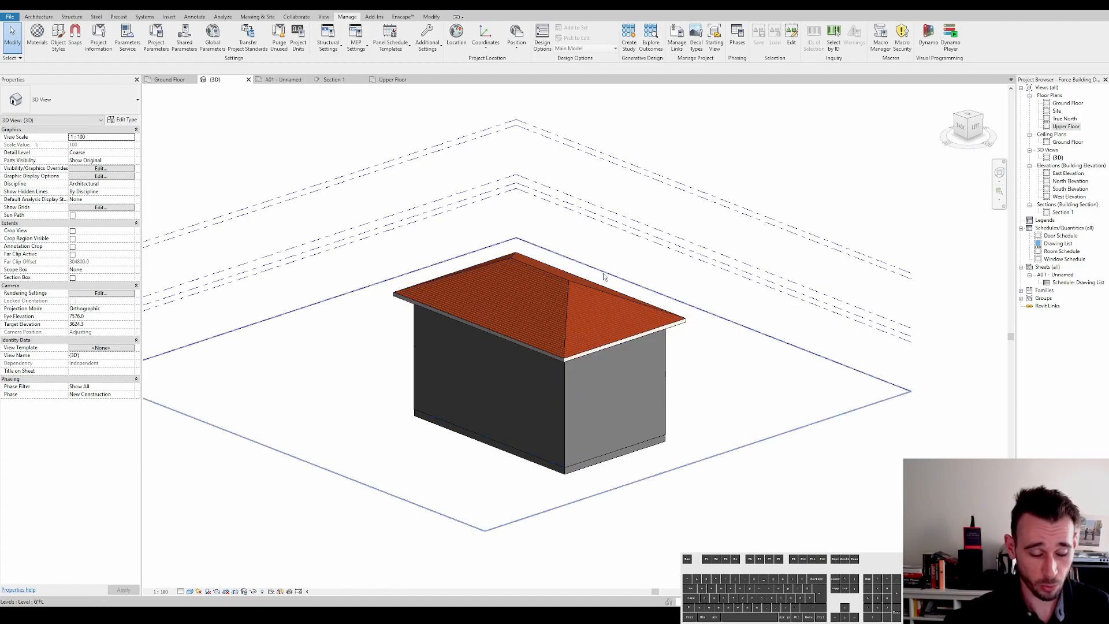
{"action": "scroll", "coordinate": [575, 378], "scroll_direction": "up", "scroll_amount": 4}
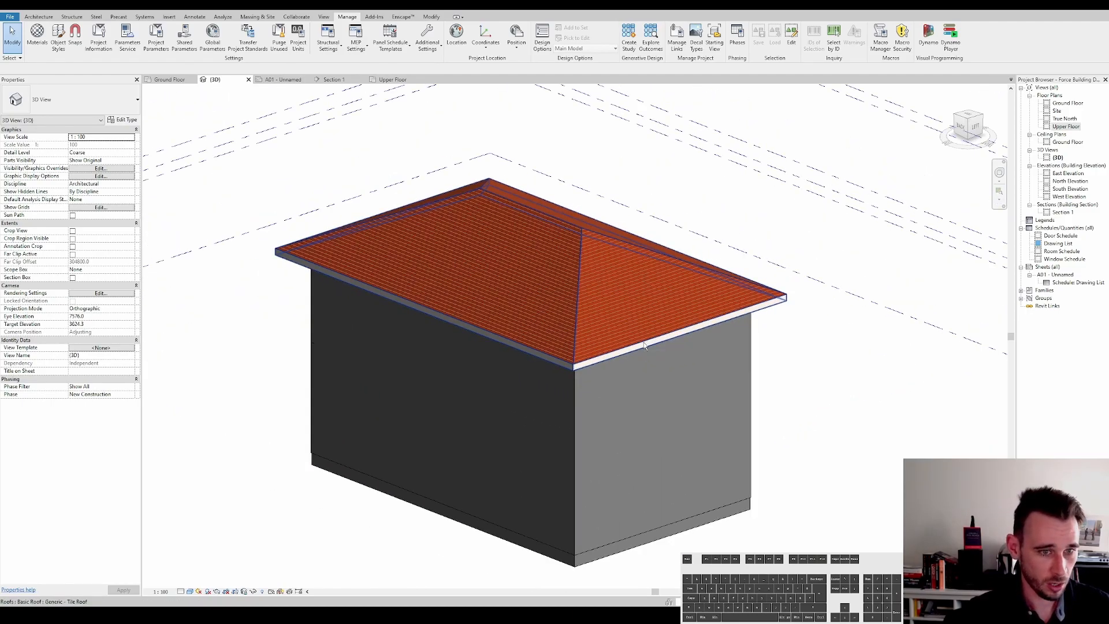
Step: Start placing a roof fascia and set its type's profile to Fascia-Flat : 19 x 235mm
{"action": "left_click", "coordinate": [612, 356]}
{"action": "key", "text": "Escape"}
{"action": "key", "text": "f"}
{"action": "key", "text": "a"}
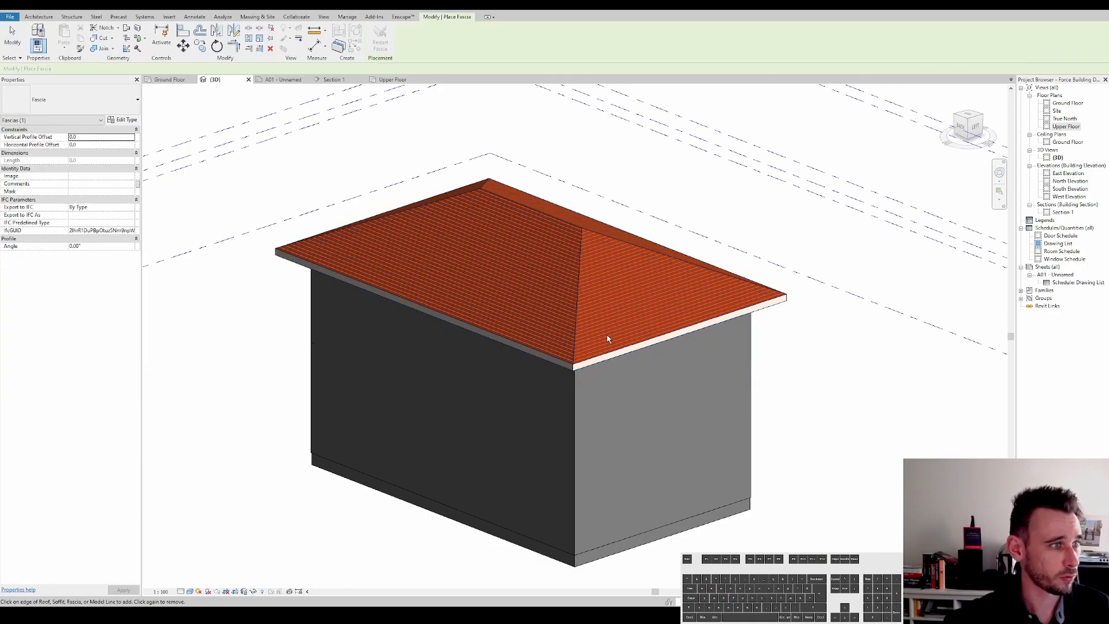
{"action": "left_click", "coordinate": [117, 120]}
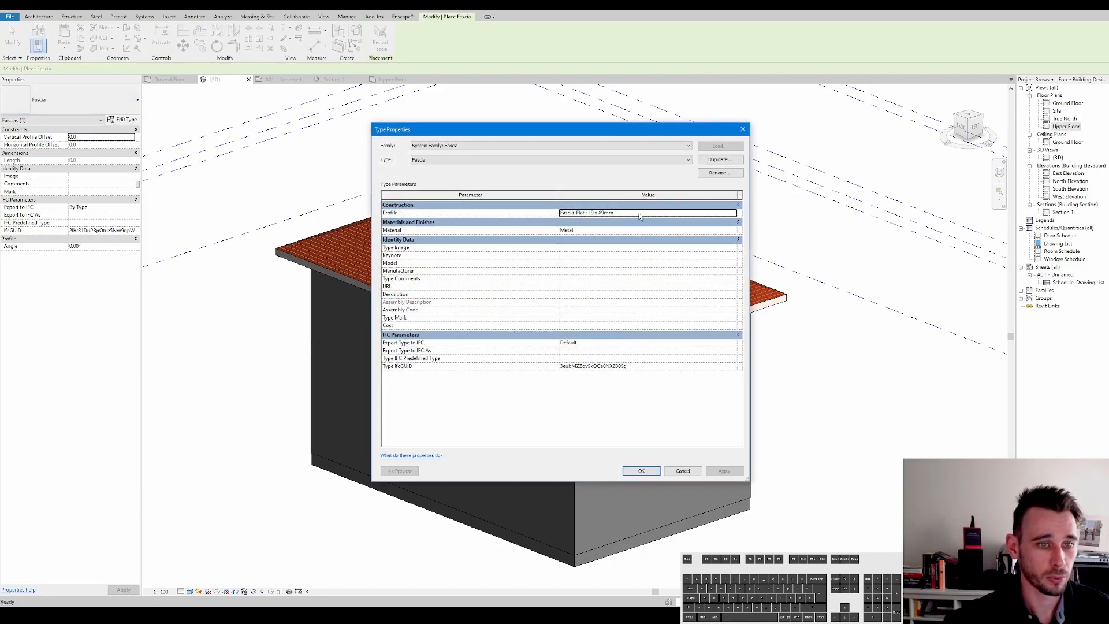
{"action": "left_click", "coordinate": [732, 214]}
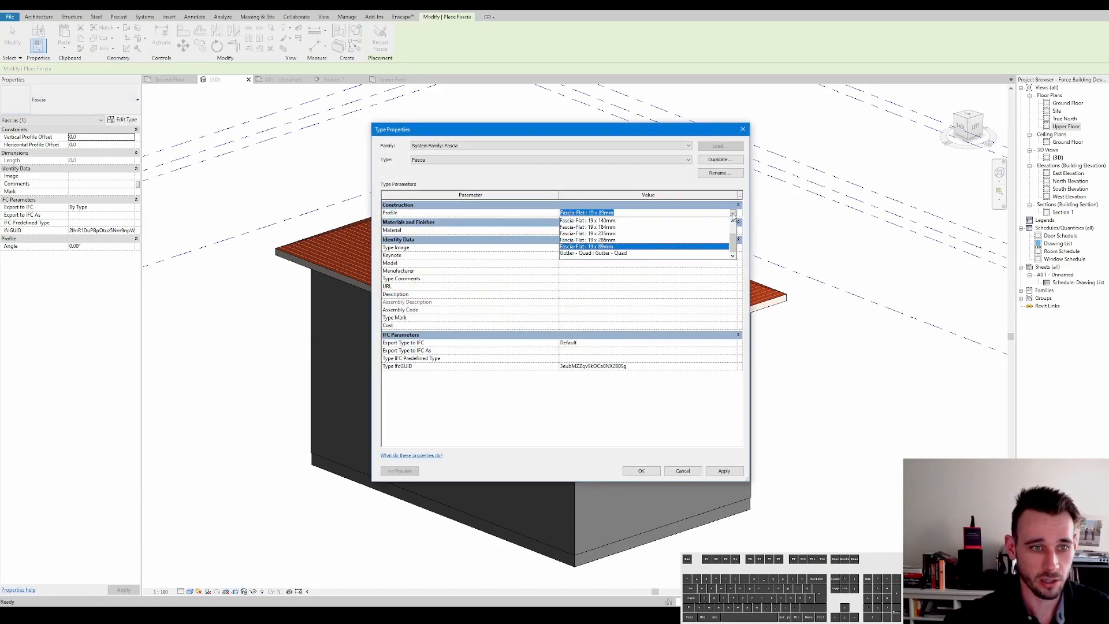
{"action": "left_click", "coordinate": [608, 234]}
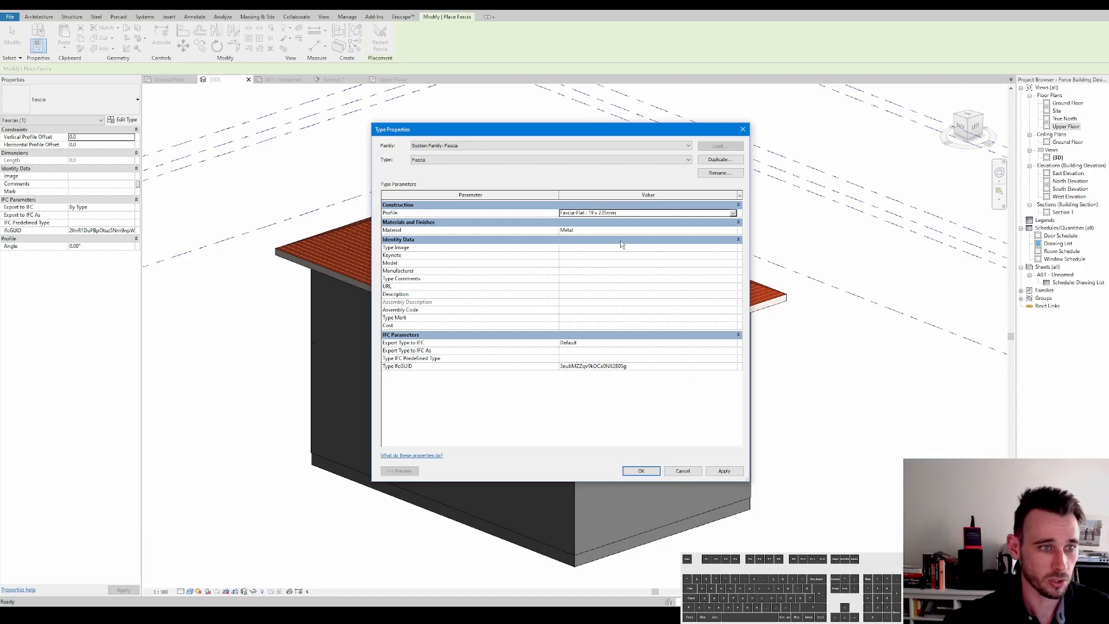
Step: Set the fascia type's material to Timber and accept the type properties
{"action": "double_click", "coordinate": [734, 231]}
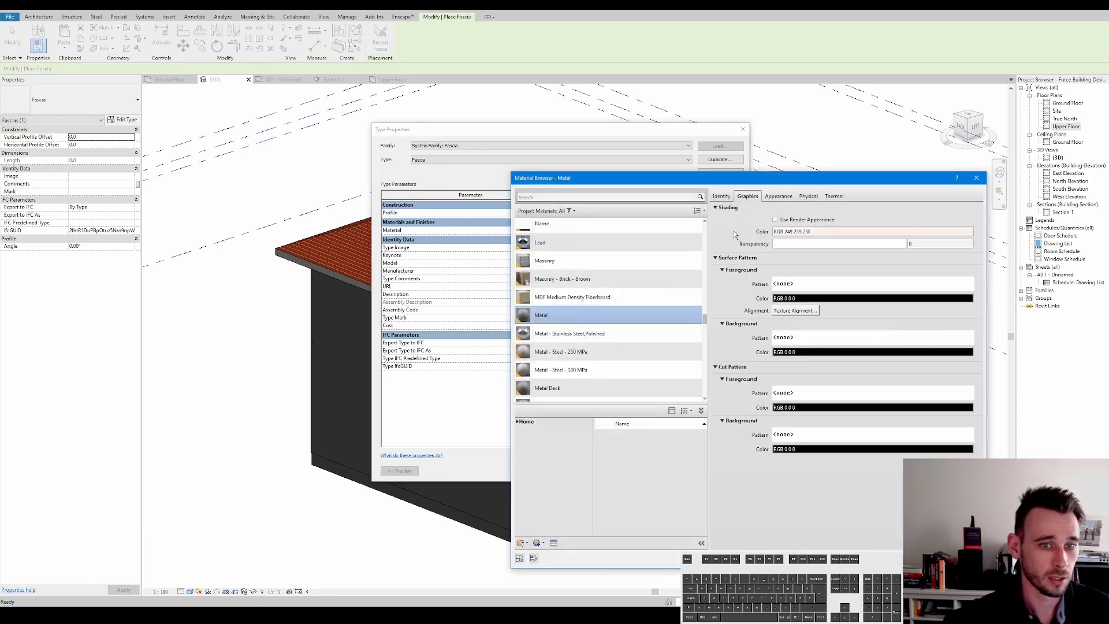
{"action": "key", "text": "Escape"}
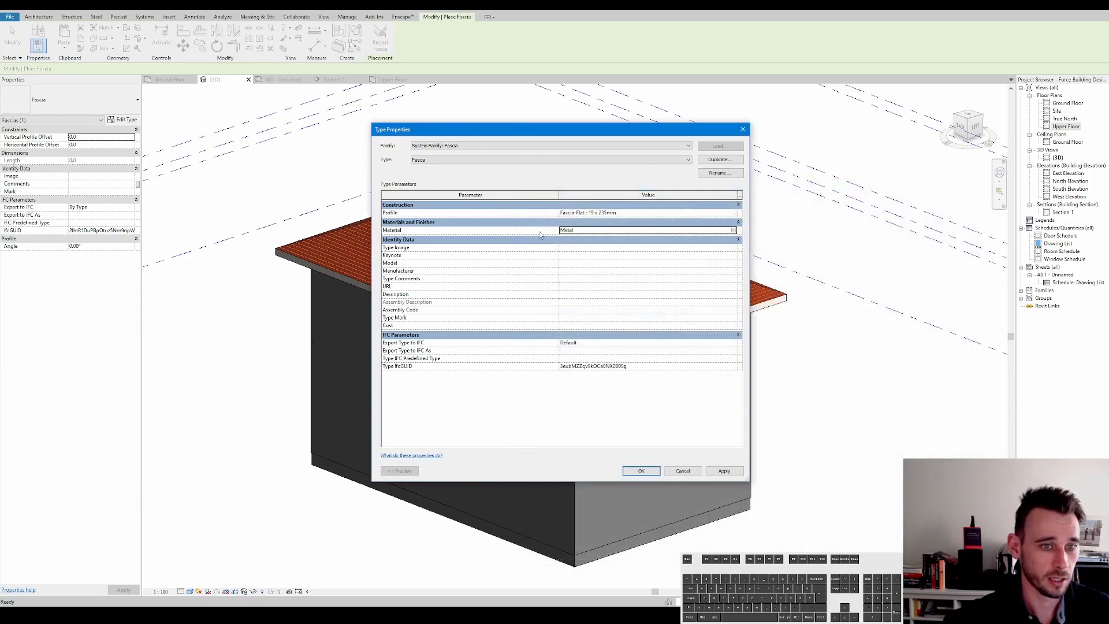
{"action": "left_click", "coordinate": [733, 231]}
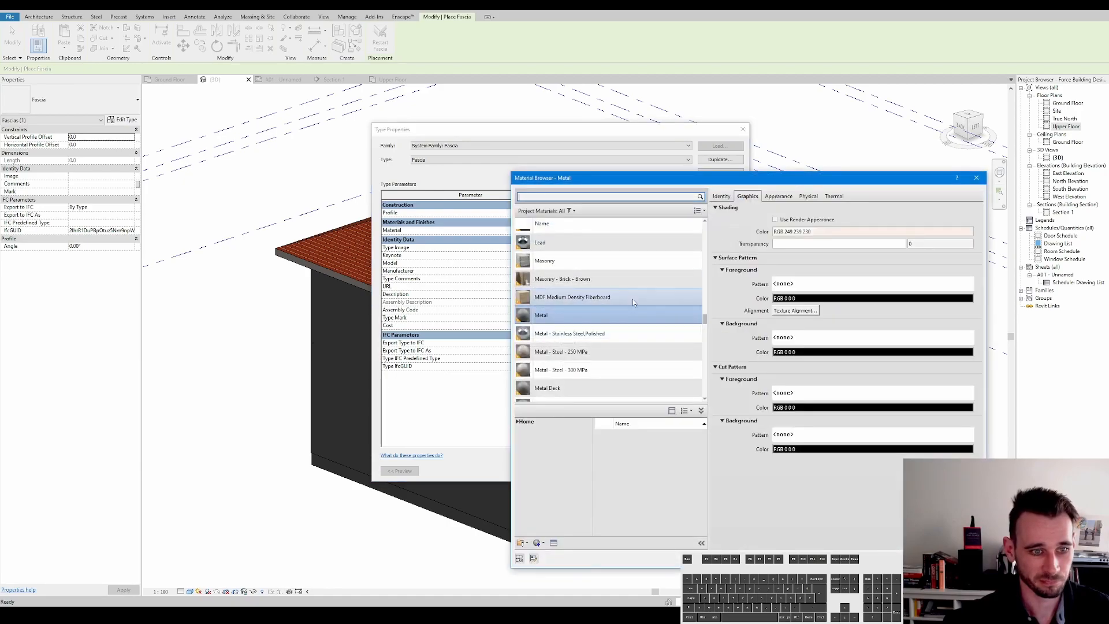
{"action": "left_click", "coordinate": [571, 296]}
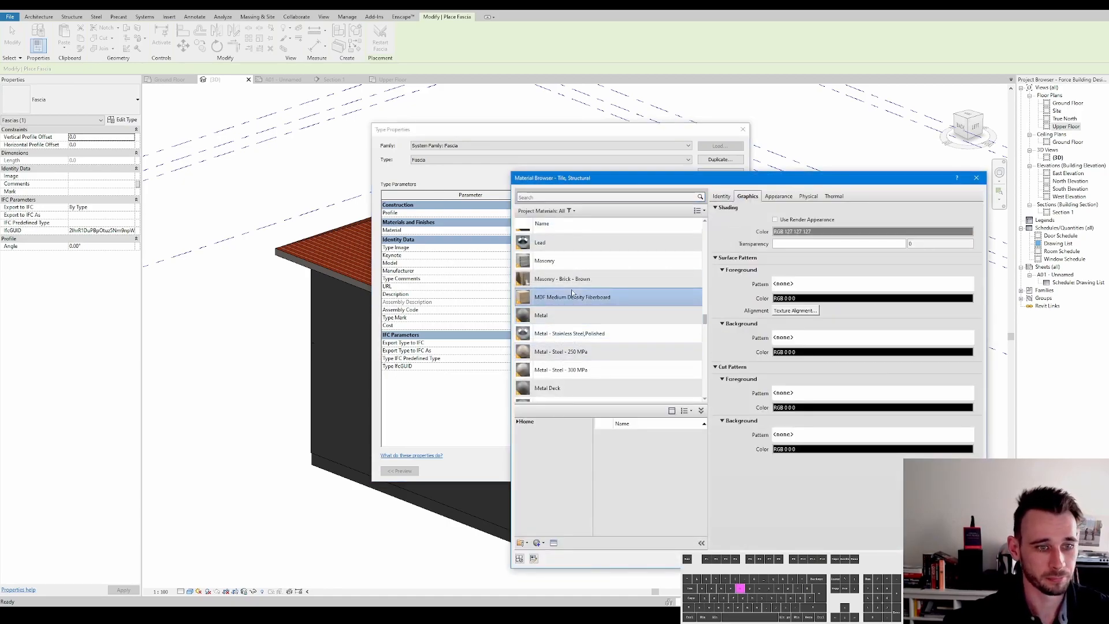
{"action": "key", "text": "t"}
{"action": "scroll", "coordinate": [582, 358], "scroll_direction": "down", "scroll_amount": 1}
{"action": "left_click", "coordinate": [569, 357]}
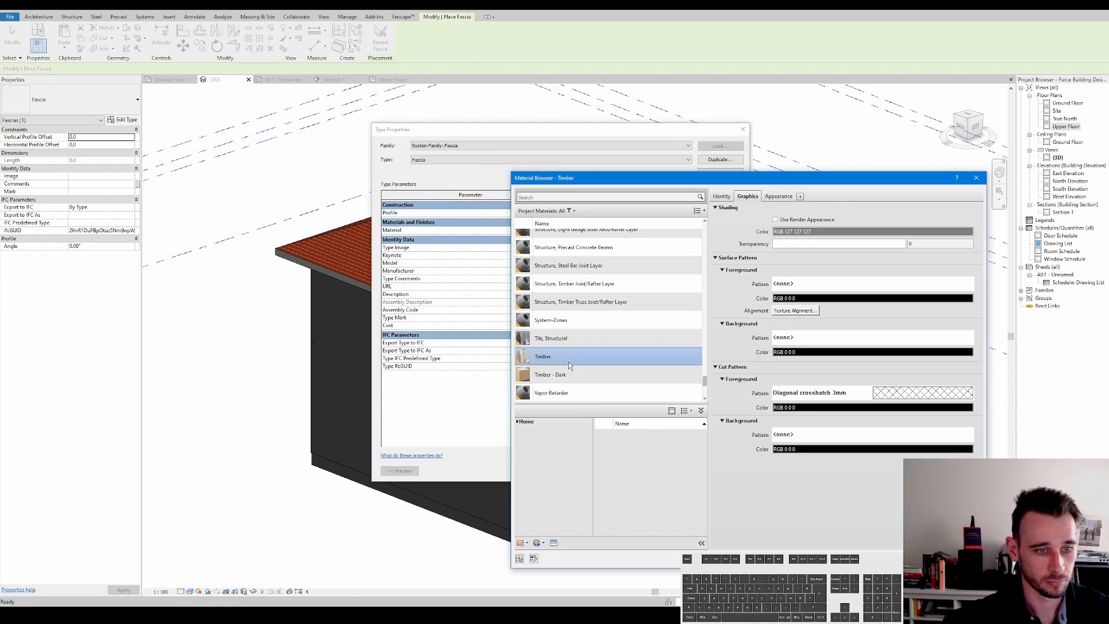
{"action": "key", "text": "Return"}
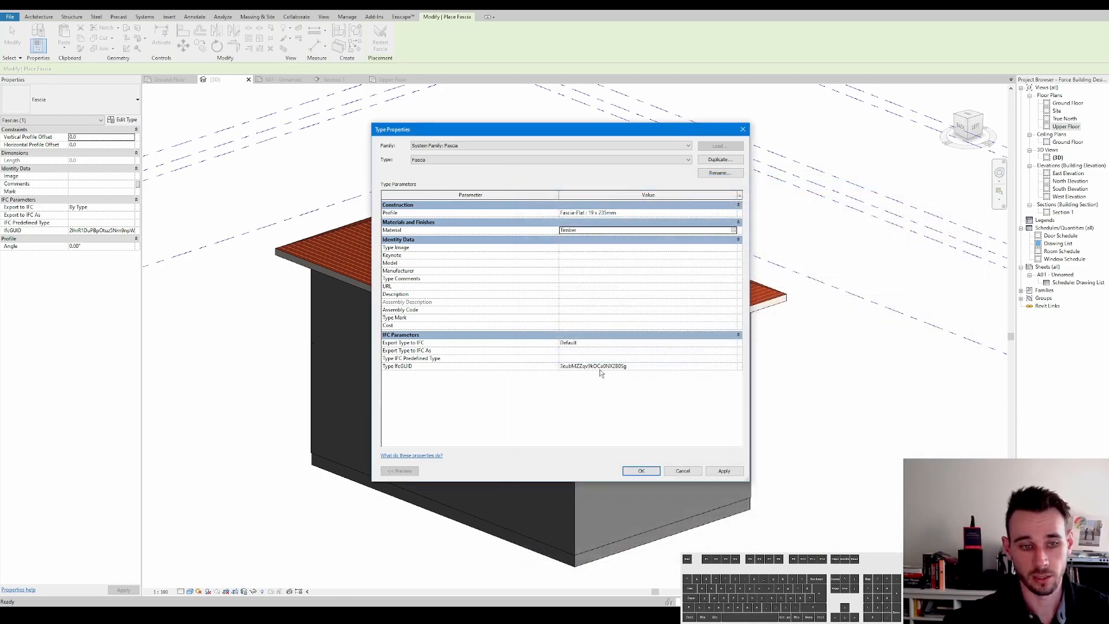
{"action": "left_click", "coordinate": [641, 471]}
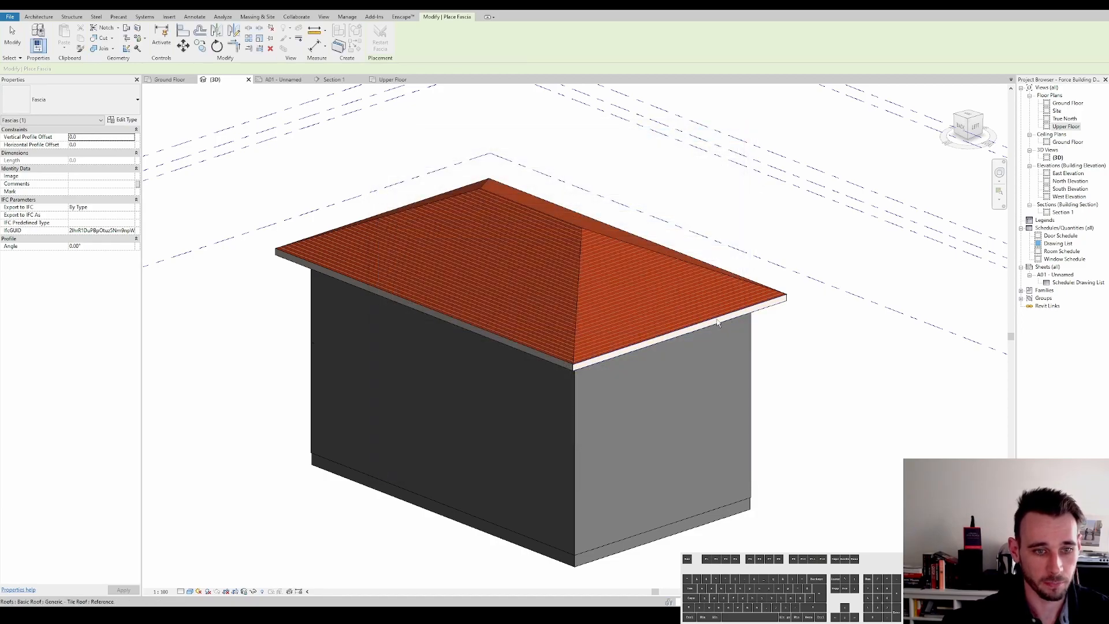
Step: Place the fascia around the roof's eaves and check the profile assigned to its type
{"action": "left_click", "coordinate": [659, 343]}
{"action": "key", "text": "Escape"}
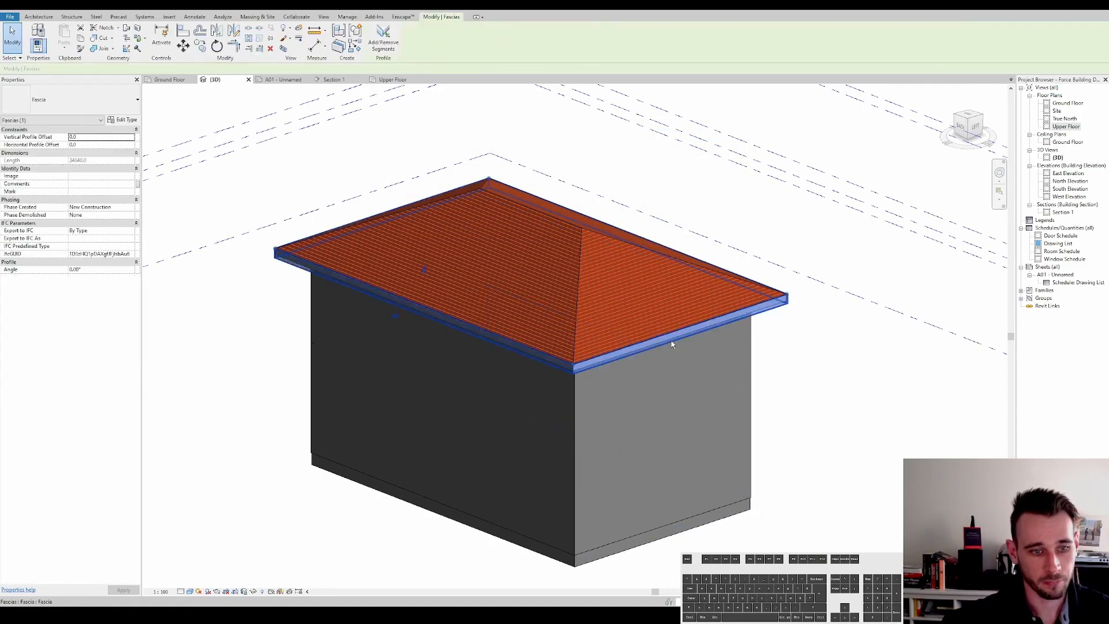
{"action": "left_click", "coordinate": [121, 120]}
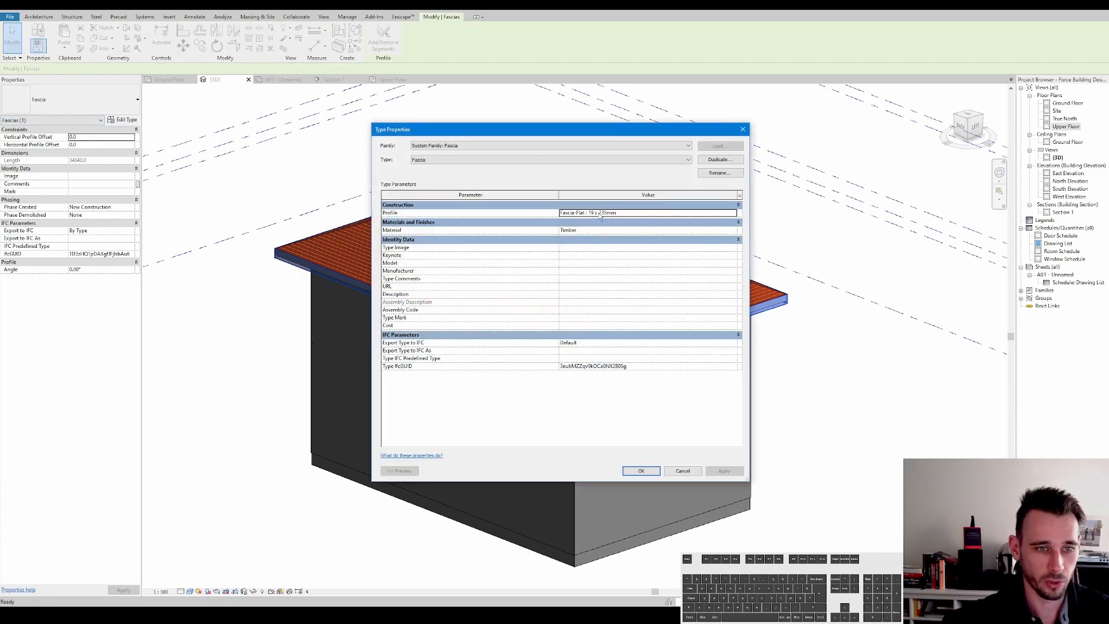
{"action": "key", "text": "Escape"}
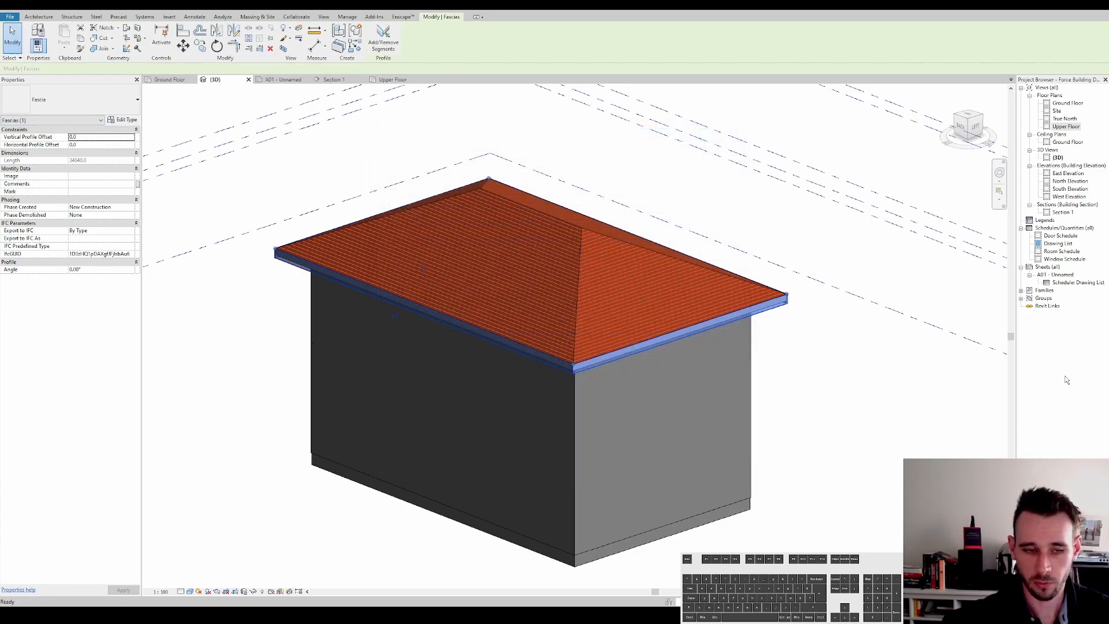
Step: Expand Families in the project browser and collapse its open subcategory branches, including Curtain Wall Mullions
{"action": "key", "text": "Escape"}
{"action": "right_click", "coordinate": [1052, 360]}
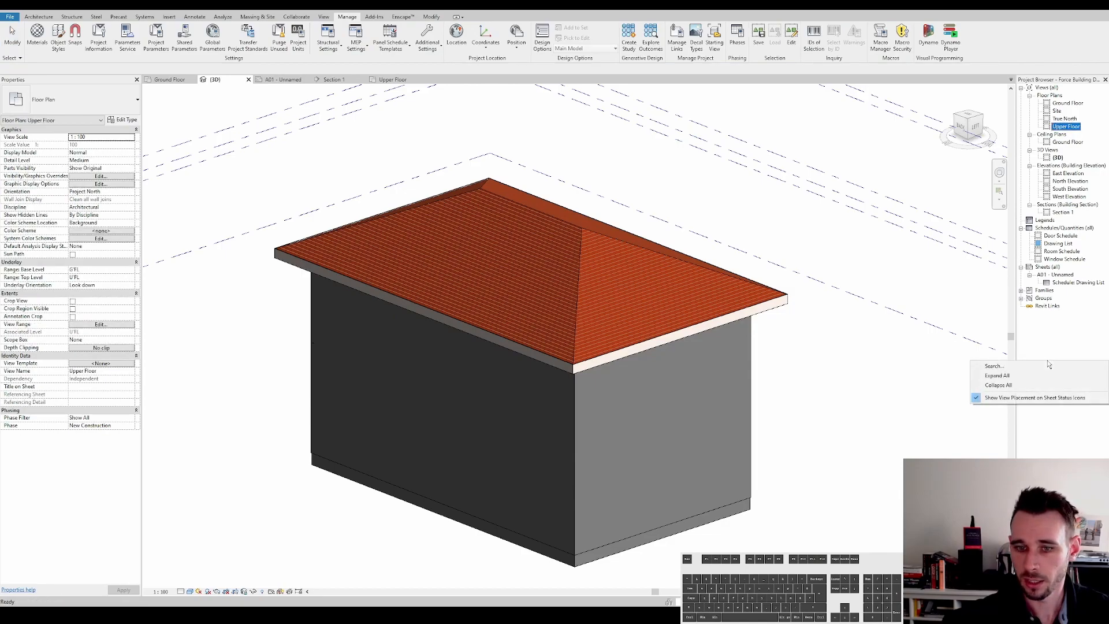
{"action": "right_click", "coordinate": [1050, 347]}
{"action": "left_click", "coordinate": [1038, 337]}
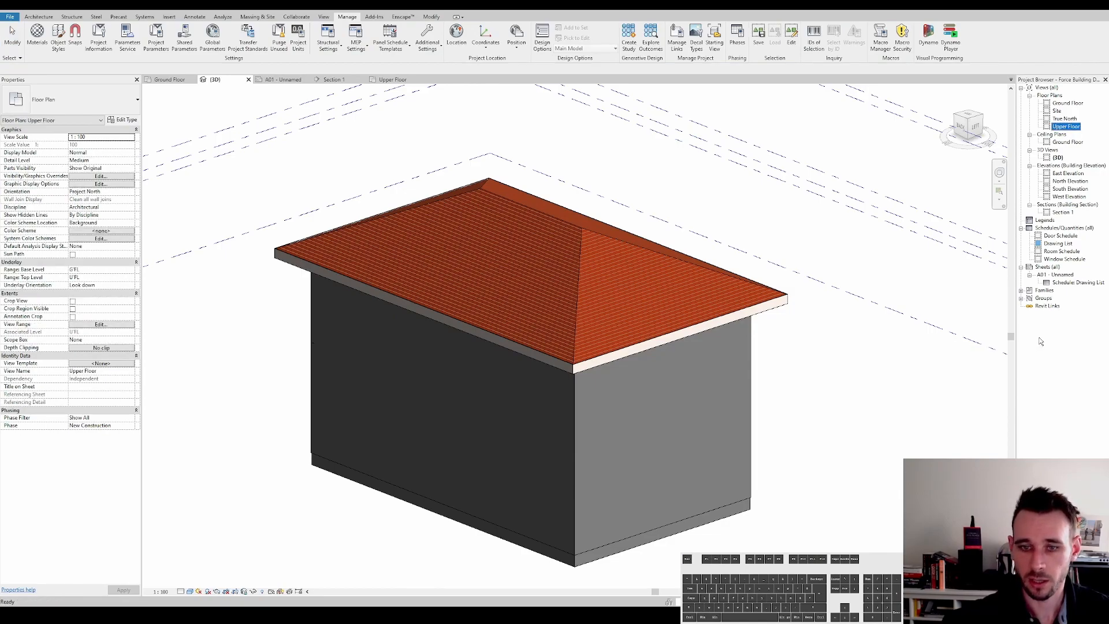
{"action": "left_click", "coordinate": [1020, 291]}
{"action": "scroll", "coordinate": [1035, 254], "scroll_direction": "up", "scroll_amount": 2}
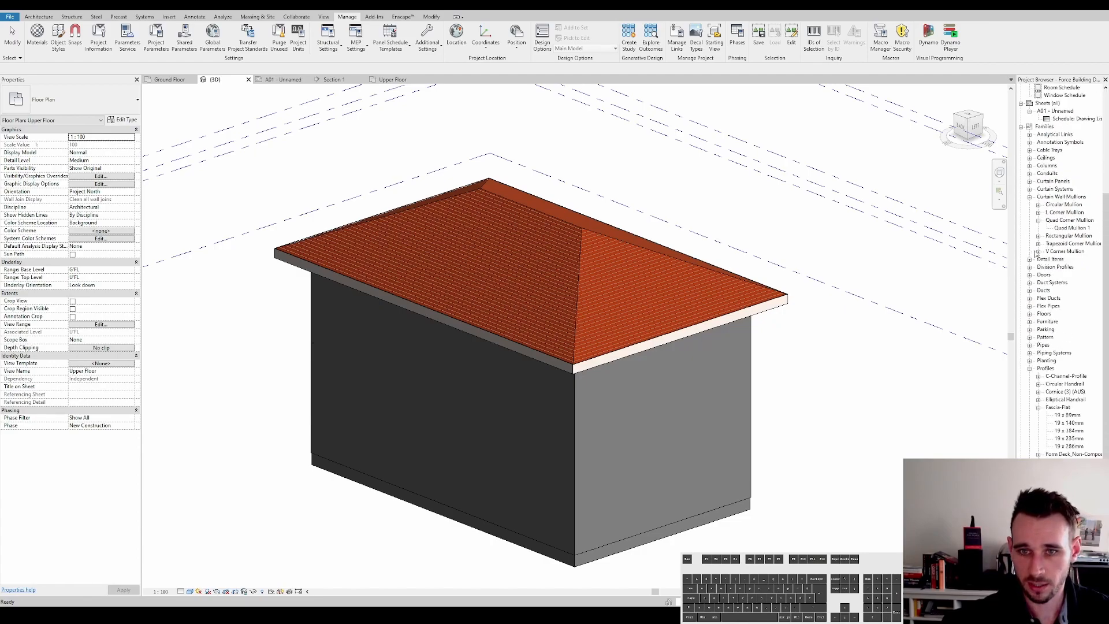
{"action": "left_click", "coordinate": [1028, 197]}
{"action": "scroll", "coordinate": [1032, 319], "scroll_direction": "up", "scroll_amount": 5}
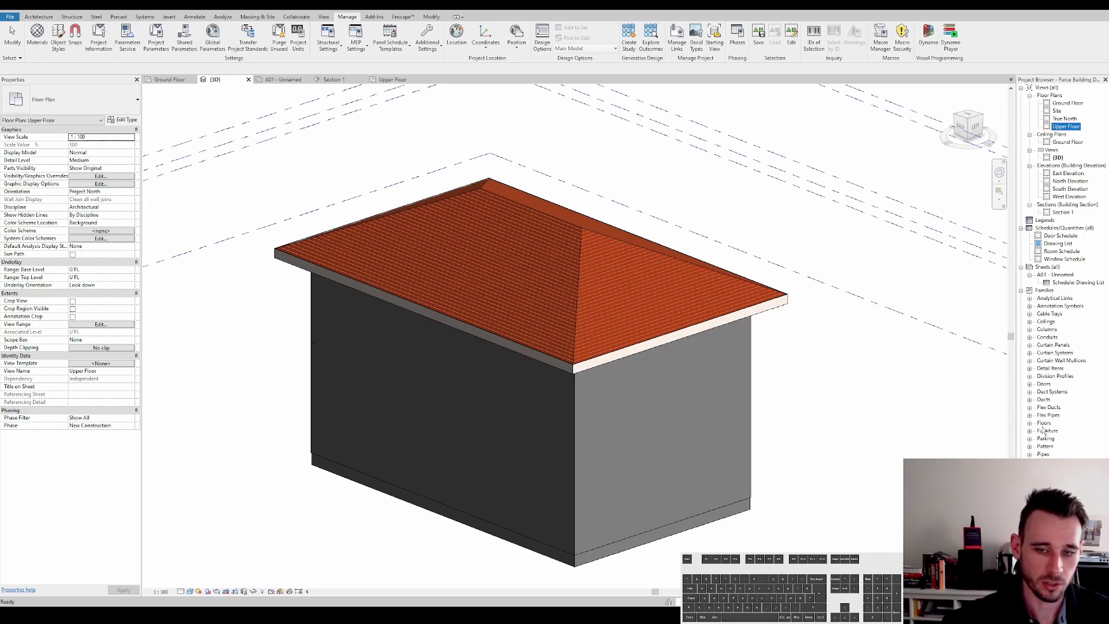
Step: Search the project browser for 235 to locate the Fascia-Flat 19 x 235mm profile
{"action": "right_click", "coordinate": [1093, 125]}
{"action": "left_click", "coordinate": [1091, 114]}
{"action": "right_click", "coordinate": [1090, 113]}
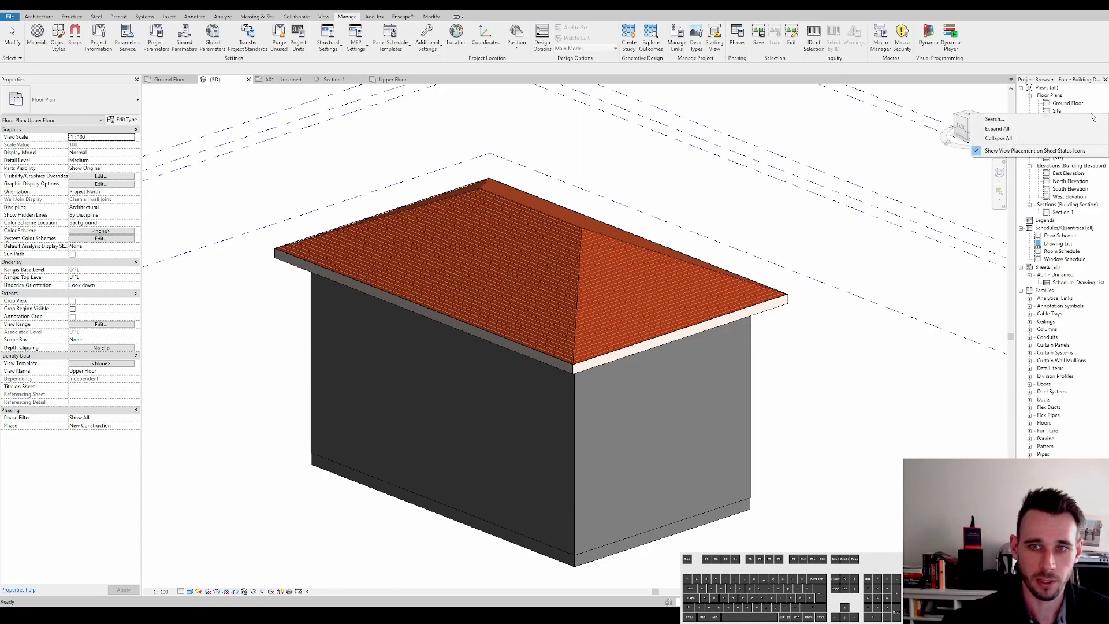
{"action": "left_click", "coordinate": [1026, 120]}
{"action": "type", "text": "235"}
{"action": "key", "text": "Return"}
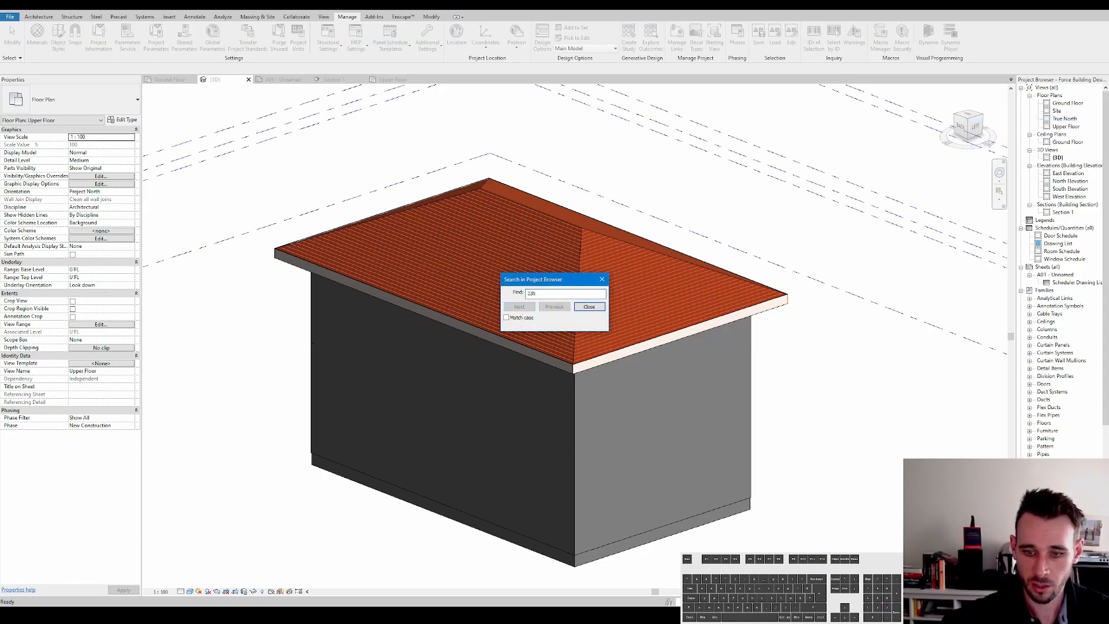
{"action": "left_click", "coordinate": [588, 307]}
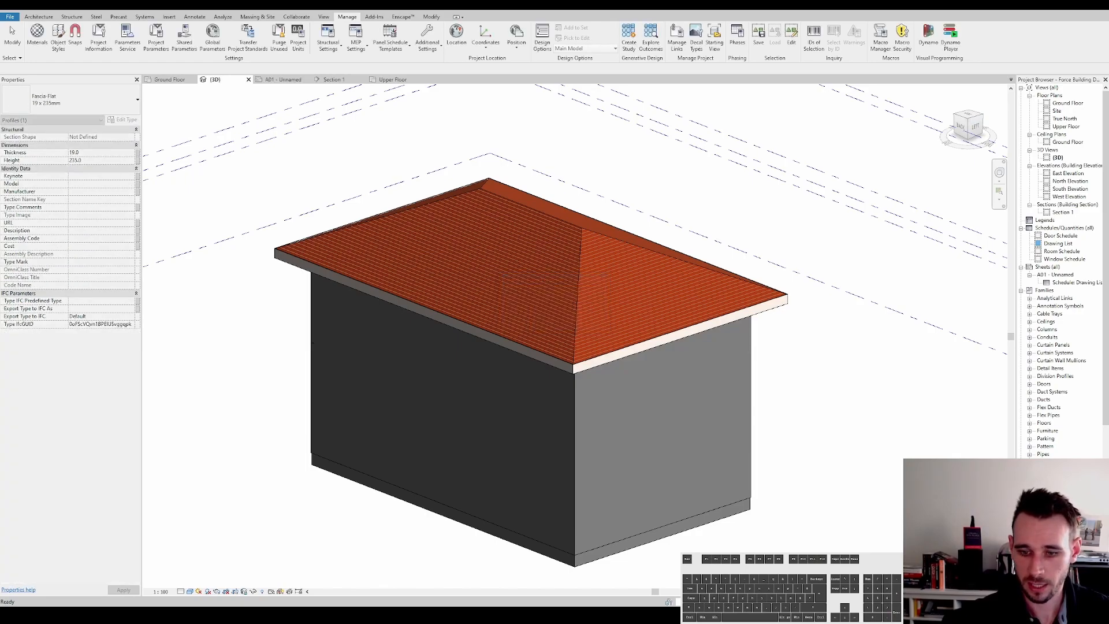
Step: Set the Fascia-Flat 19 x 235mm profile type's thickness to 30 and height to 230
{"action": "key", "text": "Return"}
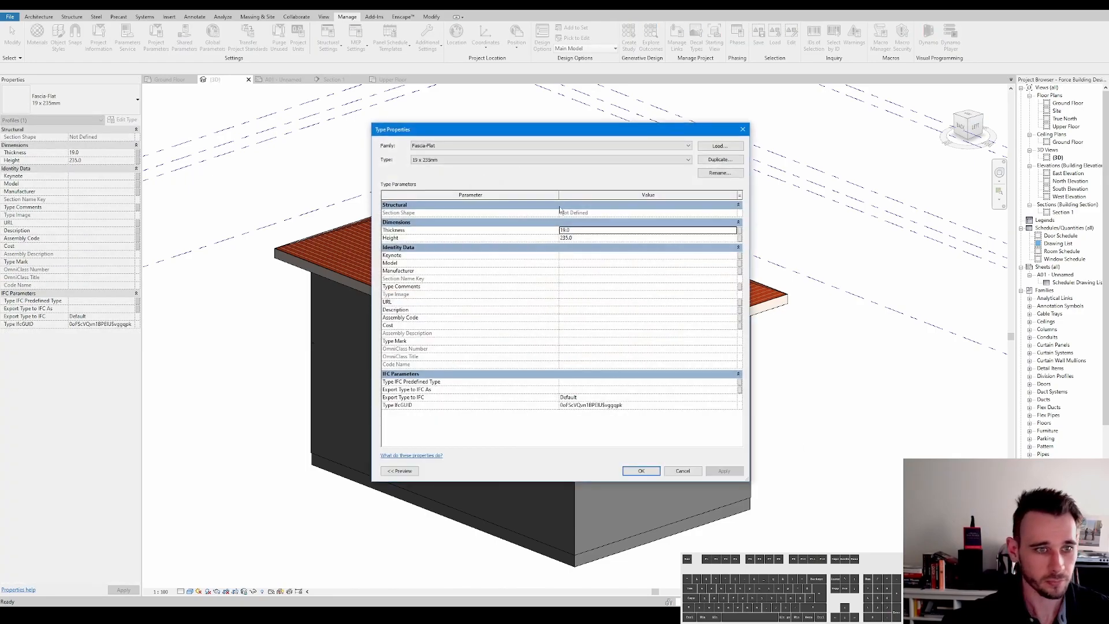
{"action": "double_click", "coordinate": [591, 230]}
{"action": "type", "text": "30"}
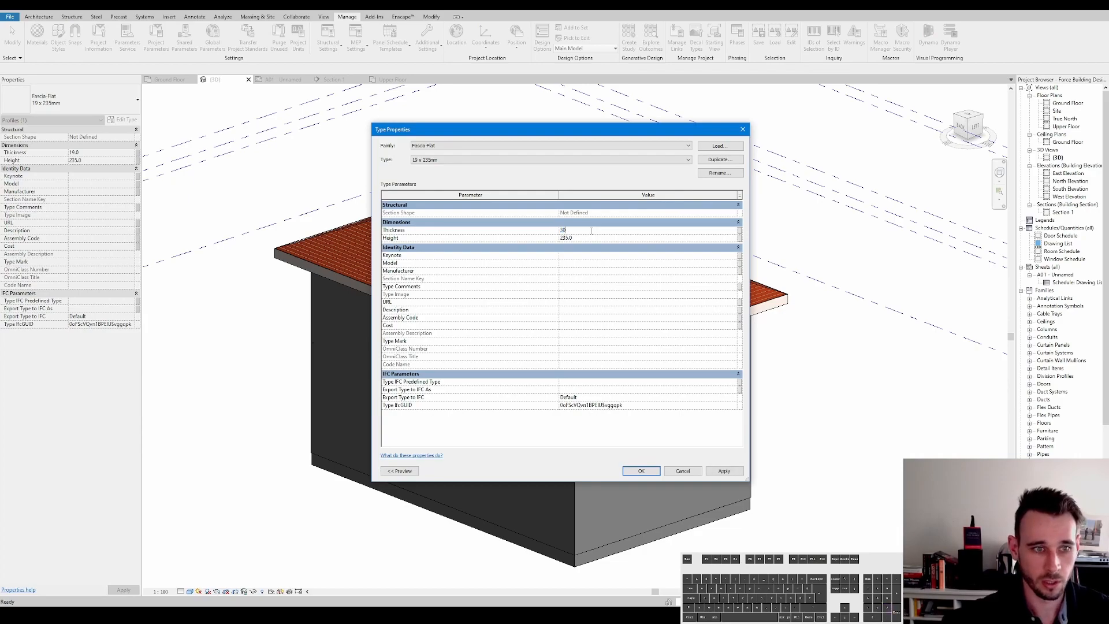
{"action": "key", "text": "Tab"}
{"action": "type", "text": "230"}
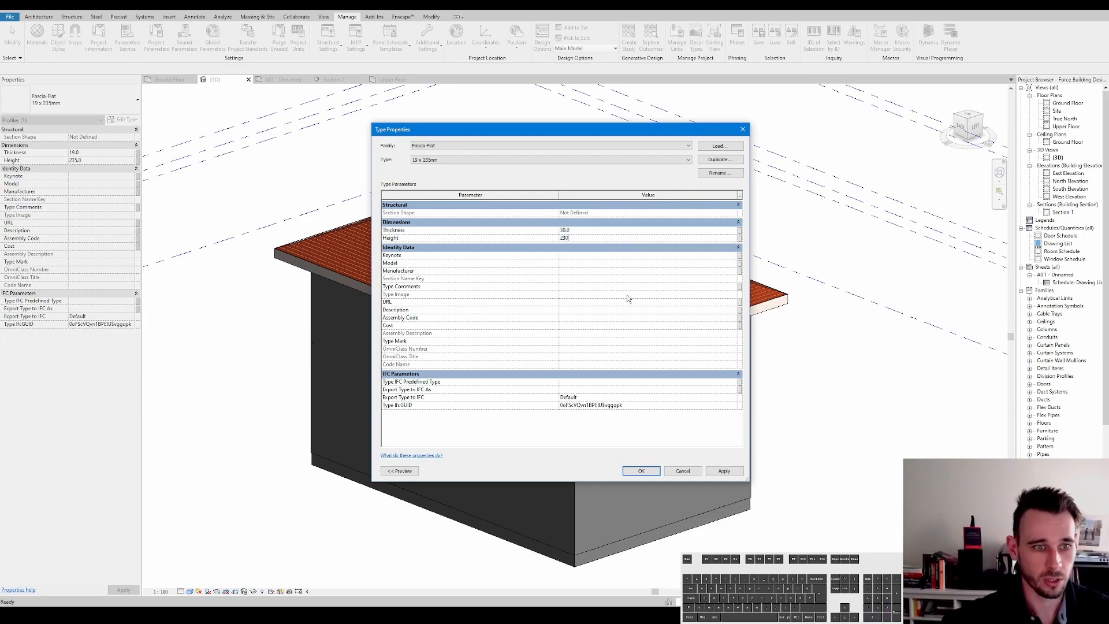
{"action": "left_click", "coordinate": [640, 471]}
Step: Review the captured product page of the 230 x 30mm treated pine fascia and close the snip
{"action": "scroll", "coordinate": [768, 376], "scroll_direction": "up", "scroll_amount": 2}
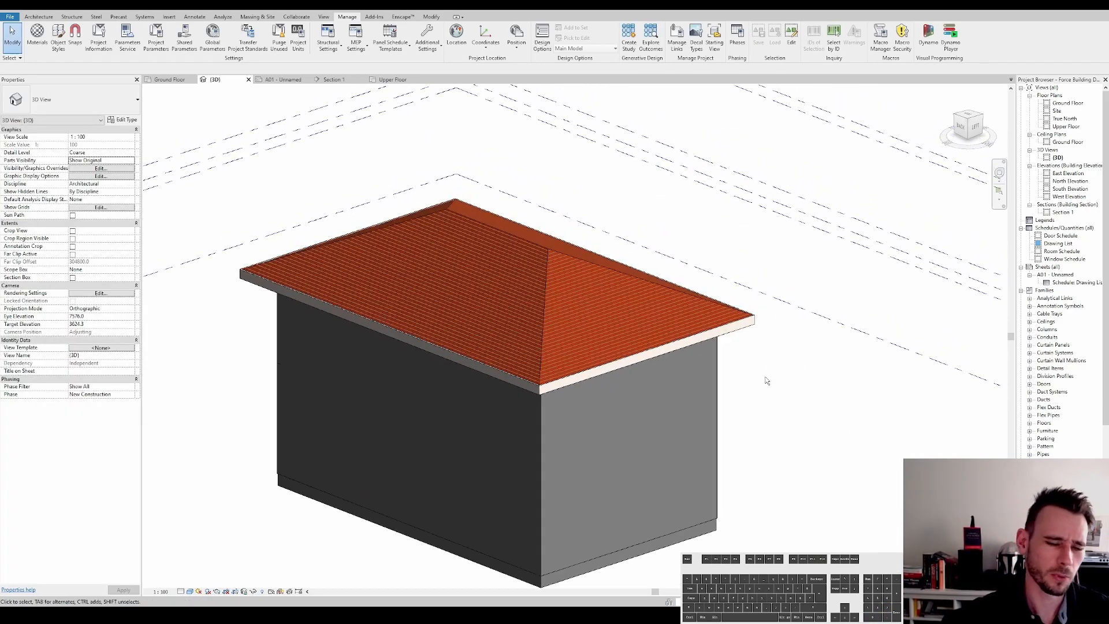
{"action": "mouse_move", "coordinate": [762, 384]}
{"action": "middle_mouse_down"}
{"action": "mouse_move", "coordinate": [759, 394]}
{"action": "mouse_move", "coordinate": [757, 377]}
{"action": "middle_mouse_up"}
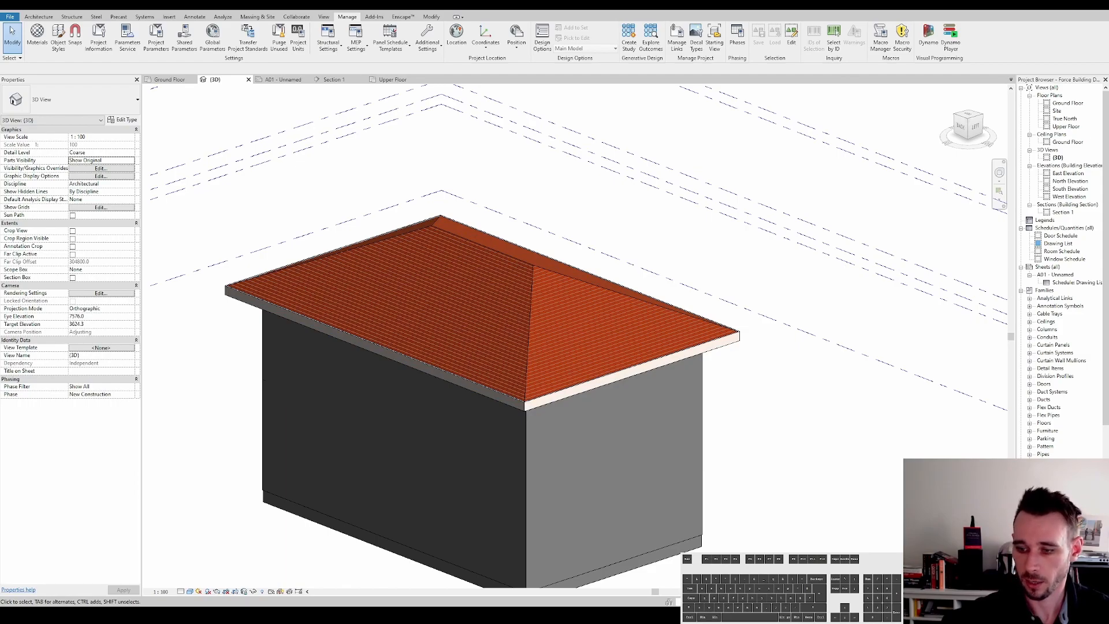
{"action": "left_click", "coordinate": [802, 107]}
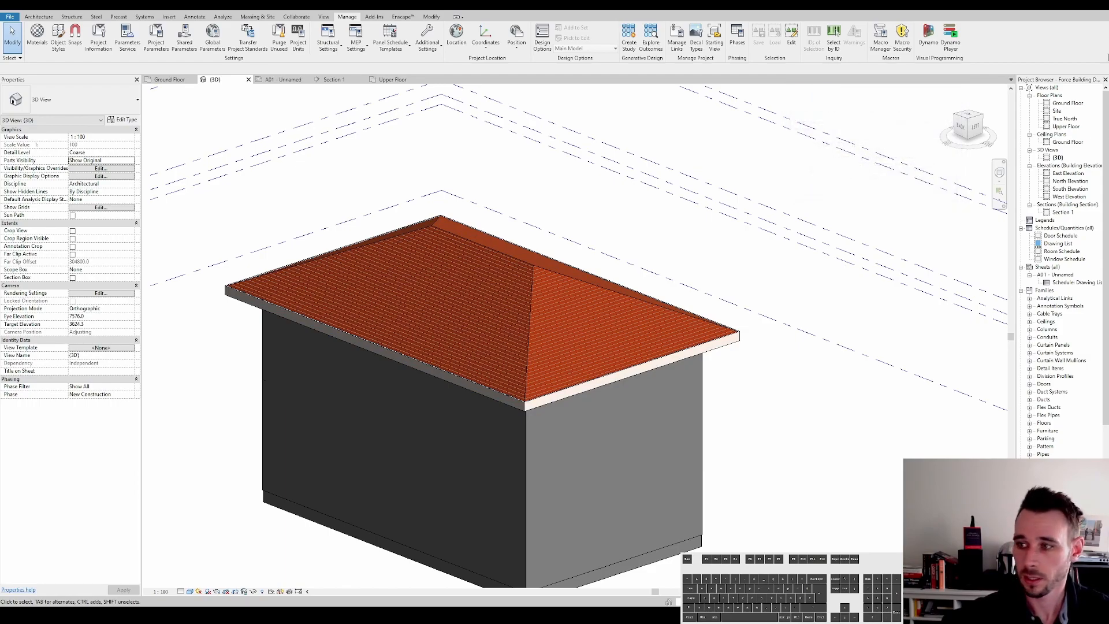
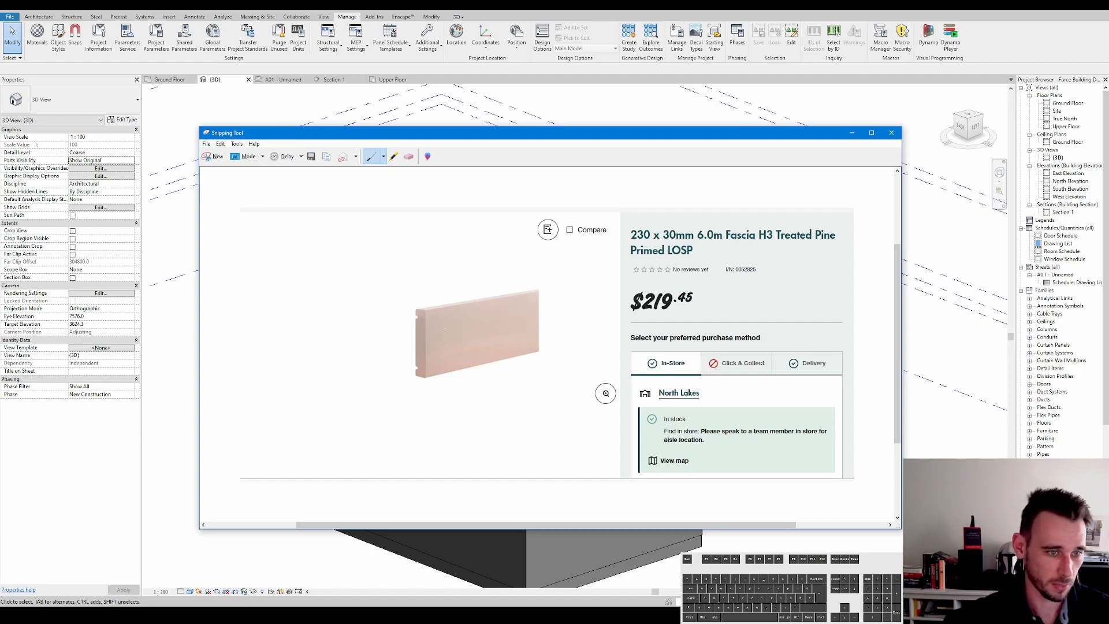
{"action": "left_click", "coordinate": [891, 133]}
{"action": "left_click", "coordinate": [607, 340]}
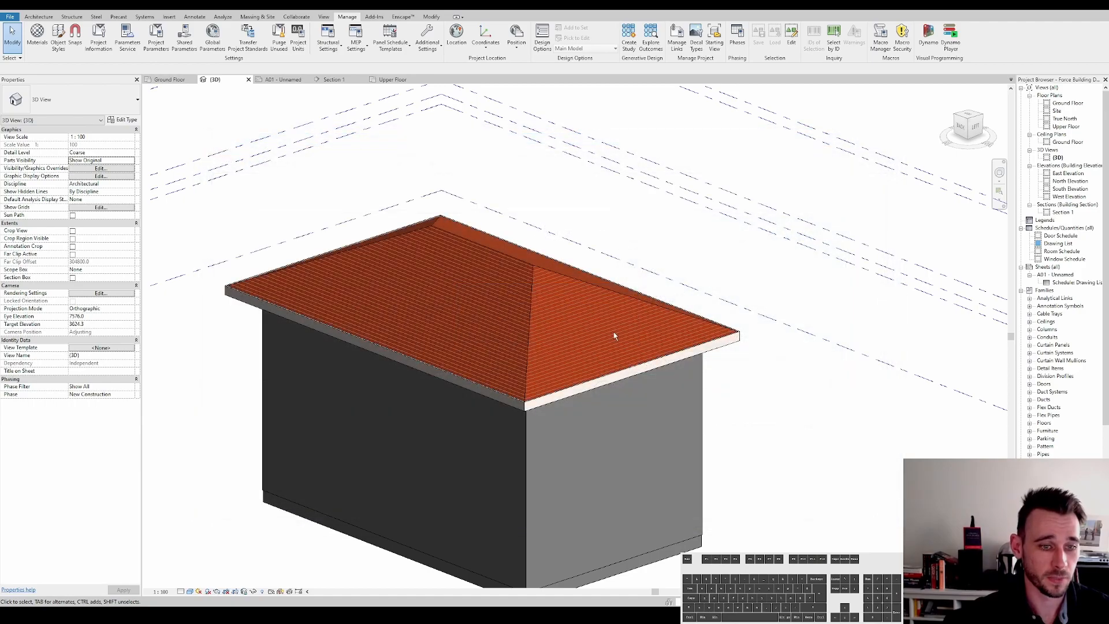
{"action": "left_click", "coordinate": [686, 354]}
{"action": "middle_click_drag", "start_coordinate": [687, 354], "coordinate": [744, 352]}
{"action": "scroll", "coordinate": [599, 370], "scroll_direction": "up", "scroll_amount": 1}
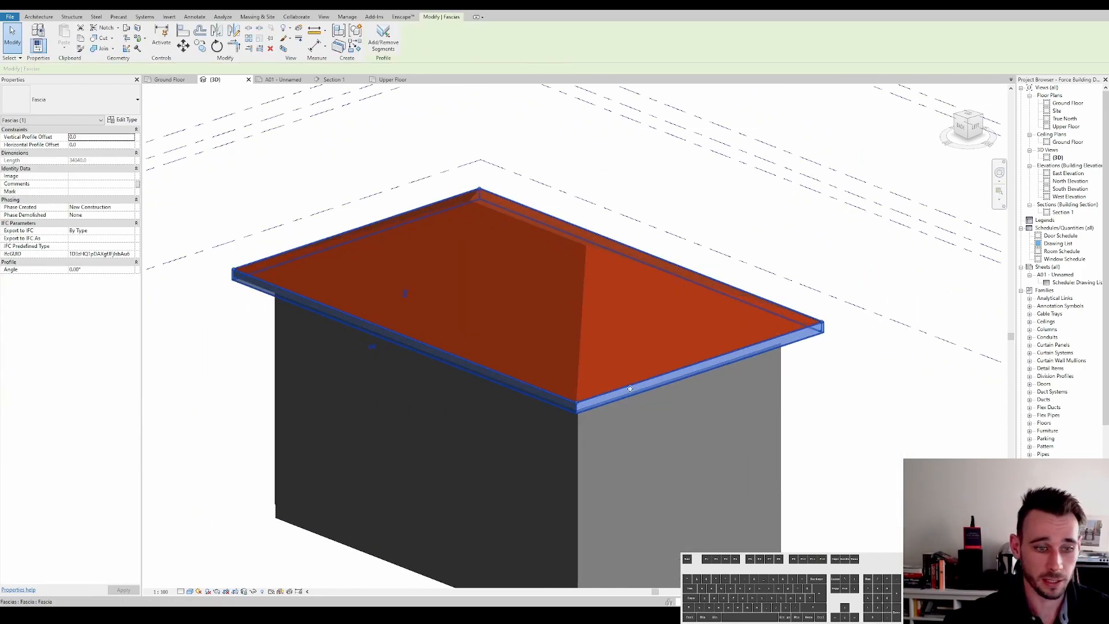
{"action": "left_click", "coordinate": [122, 130]}
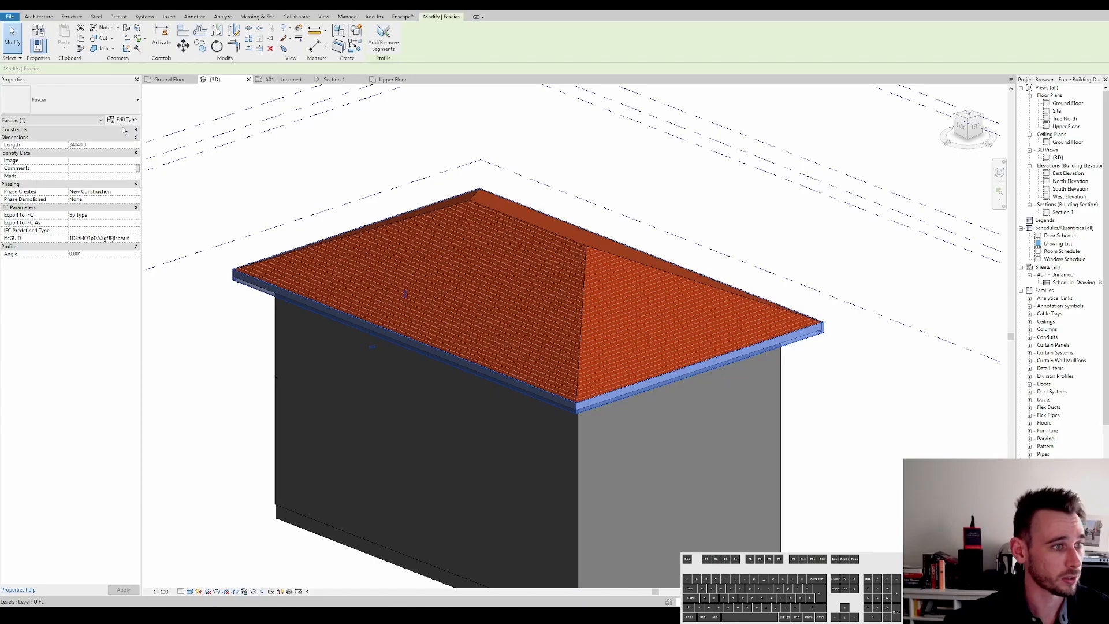
{"action": "left_click", "coordinate": [565, 147]}
Step: Start placing a roof gutter of type Gutter and attach it along the fascia's top edge on the long front side
{"action": "key", "text": "g"}
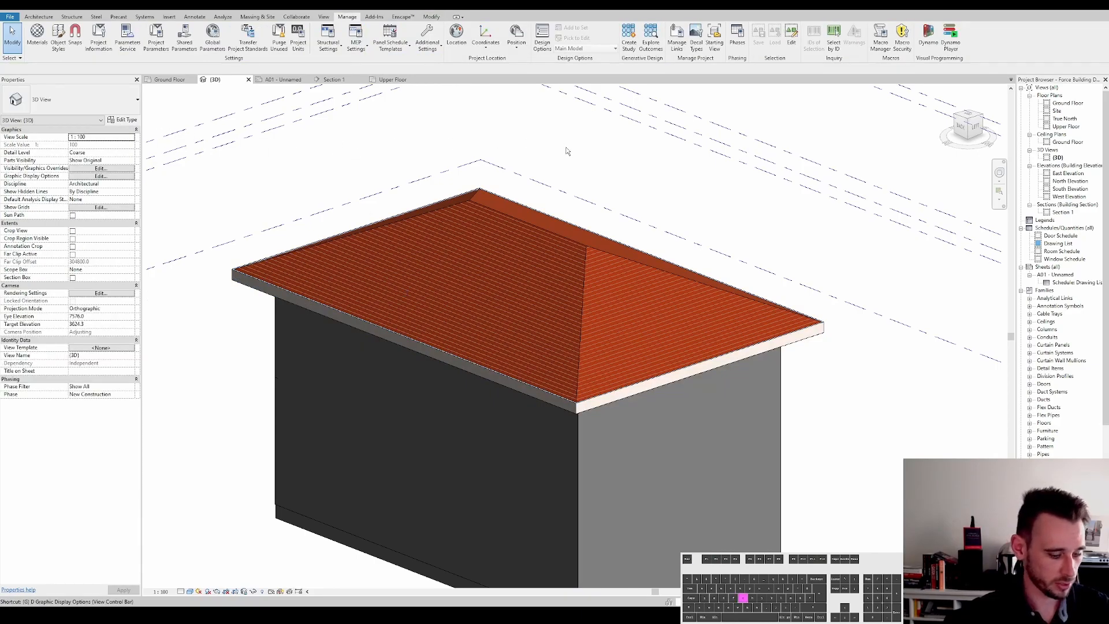
{"action": "key", "text": "u"}
{"action": "left_click", "coordinate": [63, 96]}
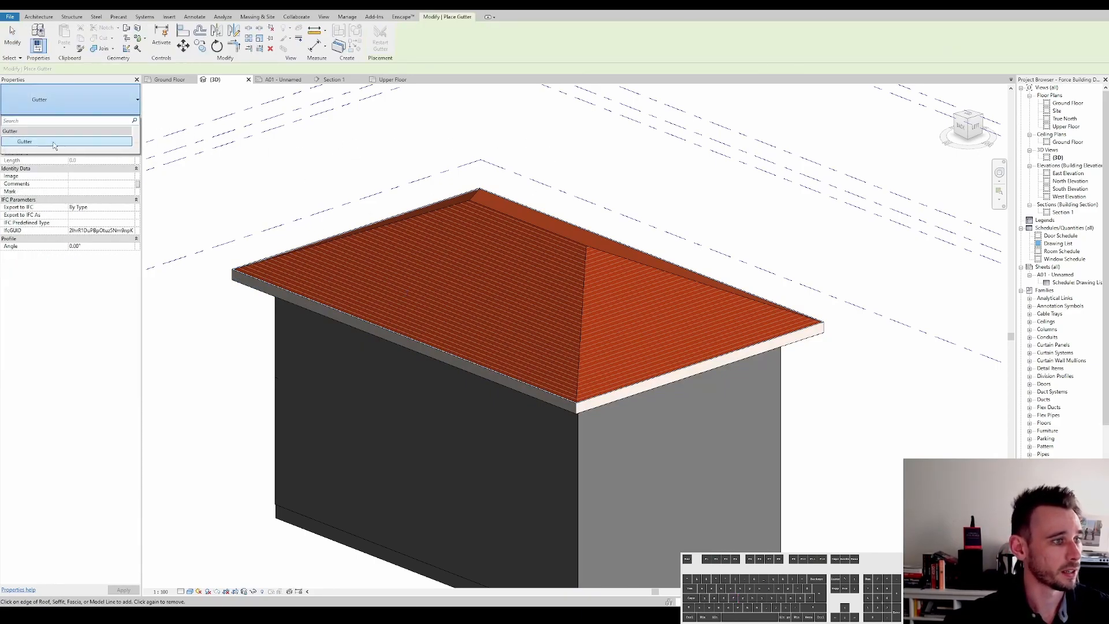
{"action": "left_click", "coordinate": [42, 144]}
{"action": "scroll", "coordinate": [322, 308], "scroll_direction": "up", "scroll_amount": 3}
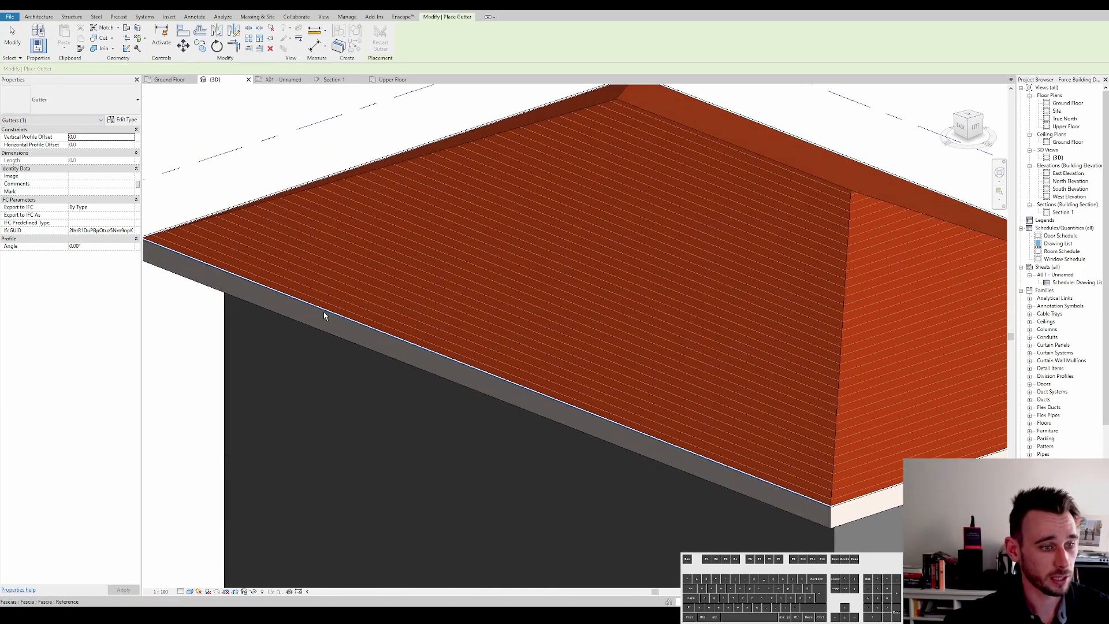
{"action": "left_click", "coordinate": [324, 315]}
{"action": "scroll", "coordinate": [872, 428], "scroll_direction": "down", "scroll_amount": 3}
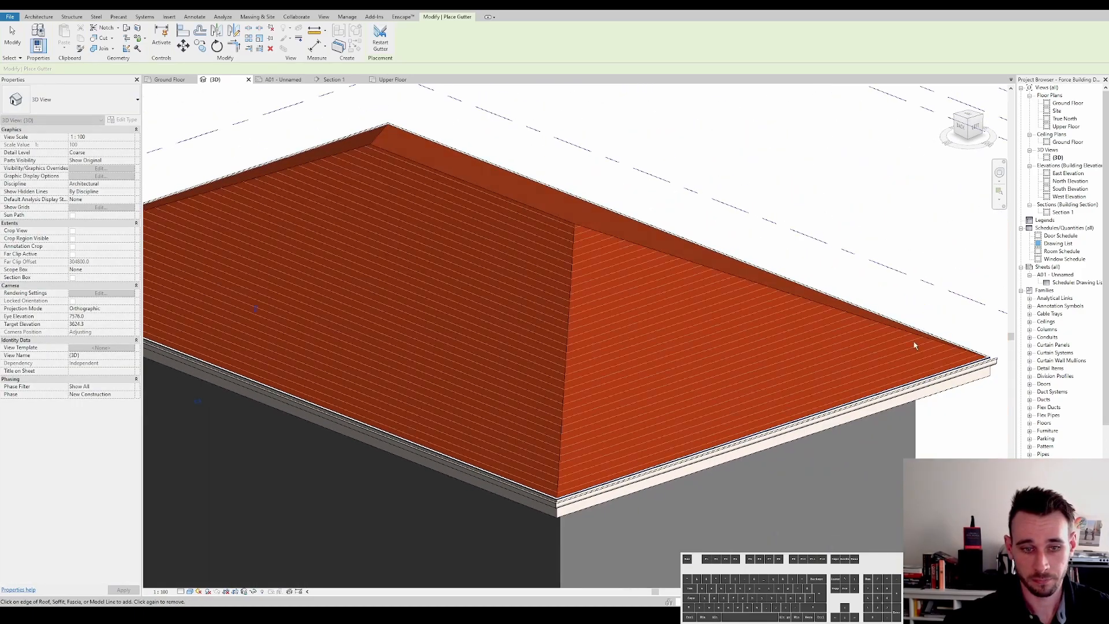
Step: Add the gutter along the remaining fascia top edge at the rear short side and end gutter placement
{"action": "scroll", "coordinate": [898, 342], "scroll_direction": "up", "scroll_amount": 5}
{"action": "scroll", "coordinate": [722, 248], "scroll_direction": "down", "scroll_amount": 3}
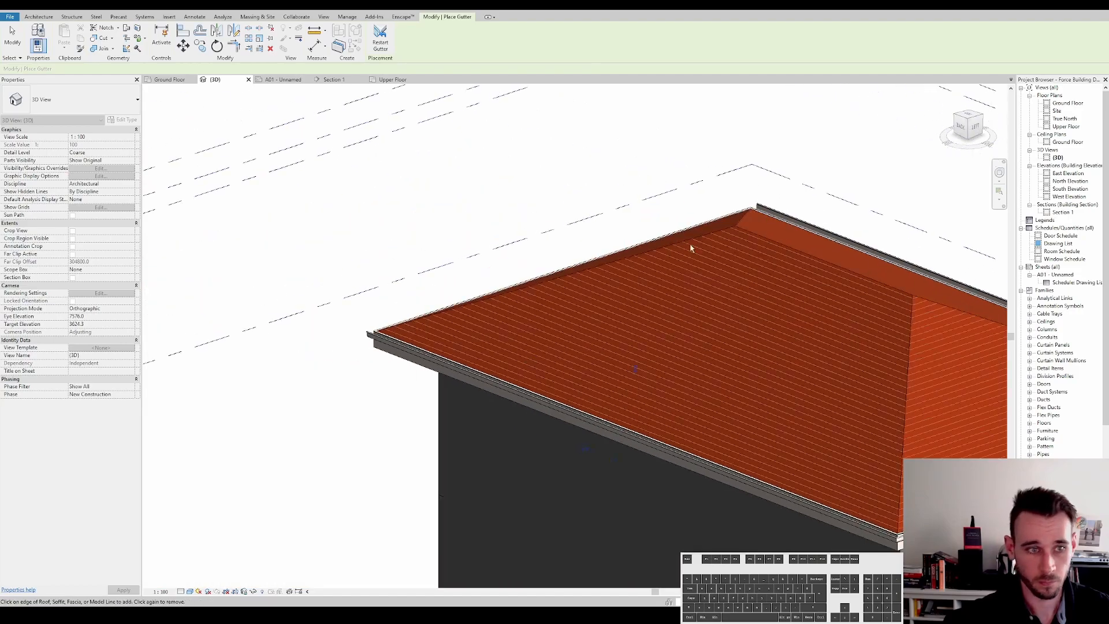
{"action": "scroll", "coordinate": [687, 228], "scroll_direction": "up", "scroll_amount": 3}
{"action": "left_click", "coordinate": [688, 227]}
{"action": "scroll", "coordinate": [688, 227], "scroll_direction": "down", "scroll_amount": 3}
{"action": "middle_click_drag", "start_coordinate": [687, 226], "coordinate": [511, 175]}
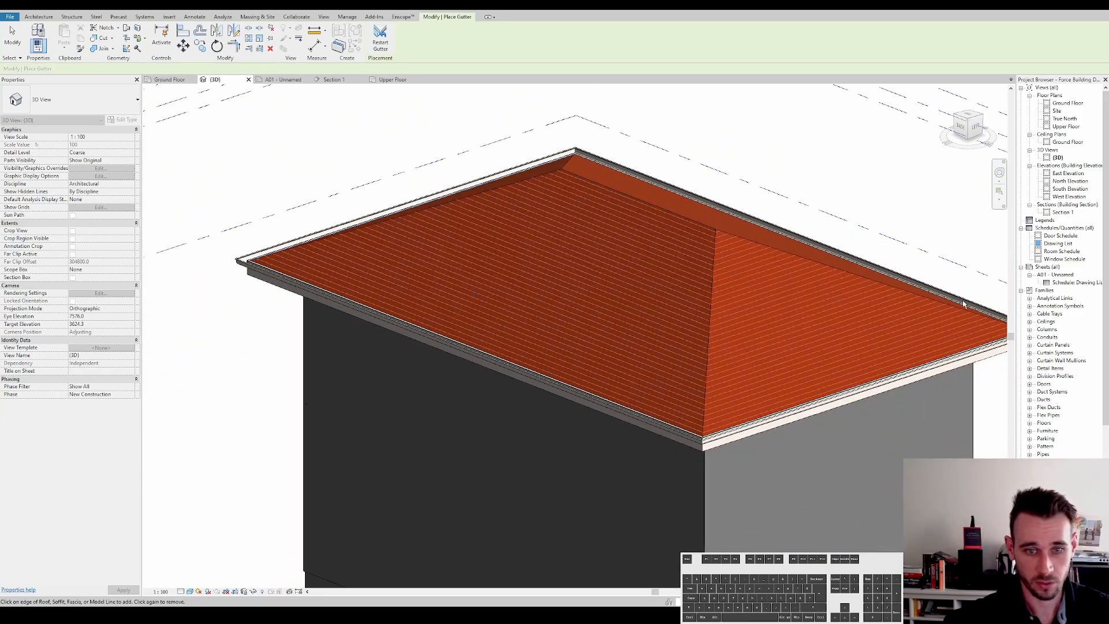
{"action": "key", "text": "Escape"}
{"action": "key", "text": "Escape"}
Step: Inspect the guttered roof from its short side, then open Section 1 and examine the gutter and fascia at the eave
{"action": "left_click", "coordinate": [936, 368]}
{"action": "middle_click_drag", "start_coordinate": [936, 369], "coordinate": [825, 358]}
{"action": "middle_click_drag", "start_coordinate": [824, 359], "coordinate": [693, 357], "text": "shift"}
{"action": "left_click", "coordinate": [889, 416]}
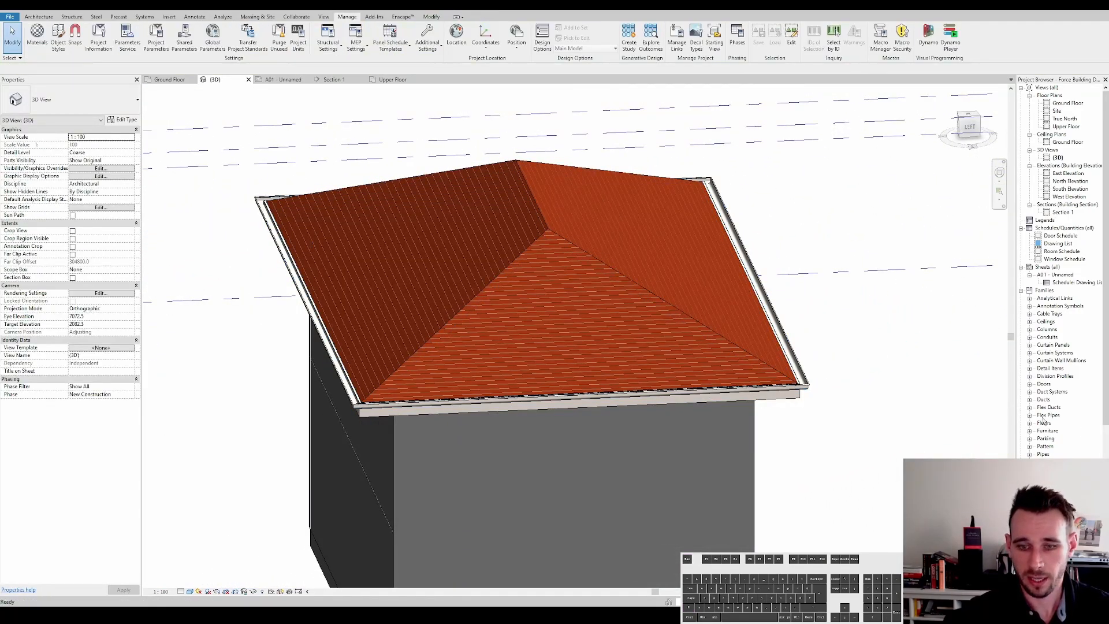
{"action": "double_click", "coordinate": [1061, 213]}
{"action": "scroll", "coordinate": [745, 173], "scroll_direction": "up", "scroll_amount": 5}
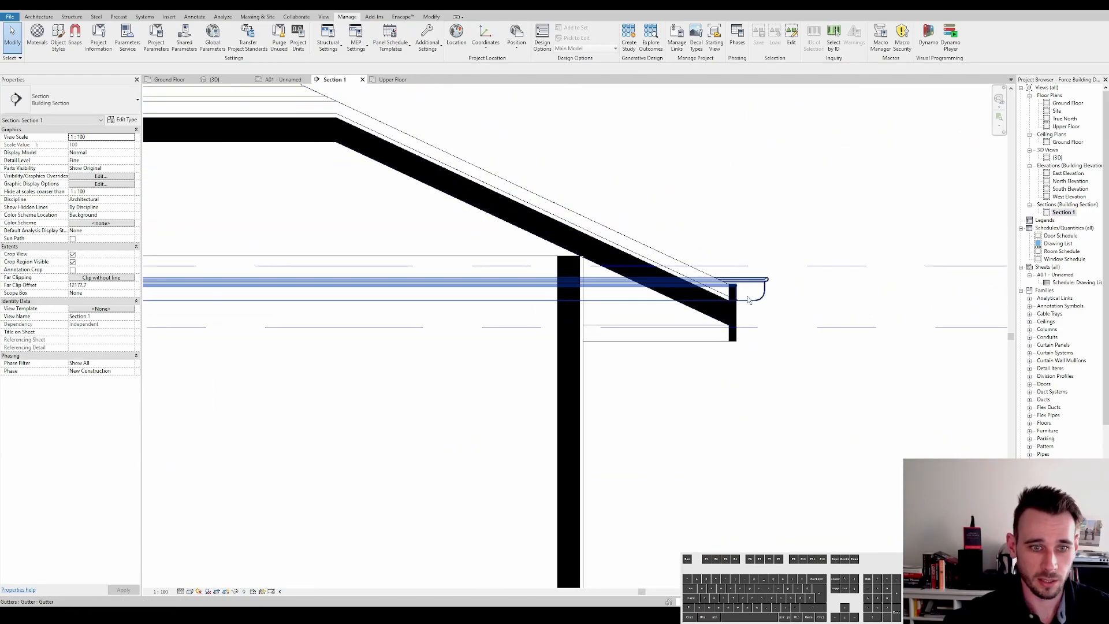
Step: Examine the gutter at the eave and the upper-storey stud wall beneath it, selecting that wall to check its properties
{"action": "scroll", "coordinate": [749, 298], "scroll_direction": "up", "scroll_amount": 2}
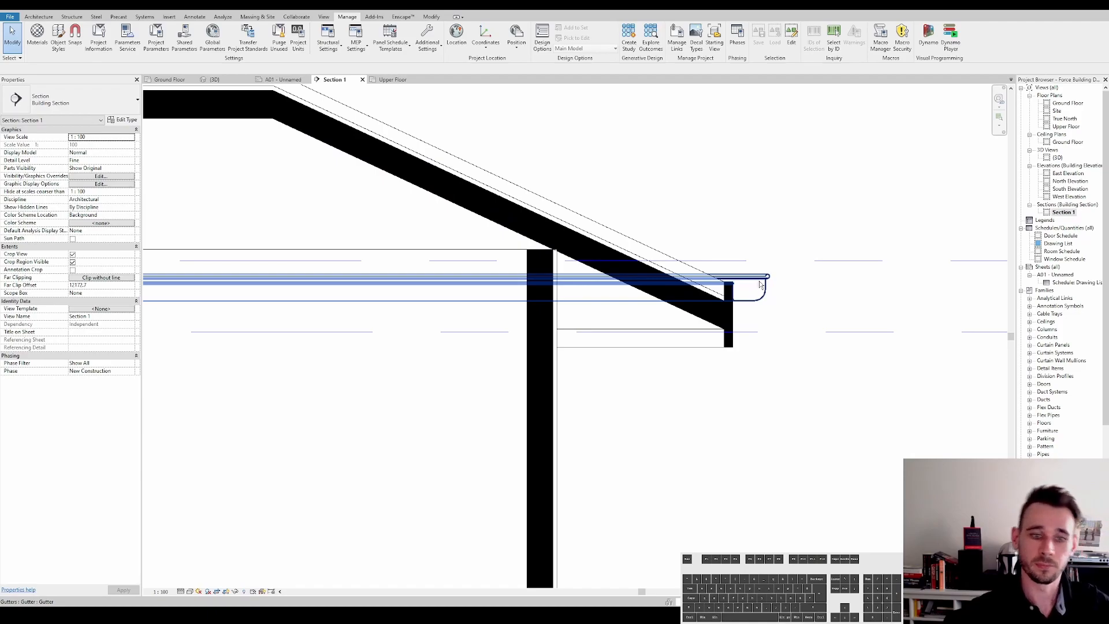
{"action": "scroll", "coordinate": [760, 284], "scroll_direction": "up", "scroll_amount": 2}
{"action": "scroll", "coordinate": [714, 298], "scroll_direction": "down", "scroll_amount": 6}
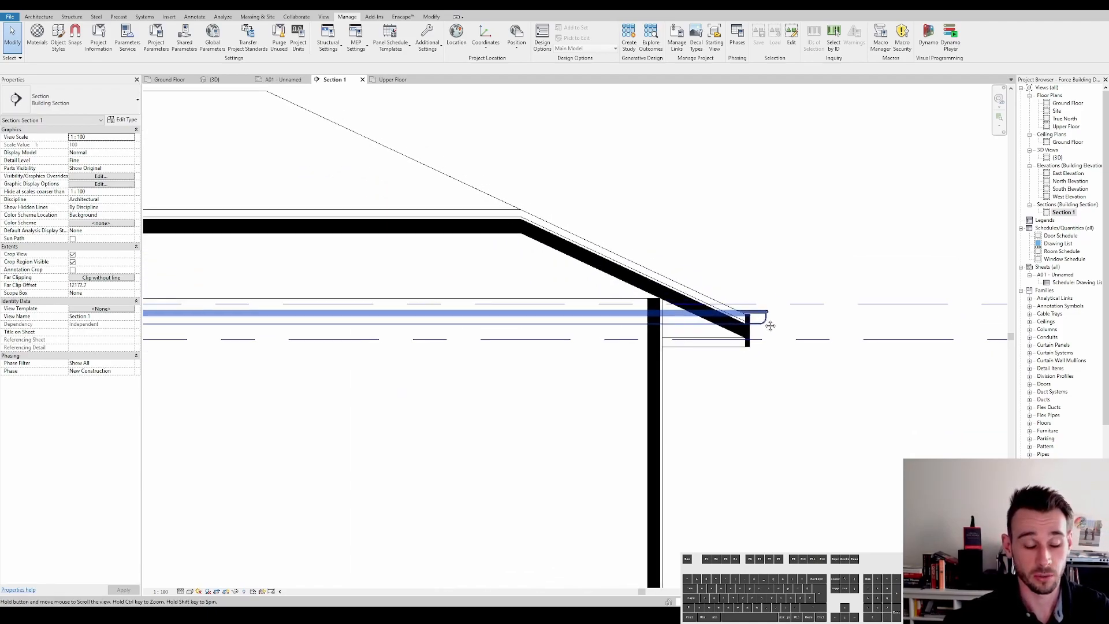
{"action": "middle_click_drag", "start_coordinate": [828, 405], "coordinate": [724, 244]}
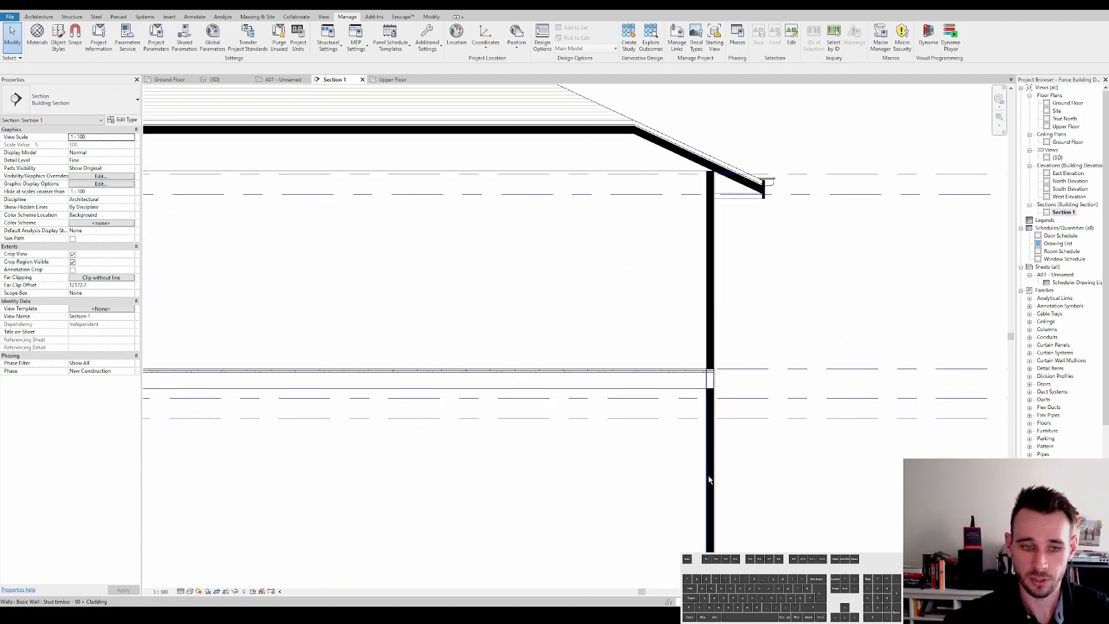
{"action": "middle_click_drag", "start_coordinate": [614, 140], "coordinate": [724, 255]}
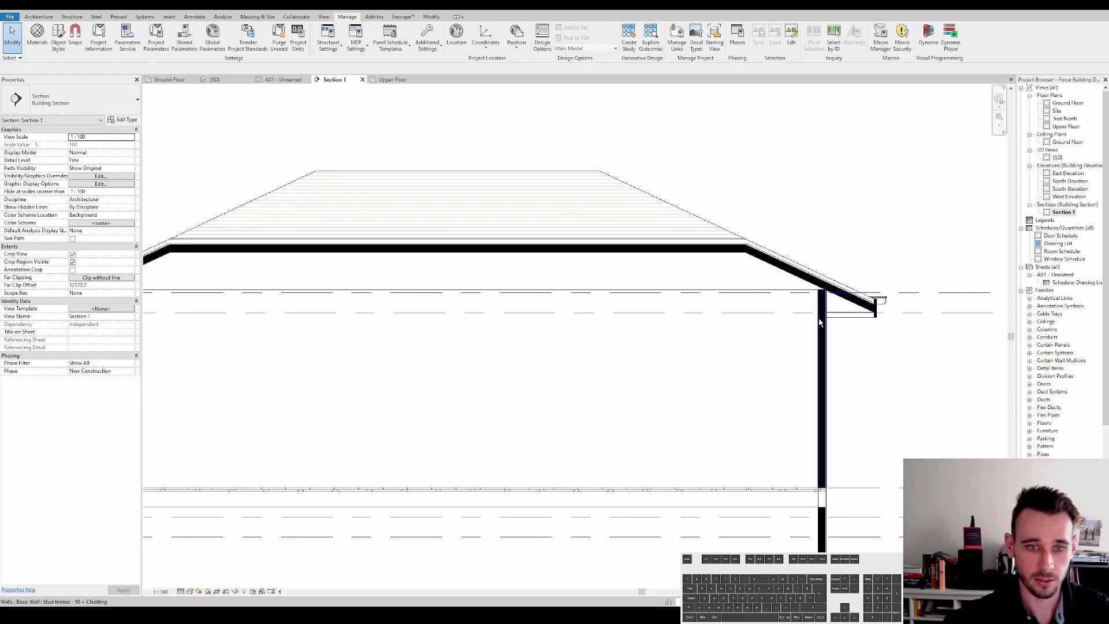
{"action": "middle_click_drag", "start_coordinate": [820, 364], "coordinate": [802, 251]}
{"action": "left_click", "coordinate": [809, 254]}
{"action": "scroll", "coordinate": [810, 254], "scroll_direction": "down", "scroll_amount": 3}
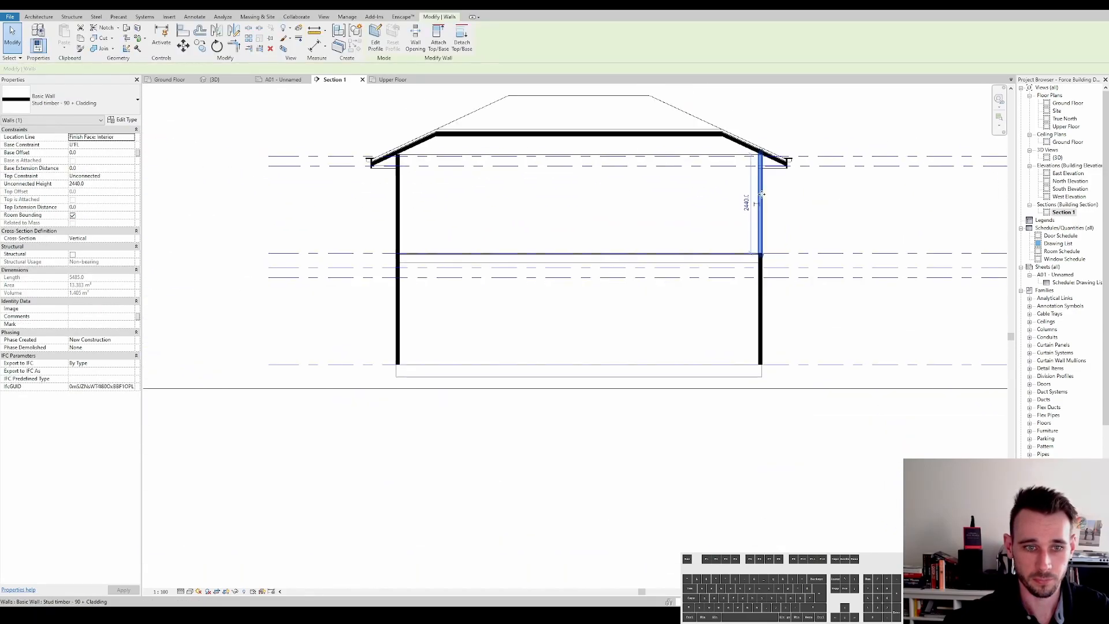
{"action": "middle_click_drag", "start_coordinate": [757, 324], "coordinate": [752, 414]}
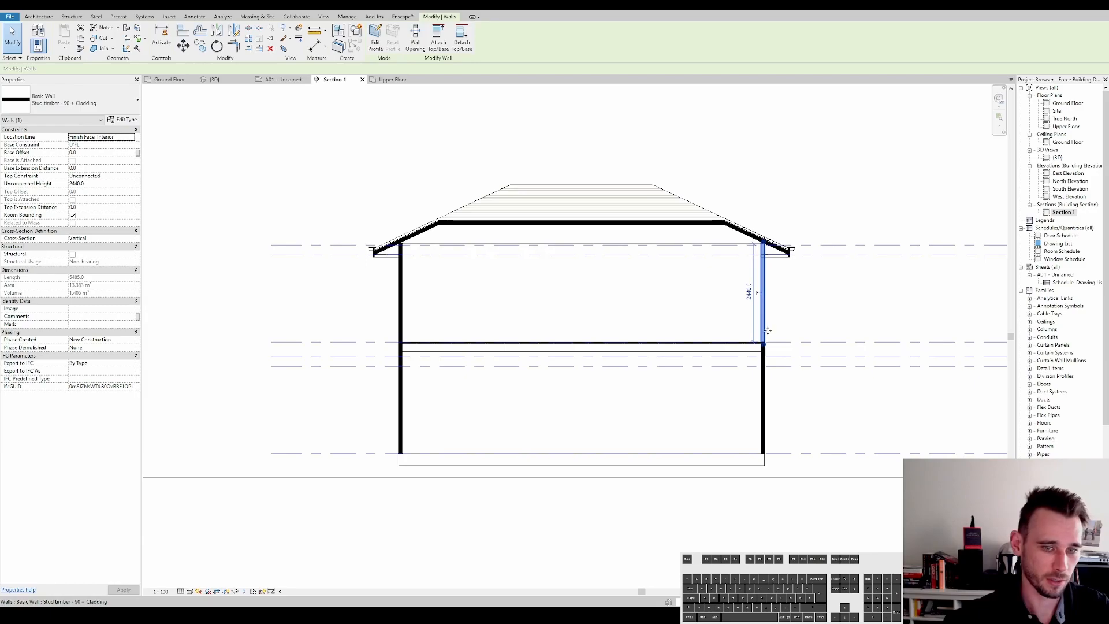
{"action": "scroll", "coordinate": [756, 332], "scroll_direction": "up", "scroll_amount": 2}
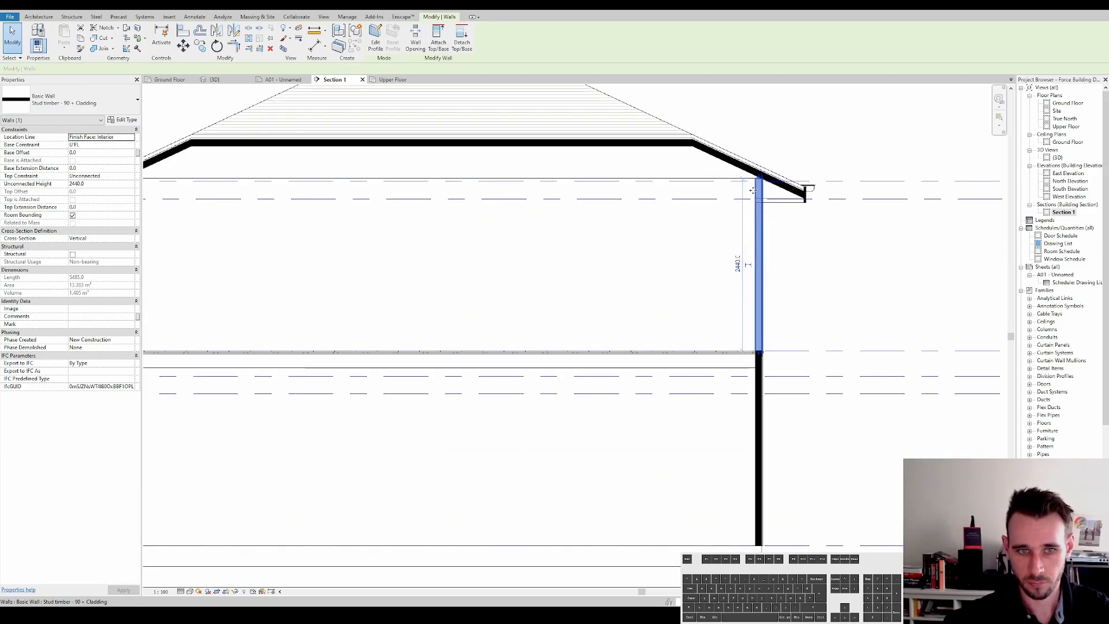
Step: Select the tile roof to check its properties, clear the selection and examine the roof's cut profile
{"action": "left_click", "coordinate": [710, 152]}
{"action": "middle_click_drag", "start_coordinate": [770, 132], "coordinate": [837, 222]}
{"action": "scroll", "coordinate": [838, 222], "scroll_direction": "up", "scroll_amount": 1}
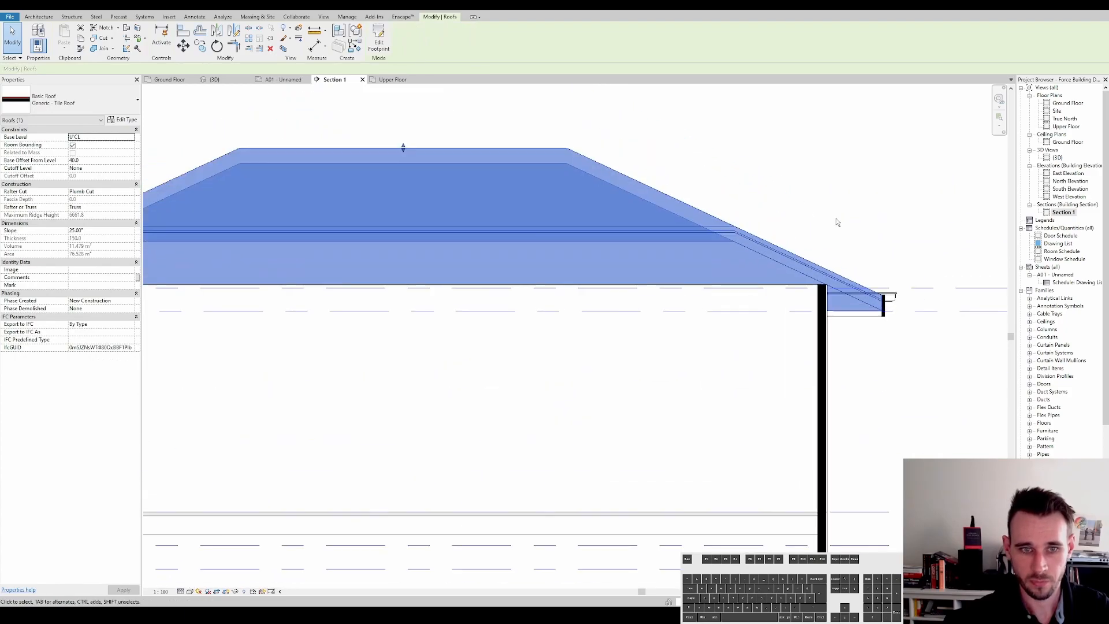
{"action": "key", "text": "Escape"}
{"action": "scroll", "coordinate": [713, 218], "scroll_direction": "up", "scroll_amount": 2}
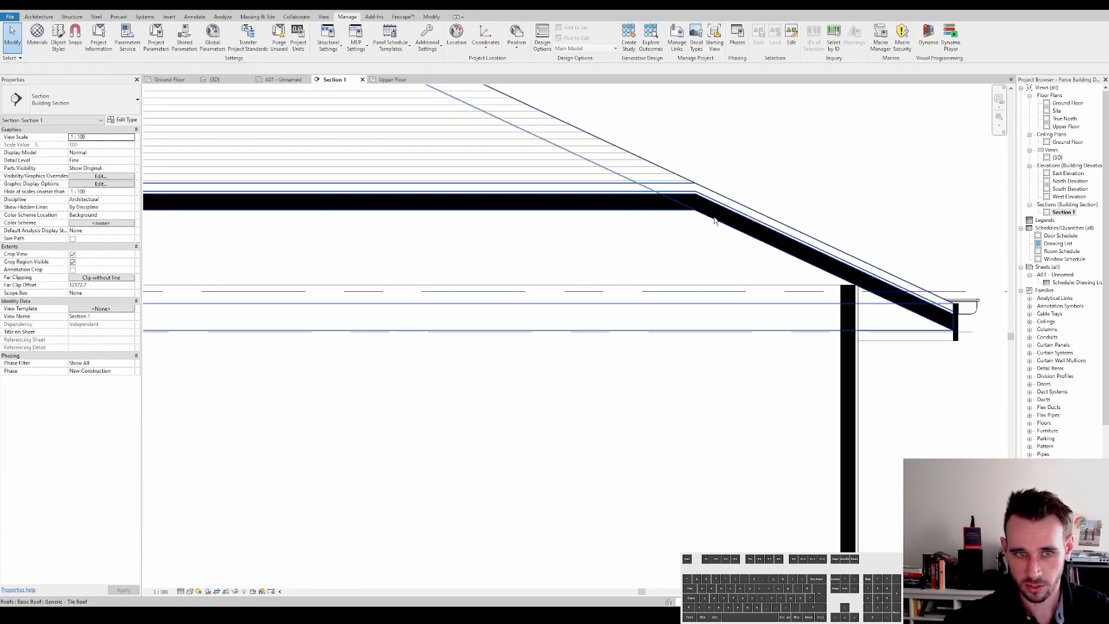
{"action": "scroll", "coordinate": [714, 210], "scroll_direction": "down", "scroll_amount": 1}
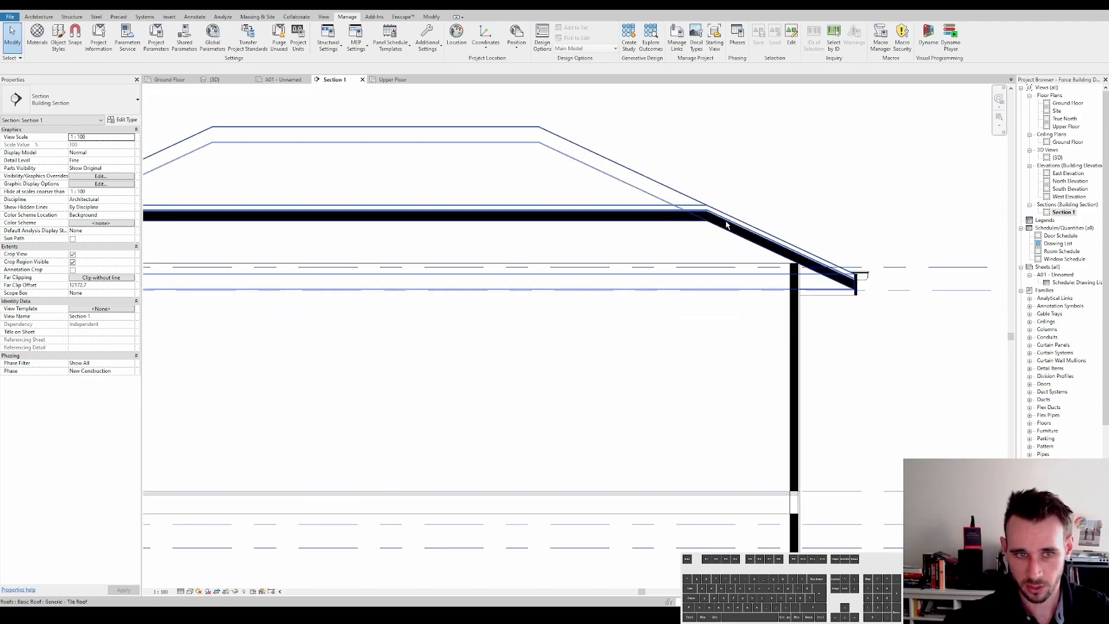
{"action": "scroll", "coordinate": [739, 234], "scroll_direction": "down", "scroll_amount": 1}
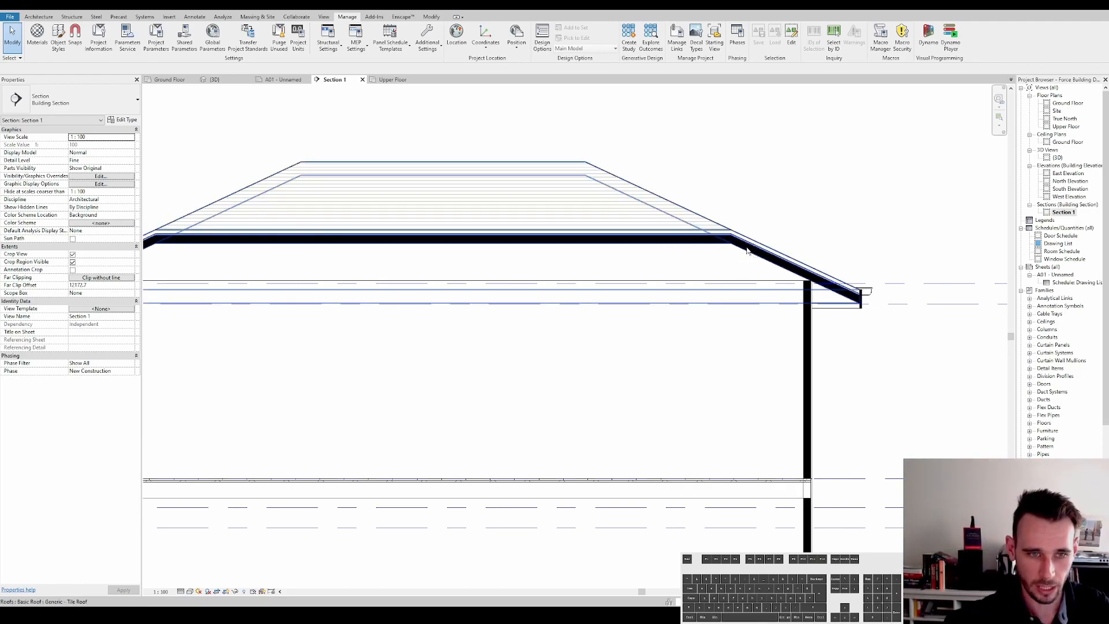
{"action": "middle_click_drag", "start_coordinate": [798, 343], "coordinate": [798, 293]}
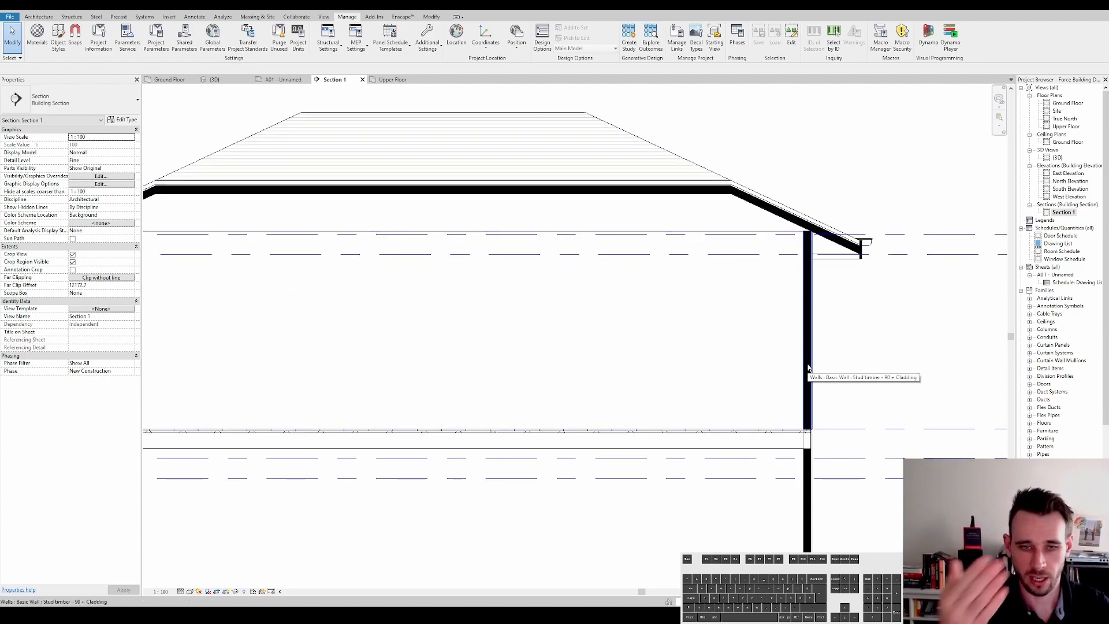
Step: Examine the junction between the upper wall's top and the underside of the roof
{"action": "scroll", "coordinate": [808, 233], "scroll_direction": "up", "scroll_amount": 3}
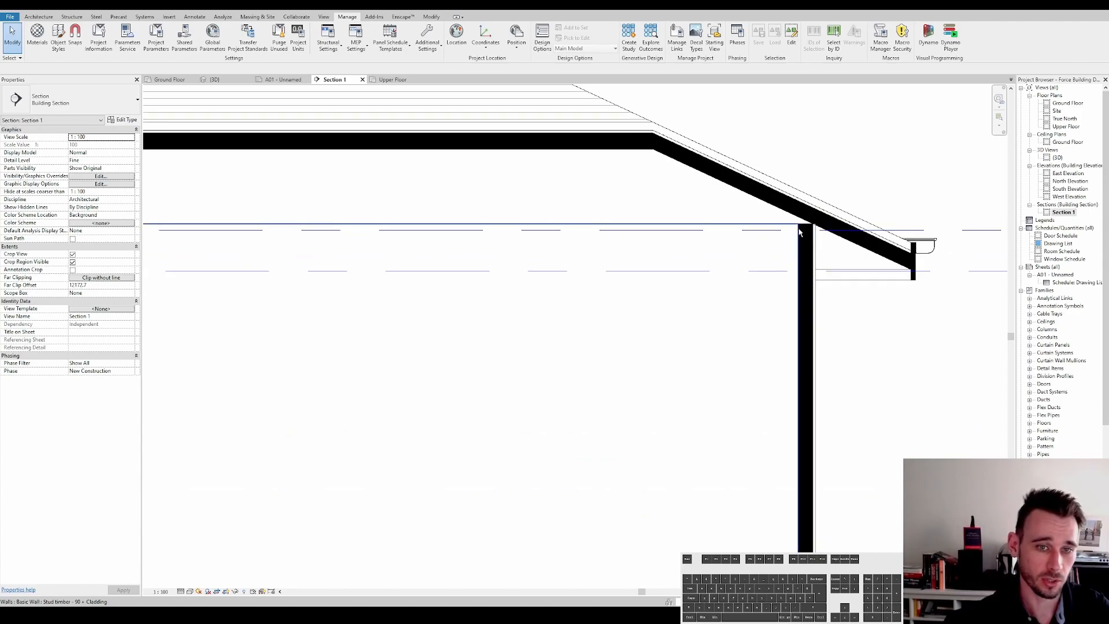
{"action": "middle_click_drag", "start_coordinate": [809, 233], "coordinate": [760, 261]}
{"action": "scroll", "coordinate": [758, 262], "scroll_direction": "down", "scroll_amount": 2}
{"action": "scroll", "coordinate": [684, 385], "scroll_direction": "up", "scroll_amount": 2}
{"action": "middle_click_drag", "start_coordinate": [685, 384], "coordinate": [634, 379]}
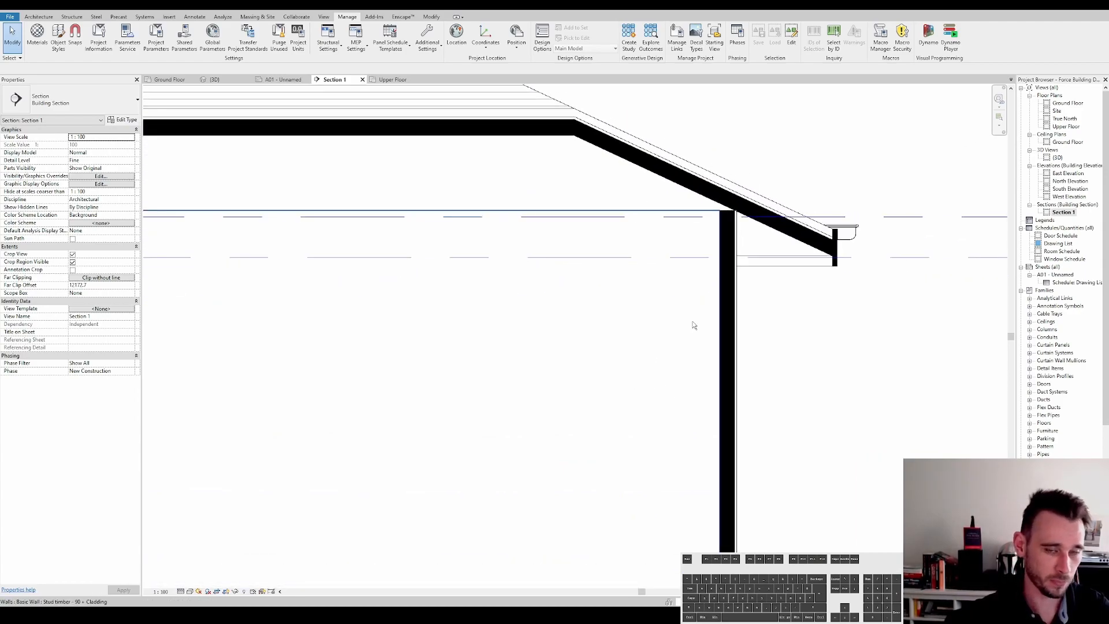
Step: Draw a rectangle of thin detail lines, 90 mm wide and 45 mm high, in the empty area above the roof slope
{"action": "scroll", "coordinate": [695, 321], "scroll_direction": "down", "scroll_amount": 1}
{"action": "scroll", "coordinate": [777, 156], "scroll_direction": "up", "scroll_amount": 1}
{"action": "scroll", "coordinate": [778, 155], "scroll_direction": "up", "scroll_amount": 2}
{"action": "key", "text": "d"}
{"action": "key", "text": "l"}
{"action": "left_click", "coordinate": [381, 28]}
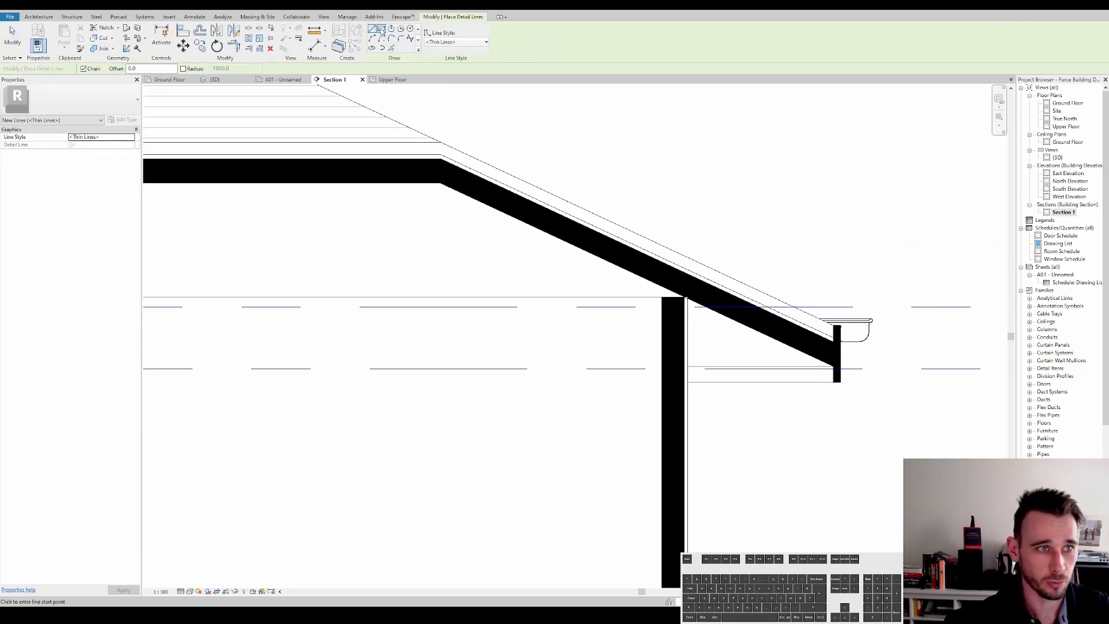
{"action": "scroll", "coordinate": [726, 212], "scroll_direction": "up", "scroll_amount": 3}
{"action": "left_click", "coordinate": [711, 168]}
{"action": "left_click", "coordinate": [746, 180]}
{"action": "left_click", "coordinate": [729, 206]}
{"action": "type", "text": "90"}
{"action": "key", "text": "Return"}
{"action": "left_click", "coordinate": [771, 180]}
{"action": "type", "text": "40"}
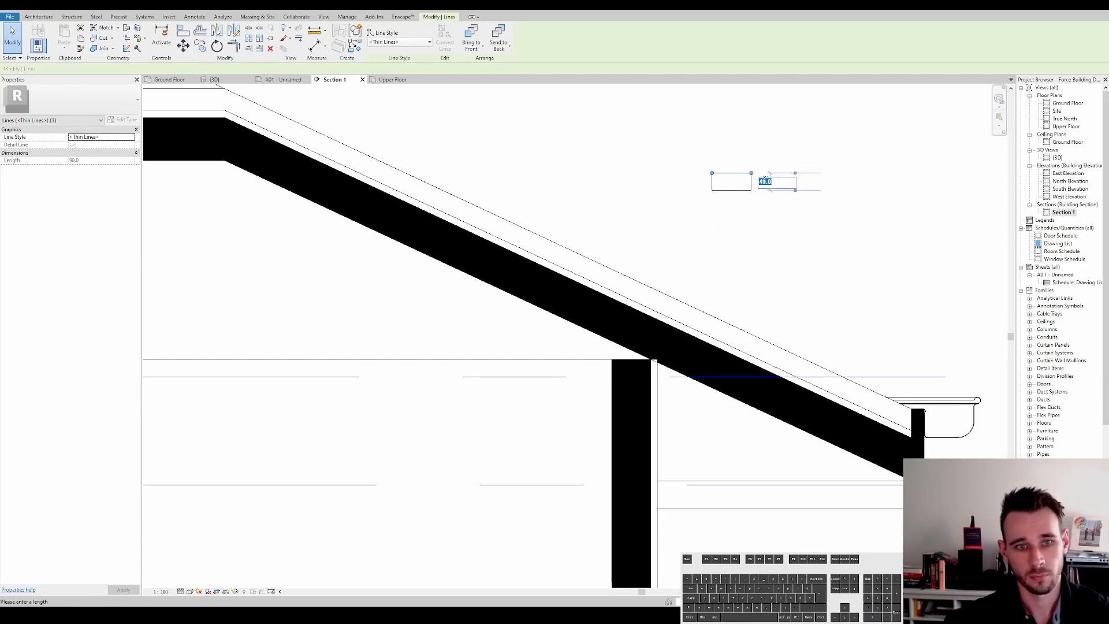
{"action": "key", "text": "Return"}
{"action": "key", "text": "Escape"}
Step: Cross the rectangle with two diagonal detail lines between its opposite corners
{"action": "middle_click_drag", "start_coordinate": [778, 240], "coordinate": [782, 250]}
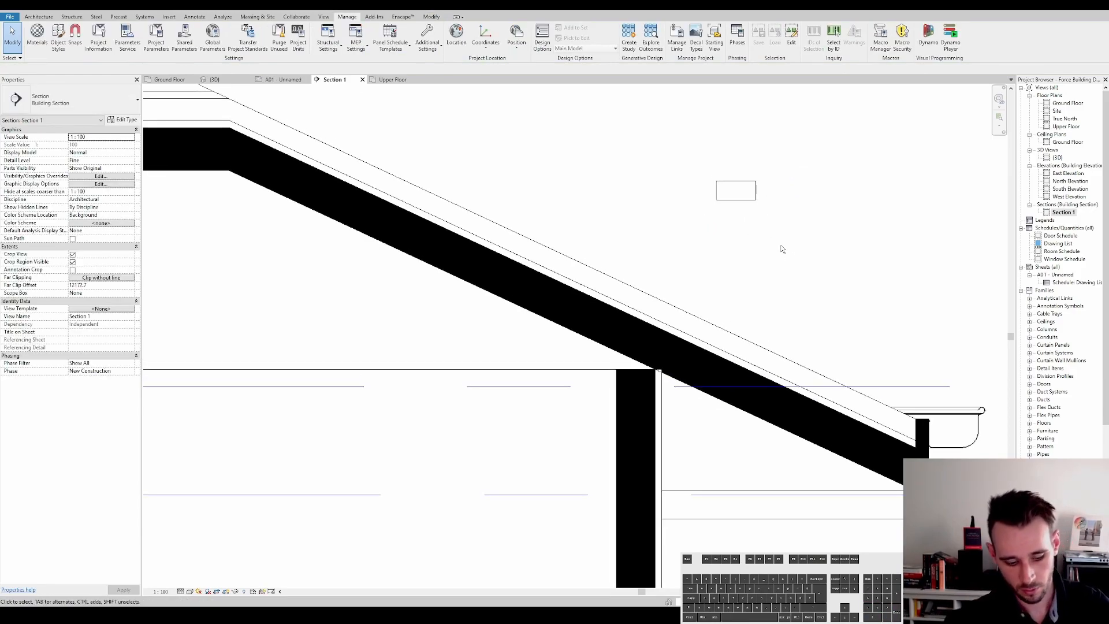
{"action": "key", "text": "d"}
{"action": "key", "text": "l"}
{"action": "left_click", "coordinate": [755, 180]}
{"action": "left_click", "coordinate": [716, 201]}
{"action": "key", "text": "Escape"}
{"action": "left_click", "coordinate": [716, 181]}
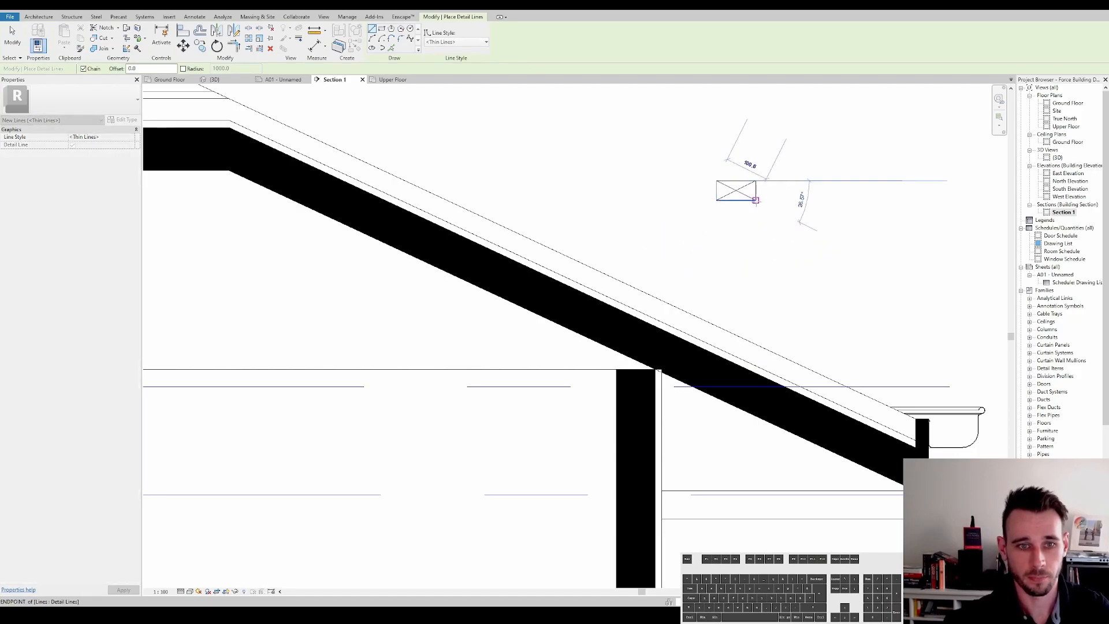
{"action": "left_click", "coordinate": [755, 200]}
{"action": "key", "text": "Escape"}
{"action": "middle_click_drag", "start_coordinate": [764, 207], "coordinate": [735, 272]}
{"action": "key", "text": "Escape"}
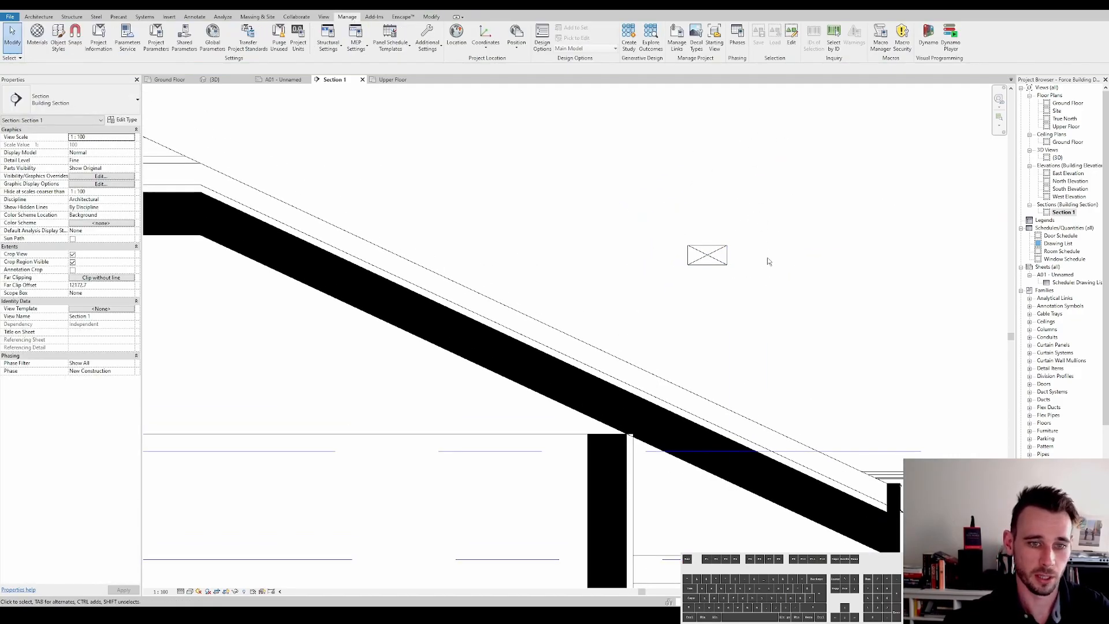
Step: Compare the crossed timber symbol with the roof by selecting the roof and, in turn, all six detail lines
{"action": "scroll", "coordinate": [759, 317], "scroll_direction": "down", "scroll_amount": 3}
{"action": "scroll", "coordinate": [765, 303], "scroll_direction": "up", "scroll_amount": 4}
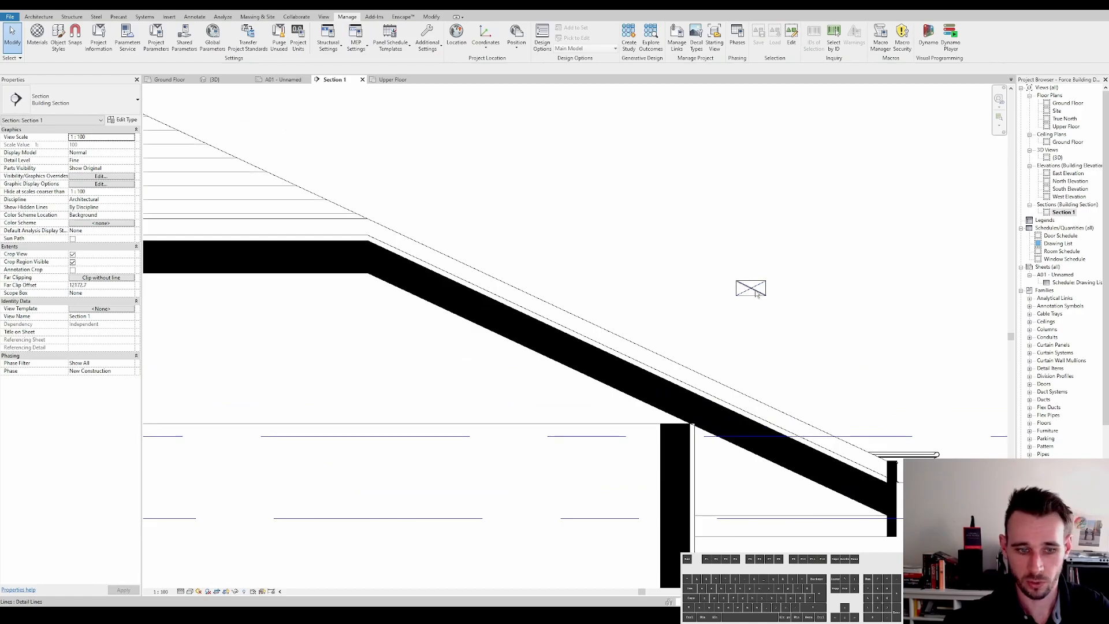
{"action": "middle_click_drag", "start_coordinate": [673, 428], "coordinate": [707, 390]}
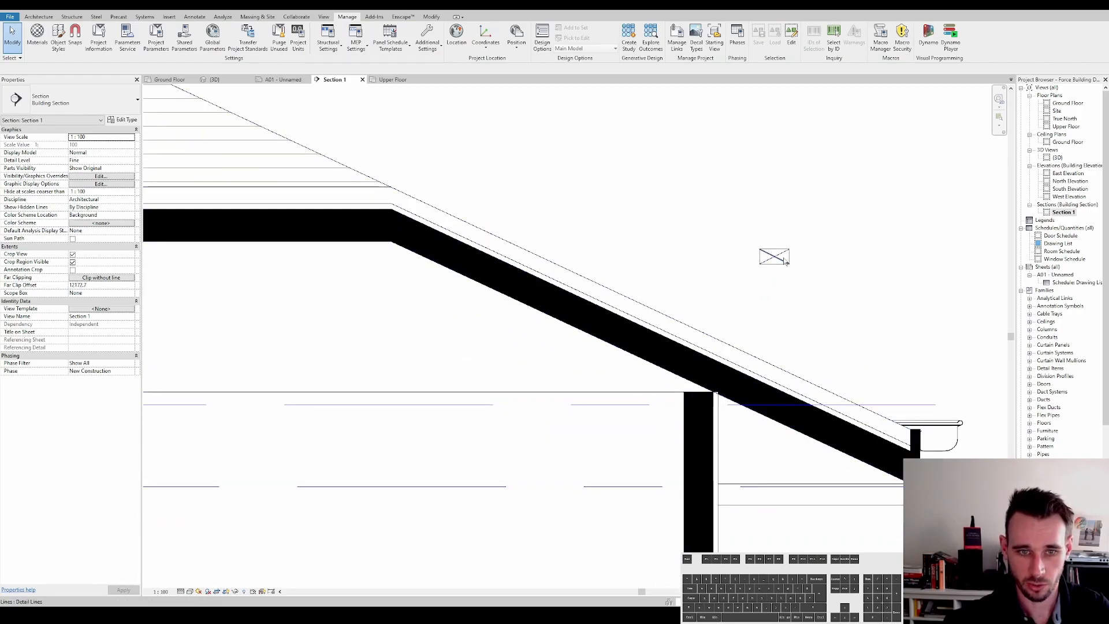
{"action": "scroll", "coordinate": [709, 213], "scroll_direction": "down", "scroll_amount": 2}
{"action": "scroll", "coordinate": [709, 213], "scroll_direction": "down", "scroll_amount": 2}
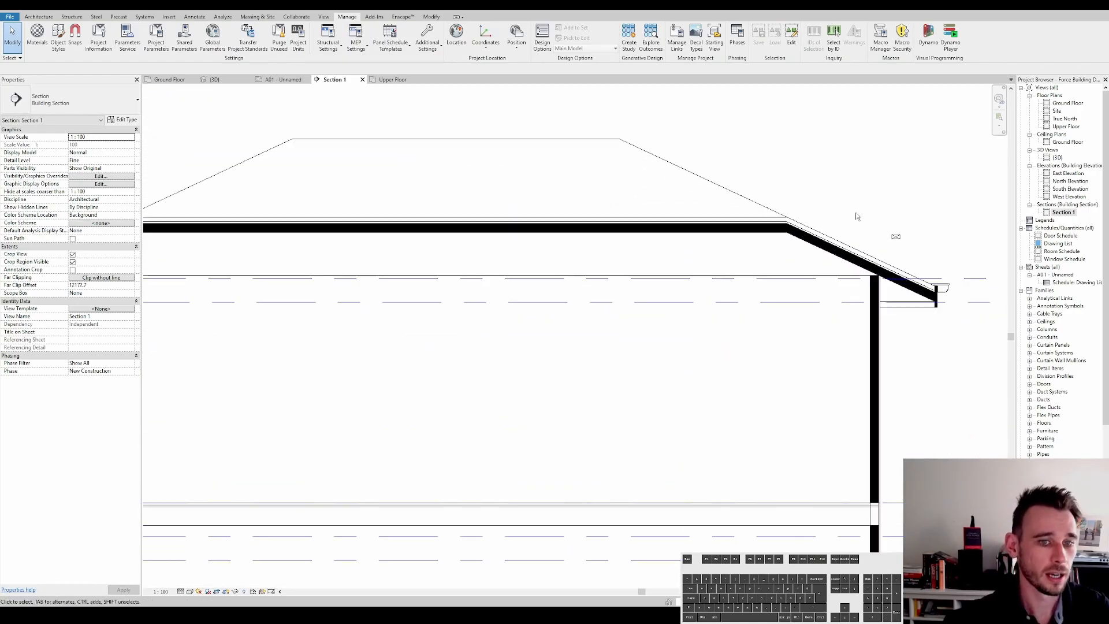
{"action": "left_click", "coordinate": [823, 243]}
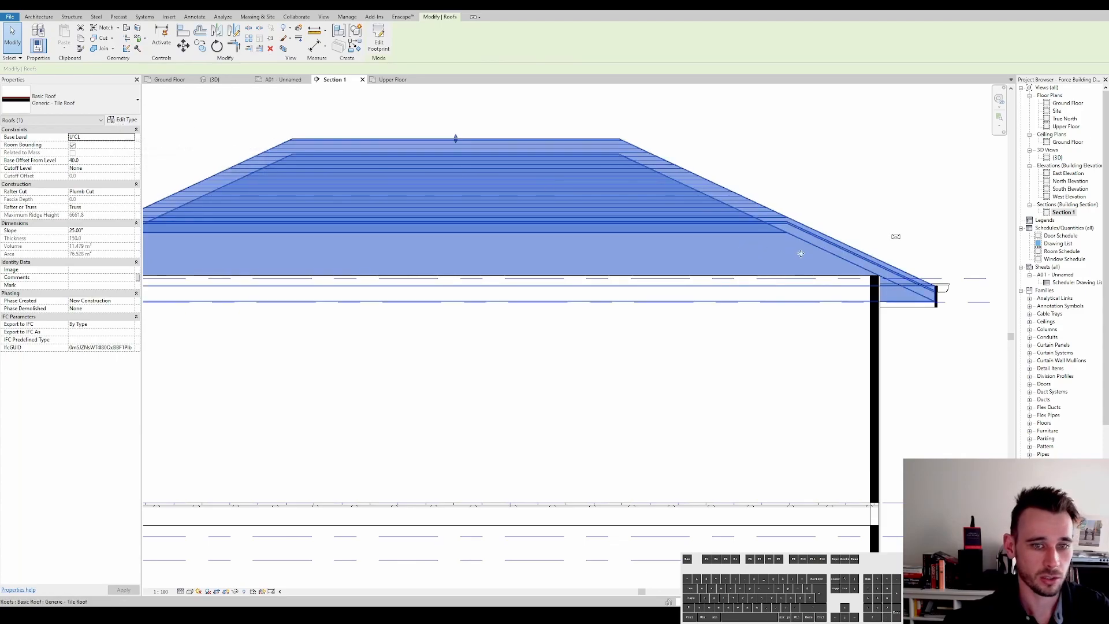
{"action": "left_click", "coordinate": [864, 223]}
{"action": "left_click_drag", "start_coordinate": [877, 218], "coordinate": [911, 254]}
{"action": "scroll", "coordinate": [846, 262], "scroll_direction": "down", "scroll_amount": 2}
{"action": "middle_click_drag", "start_coordinate": [911, 254], "coordinate": [819, 282]}
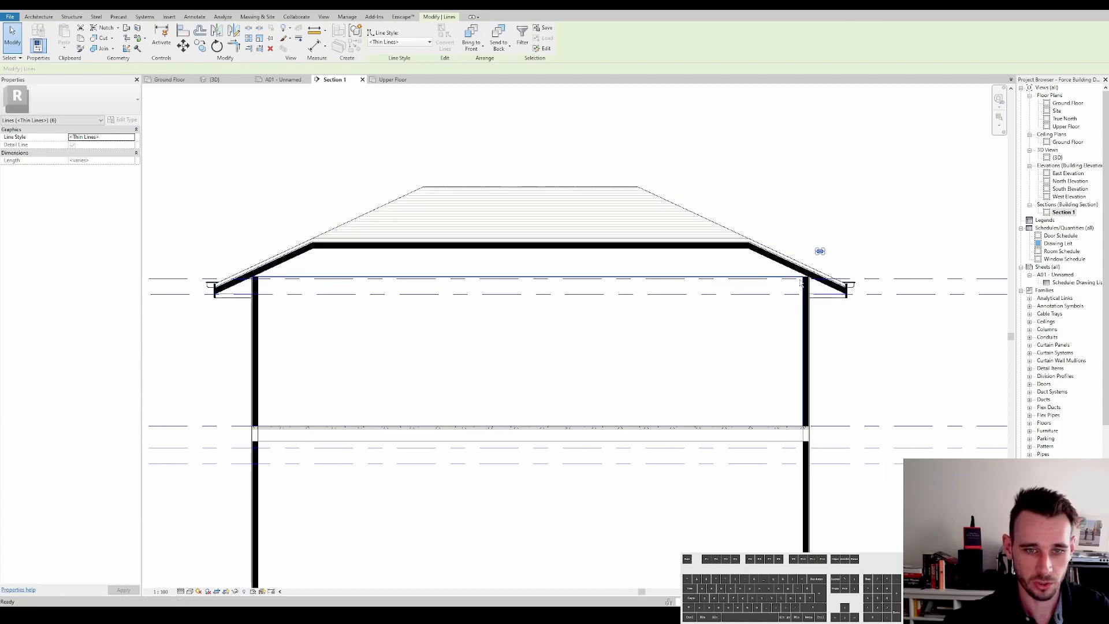
Step: Inspect the full building section and select the upper-storey wall to check its properties, then clear the selection
{"action": "scroll", "coordinate": [771, 315], "scroll_direction": "down", "scroll_amount": 1}
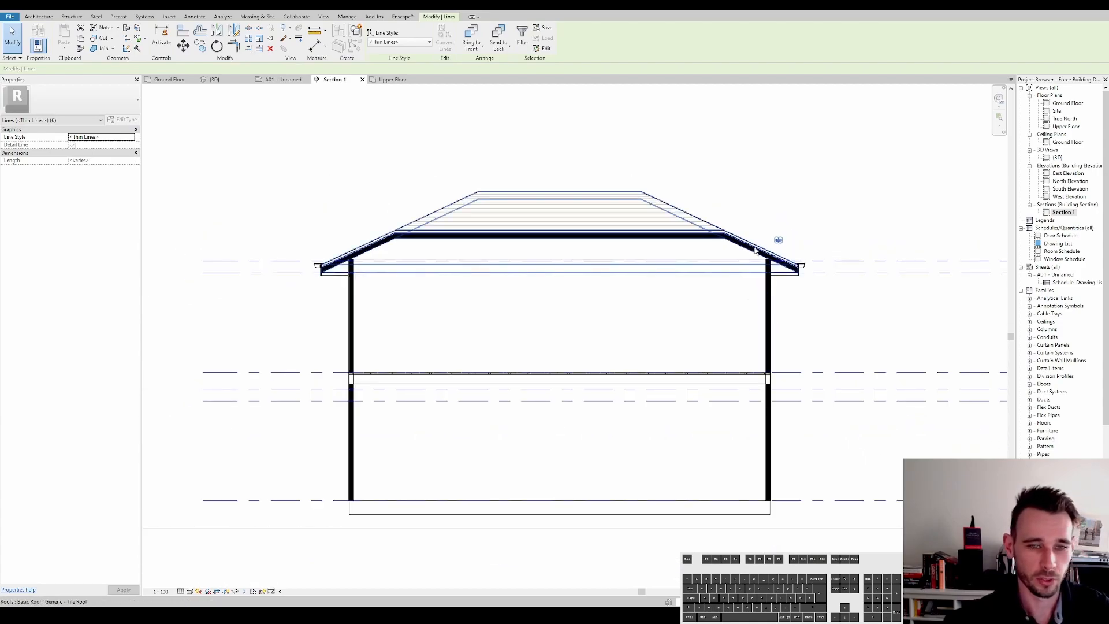
{"action": "middle_click_drag", "start_coordinate": [831, 287], "coordinate": [809, 293]}
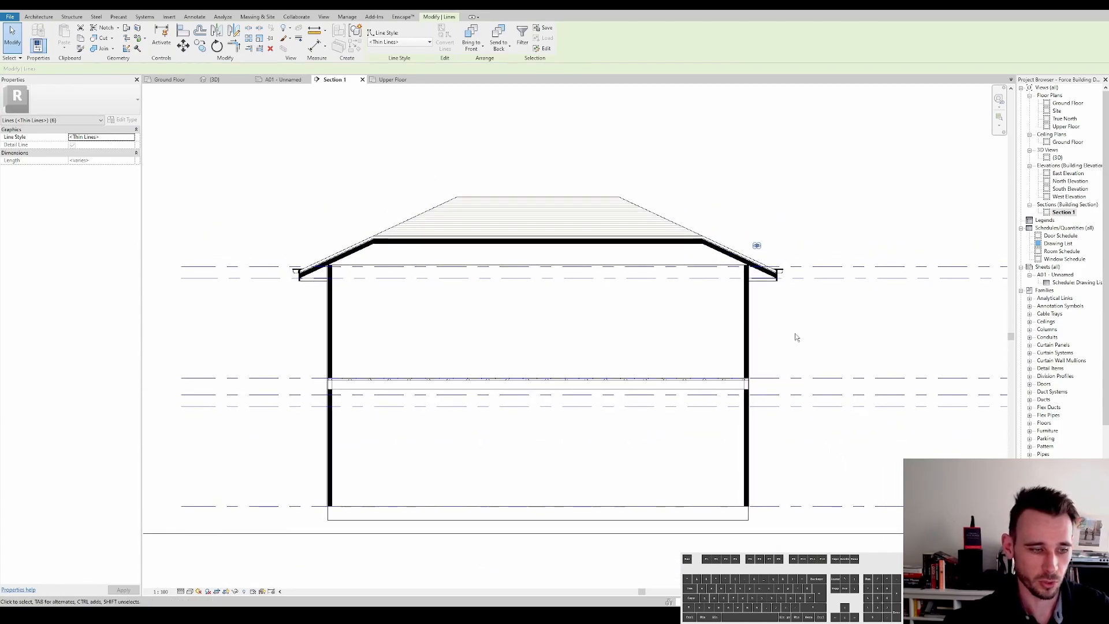
{"action": "scroll", "coordinate": [748, 317], "scroll_direction": "up", "scroll_amount": 1}
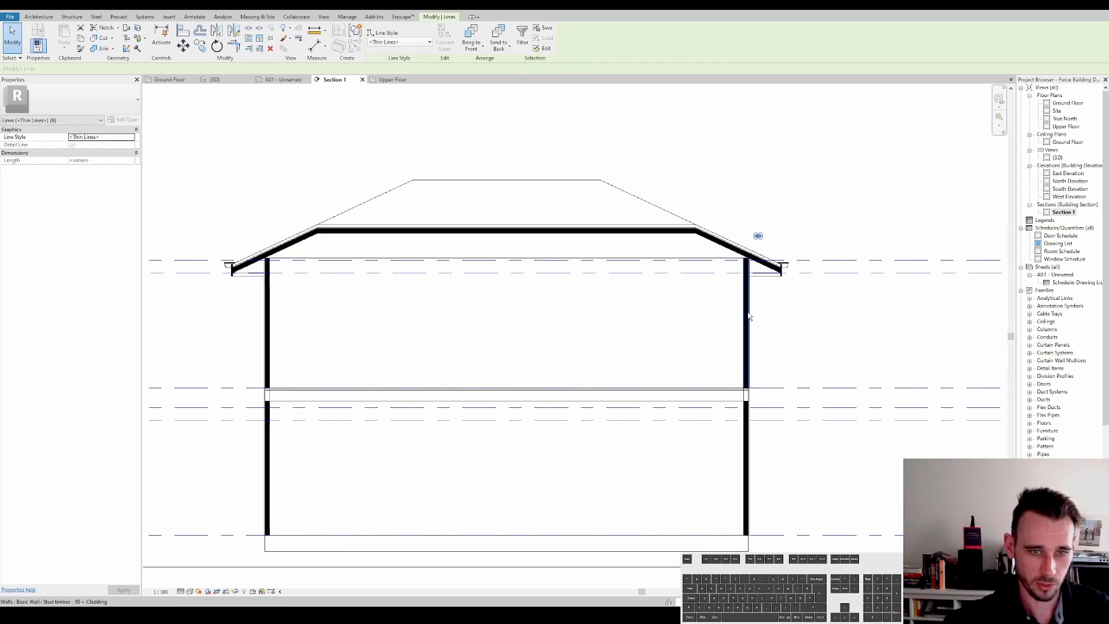
{"action": "left_click", "coordinate": [749, 317]}
{"action": "scroll", "coordinate": [748, 316], "scroll_direction": "up", "scroll_amount": 2}
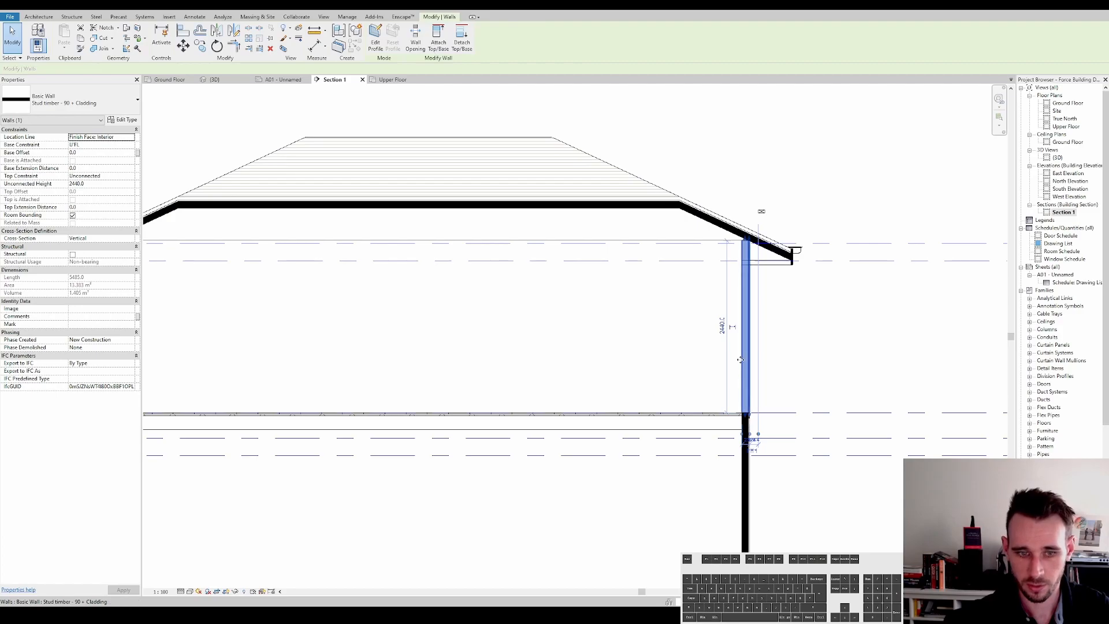
{"action": "middle_click_drag", "start_coordinate": [465, 305], "coordinate": [485, 329]}
{"action": "key", "text": "Escape"}
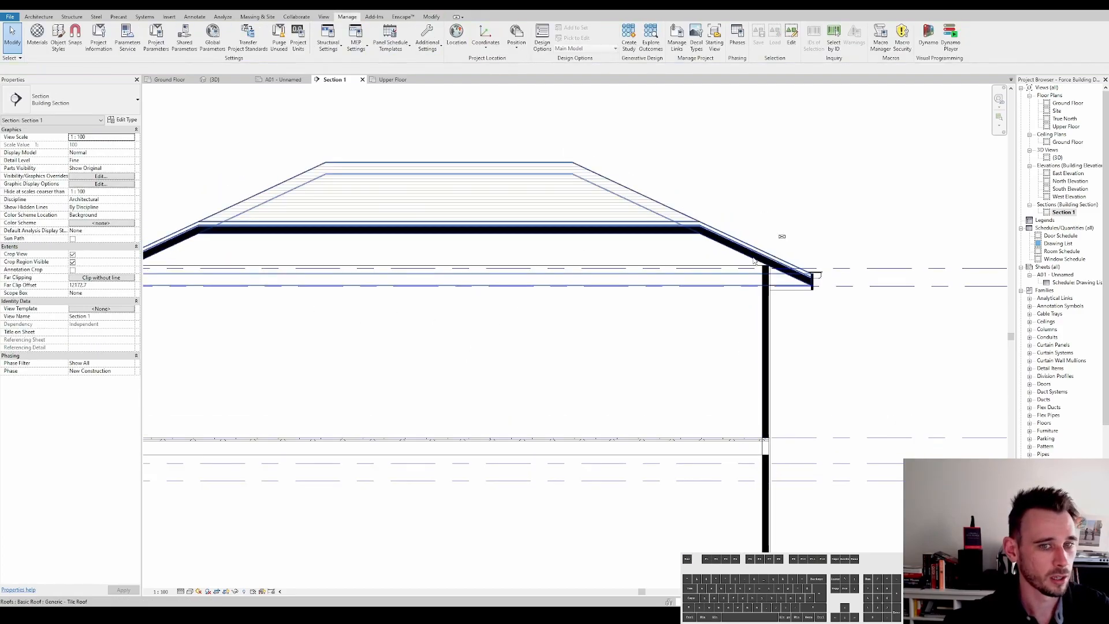
{"action": "key", "text": "space"}
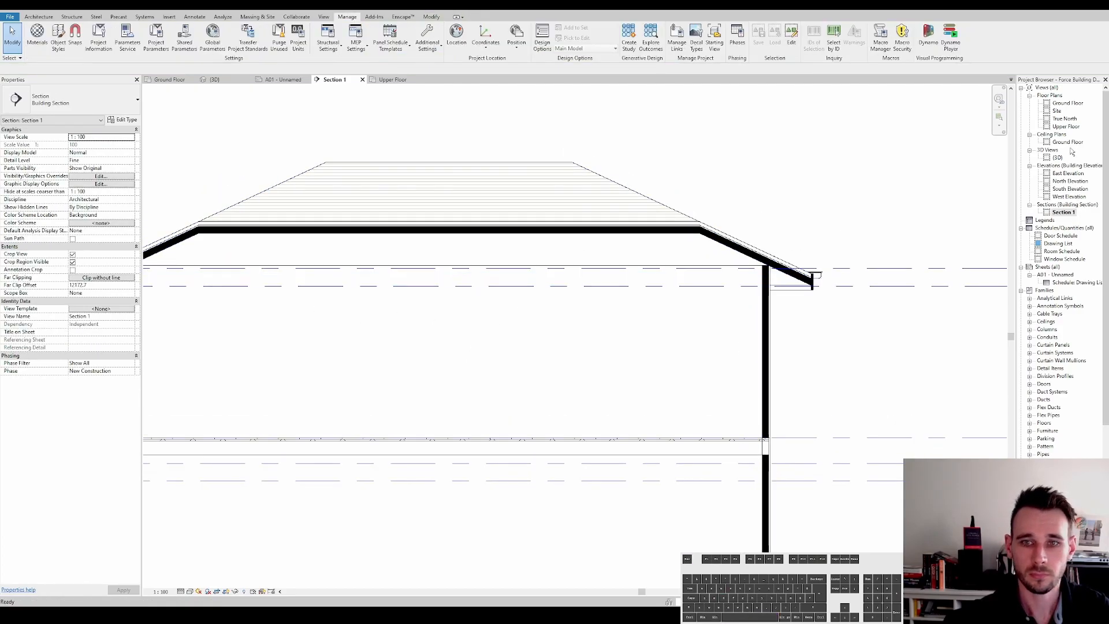
Step: Open the Ground Floor plan and review the window types available for placement, leaving without placing any
{"action": "double_click", "coordinate": [1068, 103]}
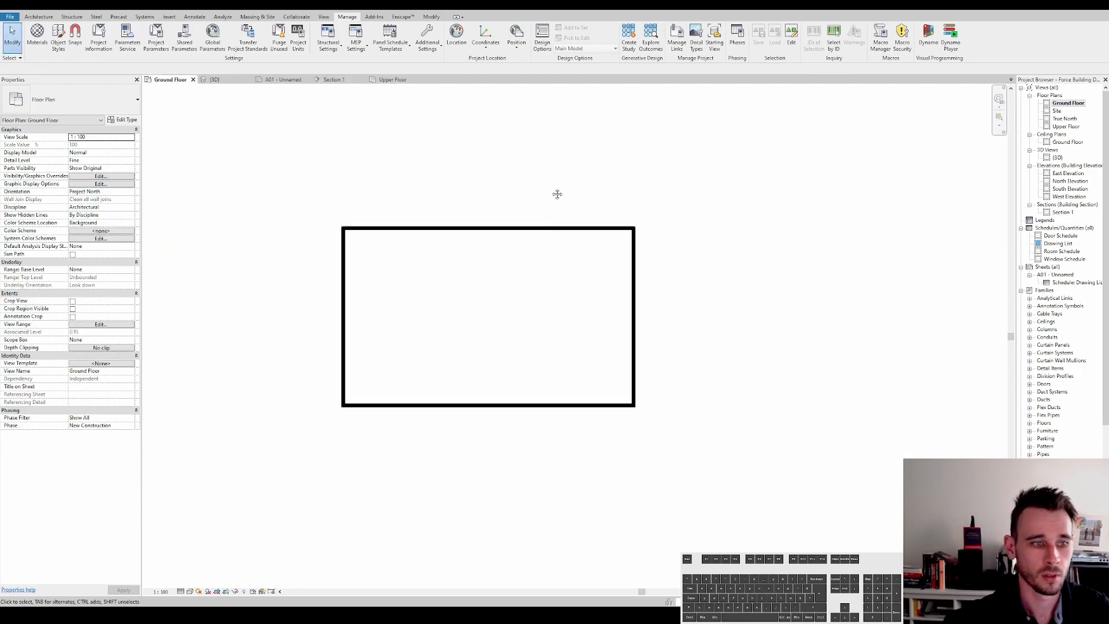
{"action": "middle_click_drag", "start_coordinate": [548, 191], "coordinate": [678, 194]}
{"action": "key", "text": "w"}
{"action": "key", "text": "n"}
{"action": "left_click", "coordinate": [78, 102]}
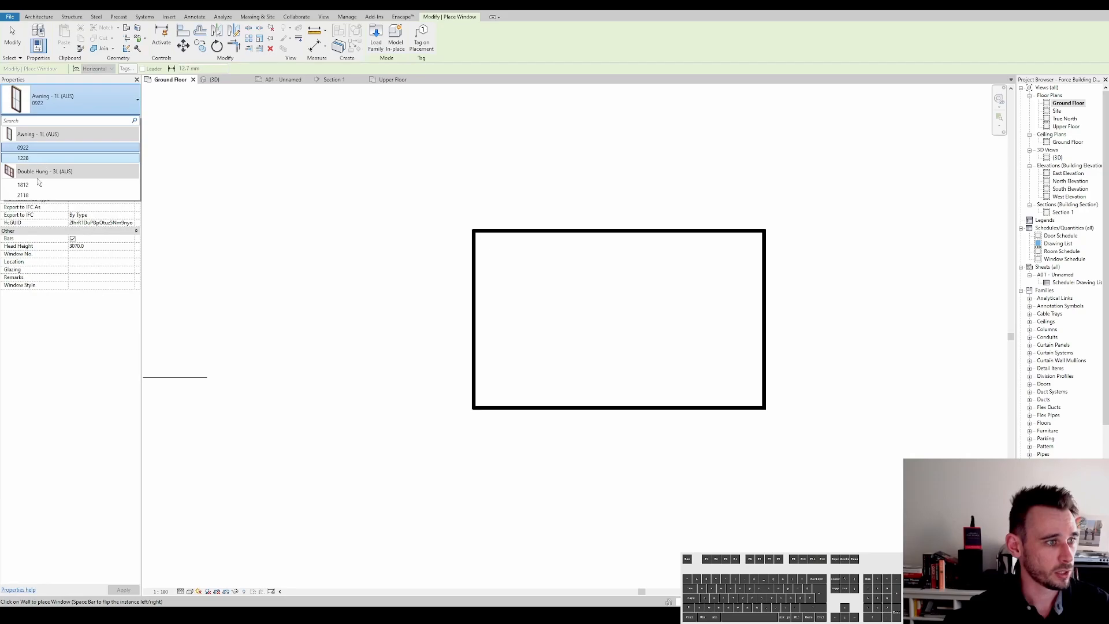
{"action": "key", "text": "Escape"}
{"action": "key", "text": "Escape"}
Step: Place a Single - Timber Frame (AUS) door, type 820 135deg, in the right-hand wall, opening outward about 2100 mm from the upper wall
{"action": "key", "text": "d"}
{"action": "key", "text": "r"}
{"action": "left_click", "coordinate": [78, 101]}
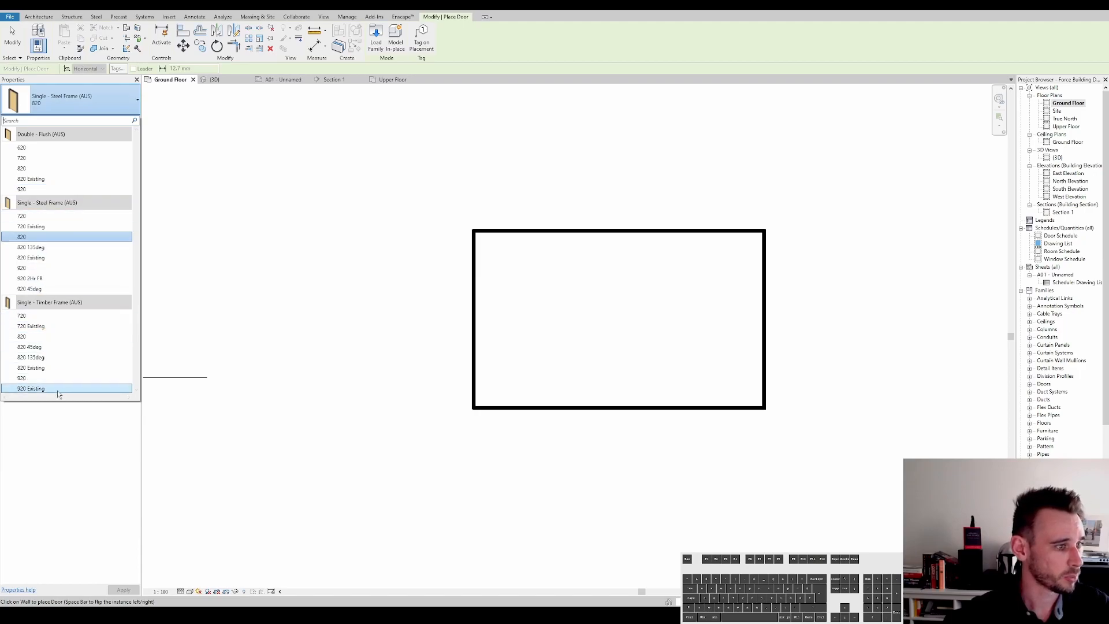
{"action": "left_click", "coordinate": [52, 357]}
{"action": "scroll", "coordinate": [712, 320], "scroll_direction": "up", "scroll_amount": 3}
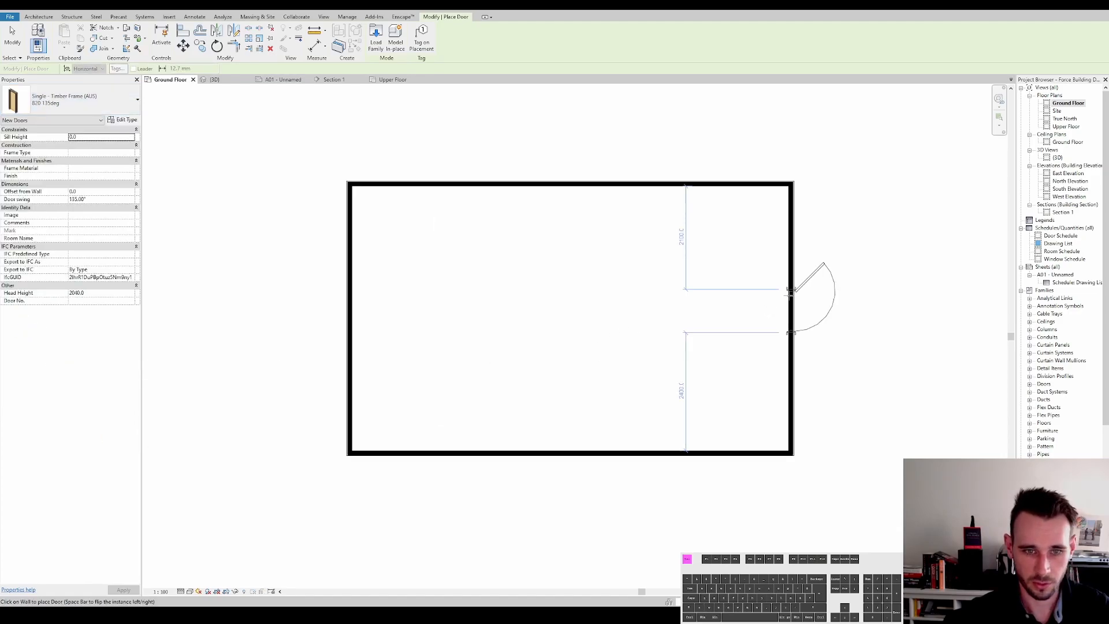
{"action": "left_click", "coordinate": [807, 283]}
{"action": "key", "text": "Escape"}
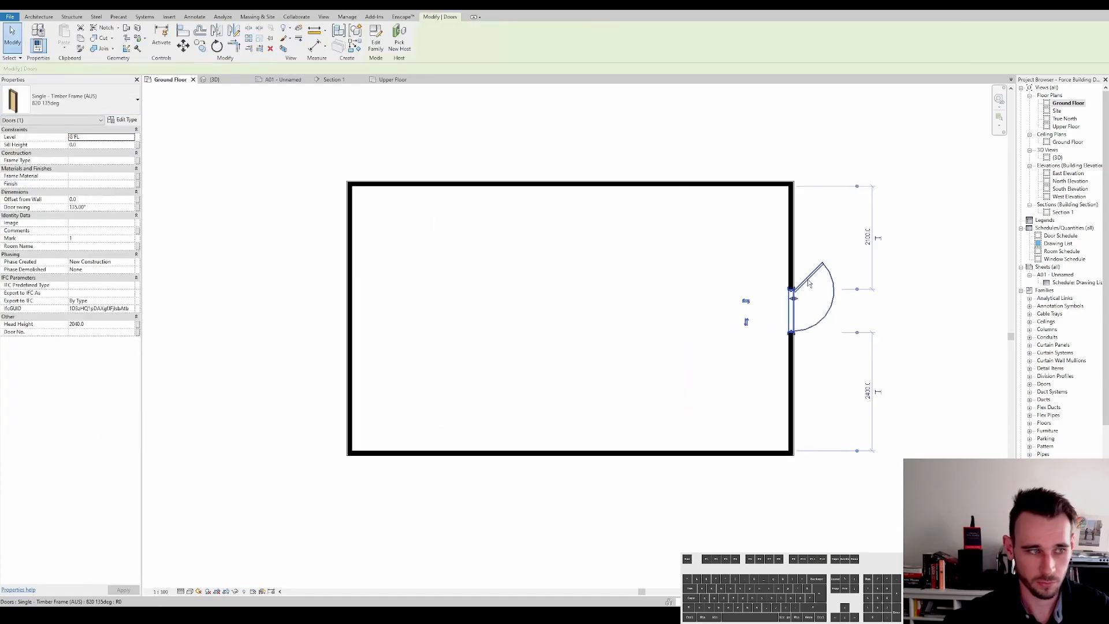
Step: Set the door's swing to 45° and compare it with the 820 45deg type, keeping the 820 135deg type
{"action": "left_click", "coordinate": [113, 207]}
{"action": "type", "text": "45"}
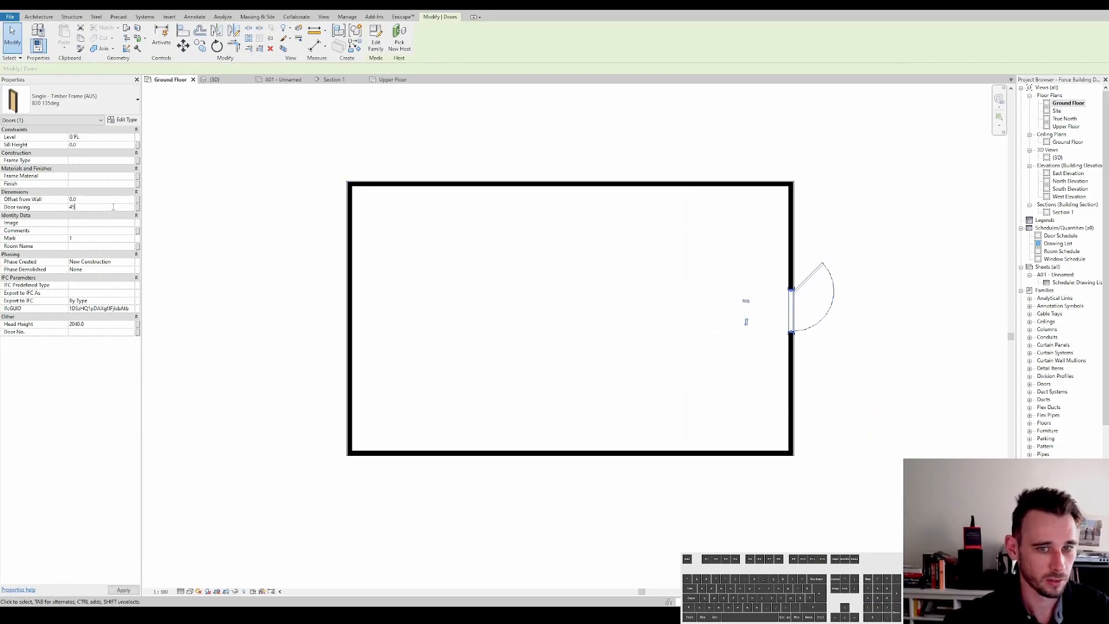
{"action": "left_click", "coordinate": [91, 105]}
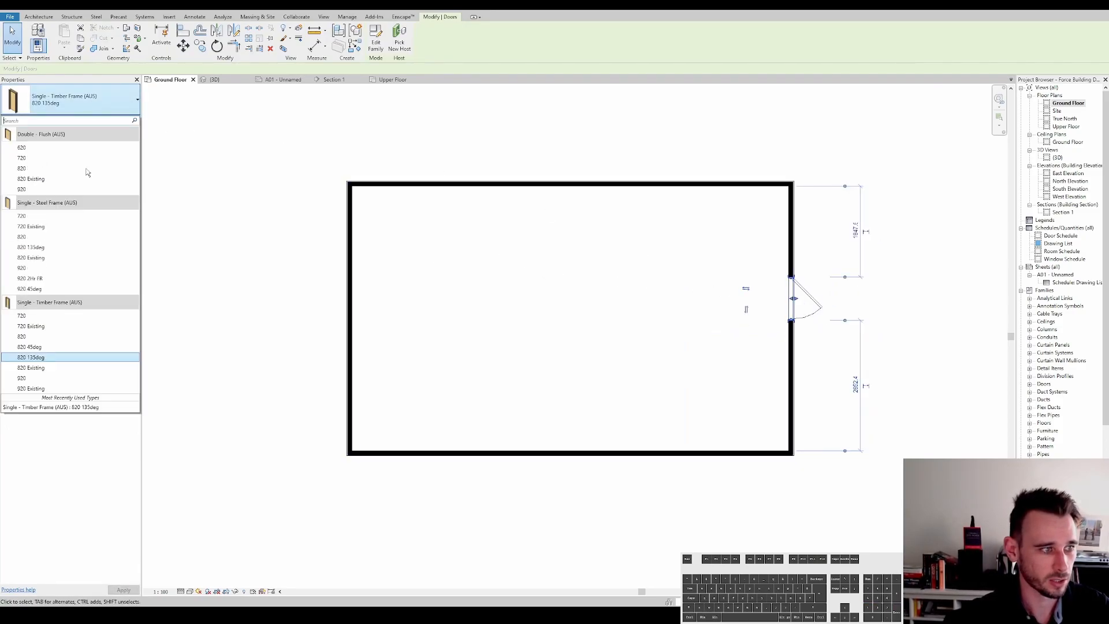
{"action": "left_click", "coordinate": [728, 351]}
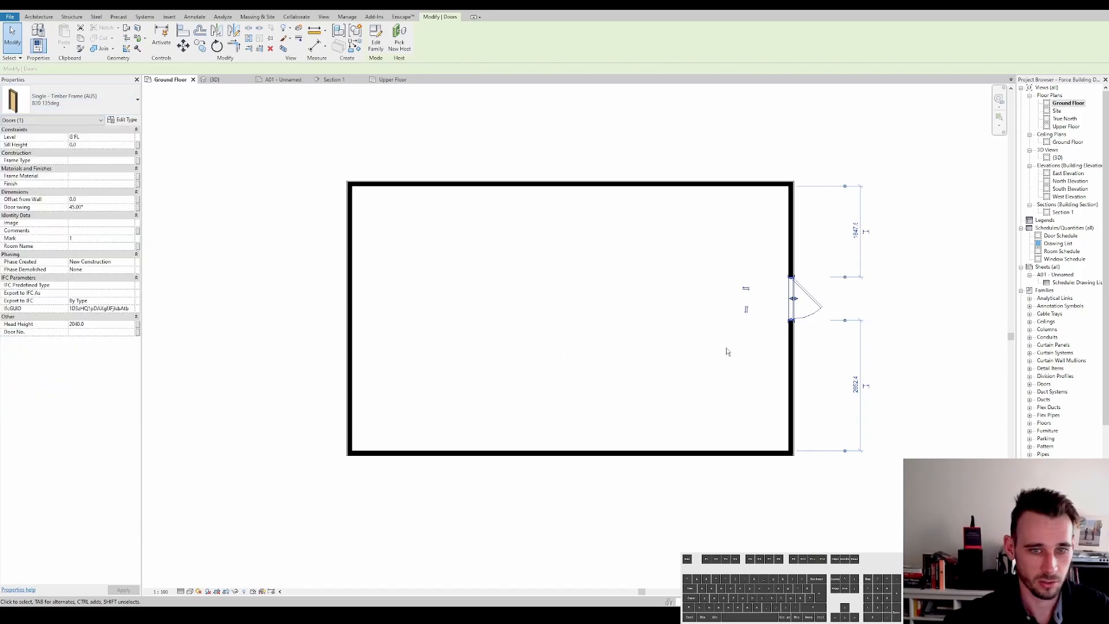
{"action": "left_click", "coordinate": [69, 101]}
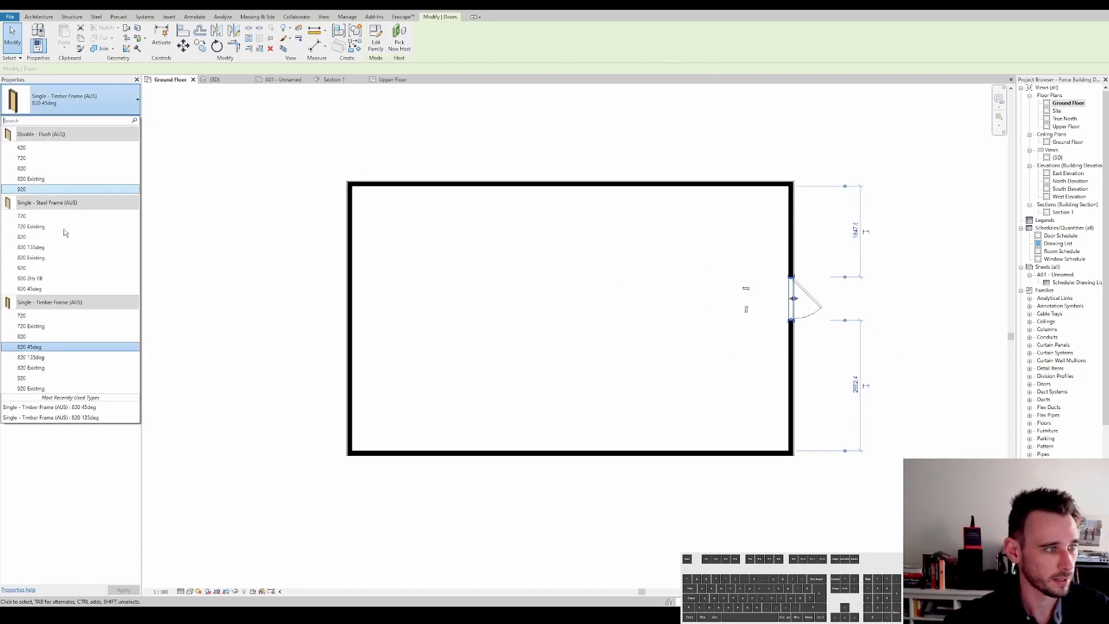
{"action": "left_click", "coordinate": [52, 347]}
Step: Slide the door down along the right-hand wall to 2100 mm from the upper wall and clear the selection
{"action": "scroll", "coordinate": [745, 338], "scroll_direction": "up", "scroll_amount": 5}
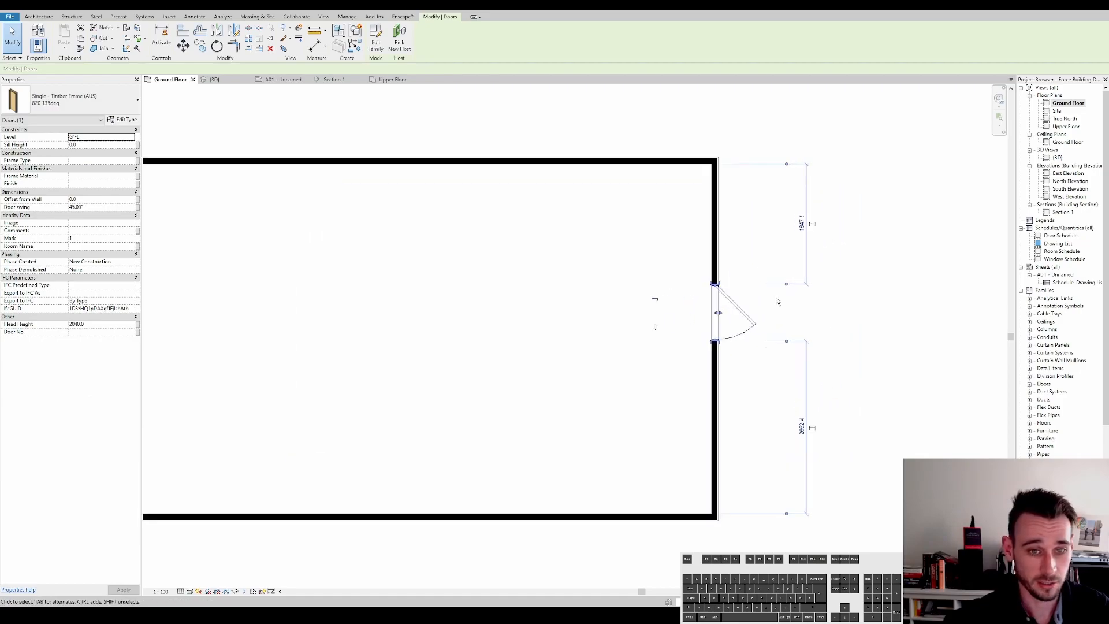
{"action": "scroll", "coordinate": [710, 306], "scroll_direction": "down", "scroll_amount": 4}
{"action": "scroll", "coordinate": [728, 297], "scroll_direction": "up", "scroll_amount": 1}
{"action": "scroll", "coordinate": [731, 297], "scroll_direction": "down", "scroll_amount": 1}
{"action": "middle_click_drag", "start_coordinate": [731, 296], "coordinate": [748, 299]}
{"action": "left_click_drag", "start_coordinate": [751, 289], "coordinate": [762, 300]}
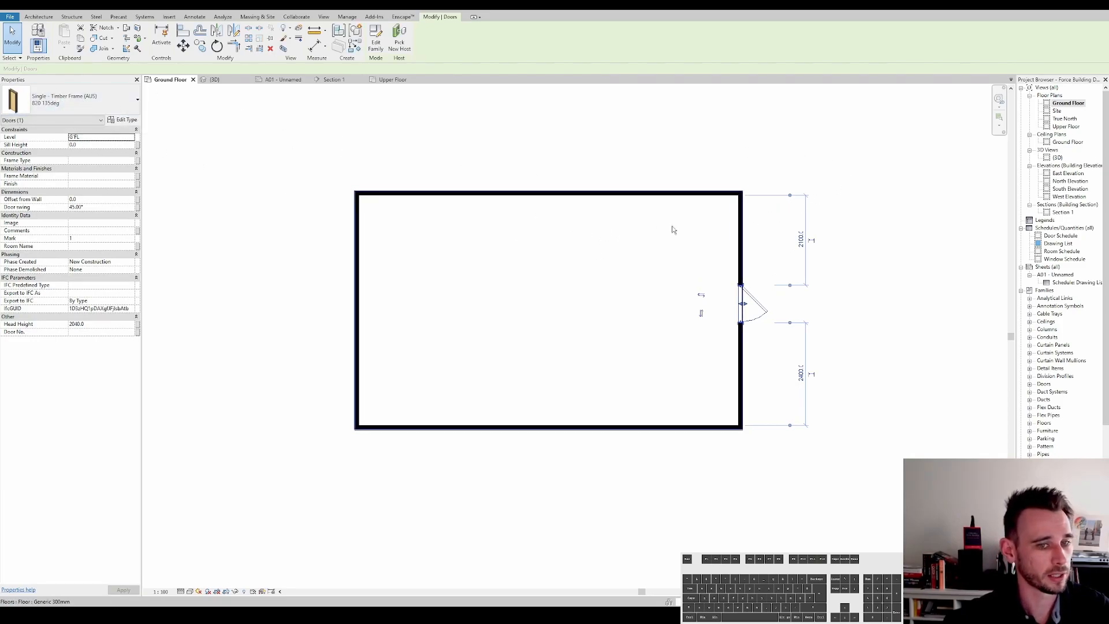
{"action": "middle_click_drag", "start_coordinate": [616, 267], "coordinate": [637, 277]}
{"action": "key", "text": "Escape"}
Step: Start window placement to review the available window families and types, leaving without placing a window
{"action": "key", "text": "w"}
{"action": "key", "text": "n"}
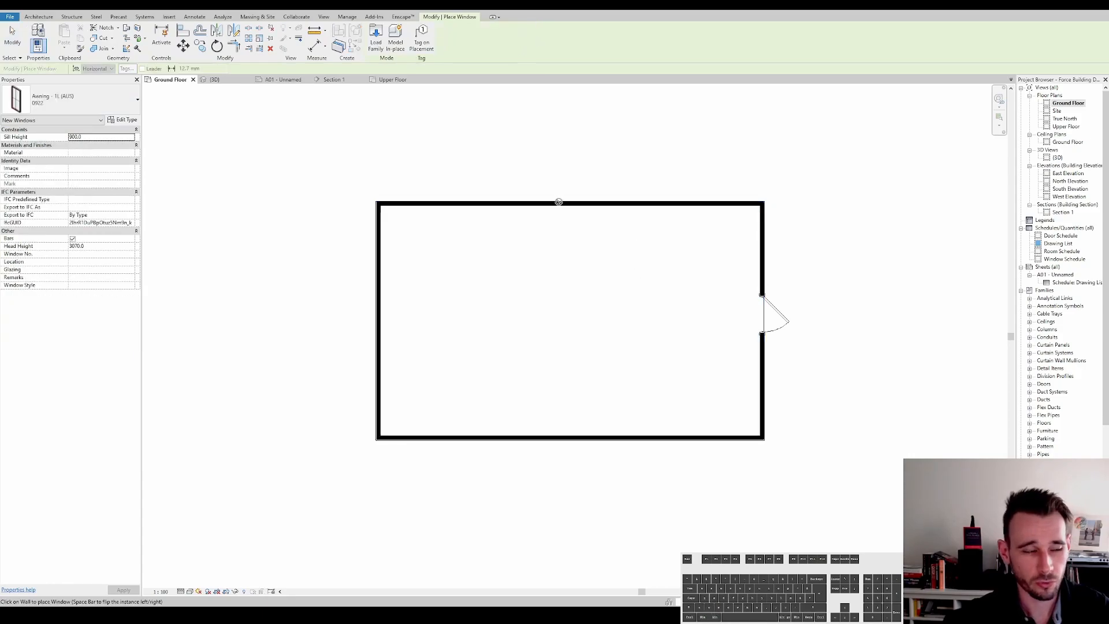
{"action": "left_click", "coordinate": [67, 98]}
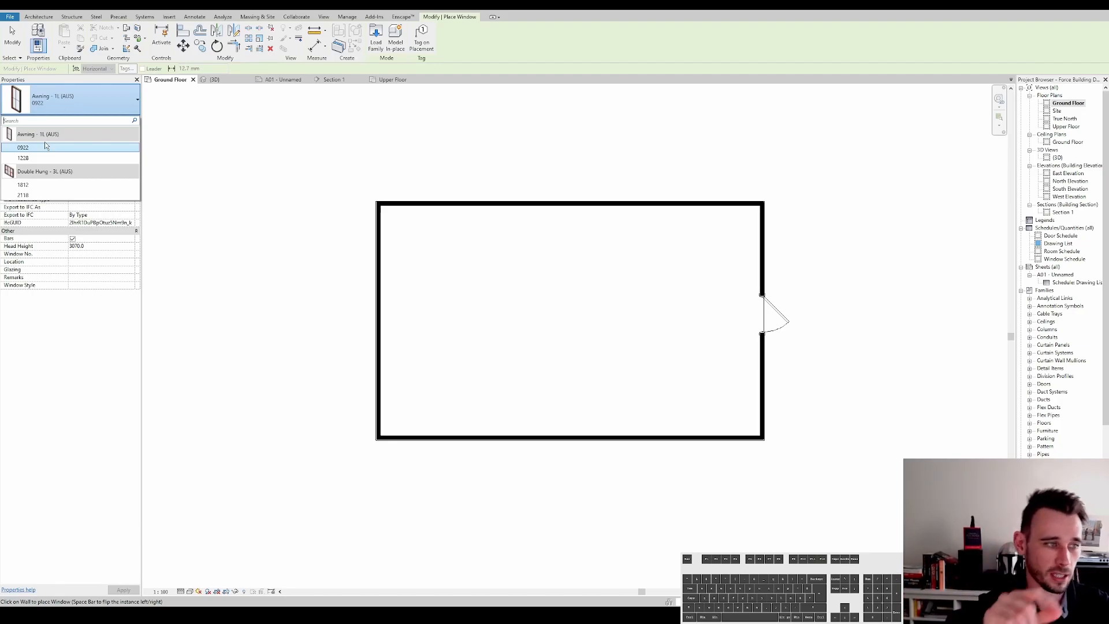
{"action": "scroll", "coordinate": [394, 166], "scroll_direction": "down", "scroll_amount": 1}
{"action": "middle_click_drag", "start_coordinate": [471, 151], "coordinate": [456, 169]}
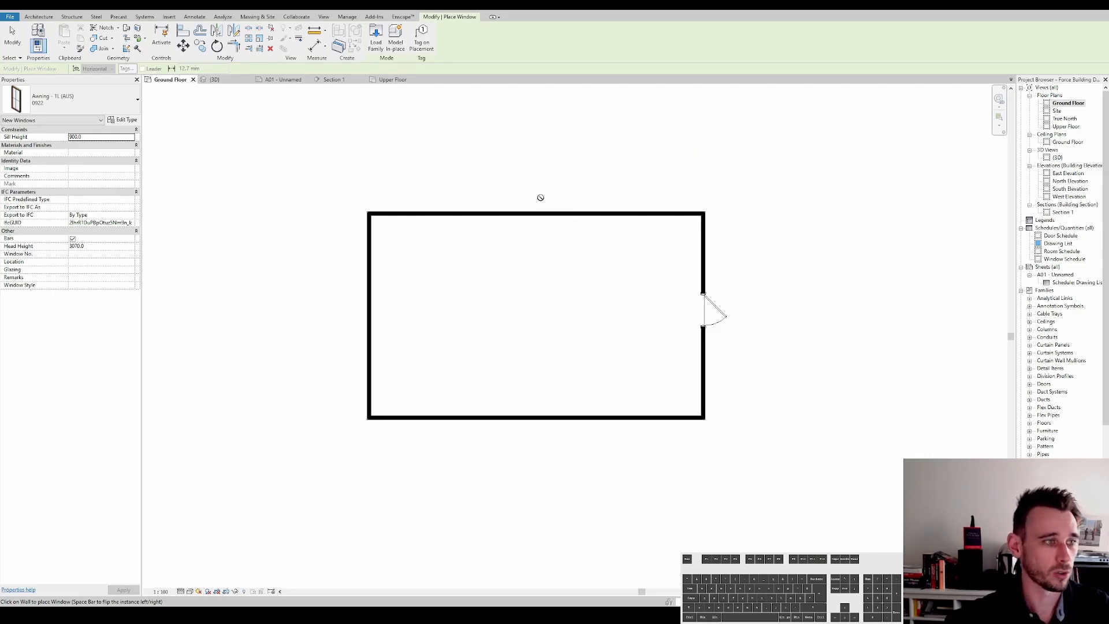
{"action": "scroll", "coordinate": [554, 208], "scroll_direction": "down", "scroll_amount": 2}
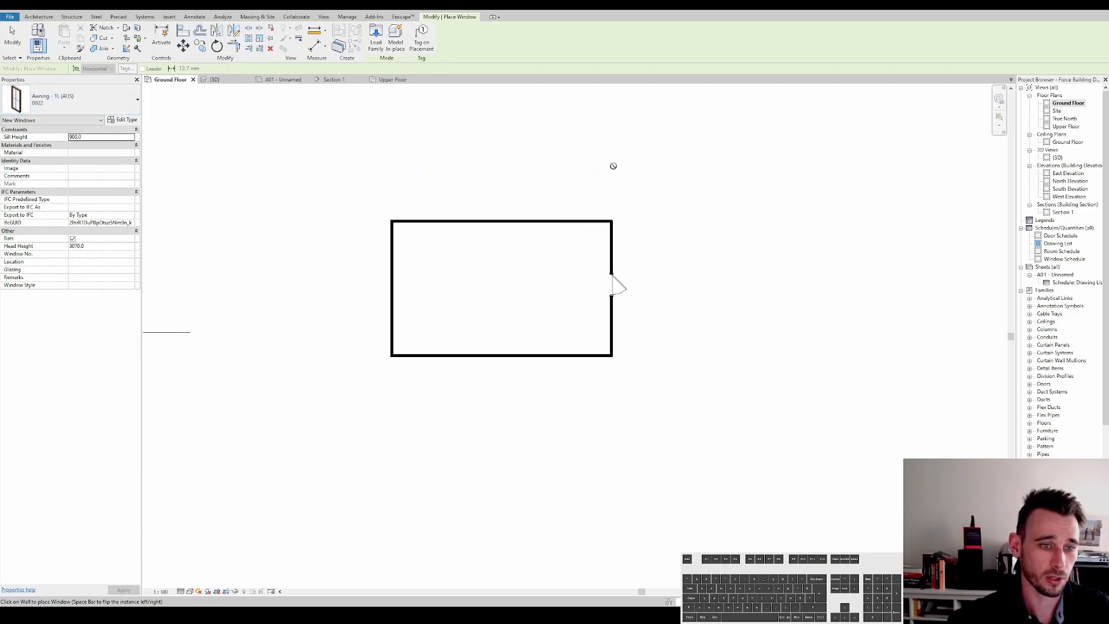
{"action": "scroll", "coordinate": [686, 285], "scroll_direction": "down", "scroll_amount": 1}
{"action": "scroll", "coordinate": [700, 309], "scroll_direction": "up", "scroll_amount": 2}
{"action": "middle_click_drag", "start_coordinate": [701, 306], "coordinate": [628, 290]}
{"action": "scroll", "coordinate": [701, 248], "scroll_direction": "down", "scroll_amount": 3}
{"action": "scroll", "coordinate": [696, 270], "scroll_direction": "down", "scroll_amount": 2}
{"action": "scroll", "coordinate": [698, 279], "scroll_direction": "down", "scroll_amount": 2}
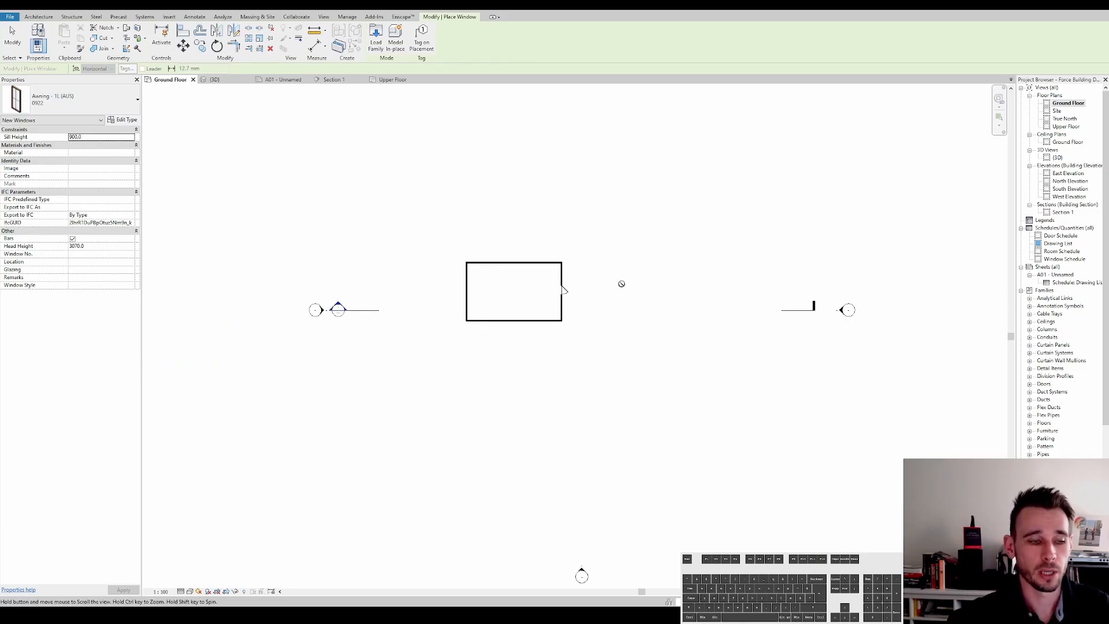
{"action": "key", "text": "Escape"}
{"action": "key", "text": "Escape"}
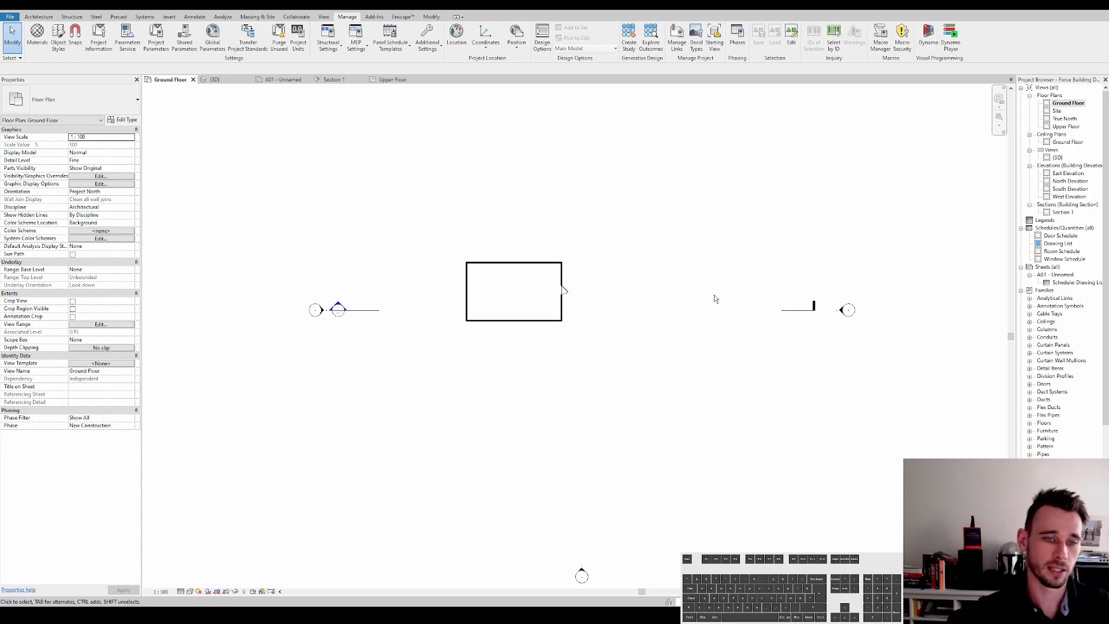
{"action": "scroll", "coordinate": [571, 277], "scroll_direction": "up", "scroll_amount": 4}
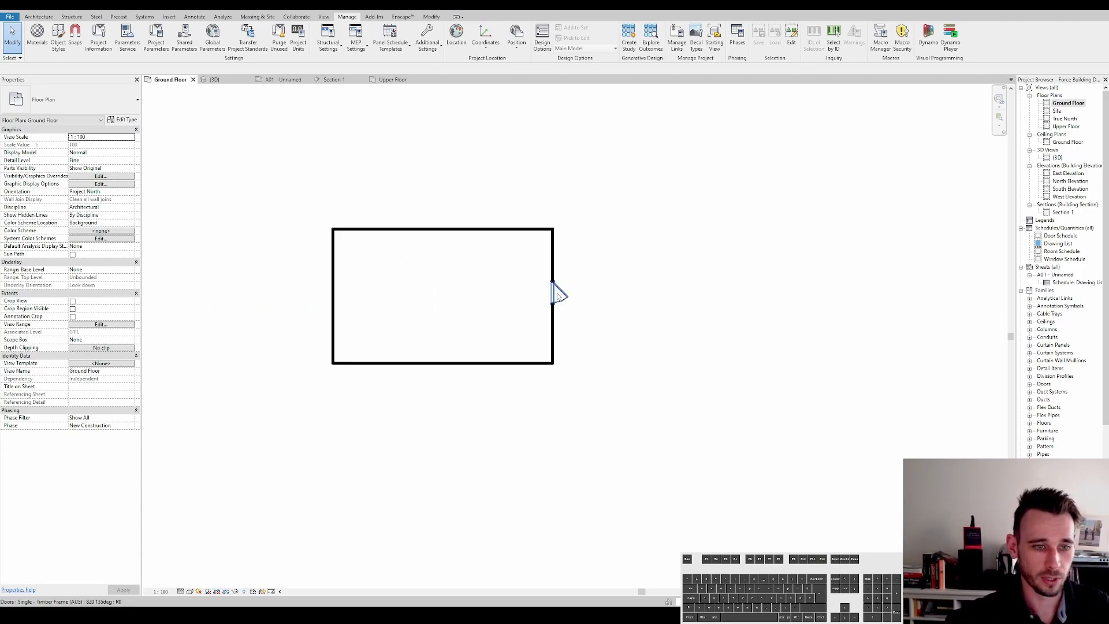
{"action": "scroll", "coordinate": [559, 293], "scroll_direction": "up", "scroll_amount": 3}
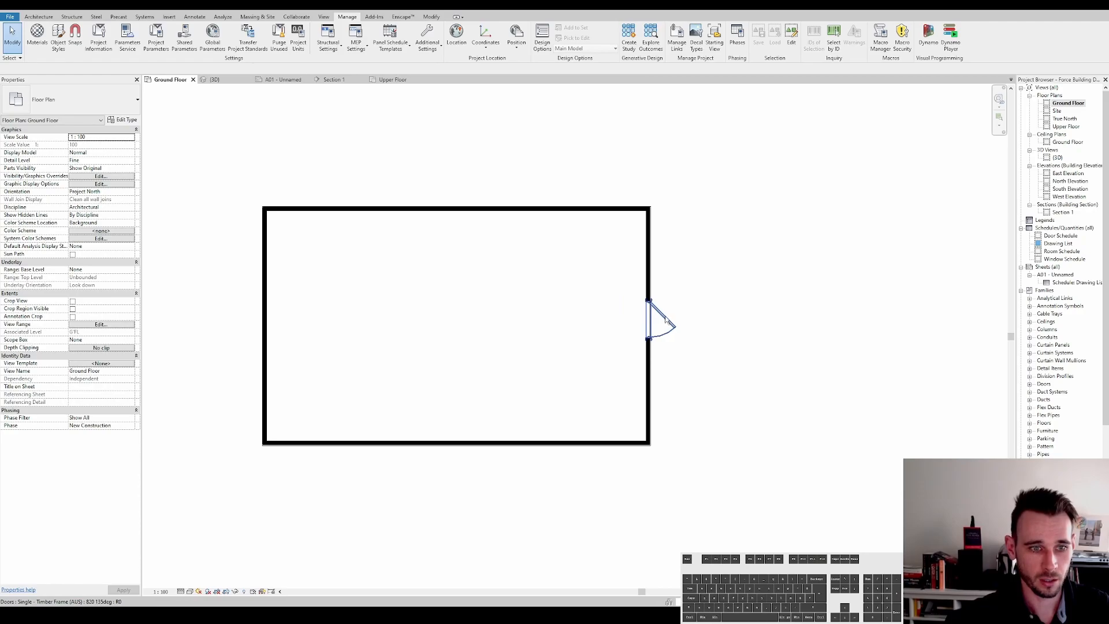
{"action": "scroll", "coordinate": [579, 301], "scroll_direction": "up", "scroll_amount": 1}
{"action": "scroll", "coordinate": [579, 301], "scroll_direction": "down", "scroll_amount": 4}
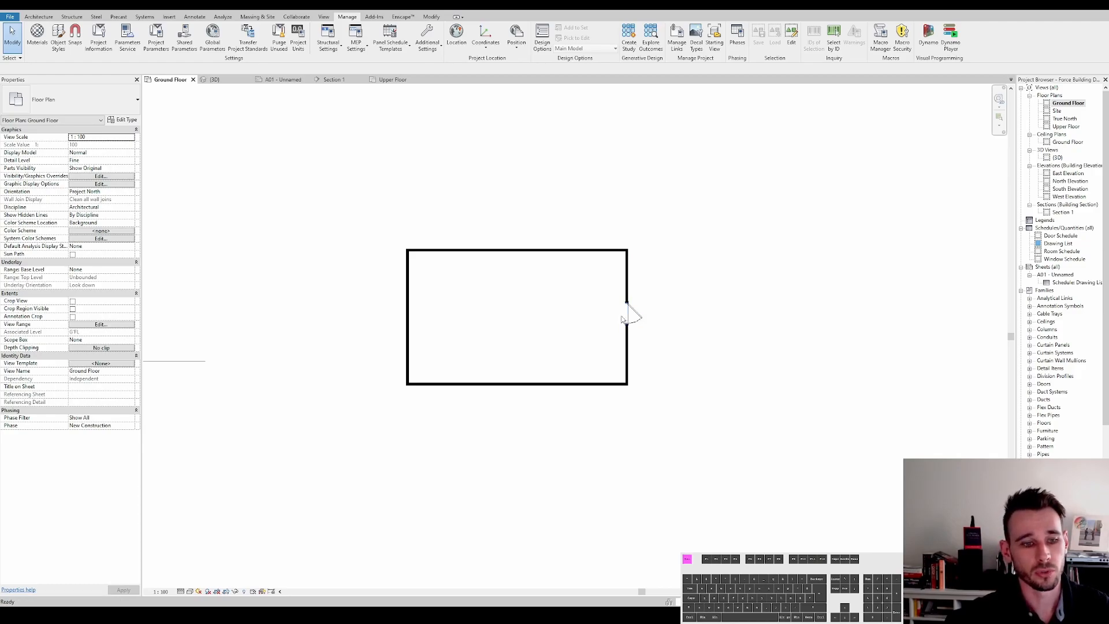
Step: Place an Awning - 1L (AUS) window, type 0922, in the upper wall about 2.9 m from its right end and select it
{"action": "key", "text": "w"}
{"action": "key", "text": "n"}
{"action": "left_click", "coordinate": [47, 103]}
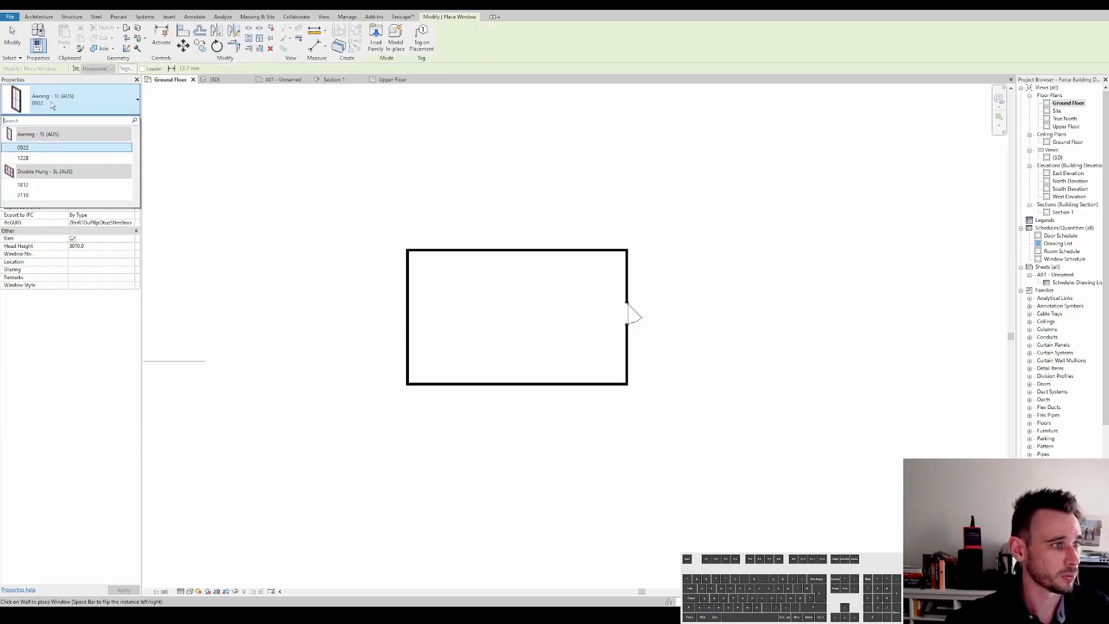
{"action": "left_click", "coordinate": [37, 148]}
{"action": "scroll", "coordinate": [496, 250], "scroll_direction": "up", "scroll_amount": 5}
{"action": "left_click", "coordinate": [625, 251]}
{"action": "key", "text": "Escape"}
{"action": "left_click", "coordinate": [625, 251]}
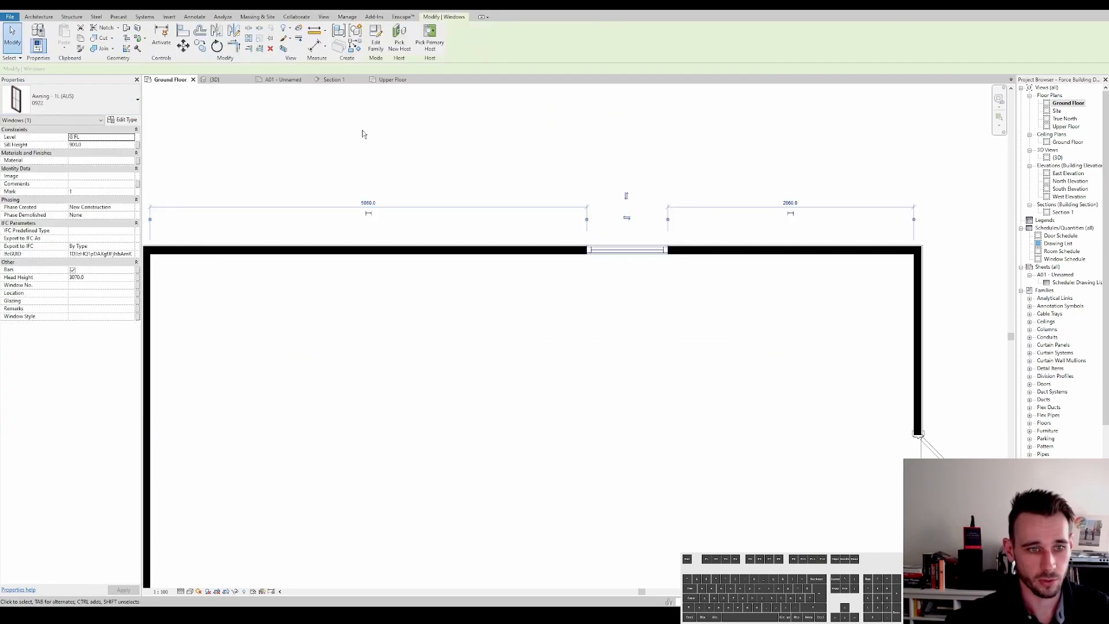
Step: Duplicate the selected awning window's type as "0618 AAW"
{"action": "left_click", "coordinate": [126, 120]}
{"action": "left_click", "coordinate": [720, 159]}
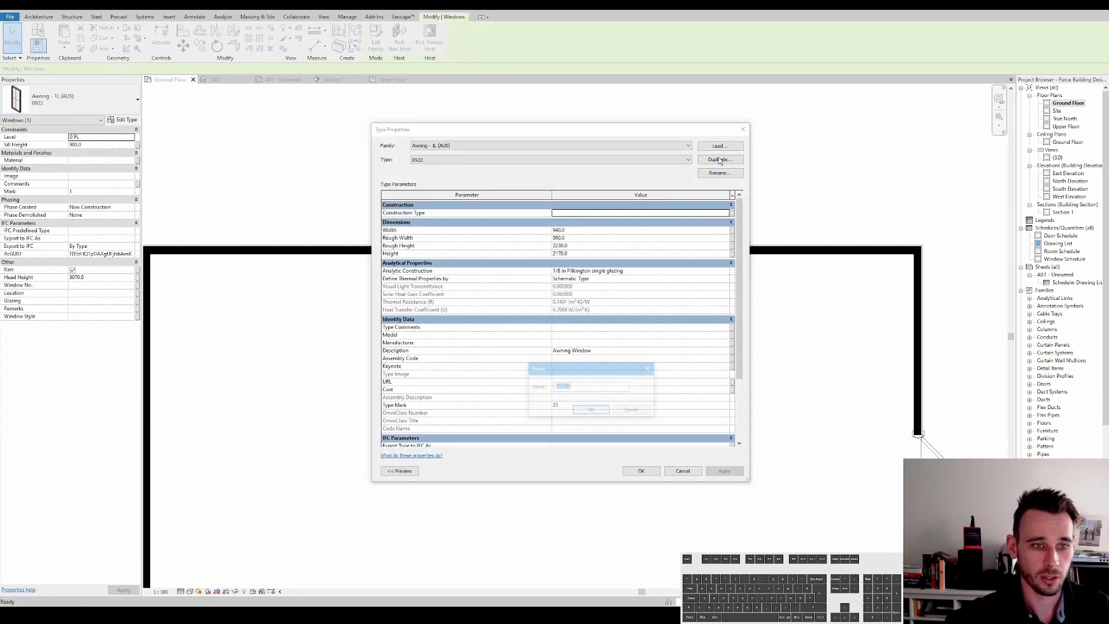
{"action": "type", "text": "0618"}
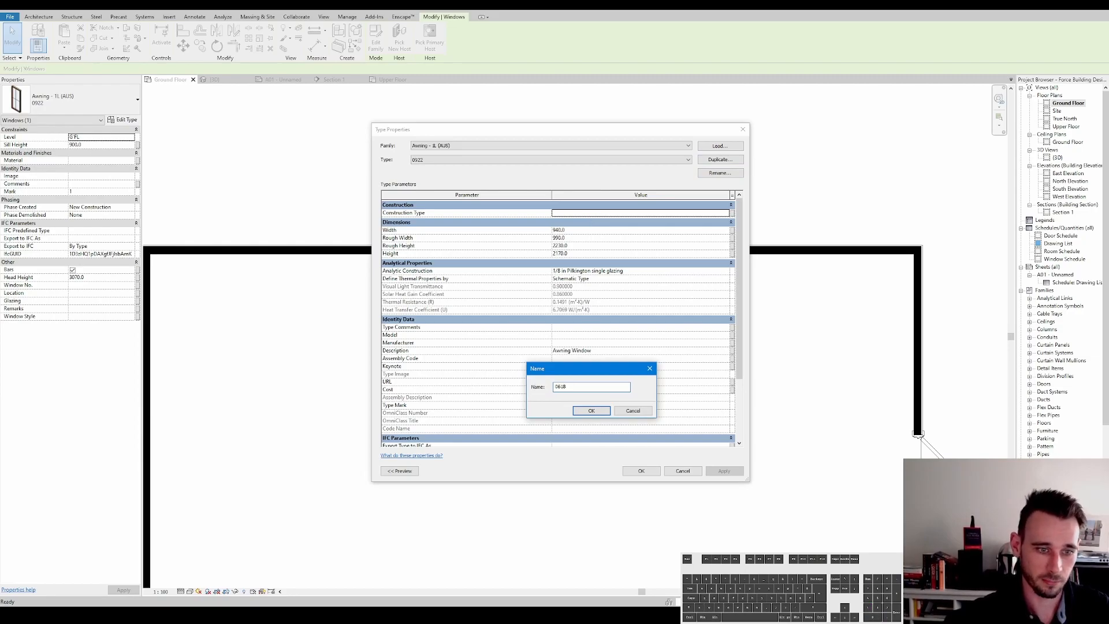
{"action": "type", "text": " AAW"}
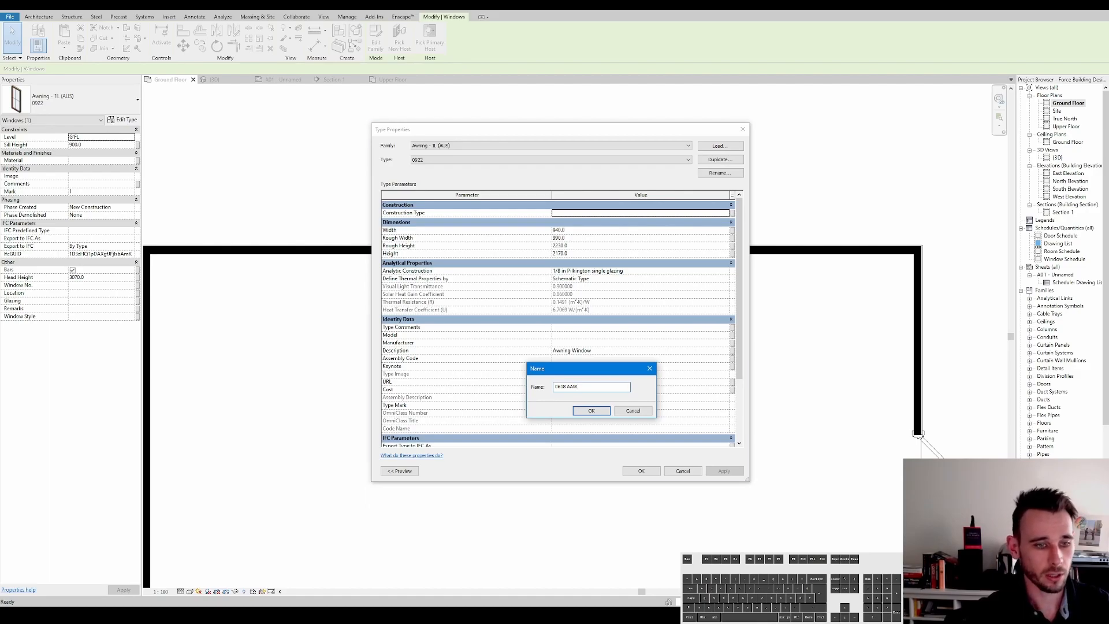
{"action": "key", "text": "Return"}
Step: Set the 0618 AAW window type's width to 1800 mm and height to 600 mm
{"action": "left_click", "coordinate": [571, 230]}
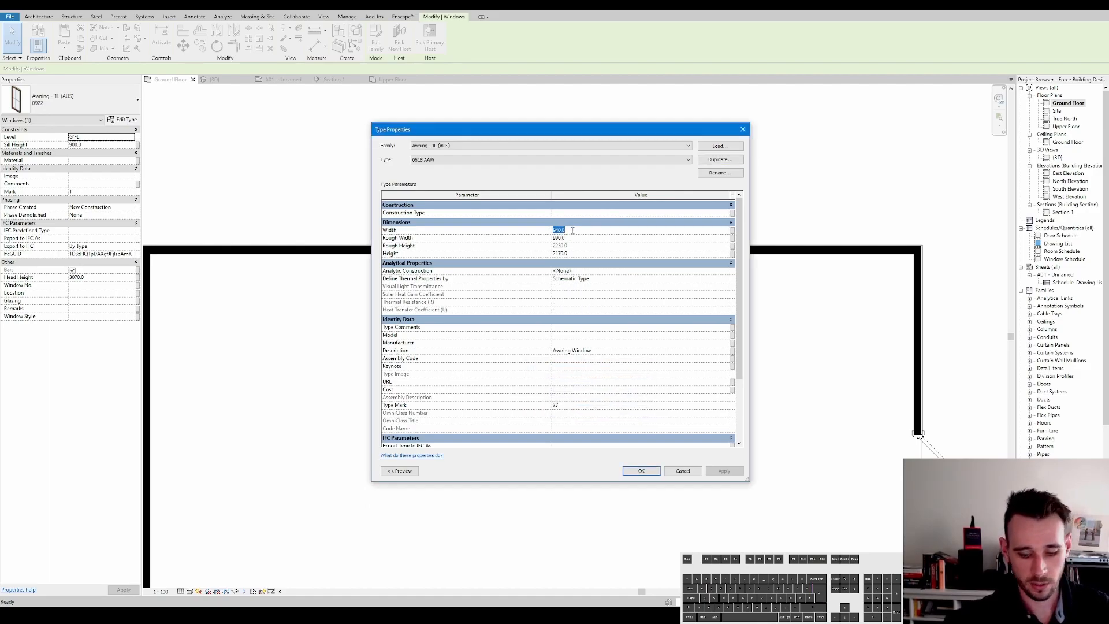
{"action": "type", "text": "18"}
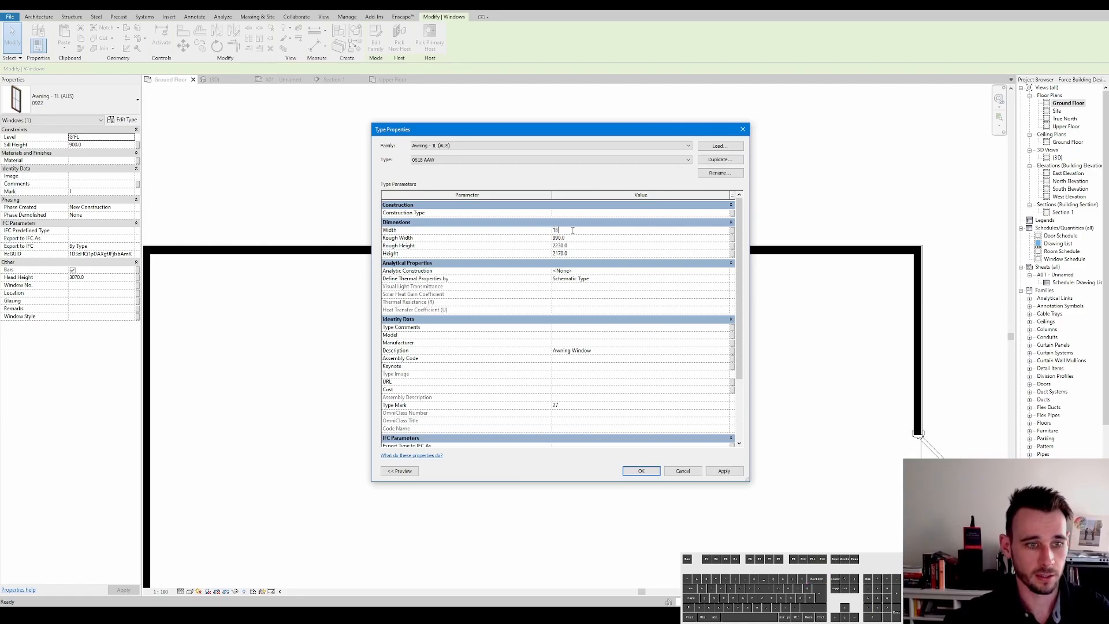
{"action": "key", "text": "BackSpace"}
{"action": "key", "text": "BackSpace"}
{"action": "key", "text": "BackSpace"}
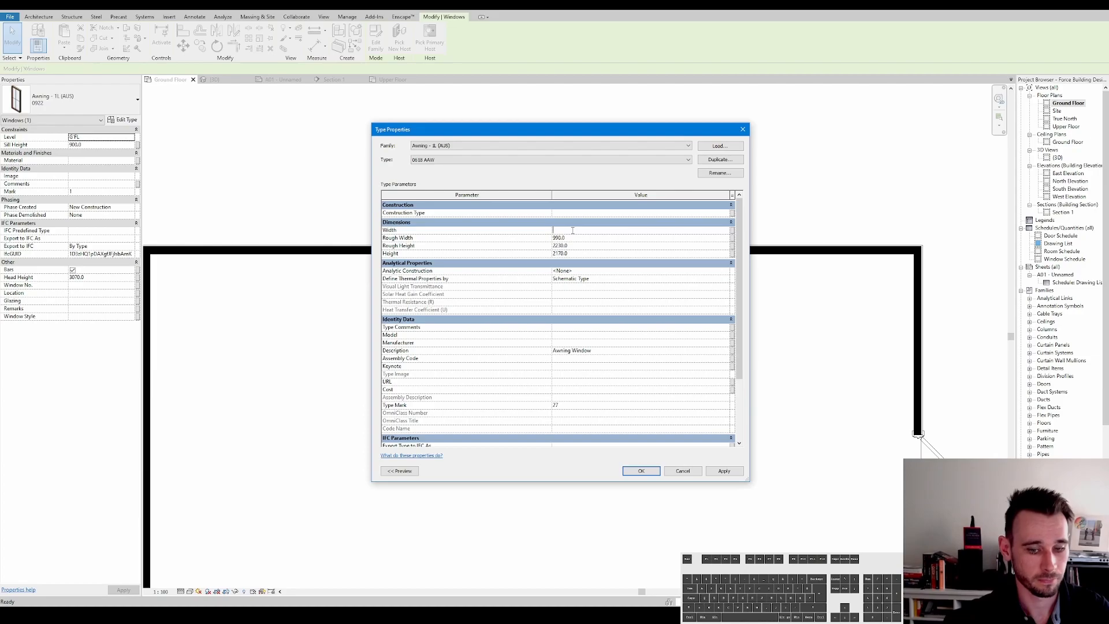
{"action": "type", "text": "1800"}
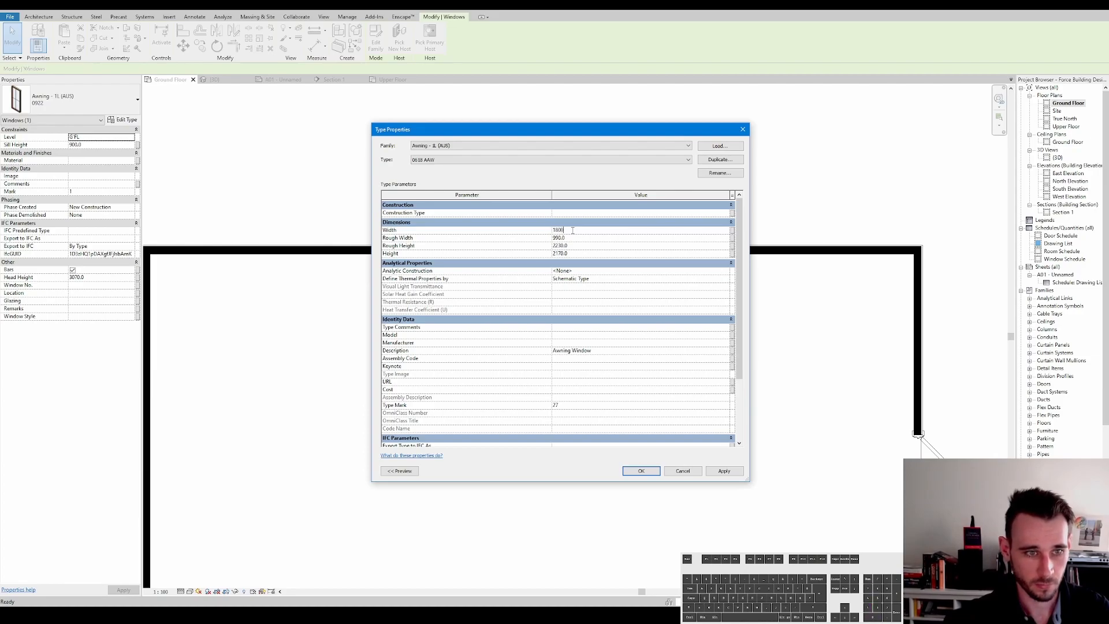
{"action": "left_click", "coordinate": [580, 254]}
{"action": "type", "text": "600"}
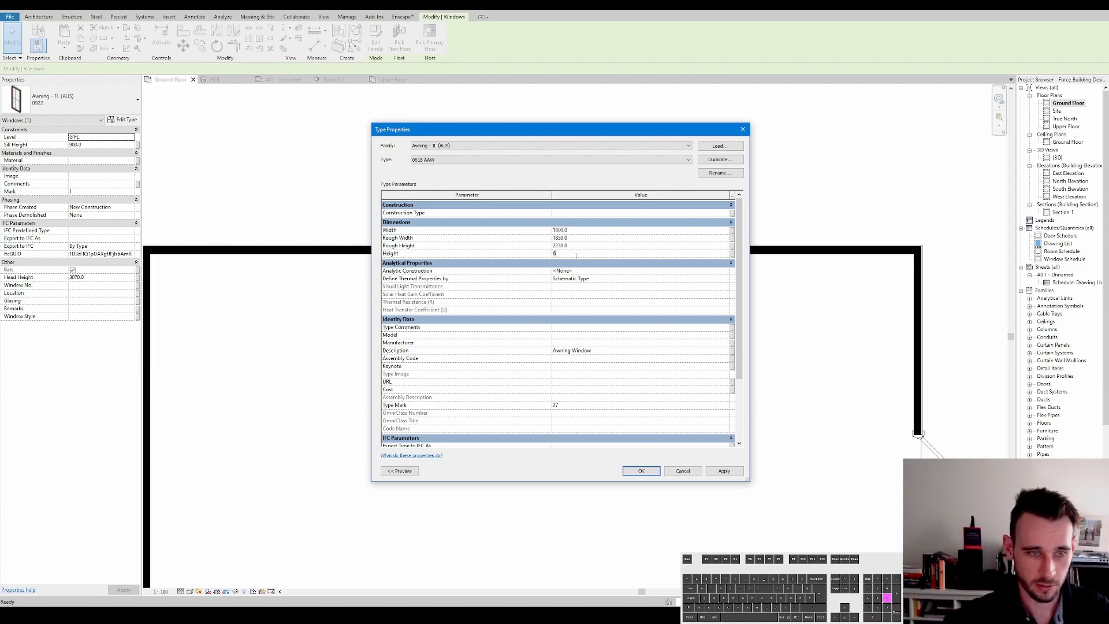
{"action": "left_click", "coordinate": [646, 471]}
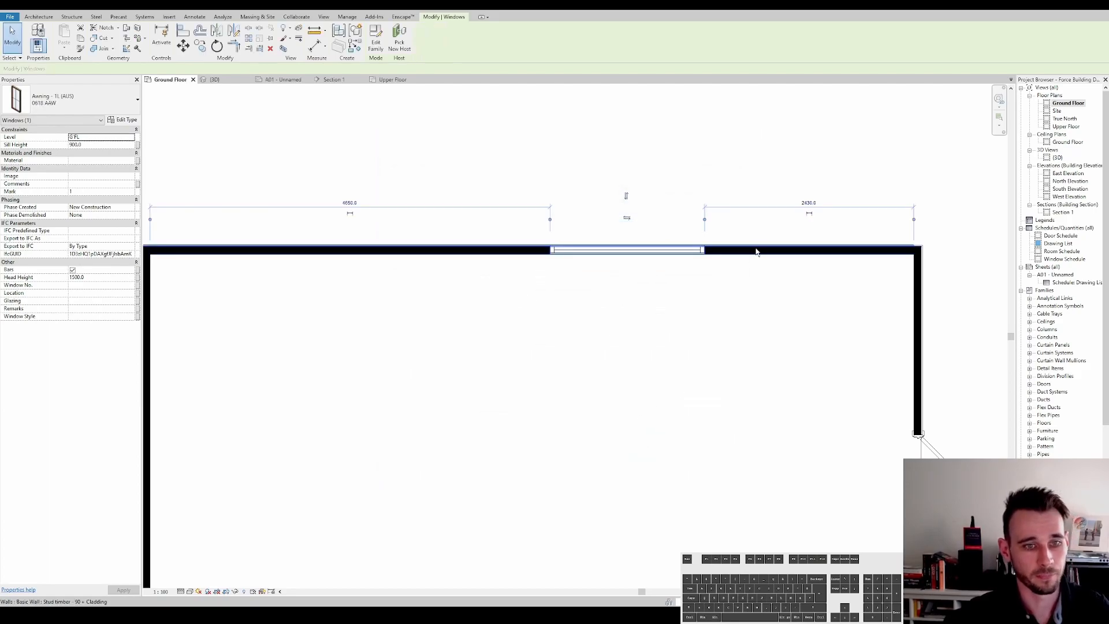
Step: Place a second 0618 AAW window in the upper wall, about 2070 mm from the left-hand wall
{"action": "key", "text": "c"}
{"action": "key", "text": "s"}
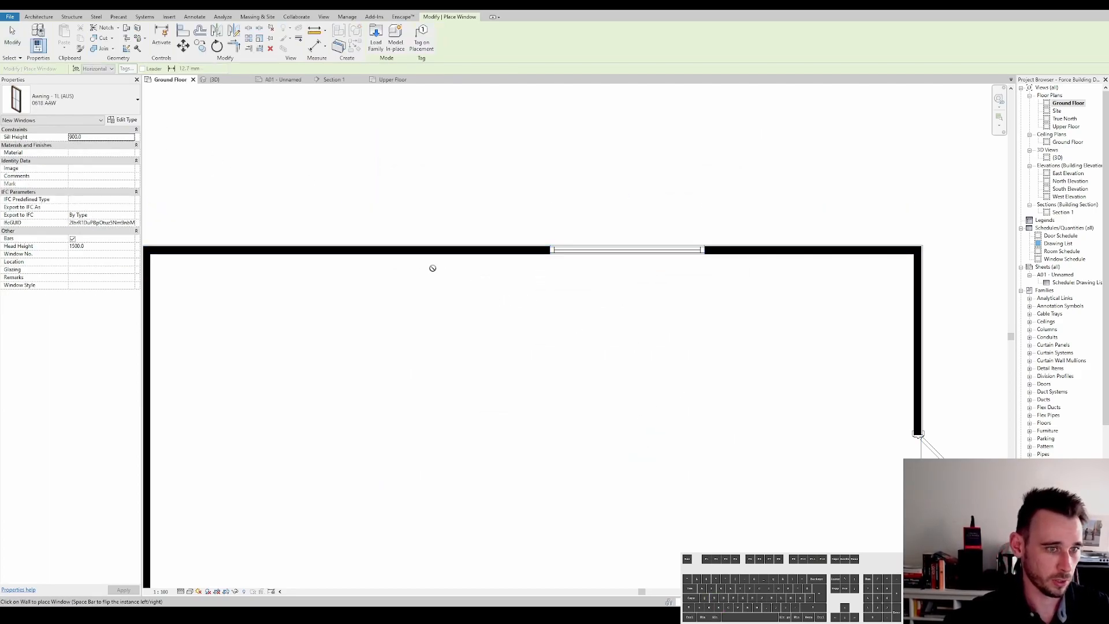
{"action": "left_click", "coordinate": [405, 250]}
{"action": "key", "text": "Escape"}
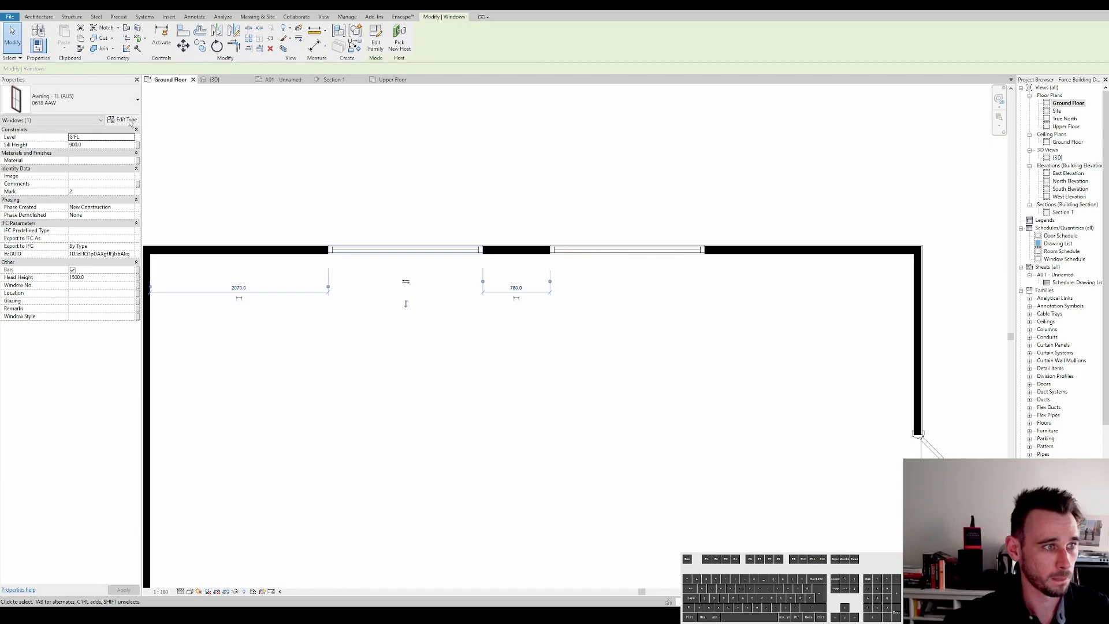
Step: Duplicate the second window's type as "0915 AAW"
{"action": "left_click", "coordinate": [123, 120]}
{"action": "left_click", "coordinate": [710, 162]}
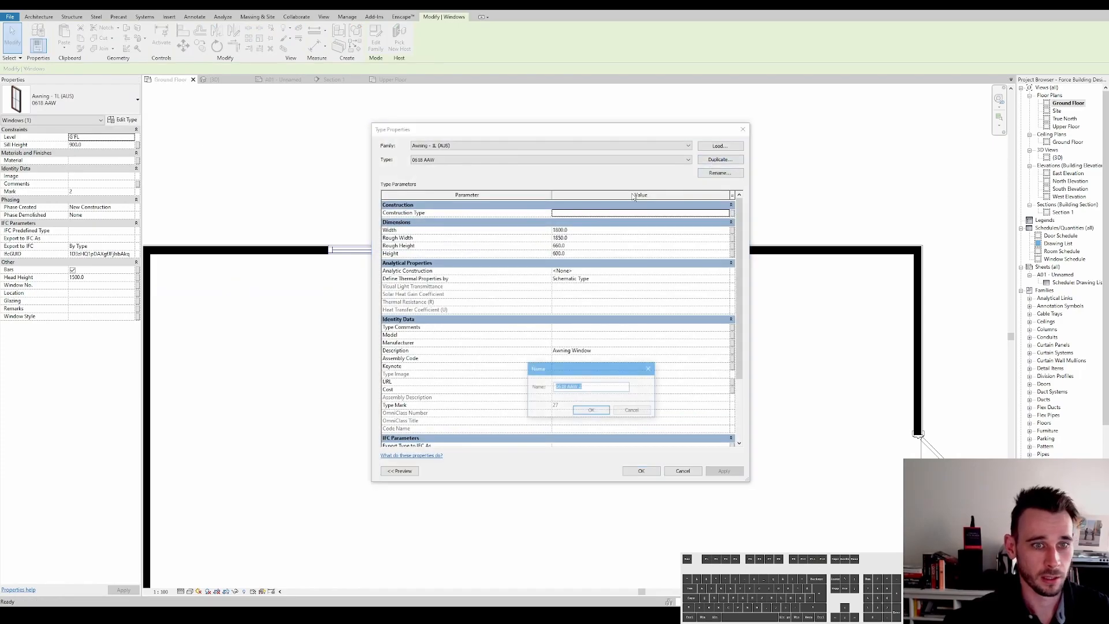
{"action": "left_click", "coordinate": [559, 387]}
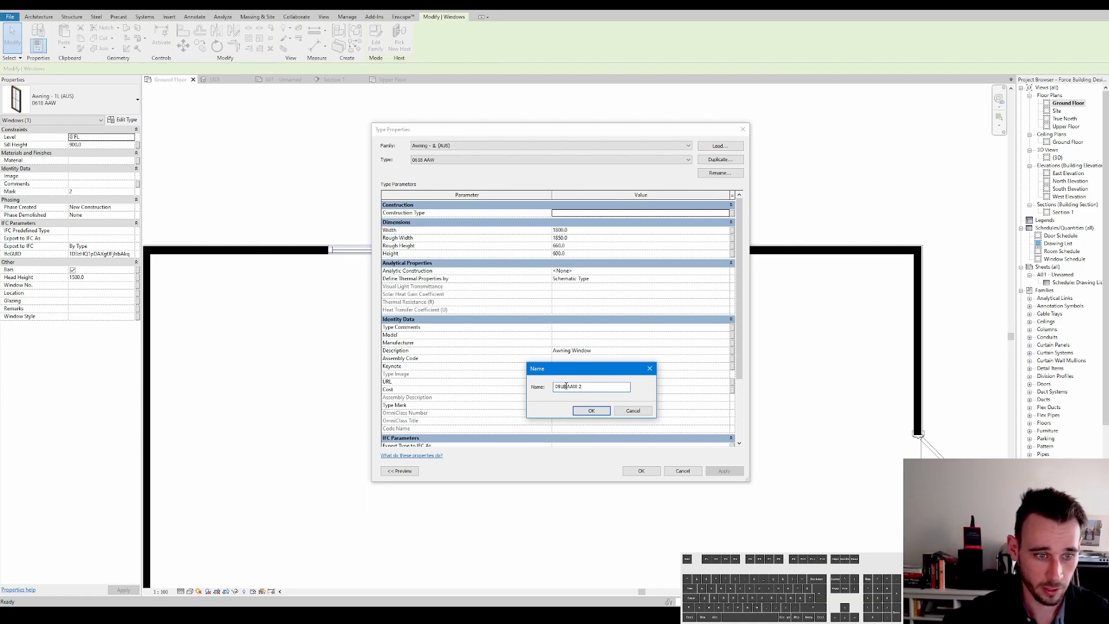
{"action": "key", "text": "BackSpace"}
{"action": "type", "text": "5"}
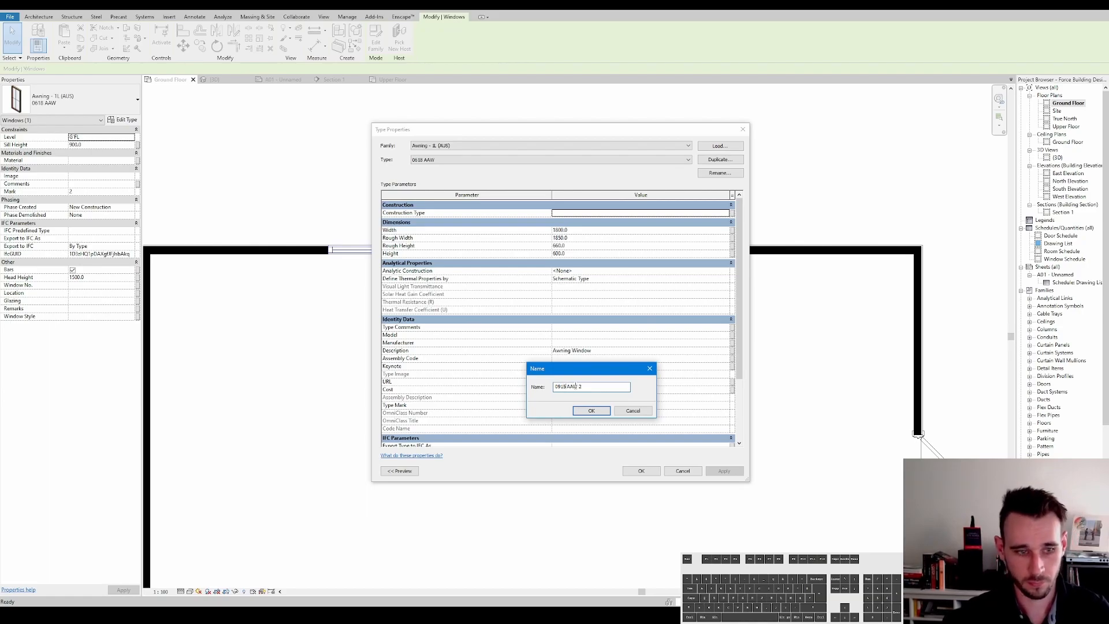
{"action": "key", "text": "BackSpace"}
{"action": "left_click", "coordinate": [586, 413]}
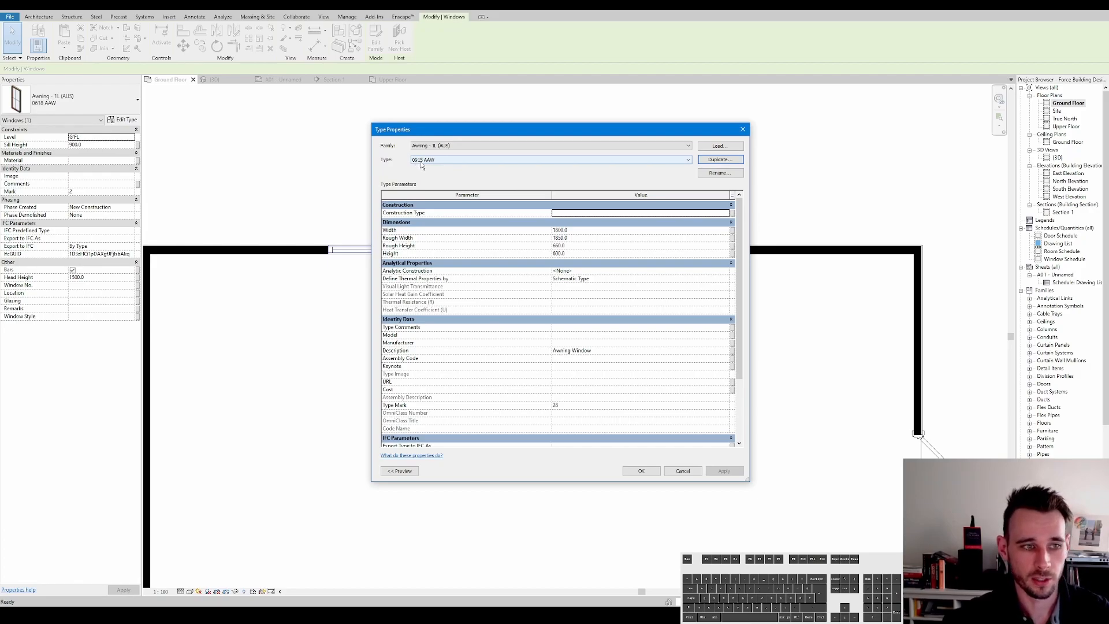
Step: Set the 0915 AAW window type's width to 1500 mm and height to 900 mm, then clear the selection
{"action": "left_click", "coordinate": [577, 230]}
{"action": "type", "text": "1500"}
{"action": "left_click", "coordinate": [580, 253]}
{"action": "type", "text": "900"}
{"action": "key", "text": "Return"}
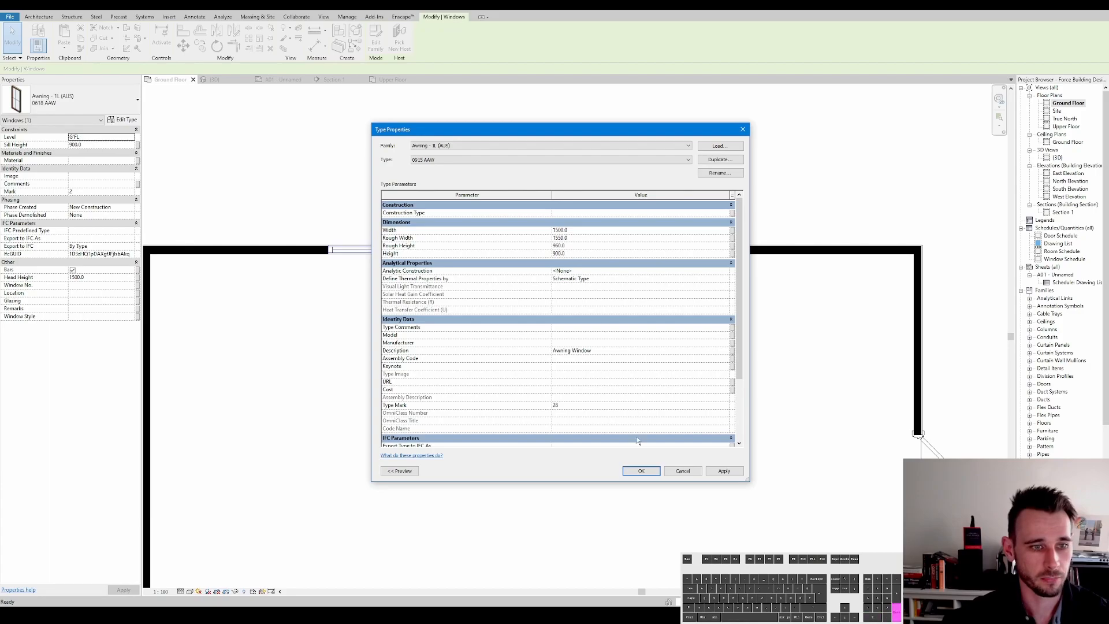
{"action": "left_click", "coordinate": [641, 470]}
{"action": "key", "text": "Escape"}
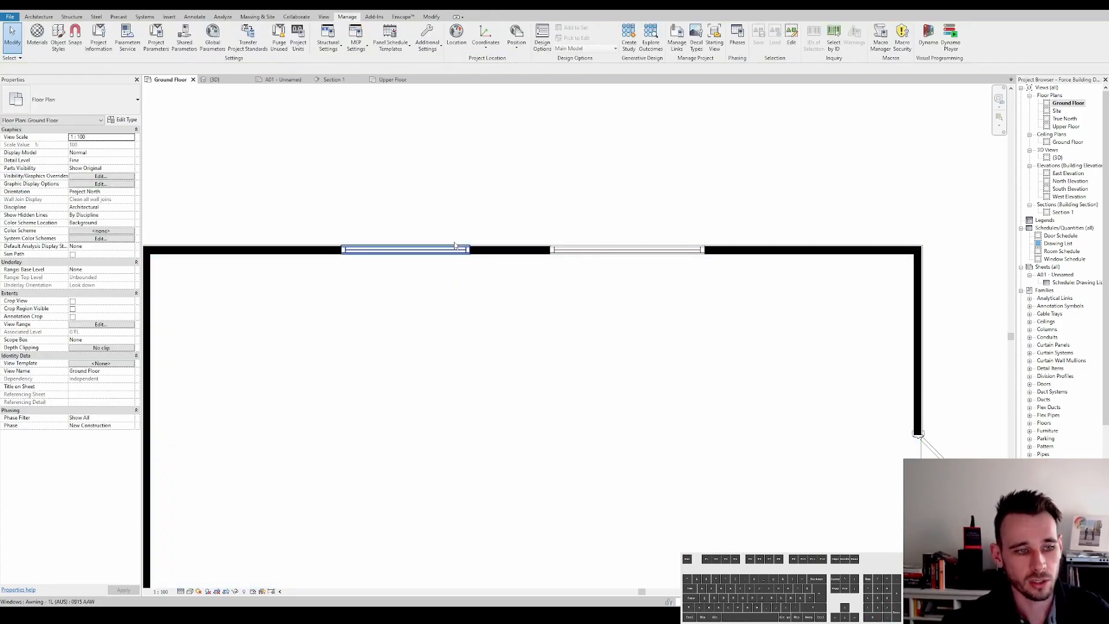
{"action": "left_click", "coordinate": [455, 247]}
{"action": "scroll", "coordinate": [649, 254], "scroll_direction": "down", "scroll_amount": 3}
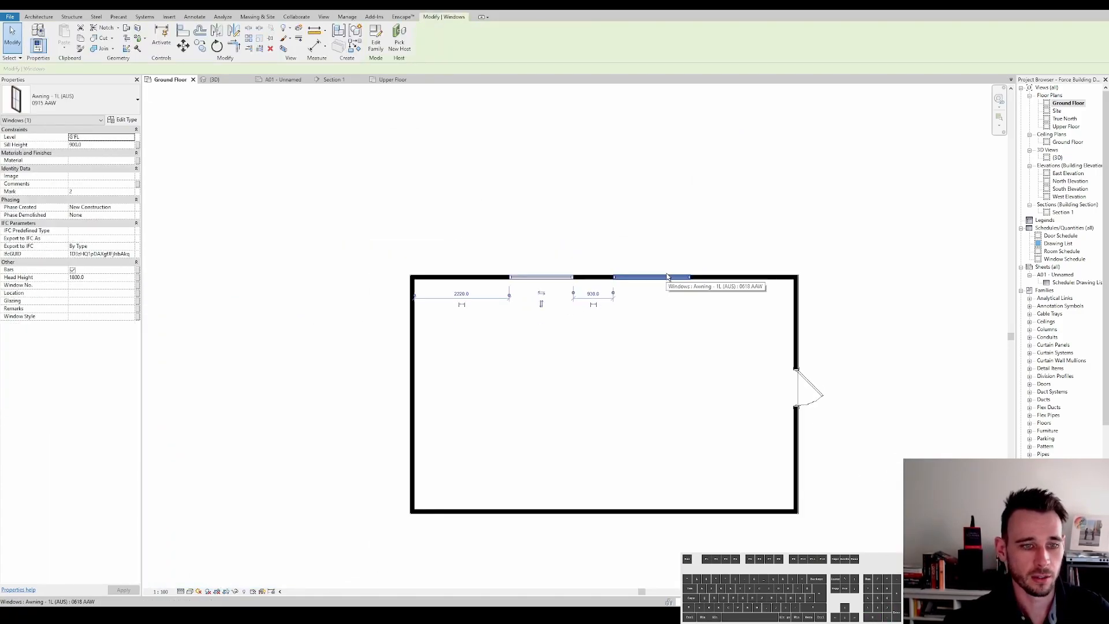
{"action": "scroll", "coordinate": [613, 284], "scroll_direction": "down", "scroll_amount": 3}
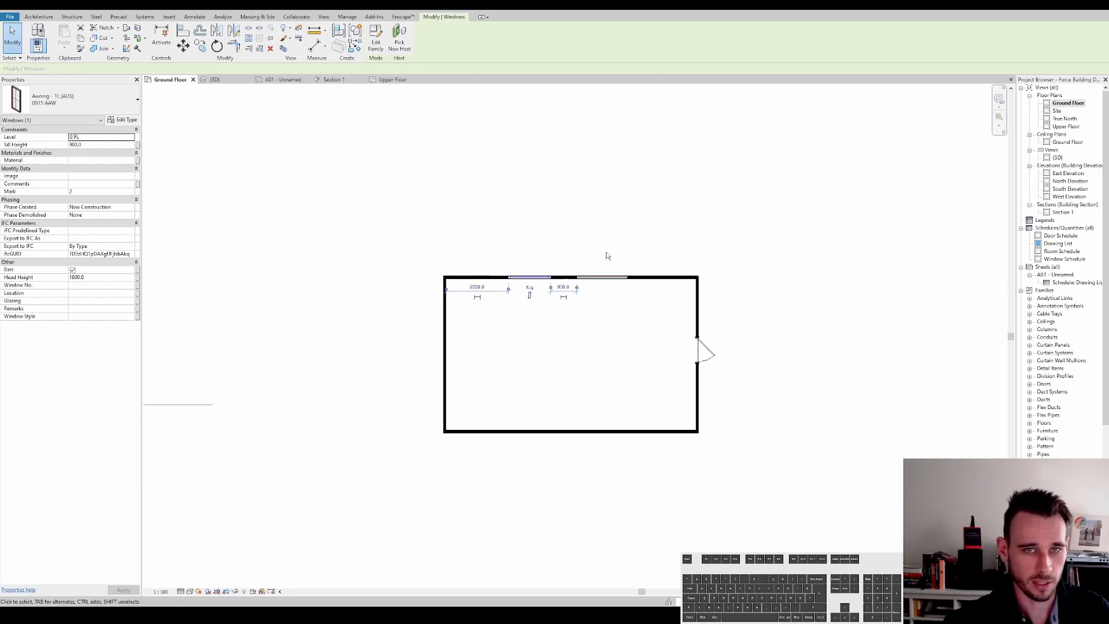
{"action": "scroll", "coordinate": [586, 264], "scroll_direction": "up", "scroll_amount": 2}
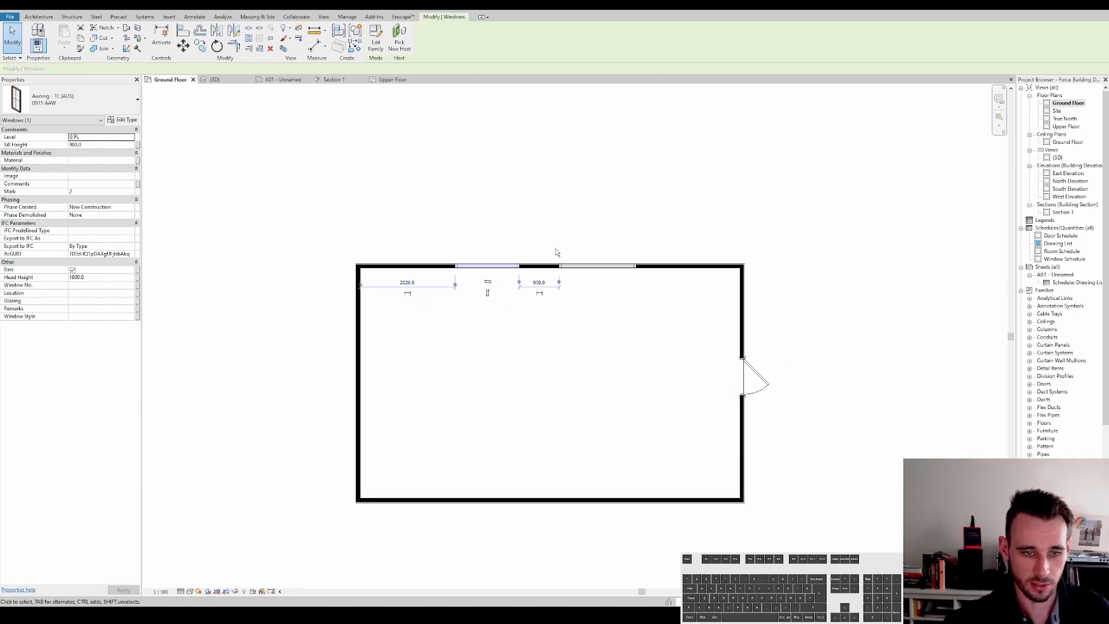
{"action": "left_click", "coordinate": [567, 235]}
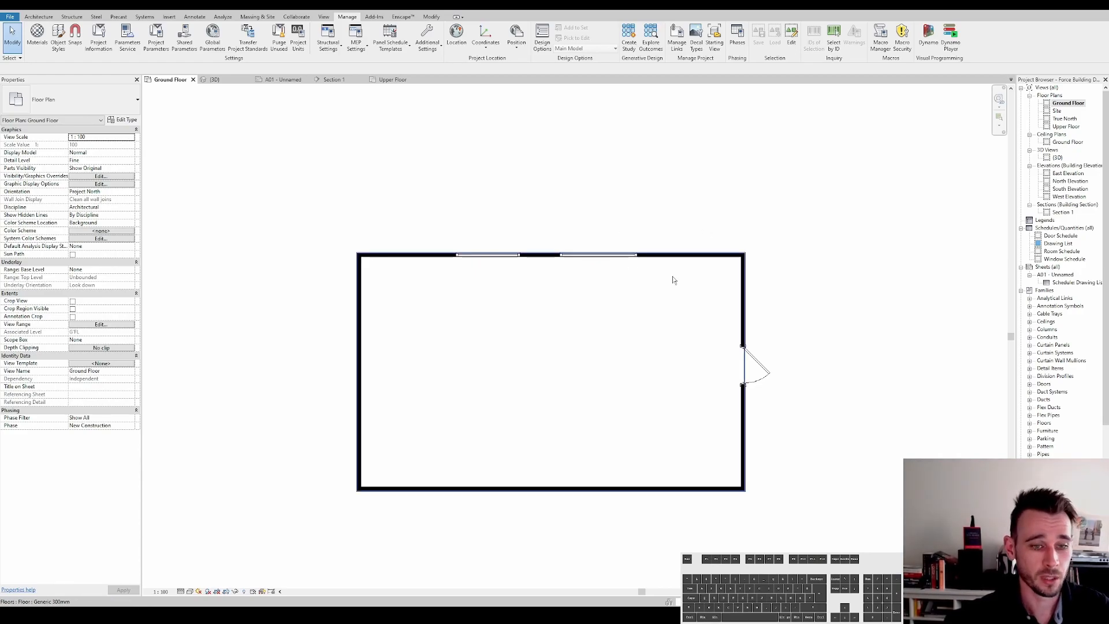
Step: Place a room with its tag near the centre of the walled ground-floor space
{"action": "middle_click_drag", "start_coordinate": [827, 388], "coordinate": [820, 378]}
{"action": "middle_click_drag", "start_coordinate": [621, 362], "coordinate": [611, 341]}
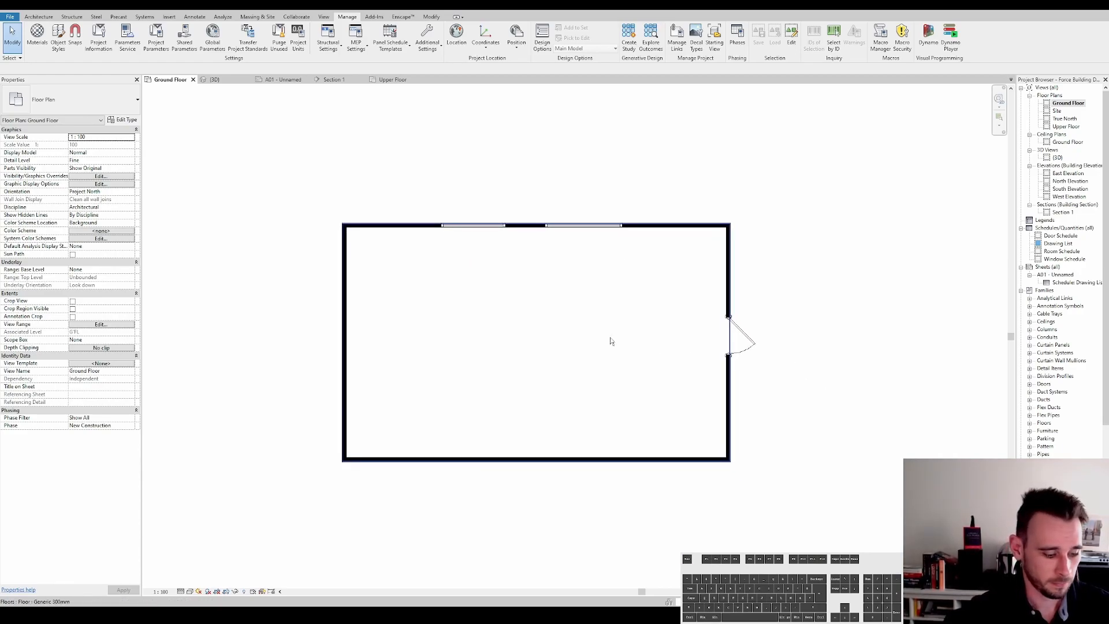
{"action": "key", "text": "r"}
{"action": "key", "text": "m"}
{"action": "scroll", "coordinate": [540, 334], "scroll_direction": "up", "scroll_amount": 2}
{"action": "left_click", "coordinate": [542, 334]}
{"action": "key", "text": "Escape"}
Step: Rename the room to "ROOM" through its tag
{"action": "left_click", "coordinate": [524, 276]}
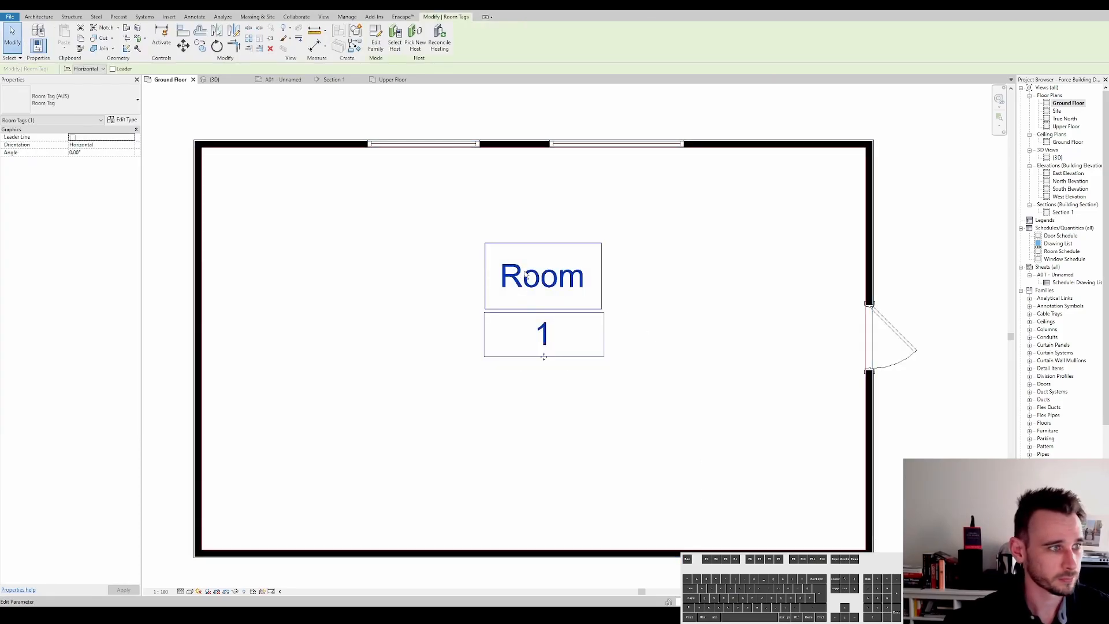
{"action": "left_click", "coordinate": [569, 288]}
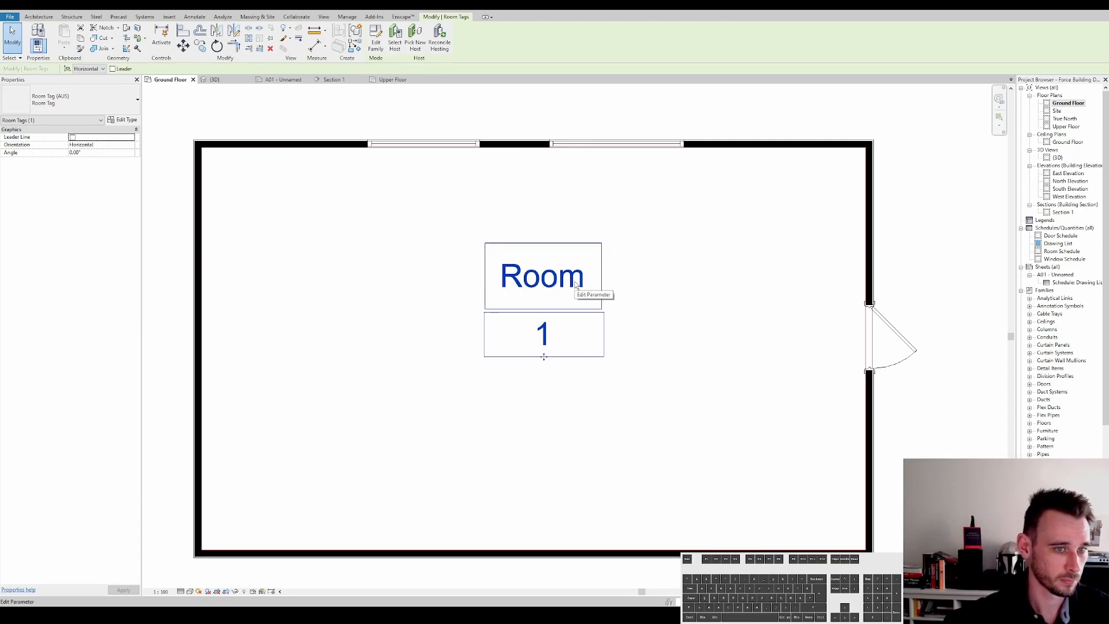
{"action": "type", "text": "RR"}
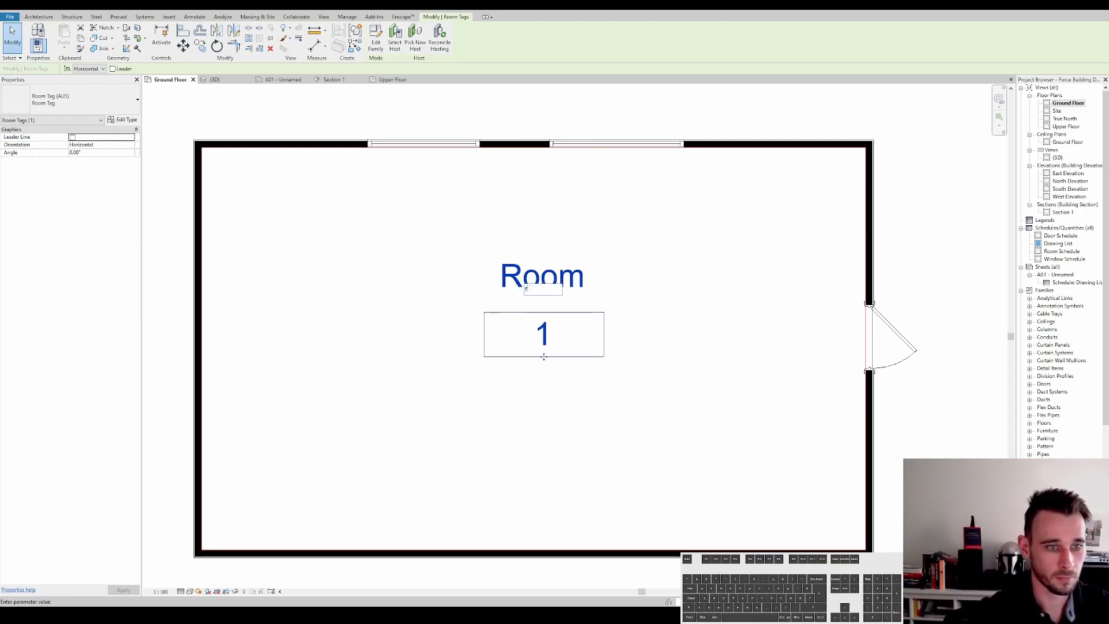
{"action": "key", "text": "BackSpace"}
{"action": "key", "text": "BackSpace"}
{"action": "type", "text": "ROOM"}
{"action": "key", "text": "Return"}
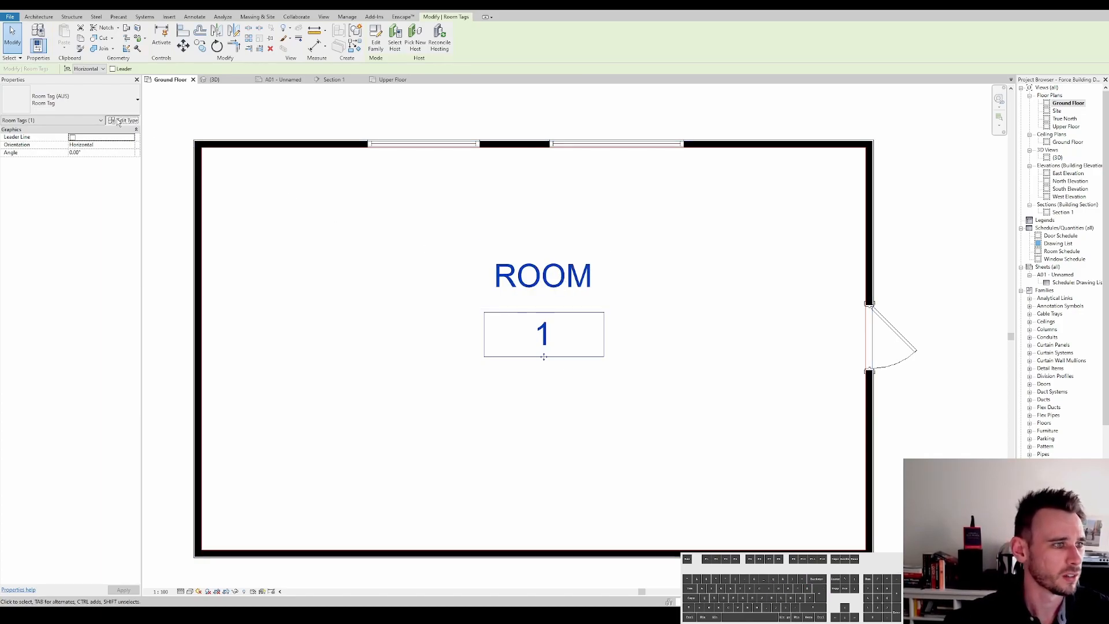
Step: Turn on Show Area and turn off Show Room Number in the room tag type, and move the tag slightly up
{"action": "left_click", "coordinate": [123, 120]}
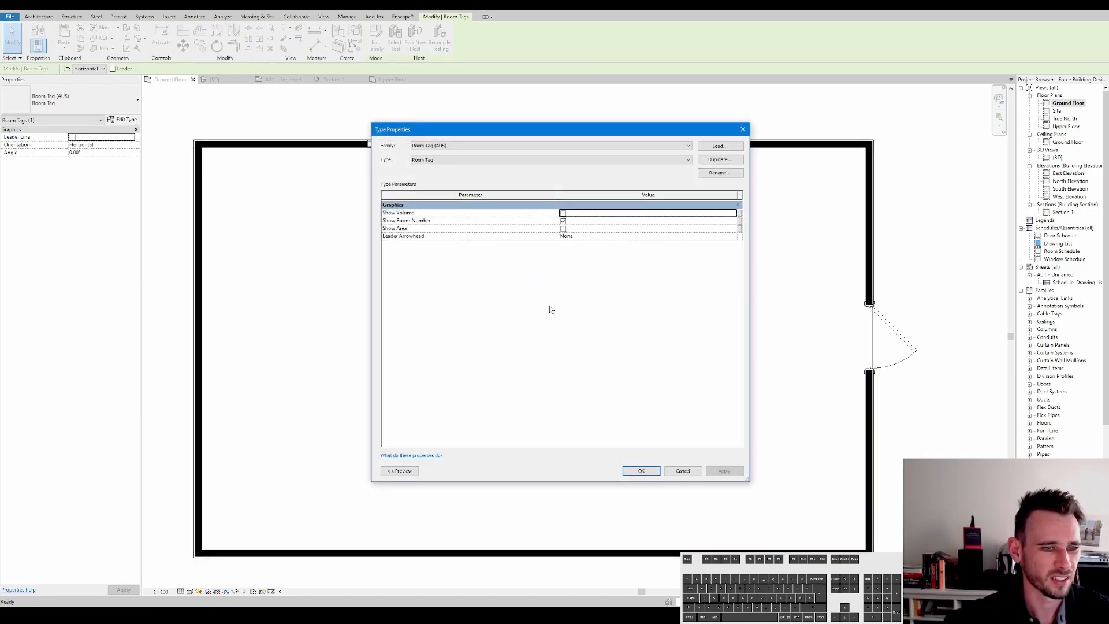
{"action": "left_click", "coordinate": [564, 229]}
{"action": "left_click", "coordinate": [563, 221]}
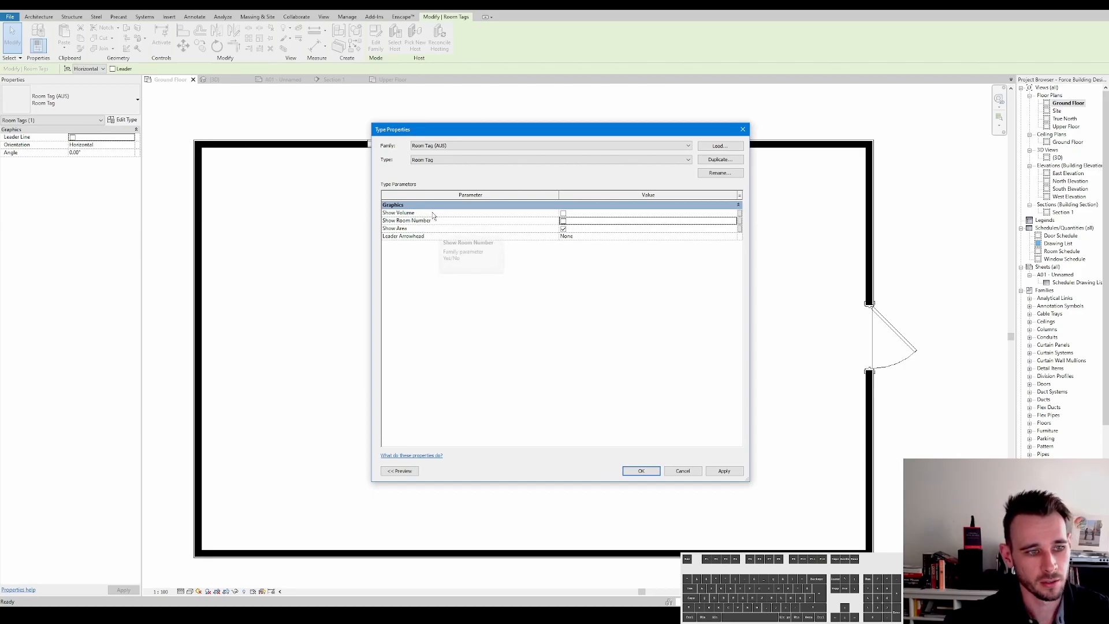
{"action": "left_click", "coordinate": [639, 470]}
{"action": "left_click_drag", "start_coordinate": [544, 411], "coordinate": [544, 395]}
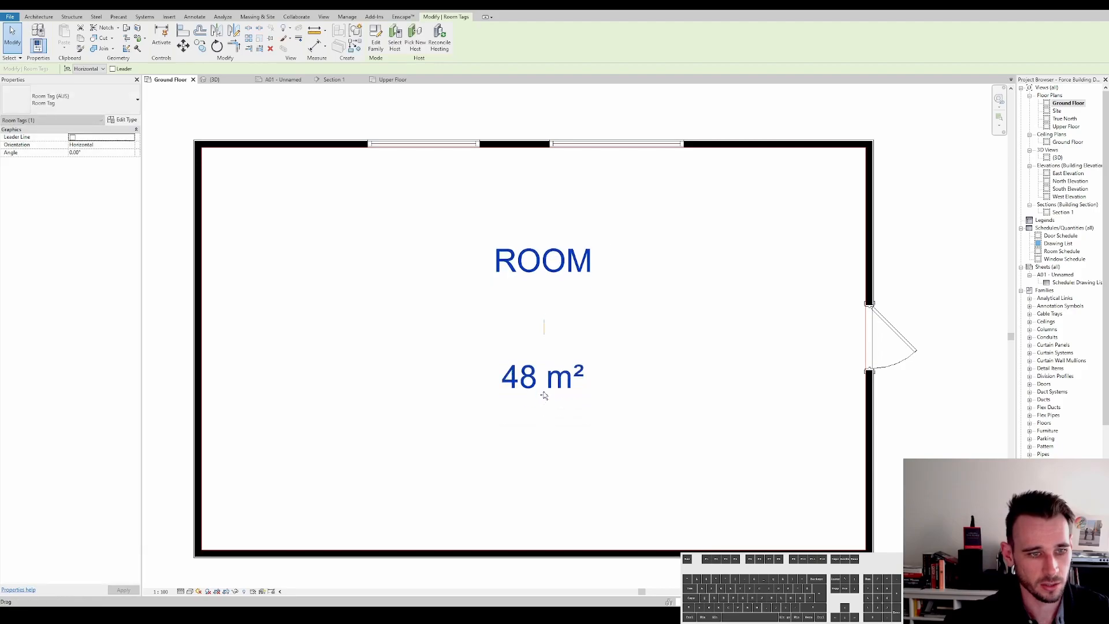
Step: Inspect the labels in the Room Tag (AUS) family and return to the Ground Floor plan
{"action": "scroll", "coordinate": [544, 304], "scroll_direction": "down", "scroll_amount": 1}
{"action": "middle_click_drag", "start_coordinate": [550, 288], "coordinate": [589, 286]}
{"action": "scroll", "coordinate": [590, 286], "scroll_direction": "down", "scroll_amount": 1}
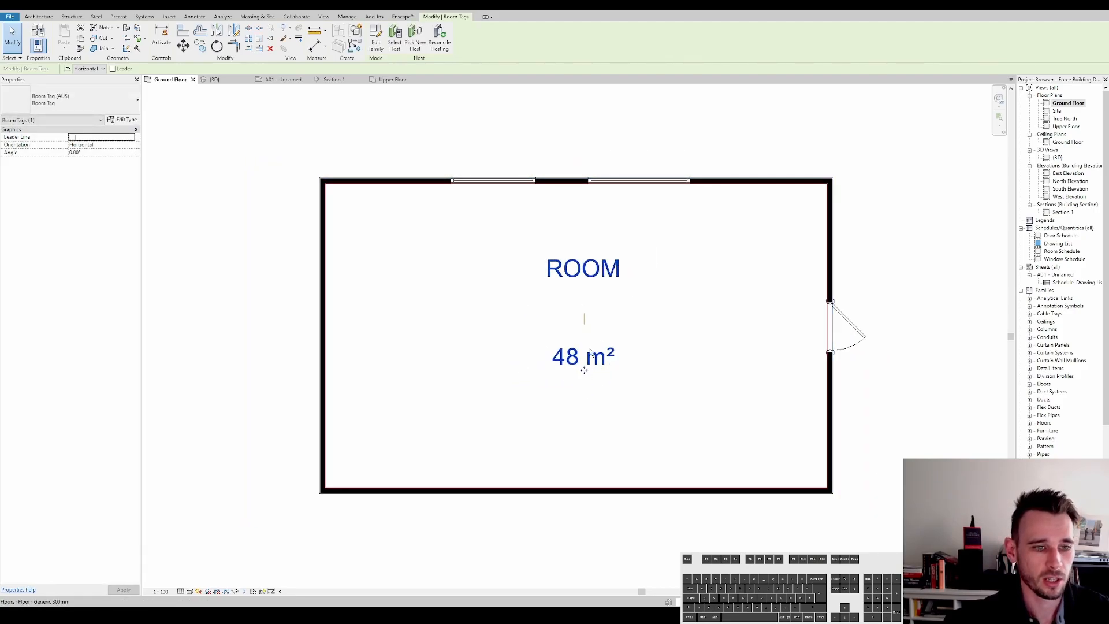
{"action": "left_click", "coordinate": [377, 46]}
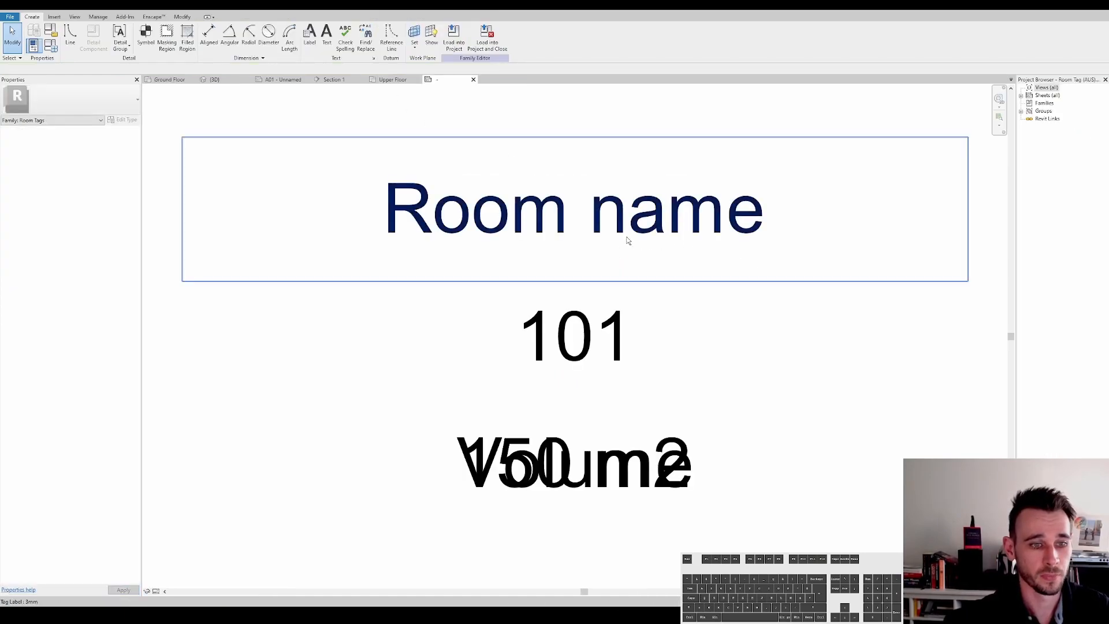
{"action": "left_click", "coordinate": [606, 351]}
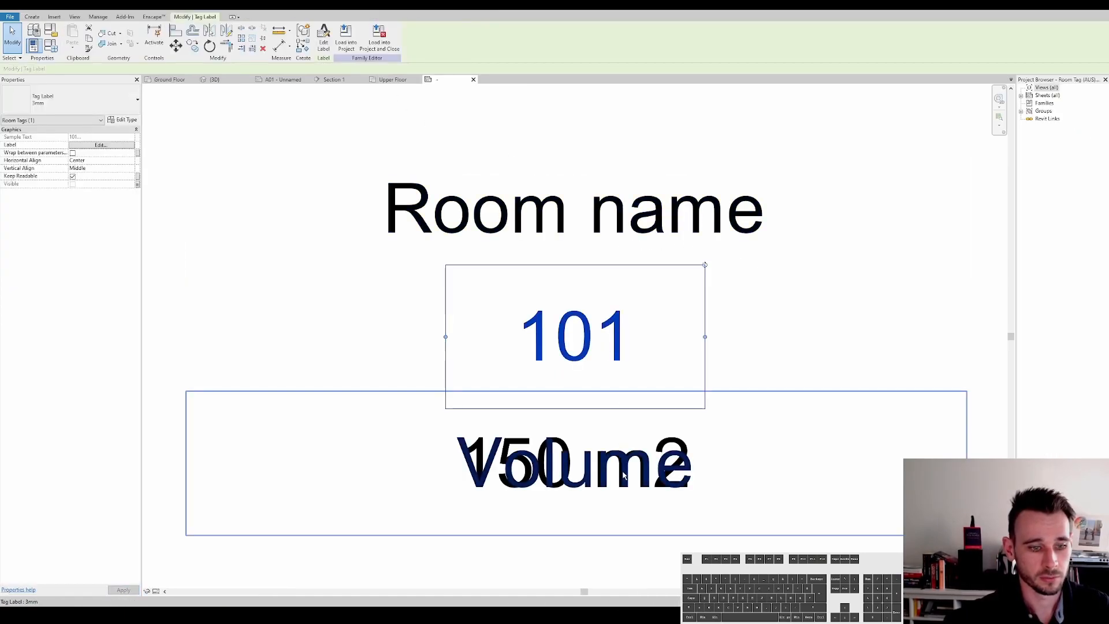
{"action": "left_click", "coordinate": [393, 79]}
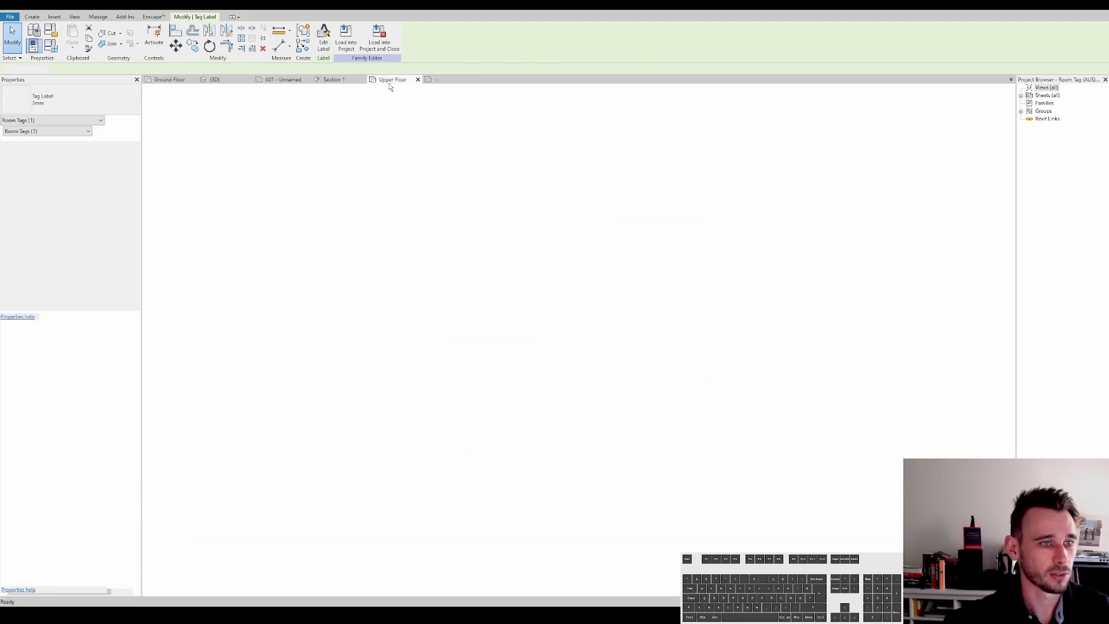
{"action": "left_click", "coordinate": [171, 80]}
Step: Turn on Show Room Number in the room tag's type properties
{"action": "left_click", "coordinate": [612, 267]}
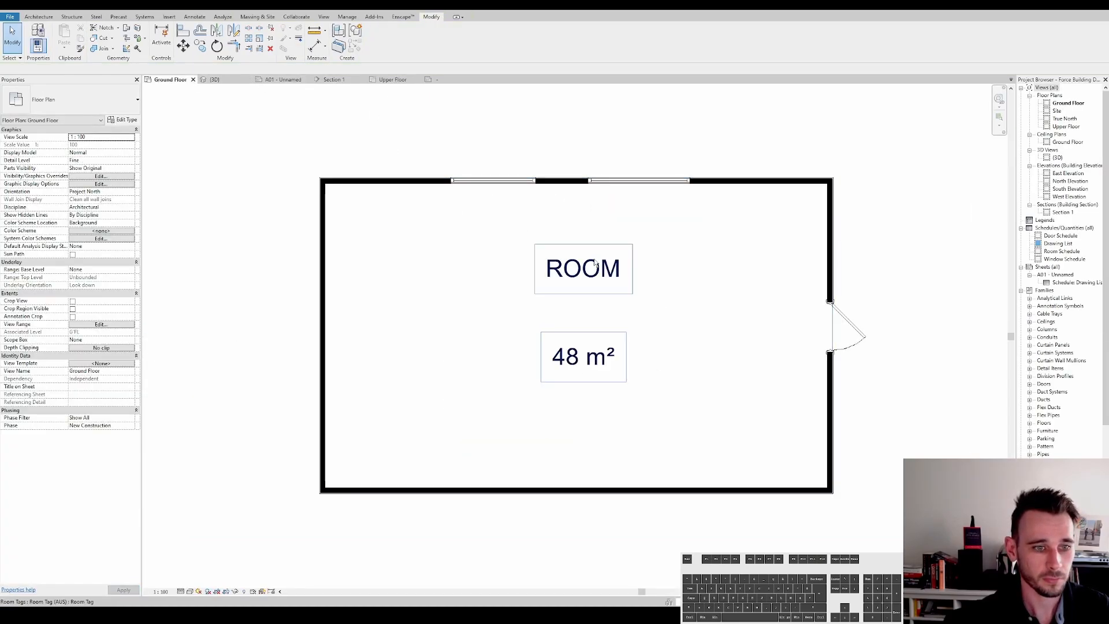
{"action": "left_click", "coordinate": [124, 119]}
{"action": "left_click", "coordinate": [563, 221]}
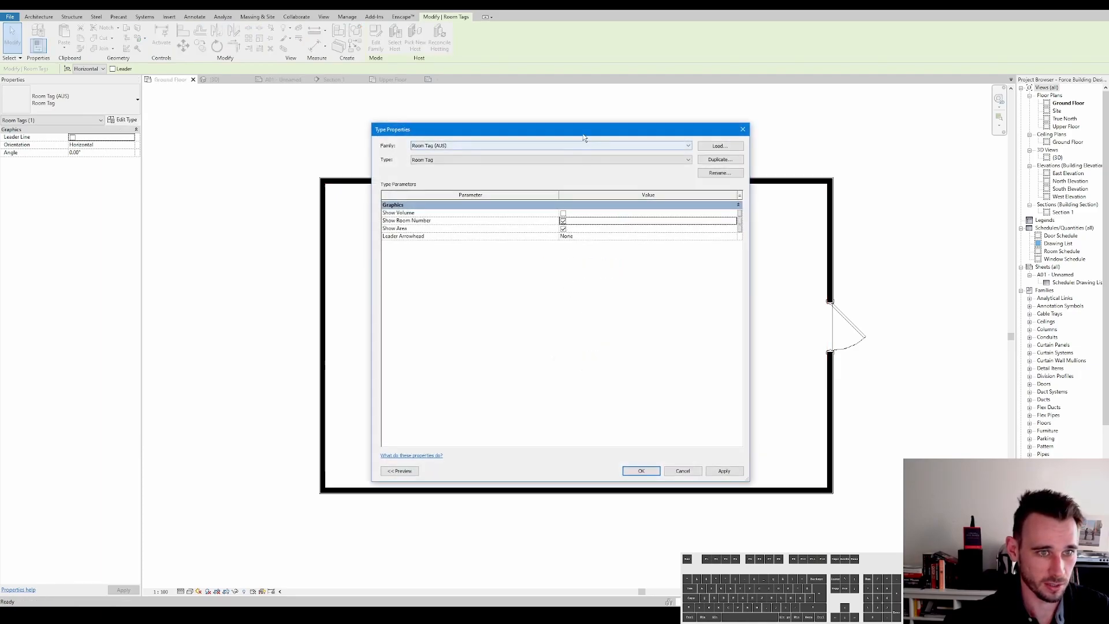
{"action": "left_click_drag", "start_coordinate": [584, 134], "coordinate": [349, 145]}
{"action": "left_click", "coordinate": [406, 484]}
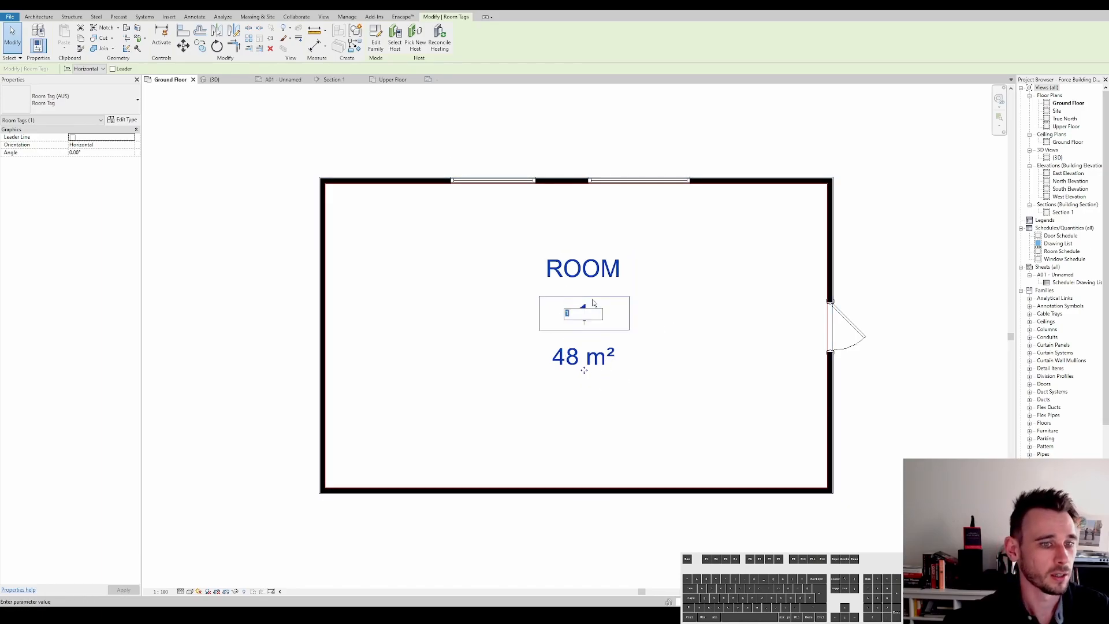
Step: Turn on Show Volume and turn off Show Area in the room tag's type properties
{"action": "left_click", "coordinate": [126, 120]}
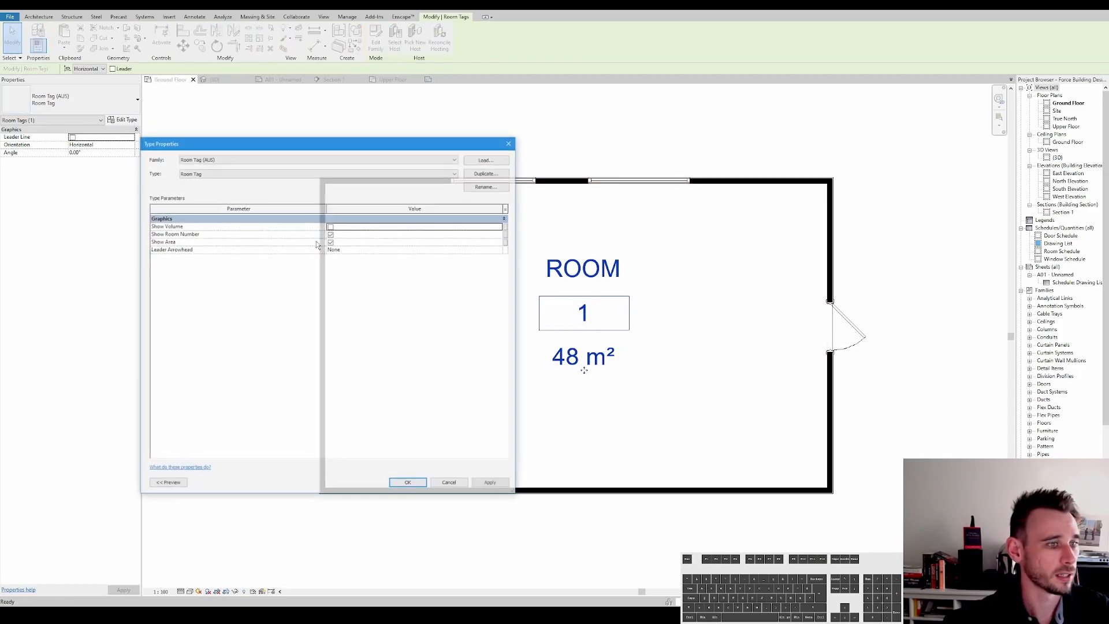
{"action": "left_click", "coordinate": [330, 225]}
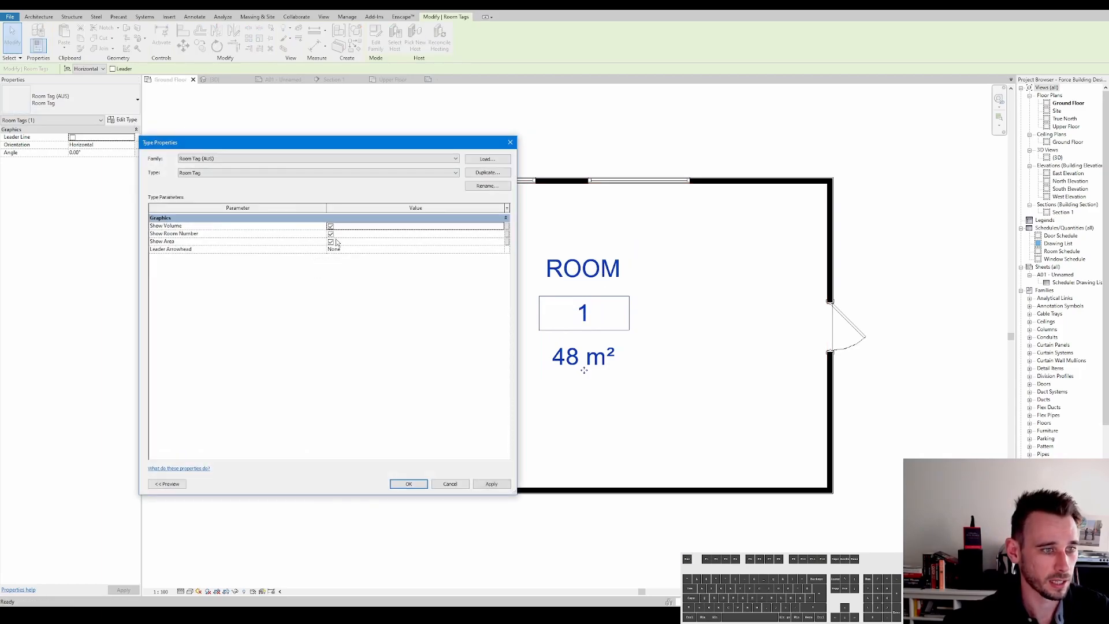
{"action": "left_click", "coordinate": [409, 484]}
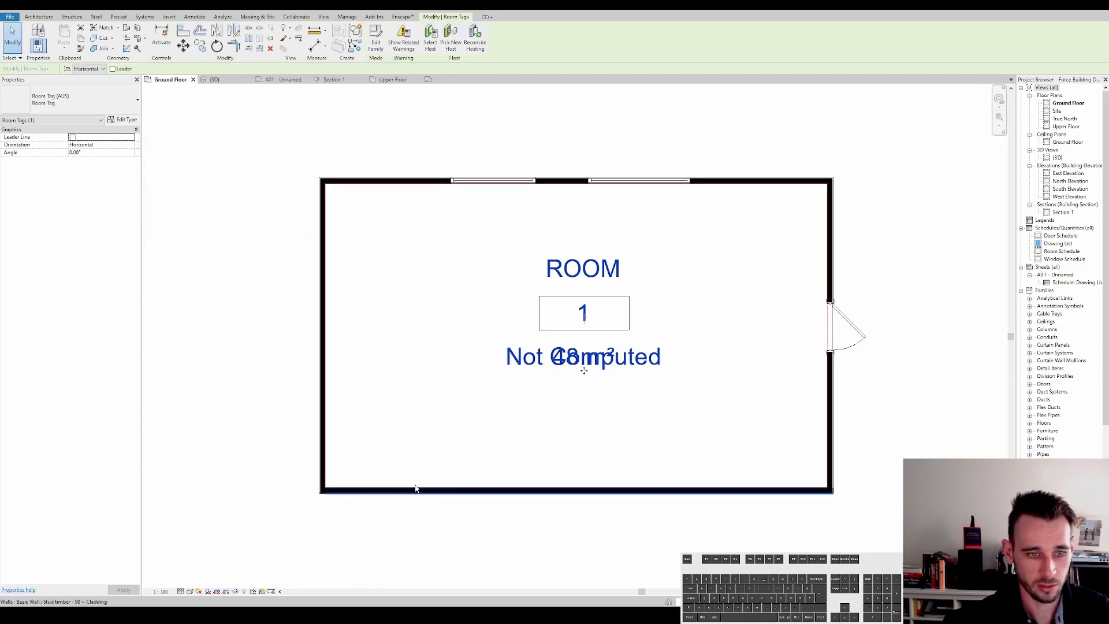
{"action": "left_click", "coordinate": [124, 120]}
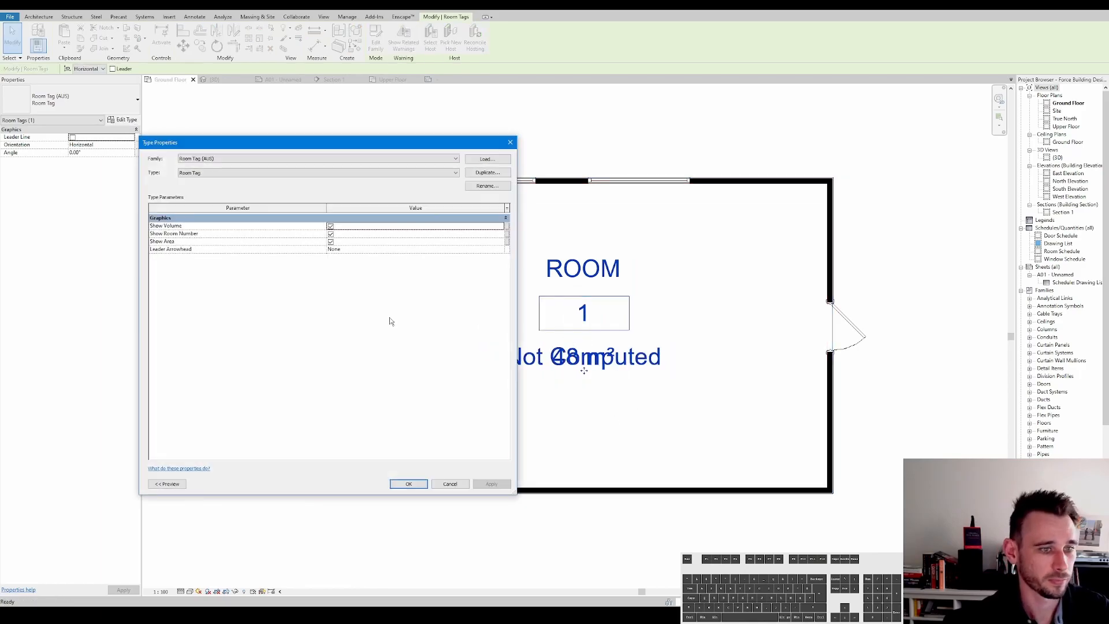
{"action": "left_click", "coordinate": [331, 241]}
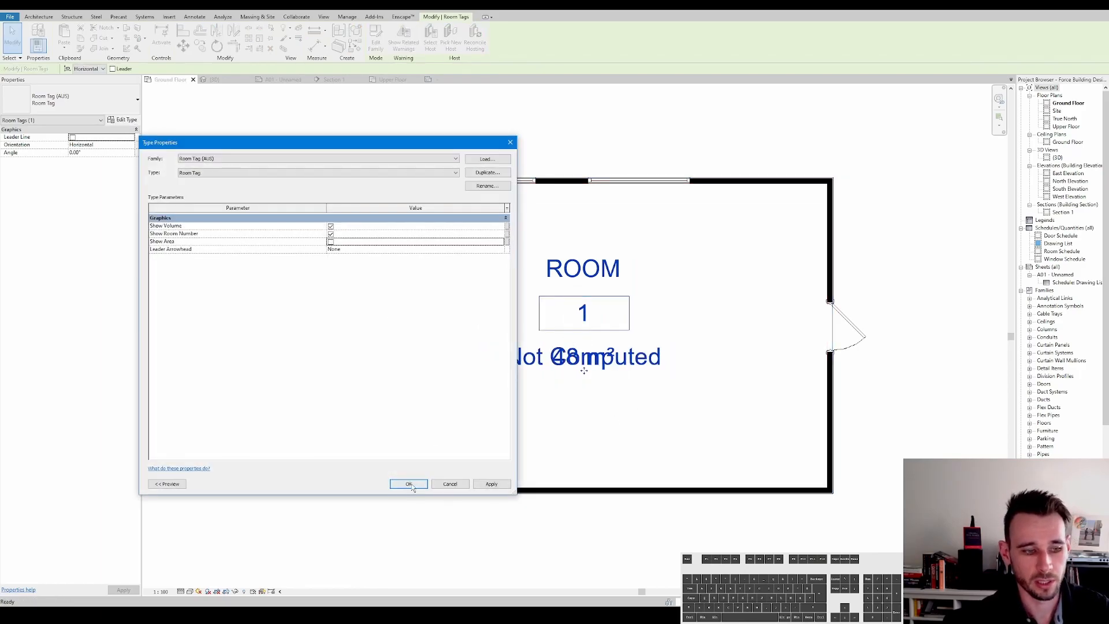
{"action": "left_click", "coordinate": [409, 483]}
Step: Reopen the room tag family and examine its area, number and room name labels
{"action": "double_click", "coordinate": [584, 370]}
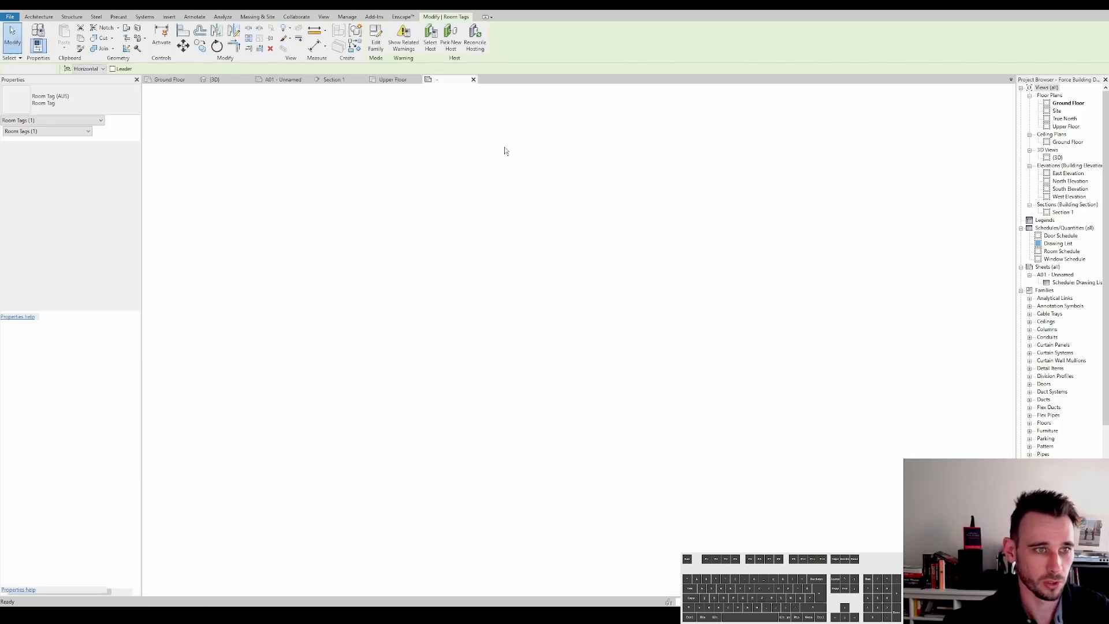
{"action": "left_click", "coordinate": [596, 432]}
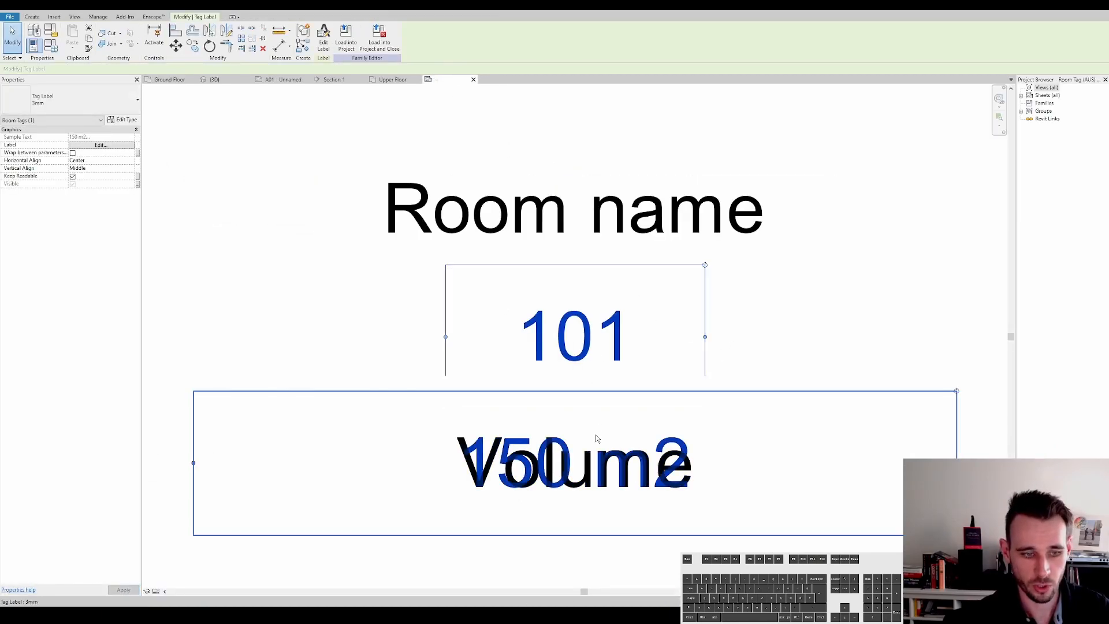
{"action": "scroll", "coordinate": [597, 432], "scroll_direction": "down", "scroll_amount": 3}
{"action": "left_click", "coordinate": [599, 380]}
{"action": "left_click", "coordinate": [583, 312]}
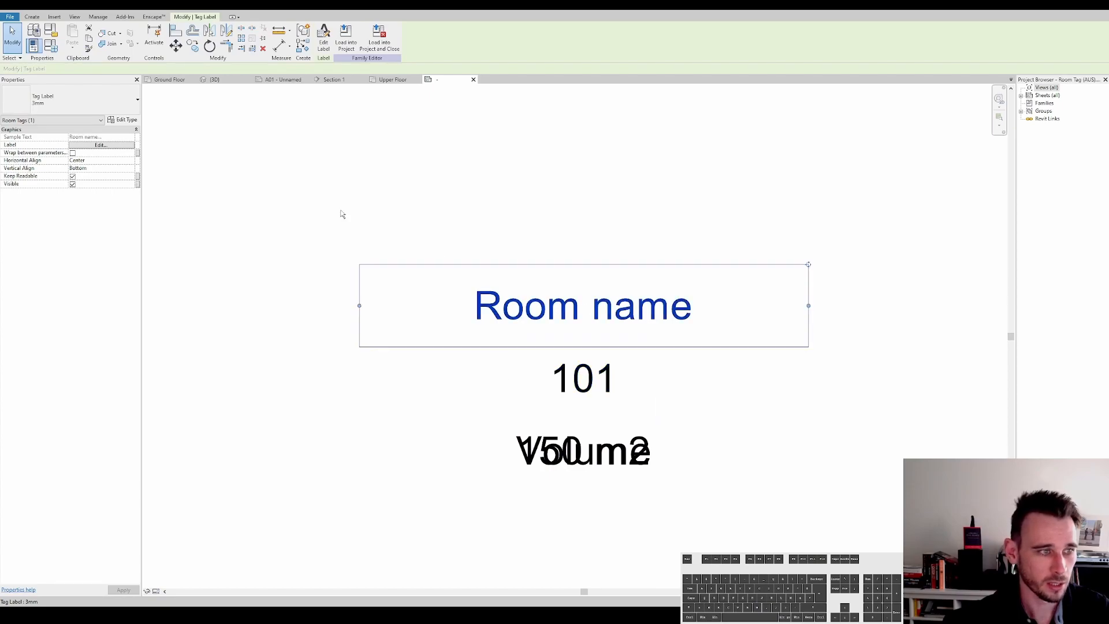
Step: Try Century Gothic as the text font of the room name label's 3mm type and discard the change
{"action": "left_click", "coordinate": [123, 120]}
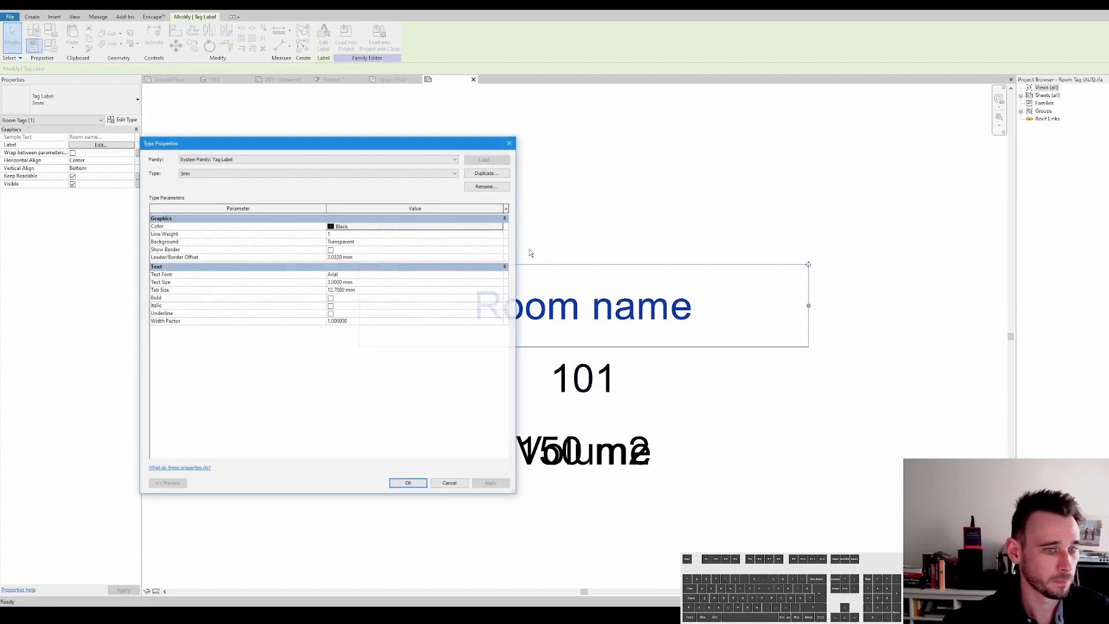
{"action": "left_click", "coordinate": [371, 276]}
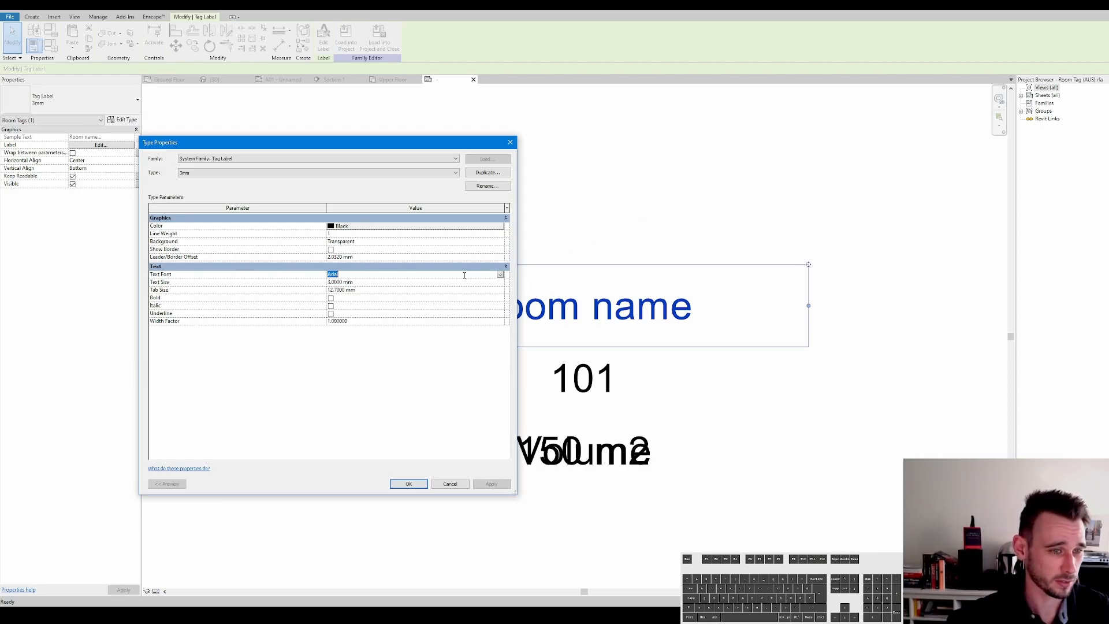
{"action": "type", "text": "Century Gothic"}
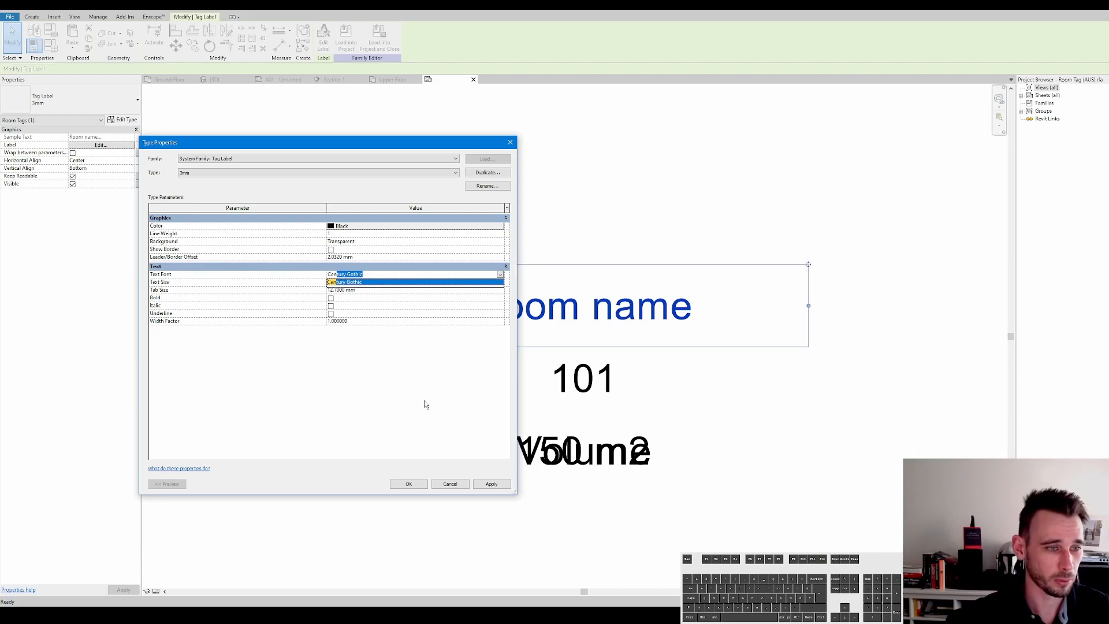
{"action": "left_click", "coordinate": [456, 485]}
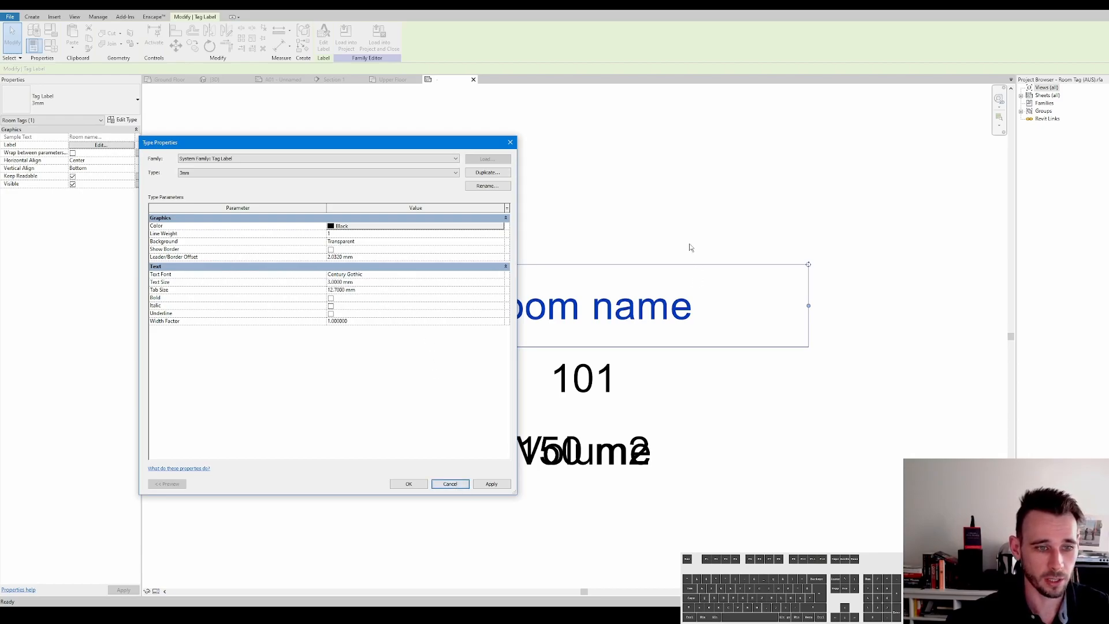
{"action": "scroll", "coordinate": [649, 276], "scroll_direction": "down", "scroll_amount": 2}
Step: Return to the Ground Floor plan, move the room tag slightly down and clear the selection
{"action": "left_click", "coordinate": [393, 80]}
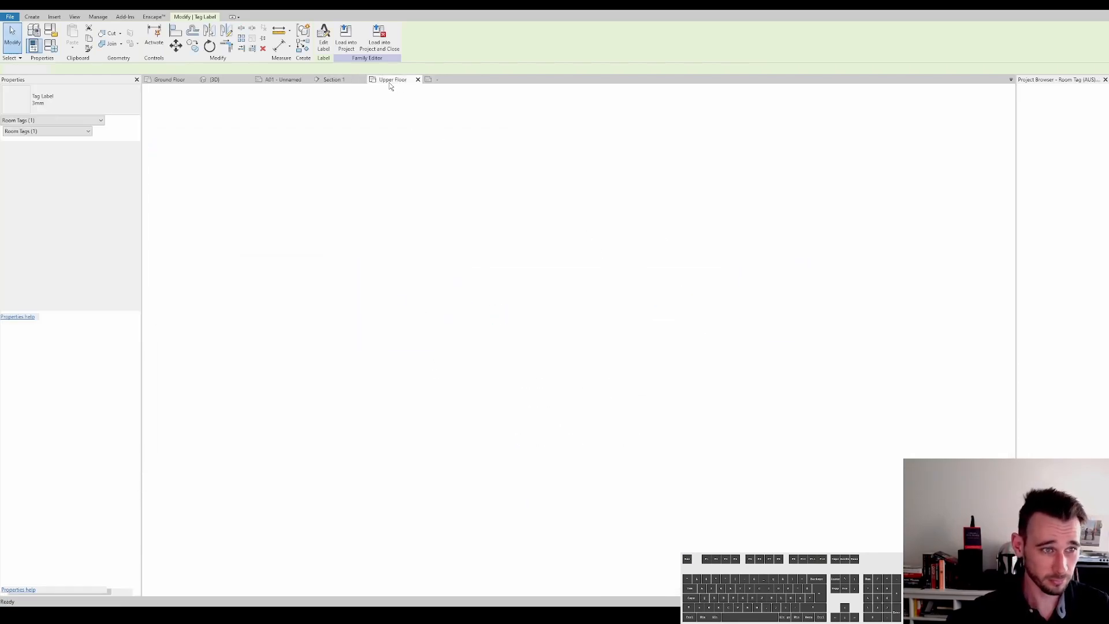
{"action": "left_click", "coordinate": [170, 81]}
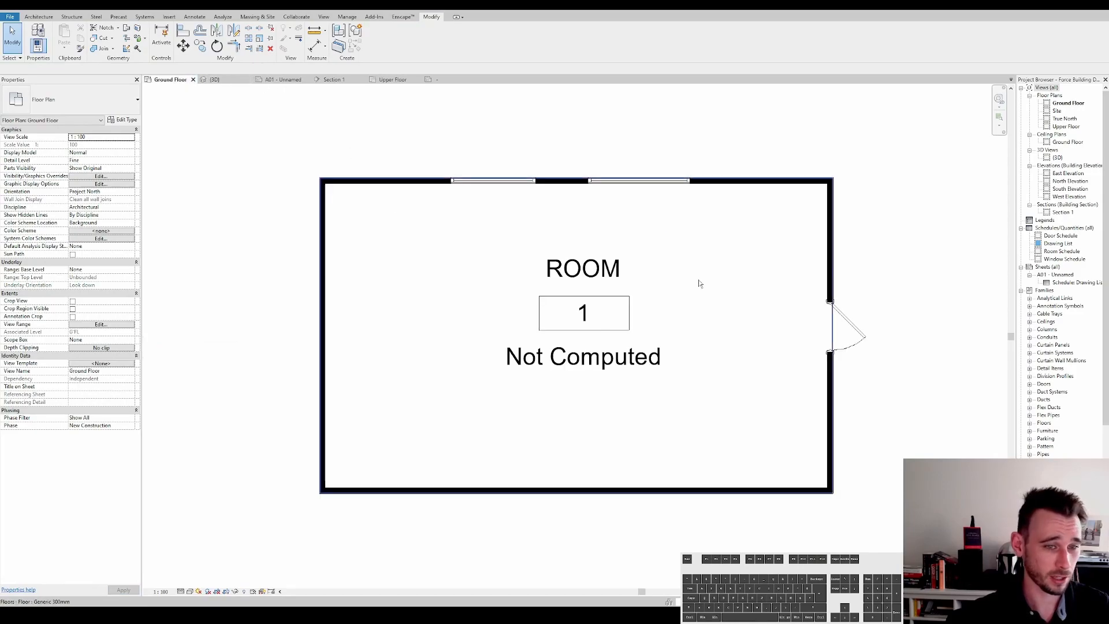
{"action": "scroll", "coordinate": [610, 317], "scroll_direction": "down", "scroll_amount": 2}
{"action": "left_click", "coordinate": [598, 353]}
{"action": "left_click_drag", "start_coordinate": [597, 354], "coordinate": [597, 362]}
{"action": "middle_click_drag", "start_coordinate": [845, 190], "coordinate": [817, 207]}
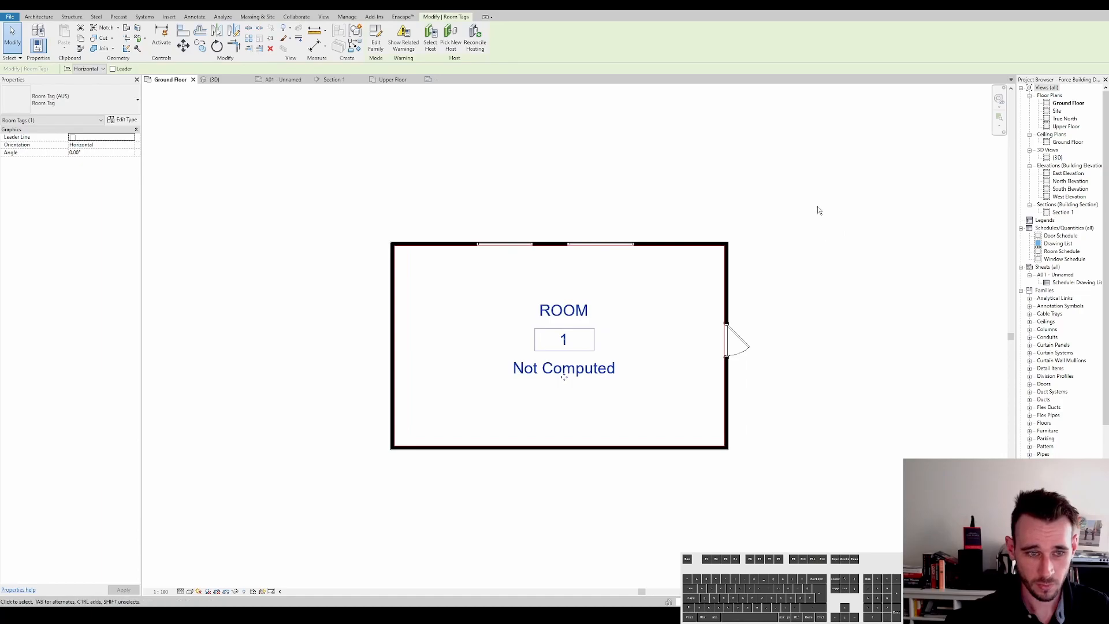
{"action": "key", "text": "Escape"}
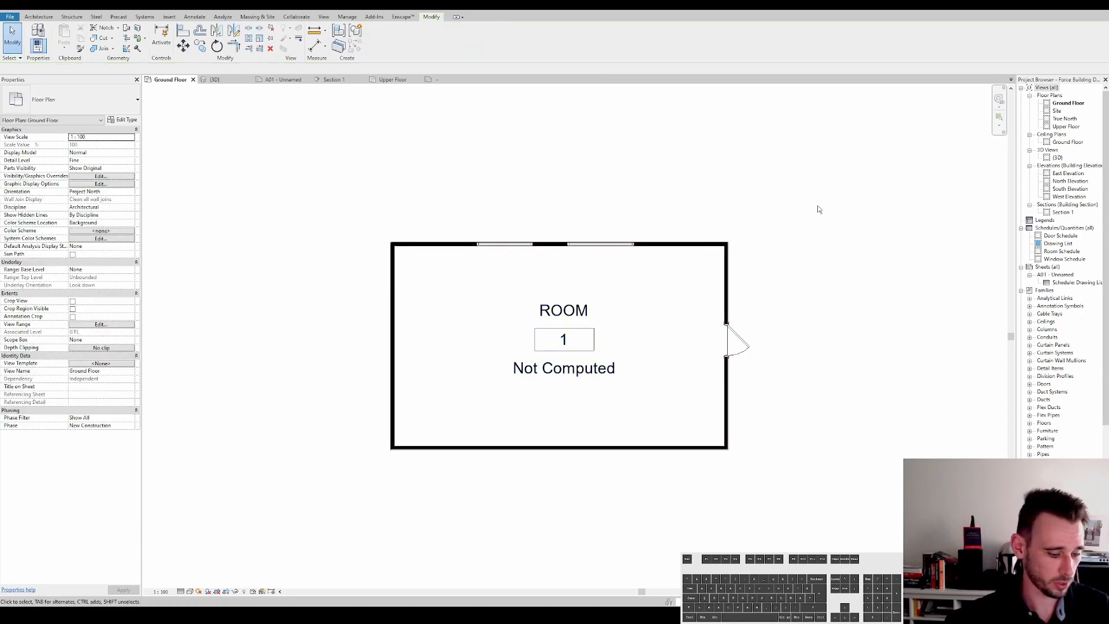
Step: Switch to the 3D view and inspect the 0015 AAW awning window on the dark clad wall
{"action": "middle_click_drag", "start_coordinate": [813, 217], "coordinate": [796, 246]}
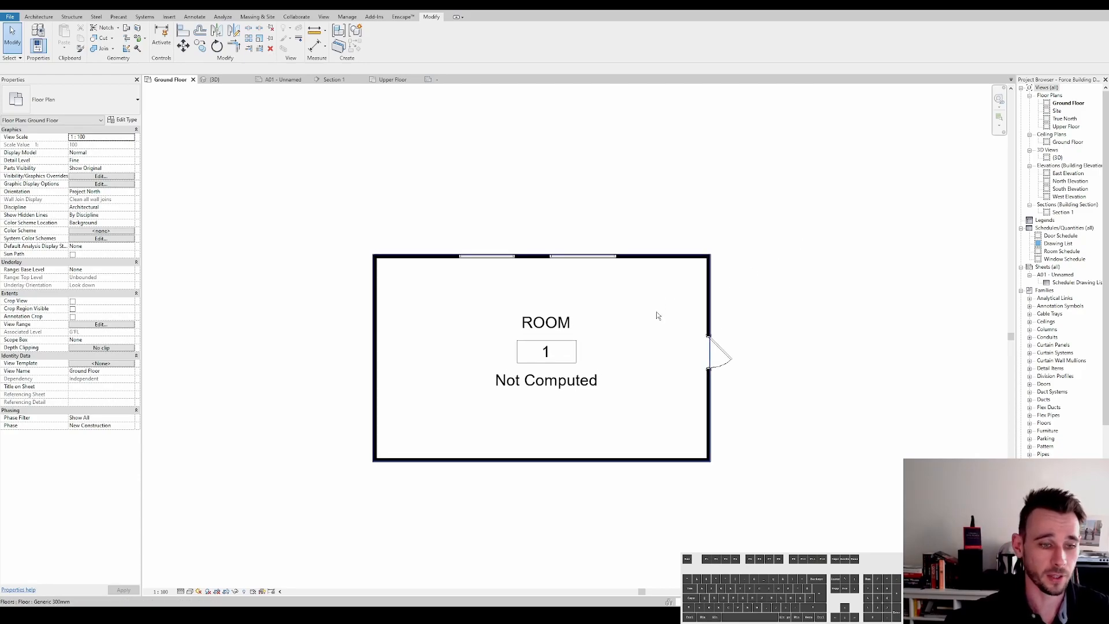
{"action": "left_click", "coordinate": [214, 80]}
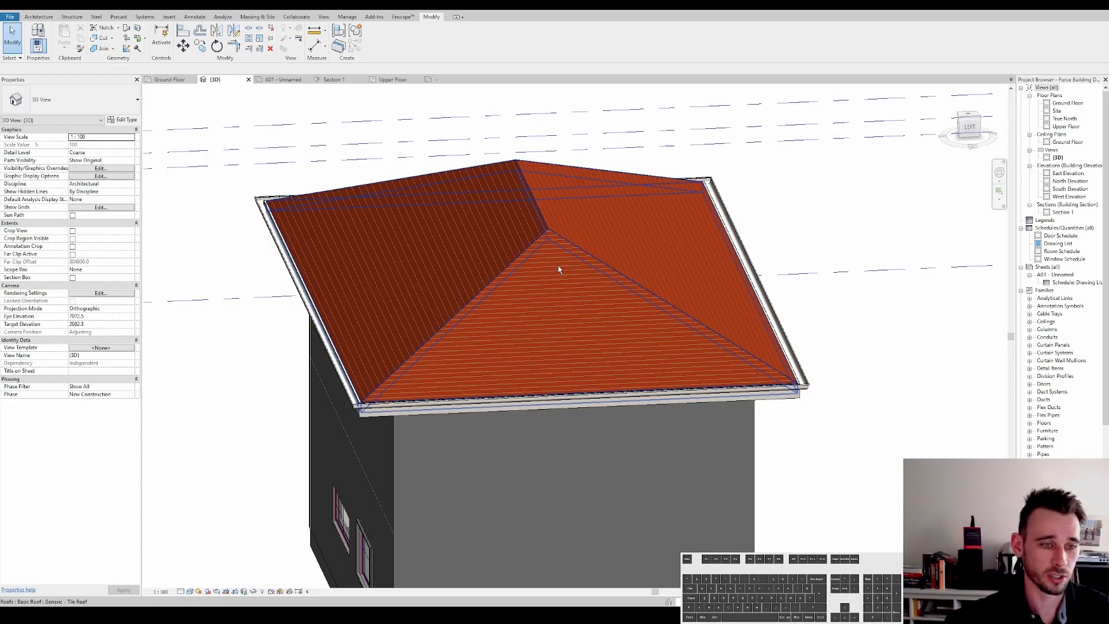
{"action": "middle_click_drag", "start_coordinate": [623, 322], "coordinate": [545, 449], "text": "shift"}
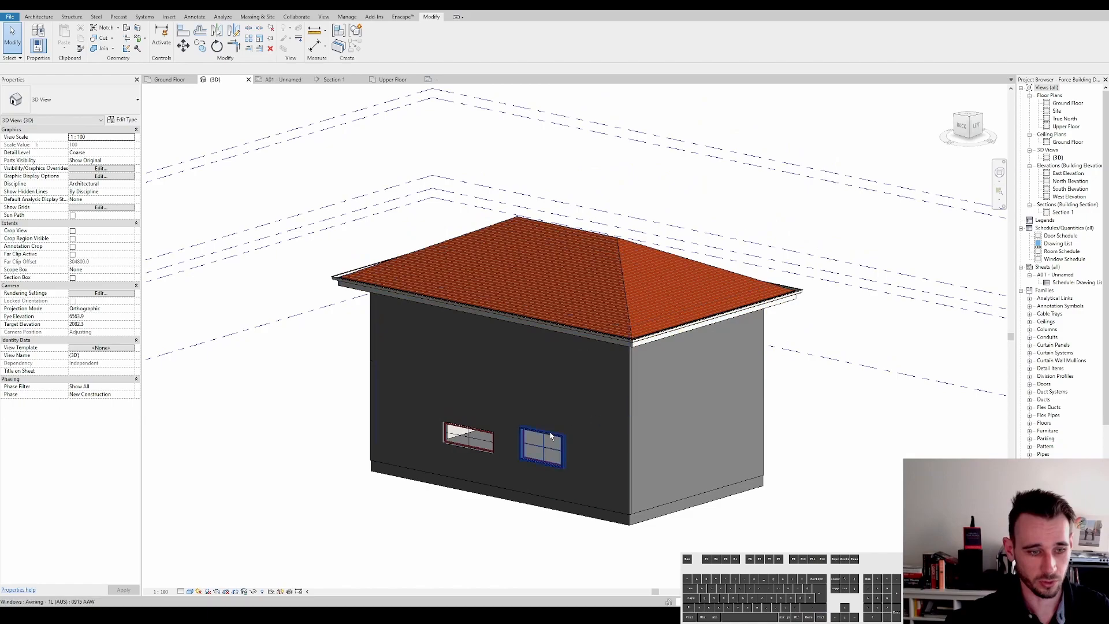
{"action": "scroll", "coordinate": [545, 449], "scroll_direction": "up", "scroll_amount": 3}
{"action": "scroll", "coordinate": [545, 449], "scroll_direction": "up", "scroll_amount": 3}
{"action": "left_click", "coordinate": [540, 445]}
{"action": "scroll", "coordinate": [540, 442], "scroll_direction": "down", "scroll_amount": 4}
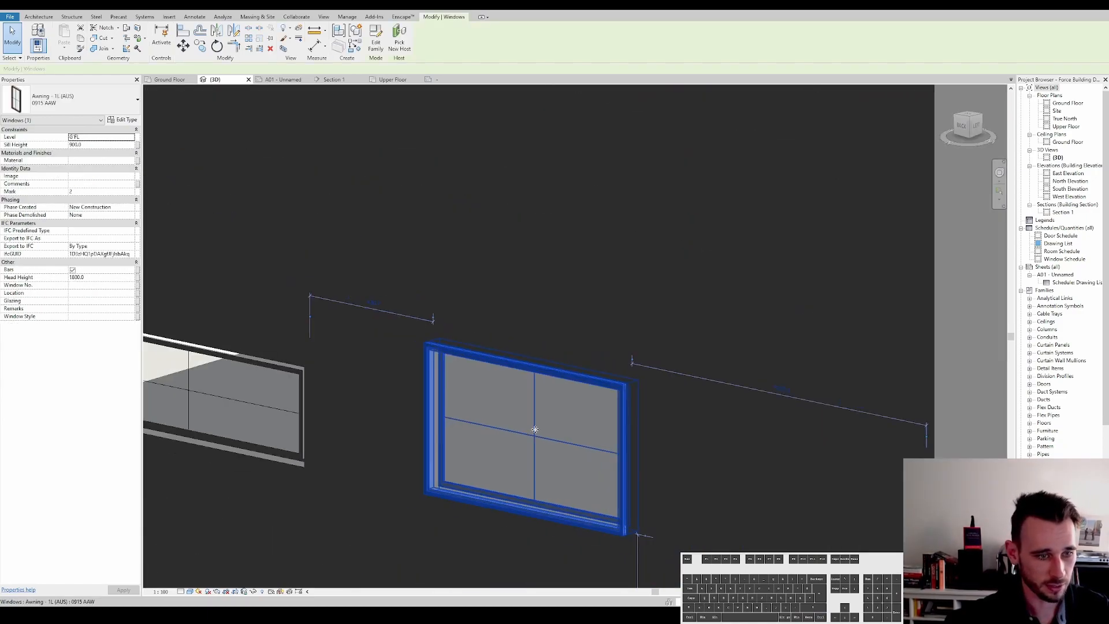
{"action": "scroll", "coordinate": [563, 438], "scroll_direction": "down", "scroll_amount": 6}
{"action": "key", "text": "Escape"}
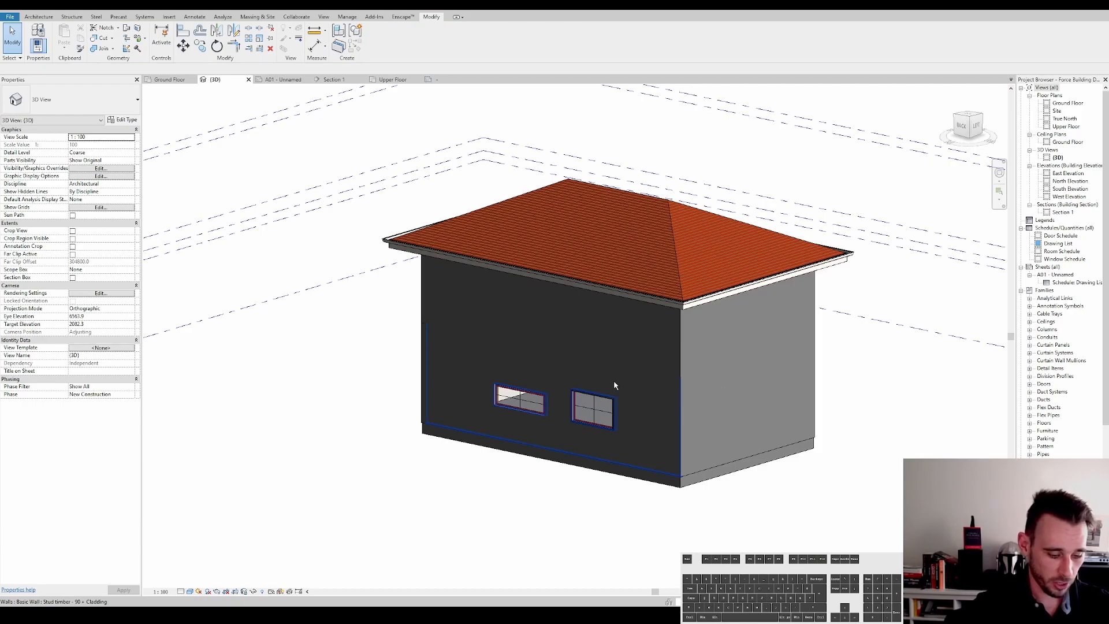
Step: Set the Distance format in the Common project units to millimetres and apply the change
{"action": "key", "text": "v"}
{"action": "key", "text": "v"}
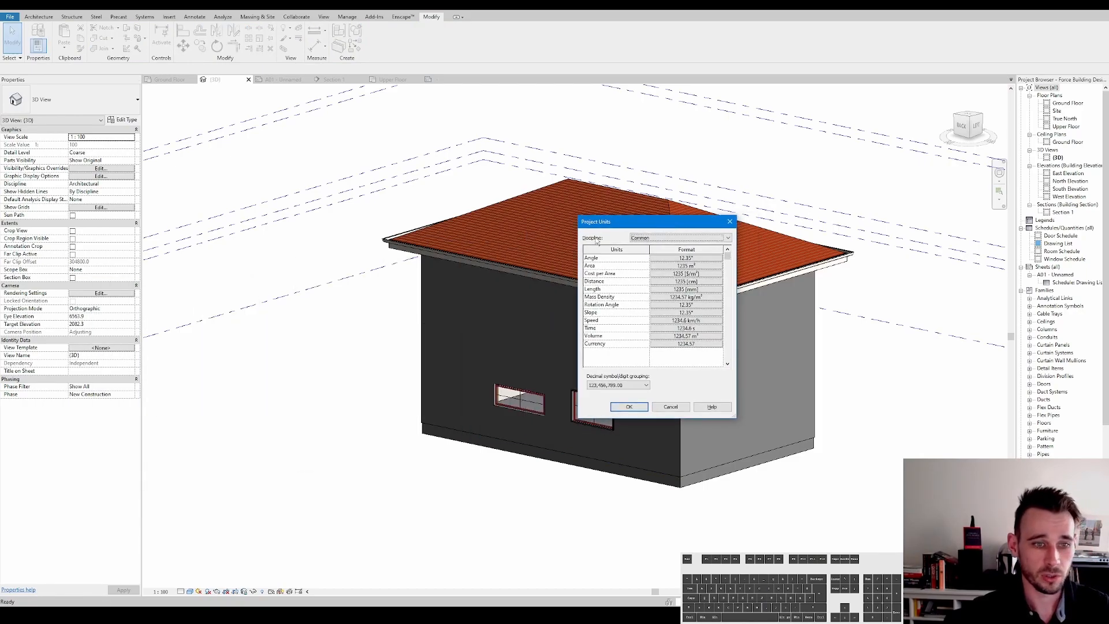
{"action": "left_click", "coordinate": [670, 238]}
{"action": "key", "text": "Escape"}
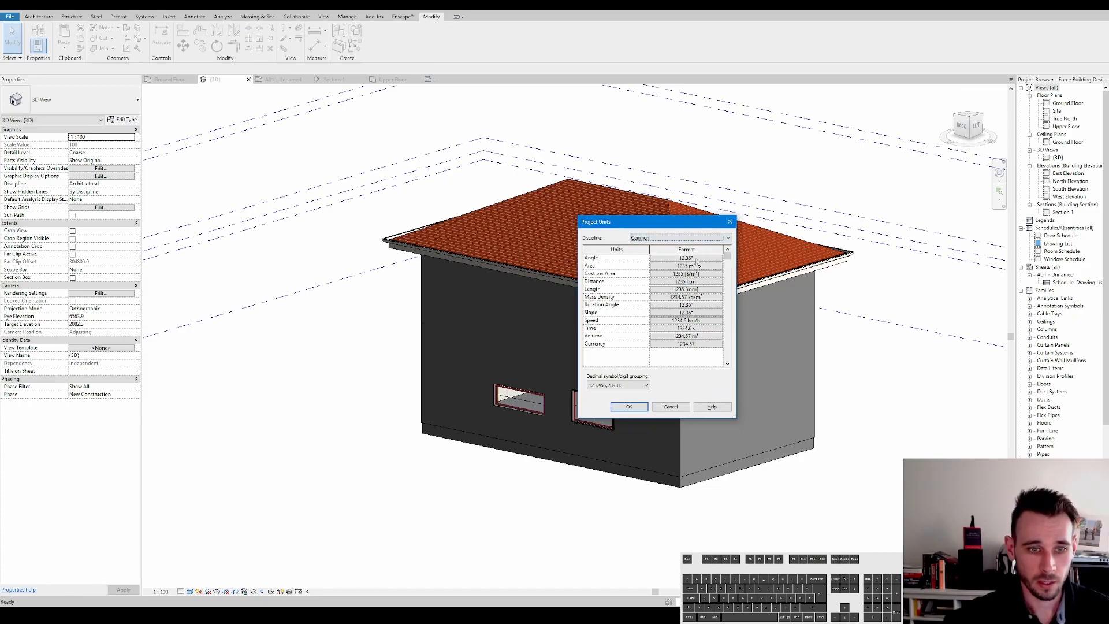
{"action": "left_click", "coordinate": [670, 281]}
{"action": "left_click", "coordinate": [642, 274]}
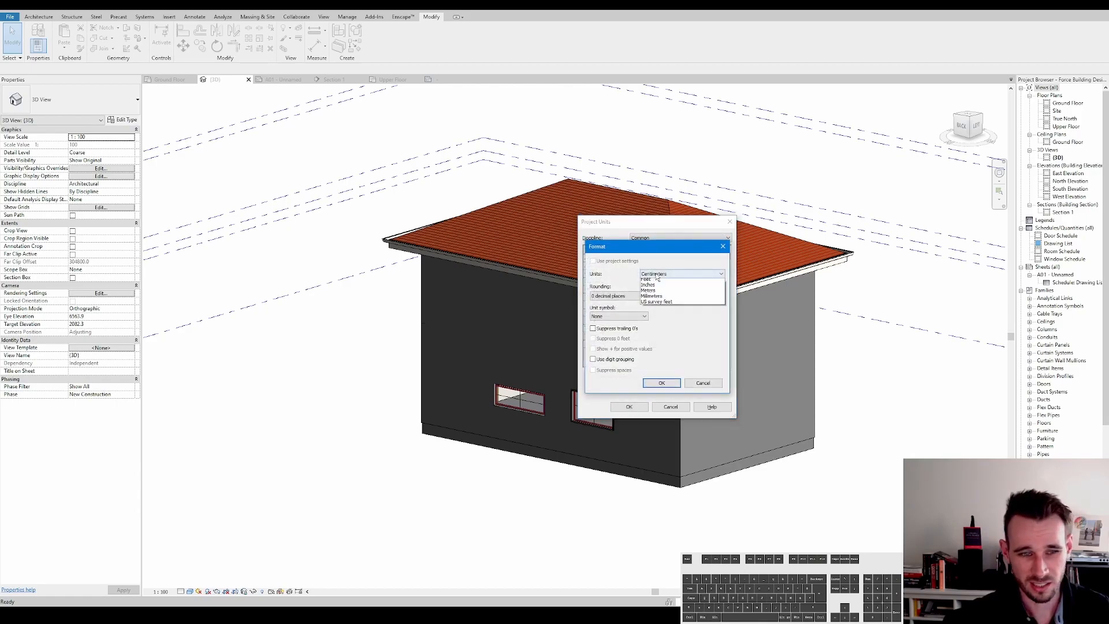
{"action": "left_click", "coordinate": [655, 310]}
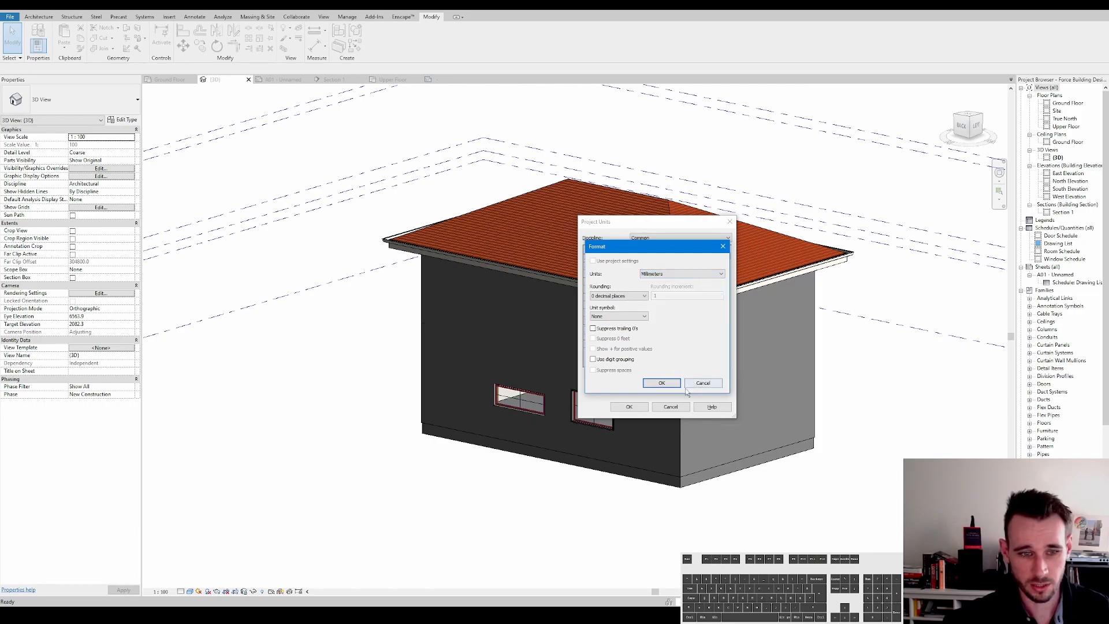
{"action": "left_click", "coordinate": [662, 383]}
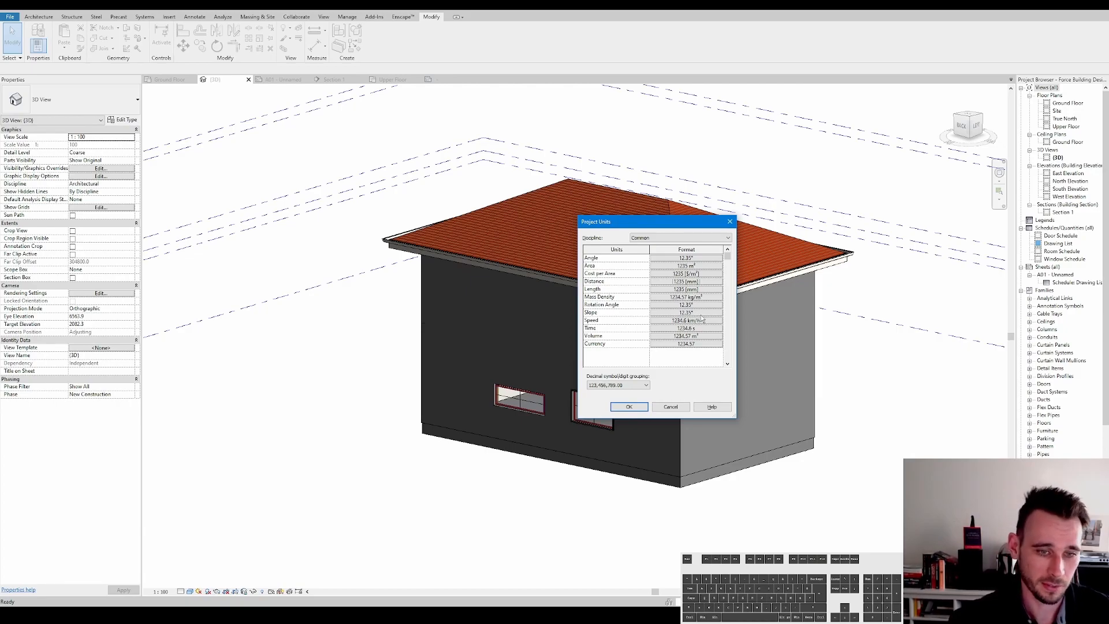
{"action": "left_click", "coordinate": [629, 407]}
{"action": "middle_click_drag", "start_coordinate": [808, 326], "coordinate": [610, 315], "text": "shift"}
{"action": "left_click", "coordinate": [597, 397]}
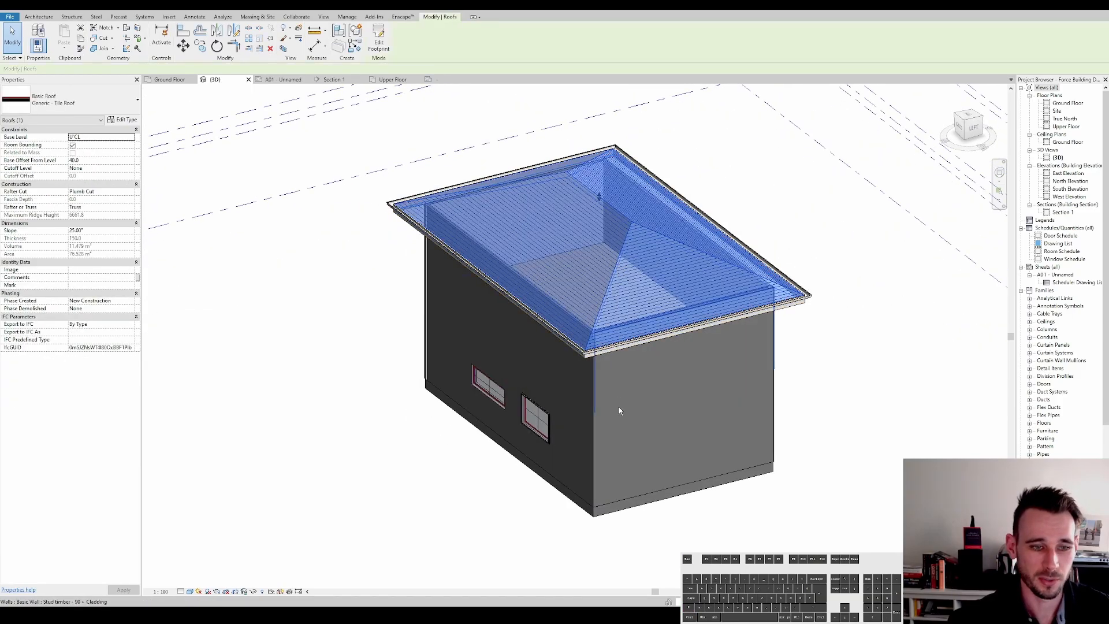
{"action": "key", "text": "Escape"}
{"action": "scroll", "coordinate": [601, 464], "scroll_direction": "down", "scroll_amount": 3}
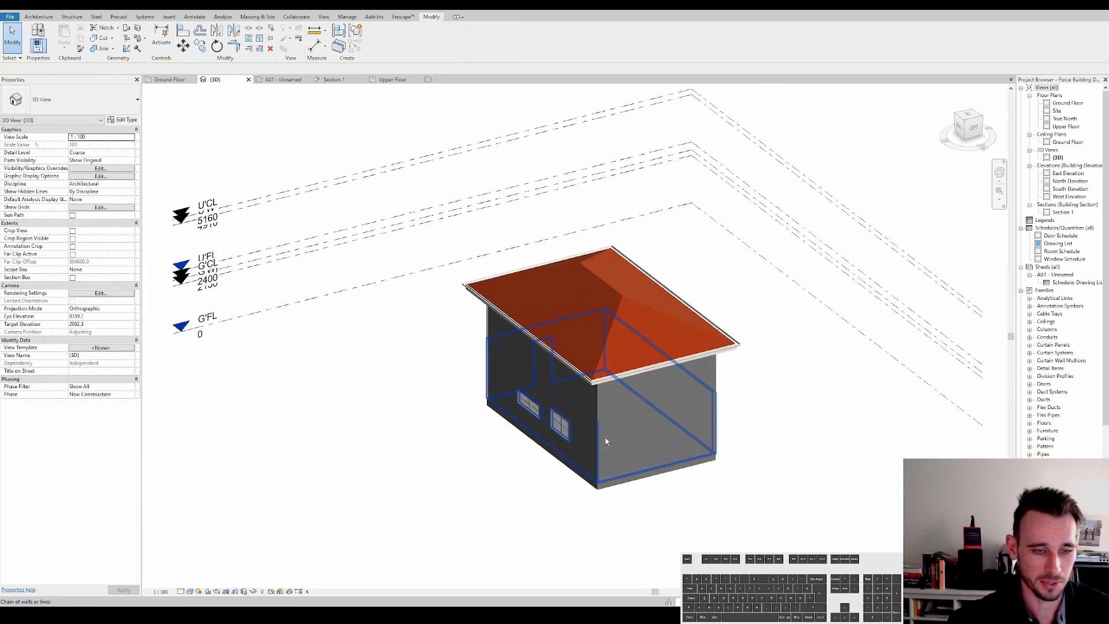
{"action": "middle_click_drag", "start_coordinate": [630, 449], "coordinate": [556, 327], "text": "shift"}
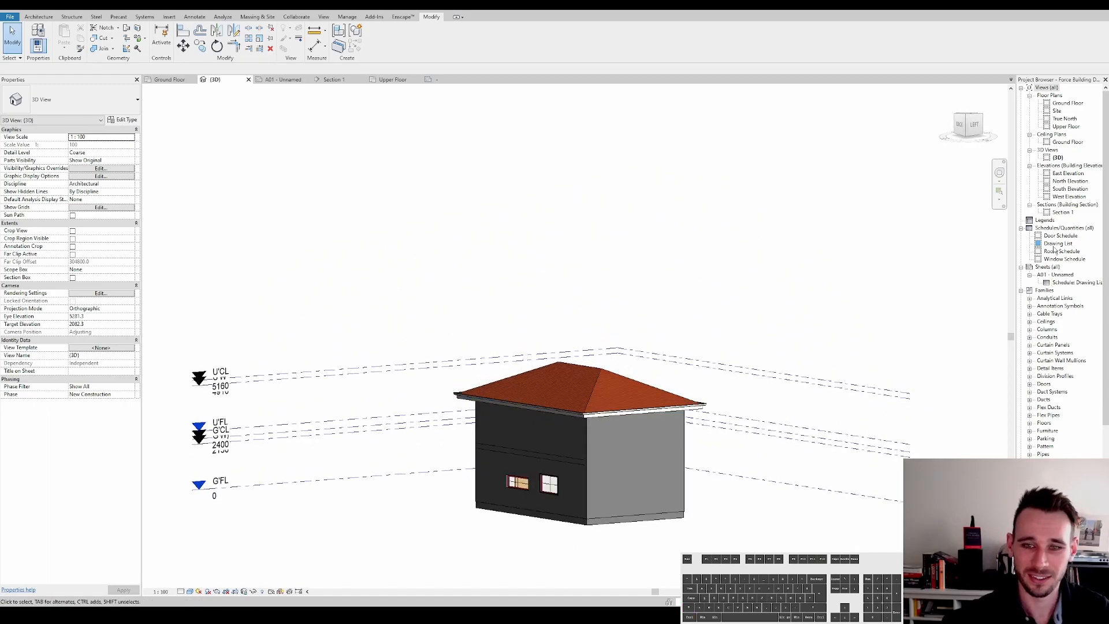
Step: Collapse the Families branch of the project browser and review the East Elevation and the door, room and window schedules
{"action": "left_click", "coordinate": [1021, 290]}
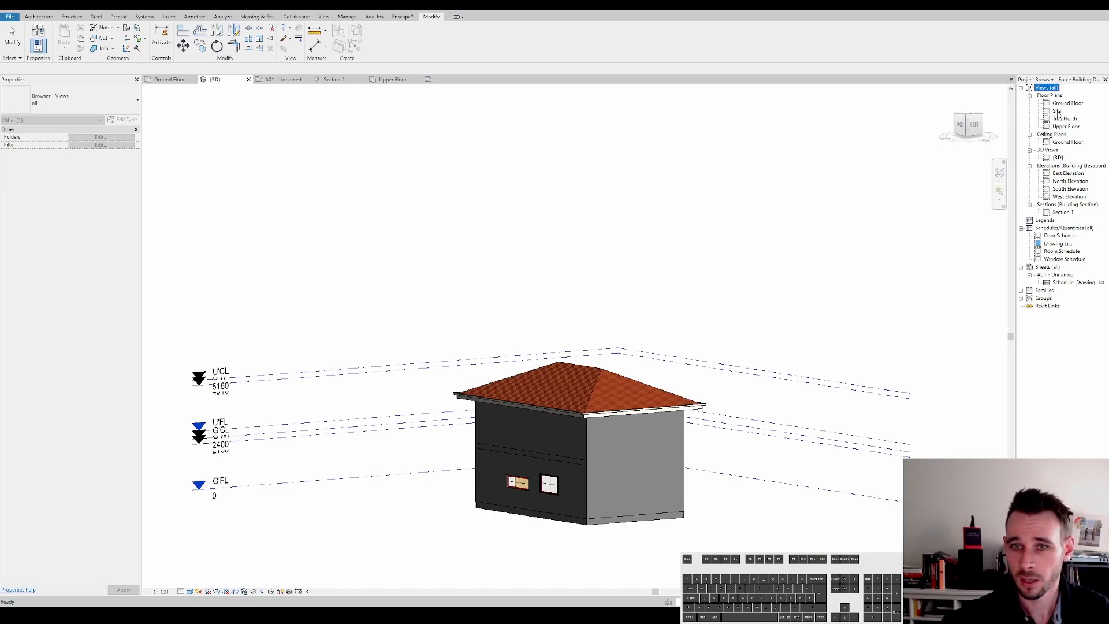
{"action": "double_click", "coordinate": [1068, 174]}
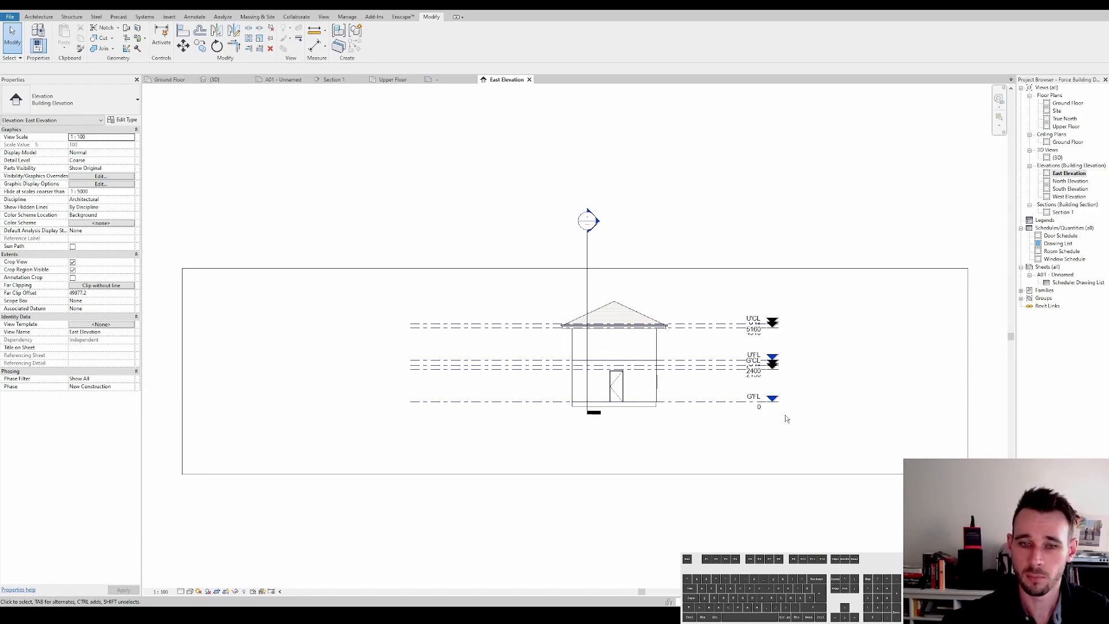
{"action": "double_click", "coordinate": [1065, 237]}
{"action": "left_click", "coordinate": [1061, 246]}
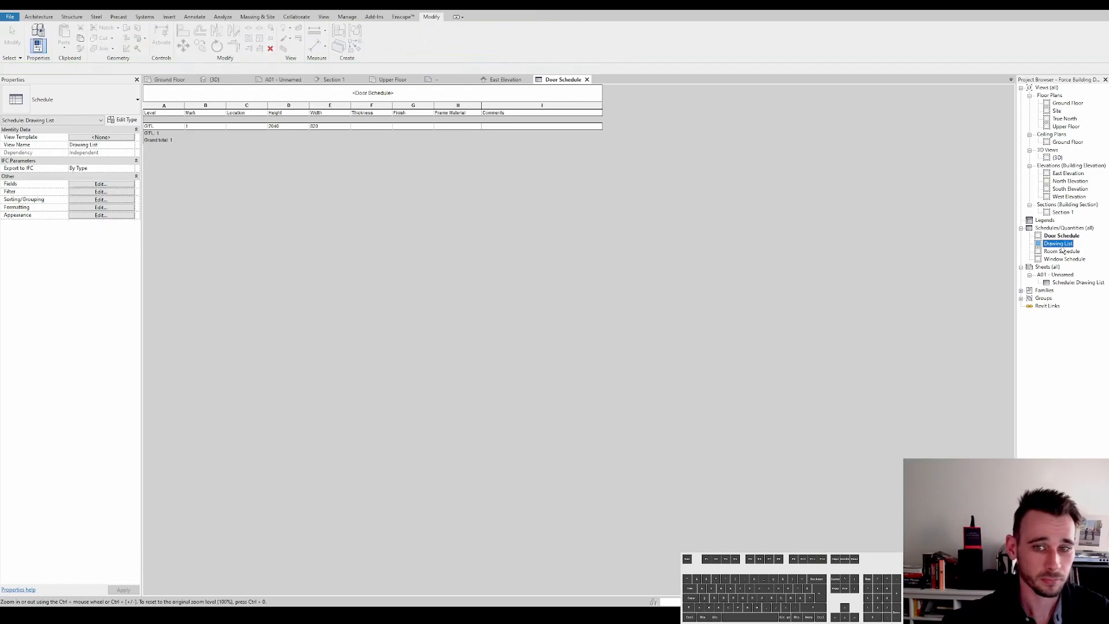
{"action": "double_click", "coordinate": [1060, 251]}
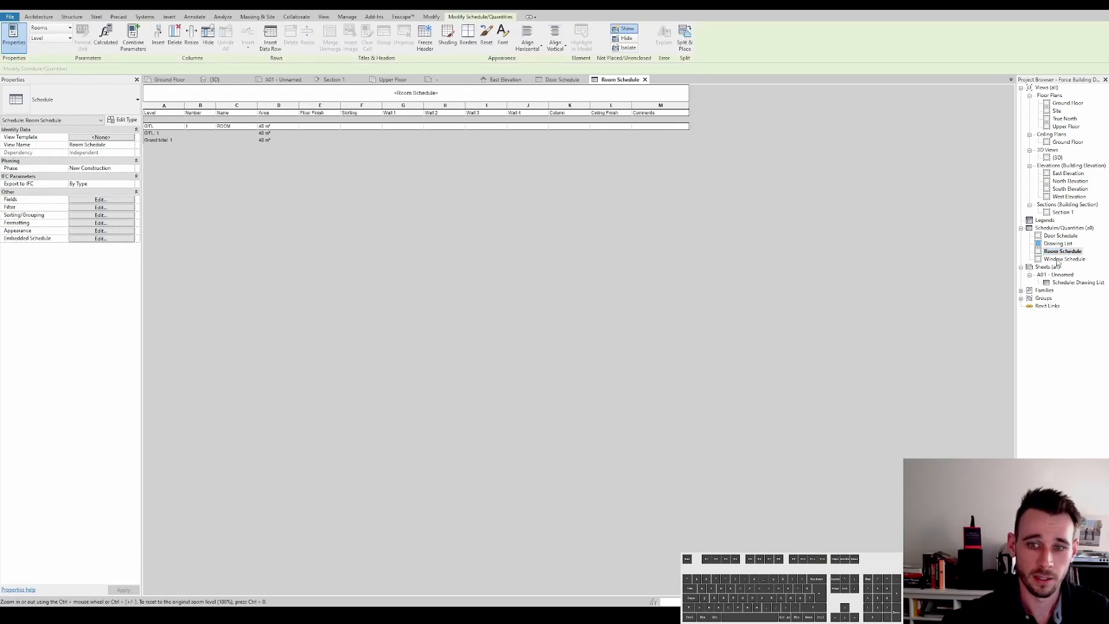
{"action": "double_click", "coordinate": [1064, 259]}
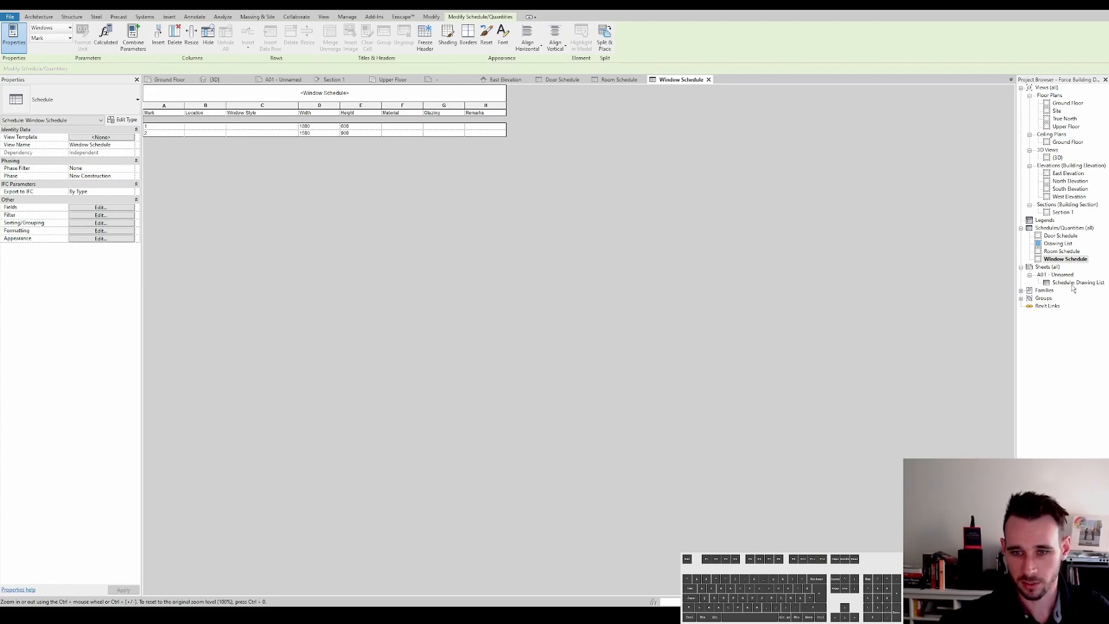
Step: Review sheet A01 with its drawing list and return to the 3D view of the house
{"action": "double_click", "coordinate": [1066, 276]}
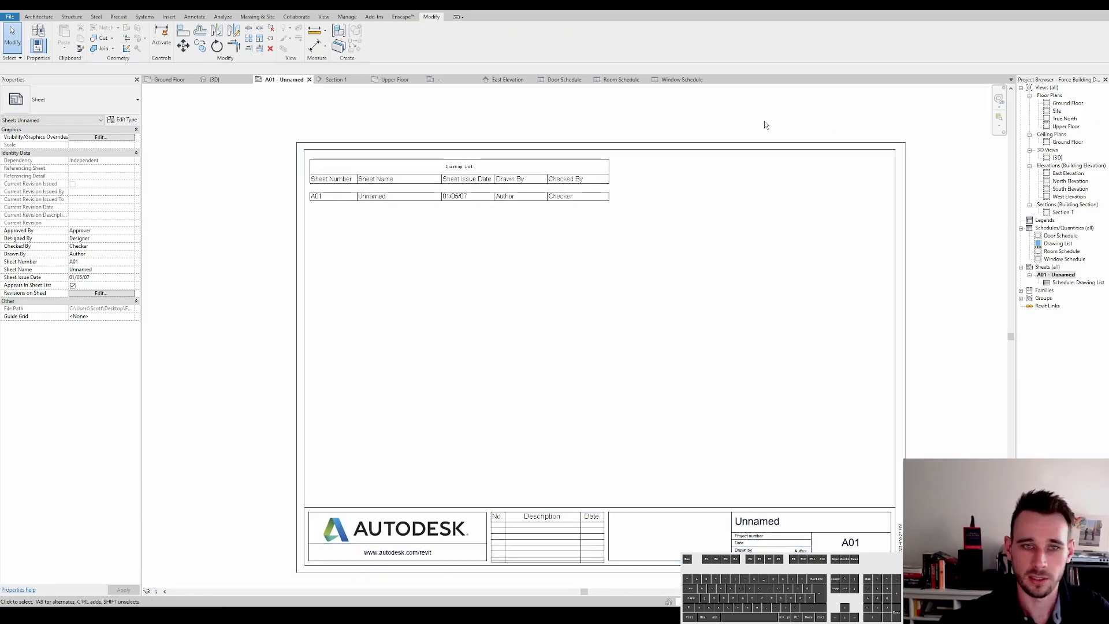
{"action": "left_click", "coordinate": [212, 79]}
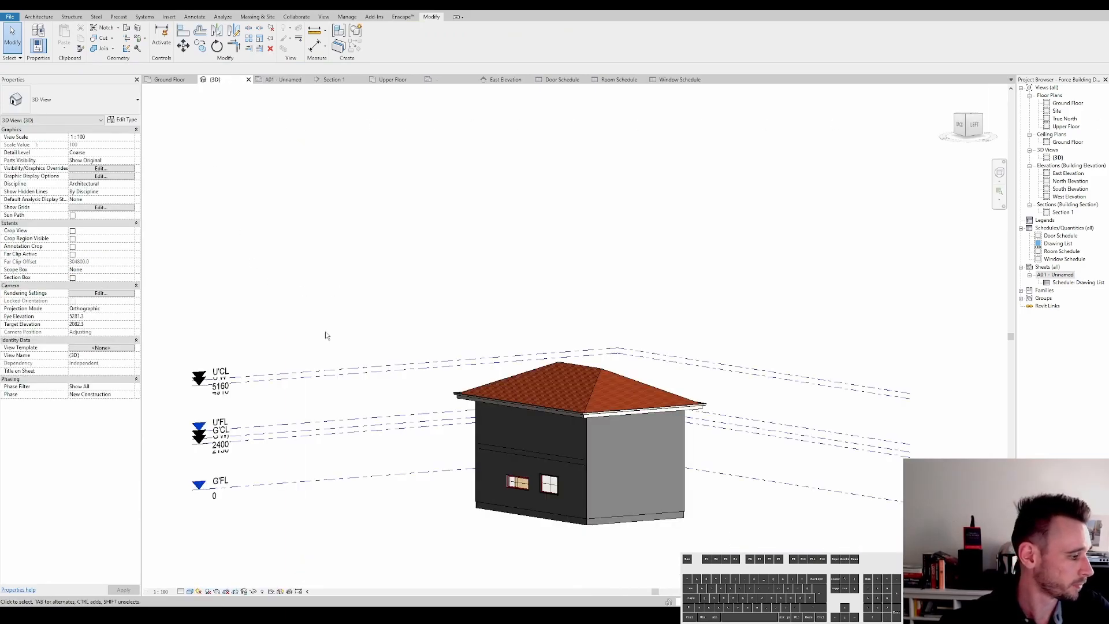
{"action": "middle_click_drag", "start_coordinate": [656, 338], "coordinate": [646, 277], "text": "shift"}
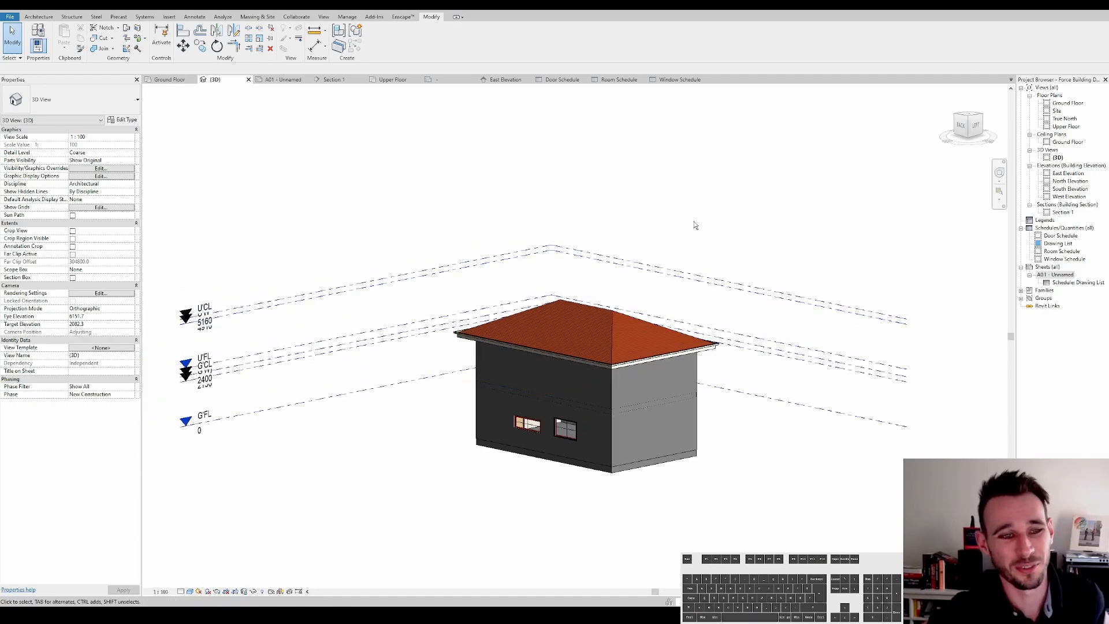